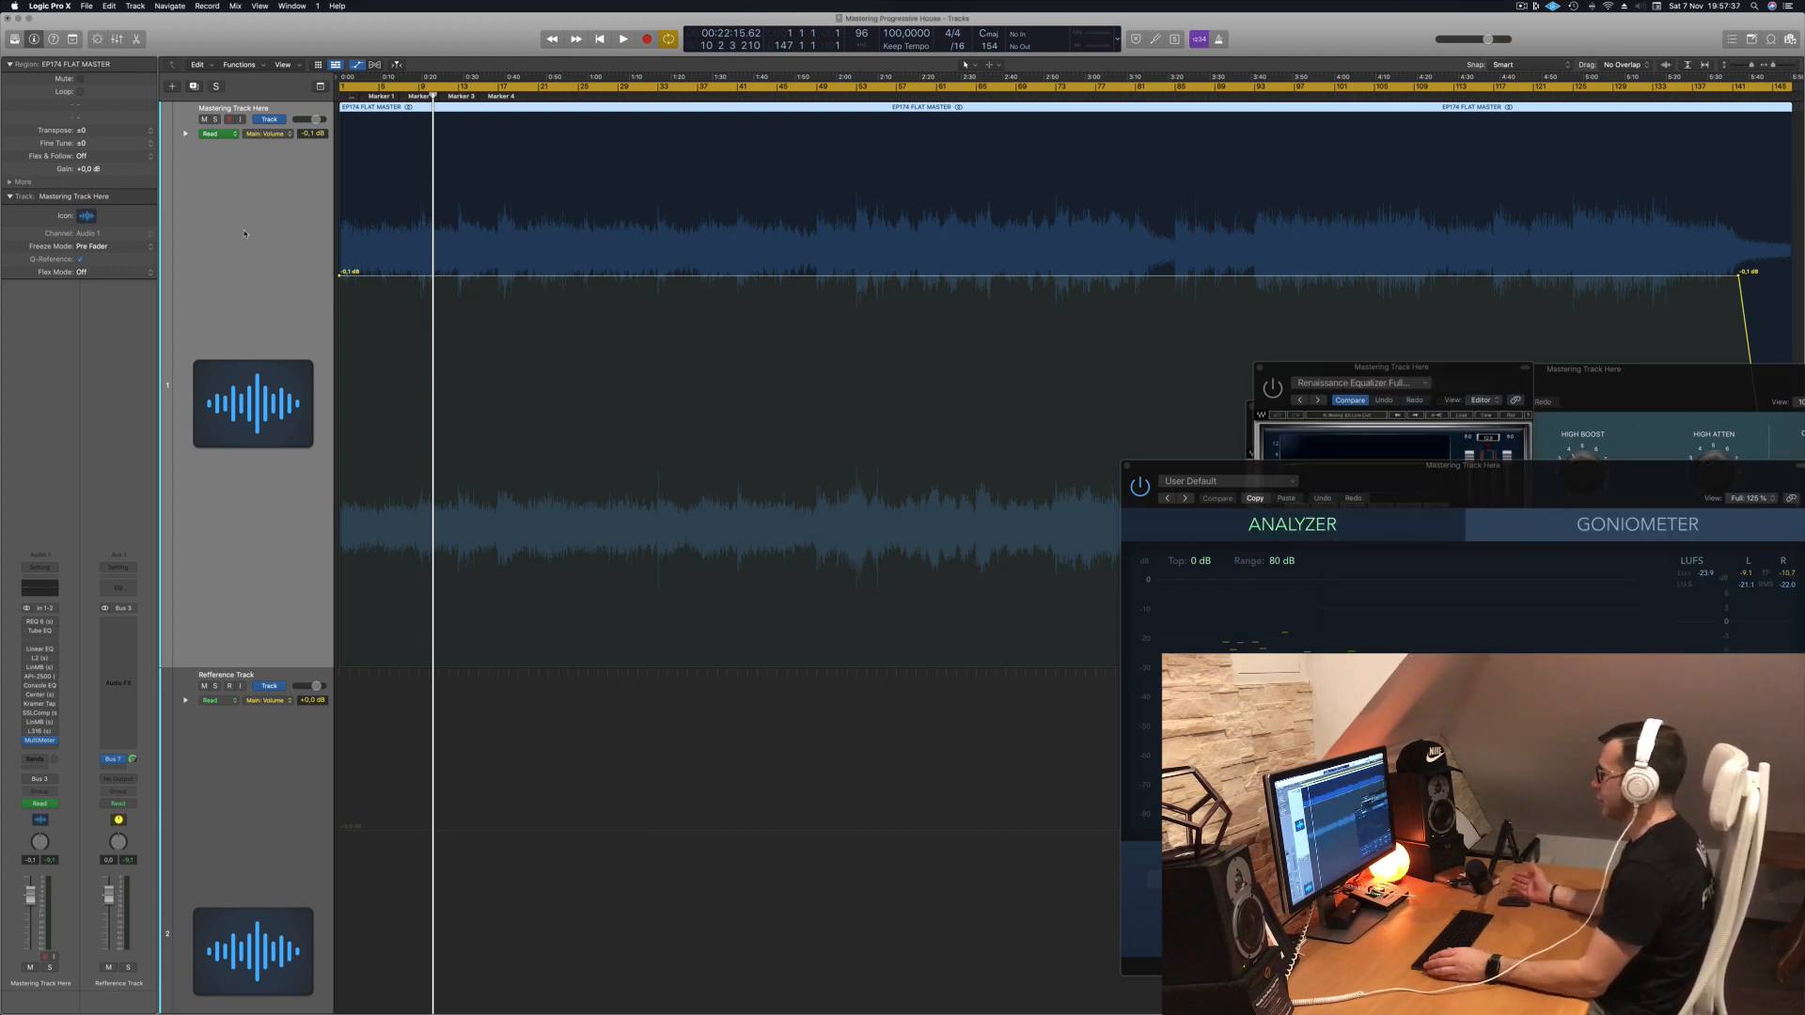
Step: Play the mastering track from the start and from around bar 50, keeping the MultiMeter analyzer in view
key("Return")
key("space")
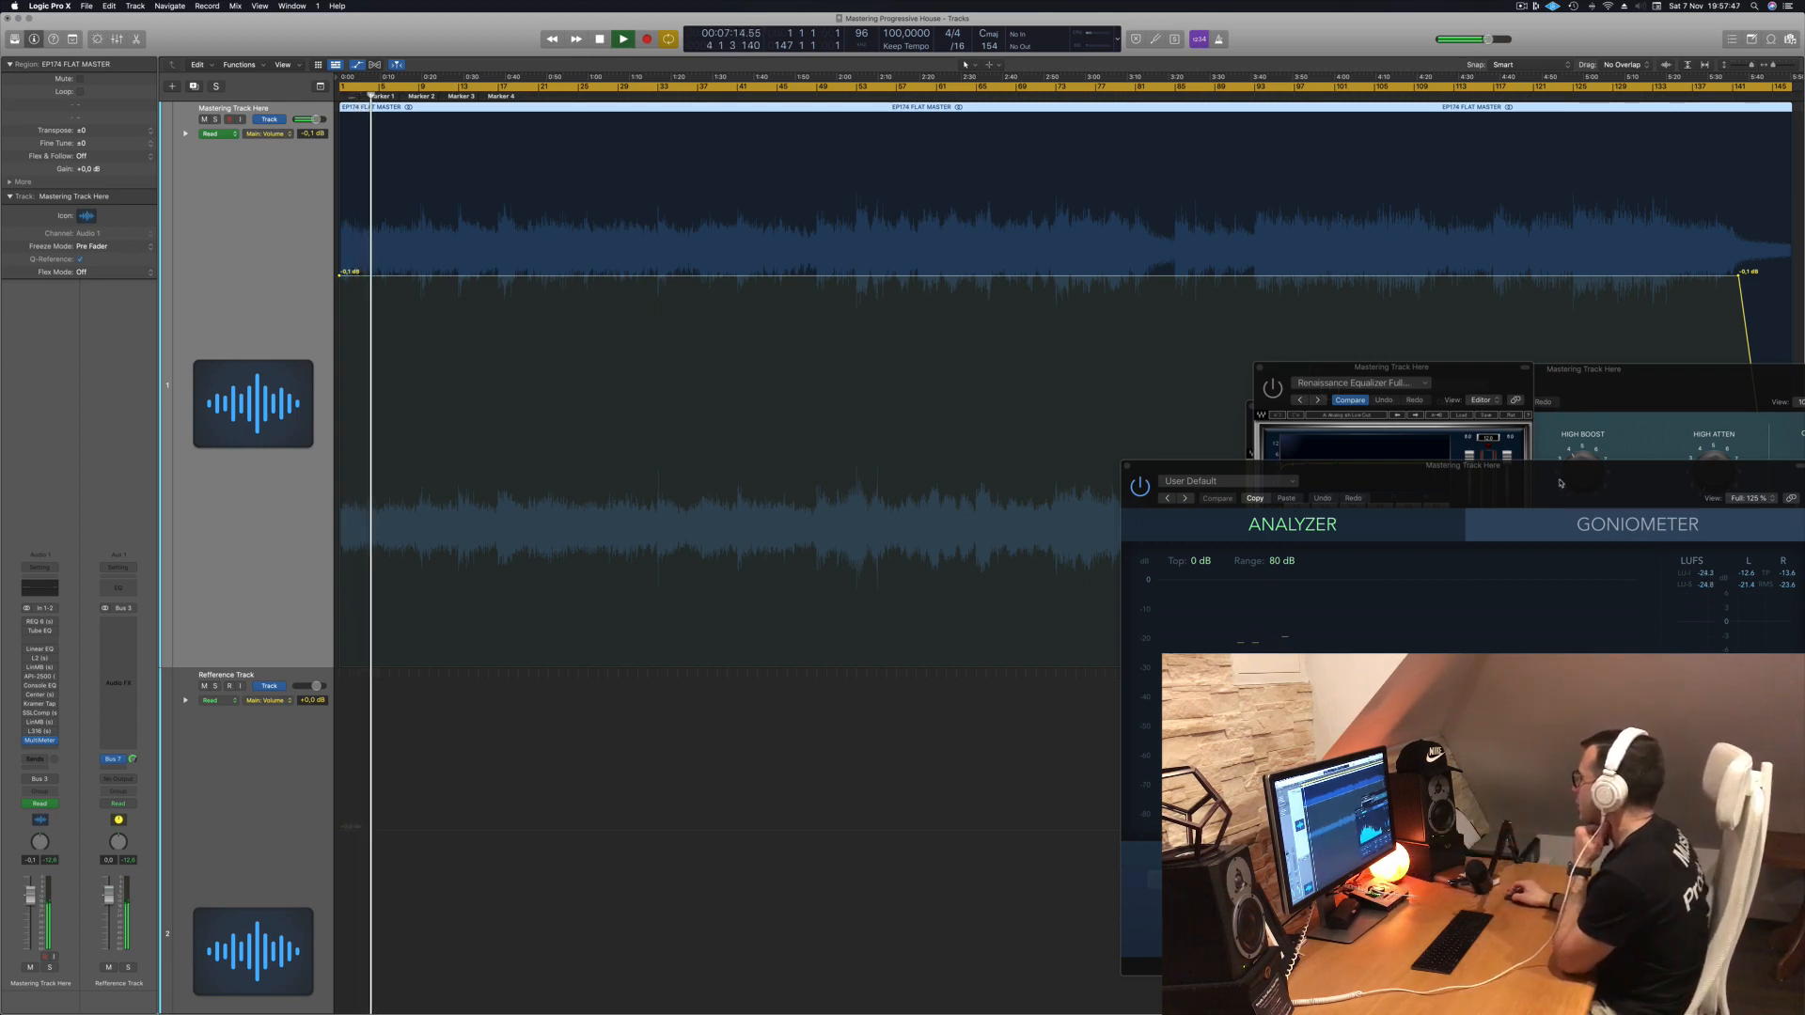
left_click_drag(1560, 483, 1413, 221)
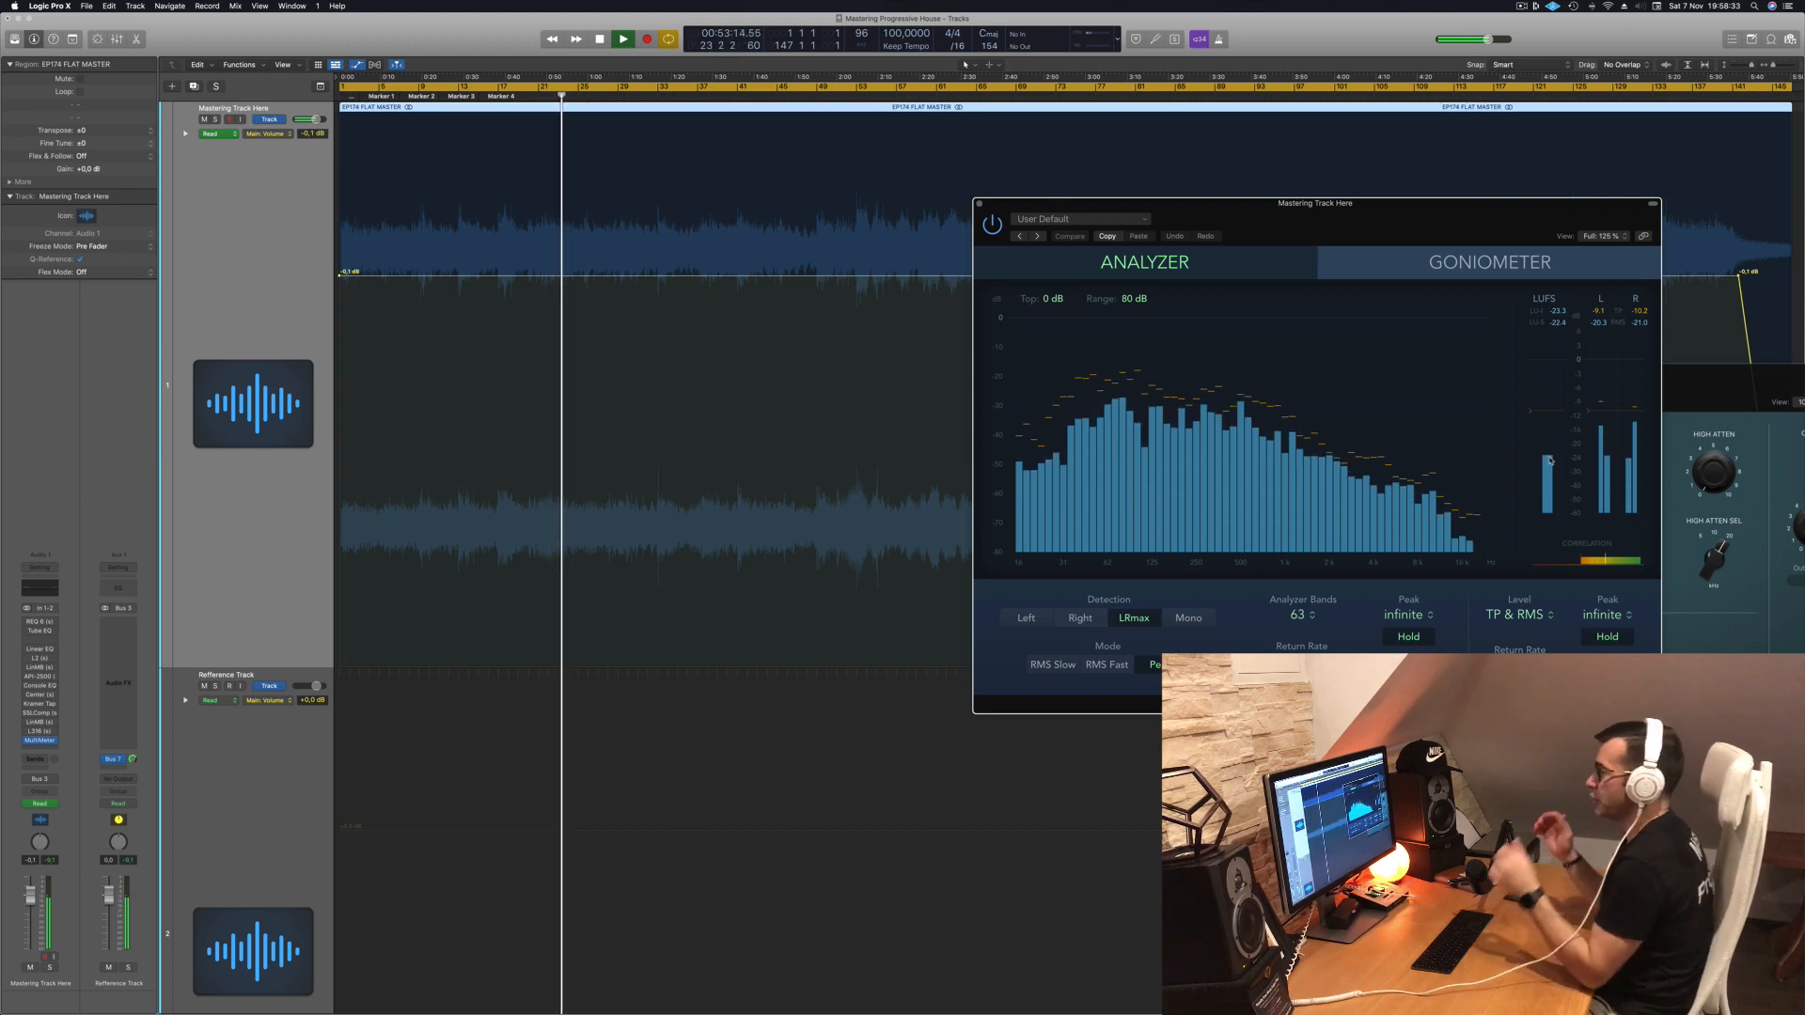
left_click(808, 94)
left_click_drag(1230, 216, 1442, 247)
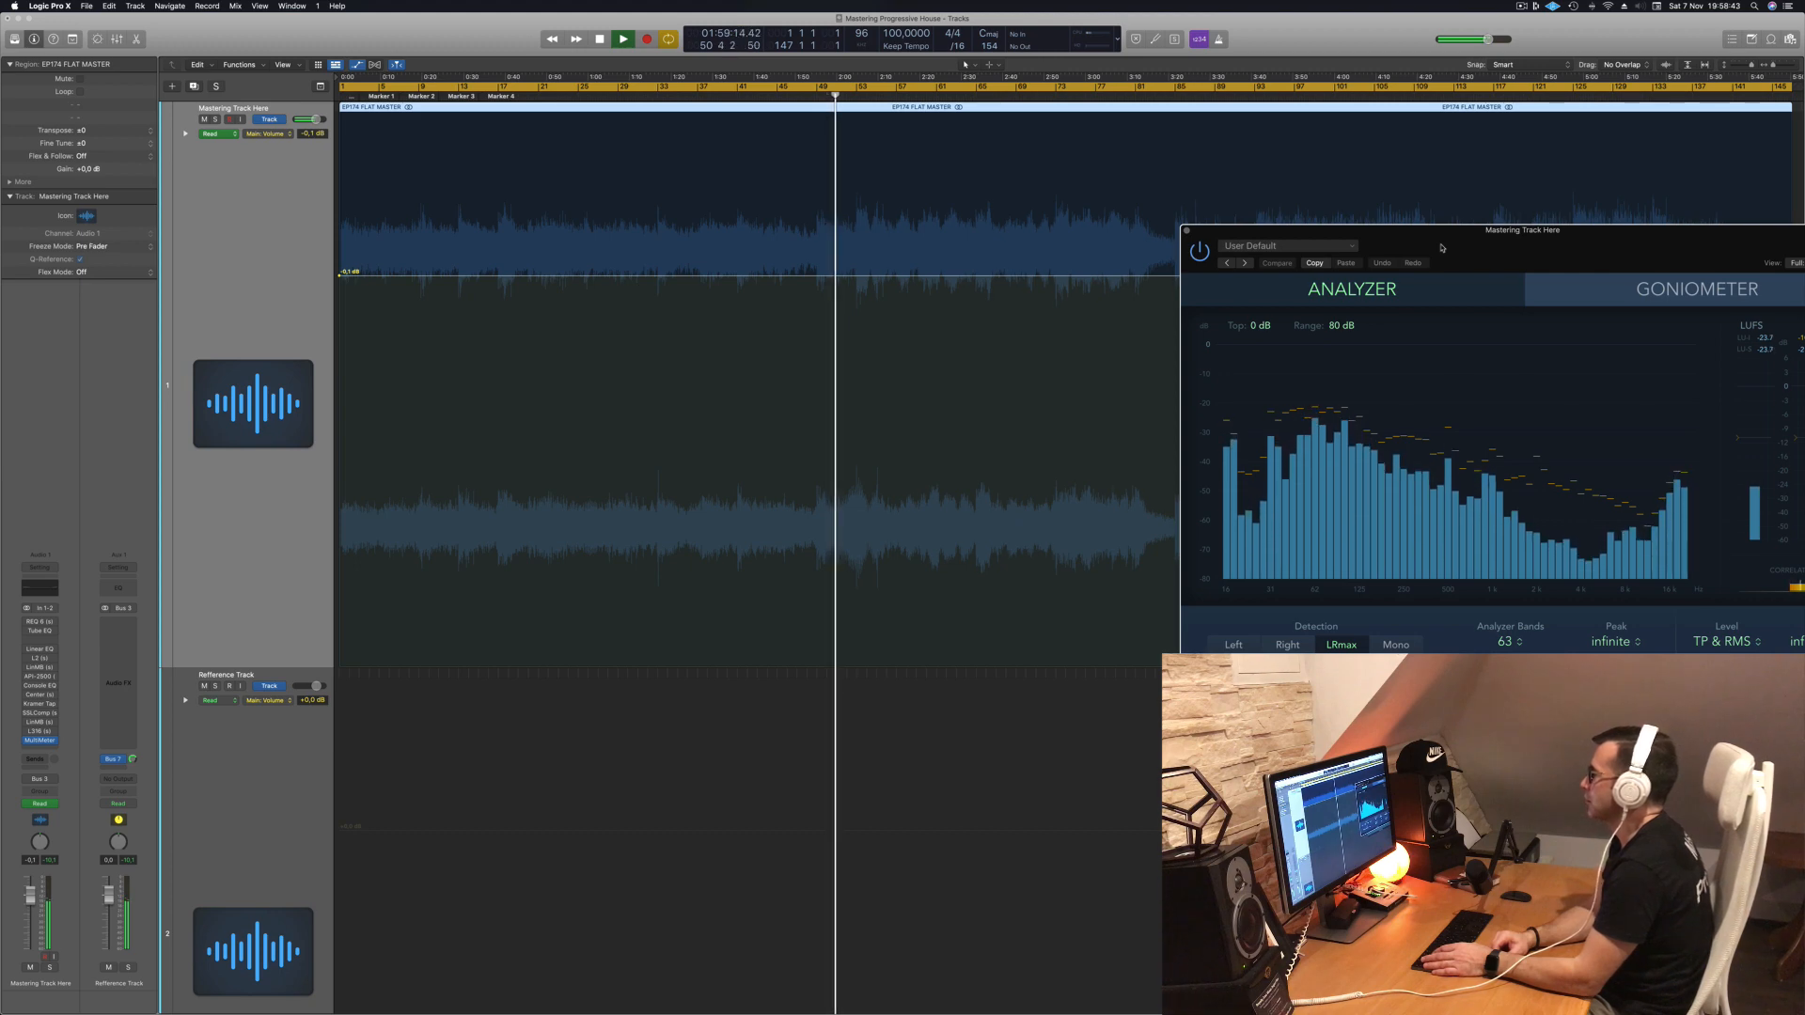
left_click_drag(1632, 261, 1264, 524)
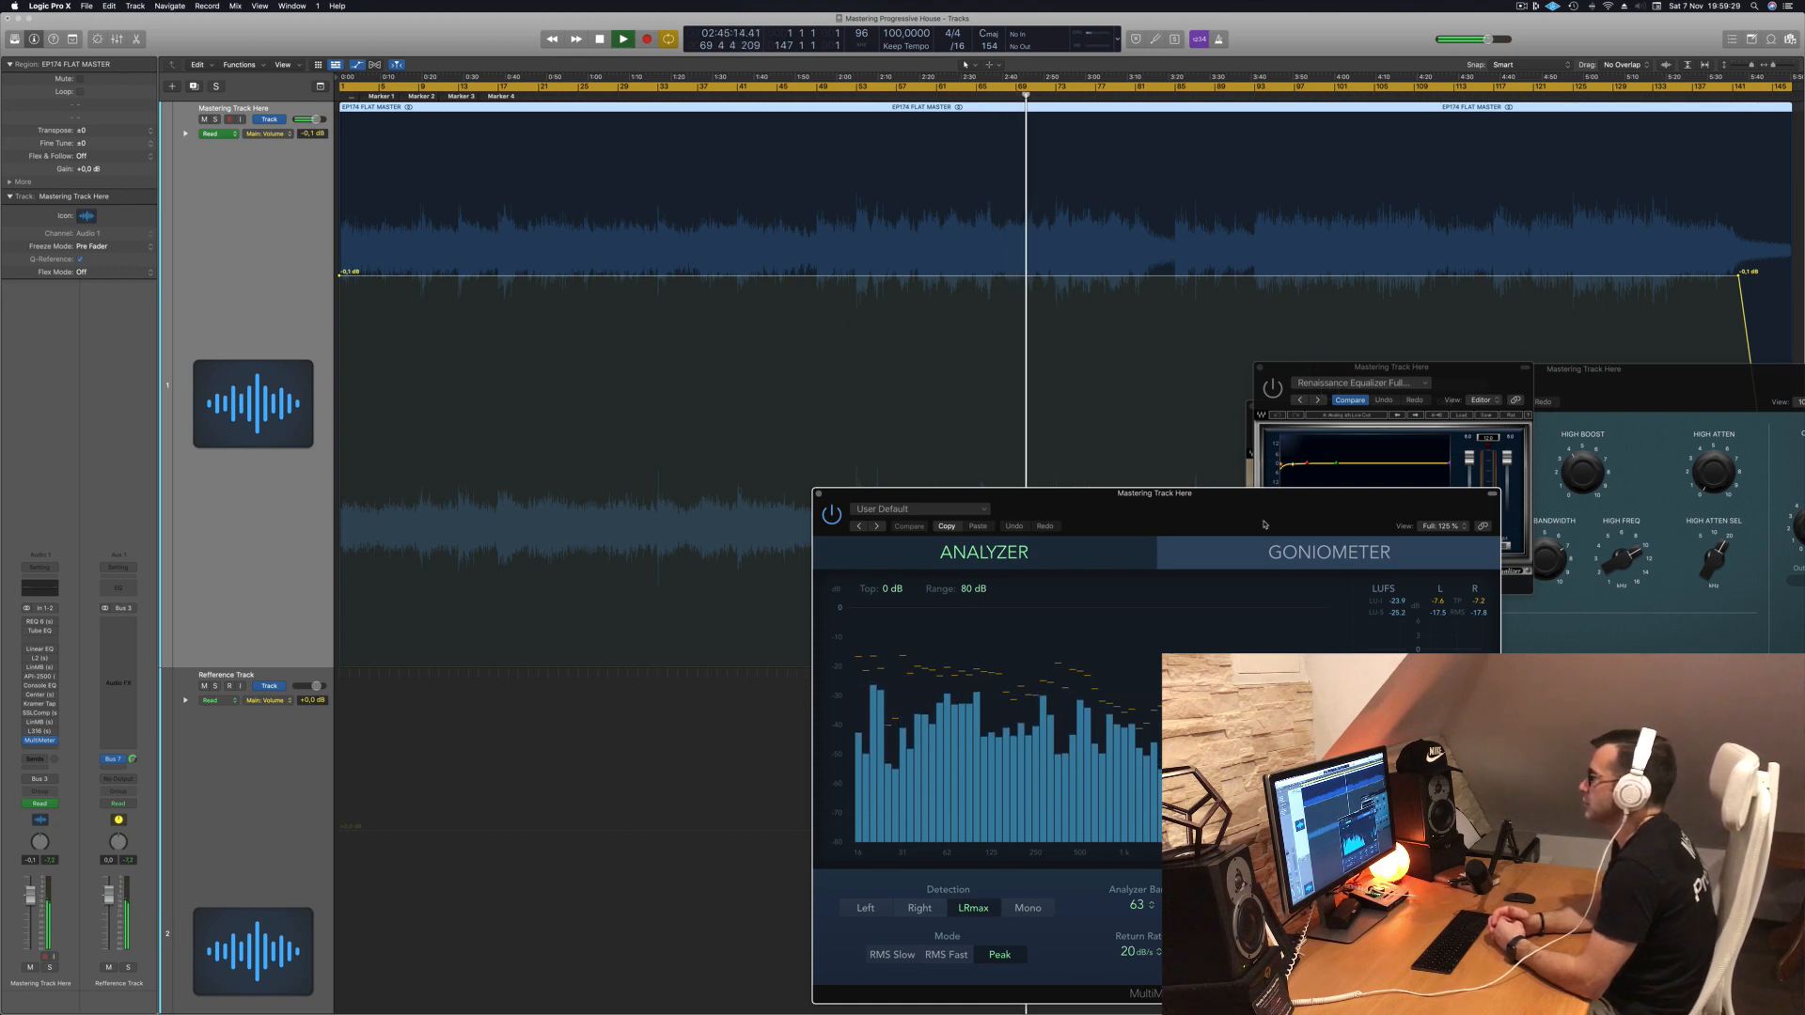
Step: Audition the mastering track's breakdown and final section against the analyzer, and stop playback
left_click(1173, 98)
left_click(1164, 96)
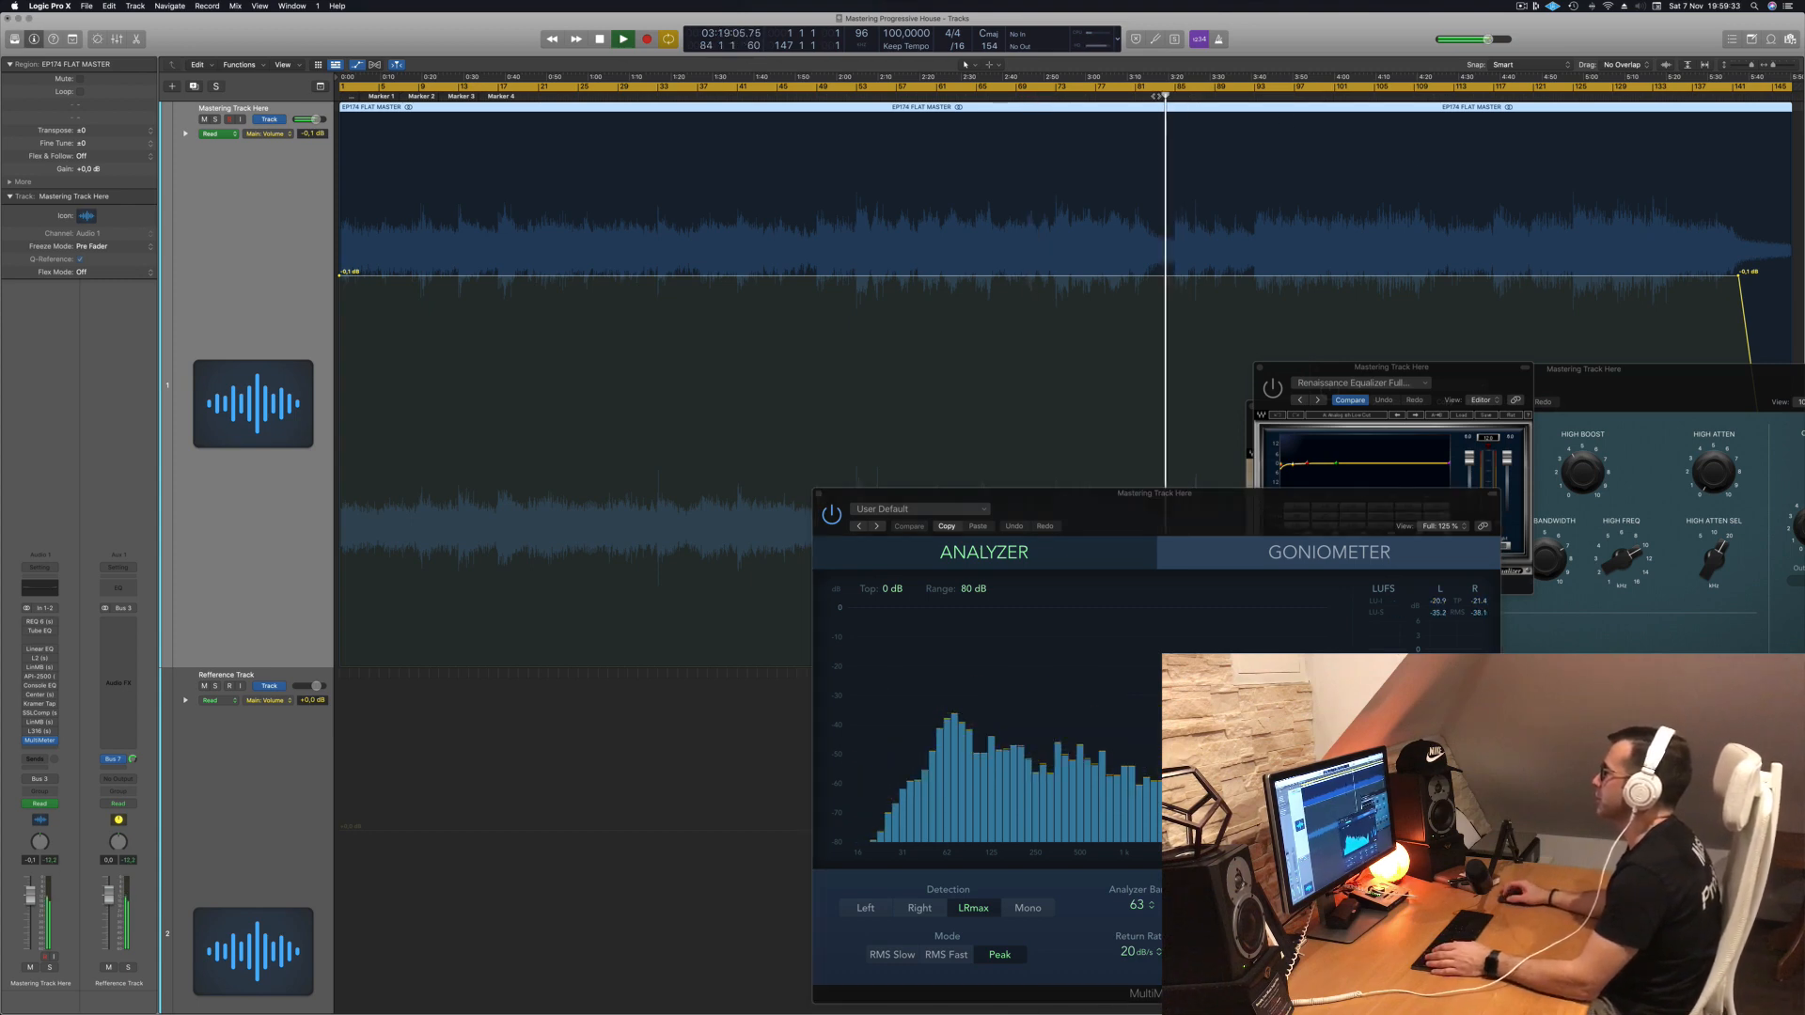
left_click(1144, 96)
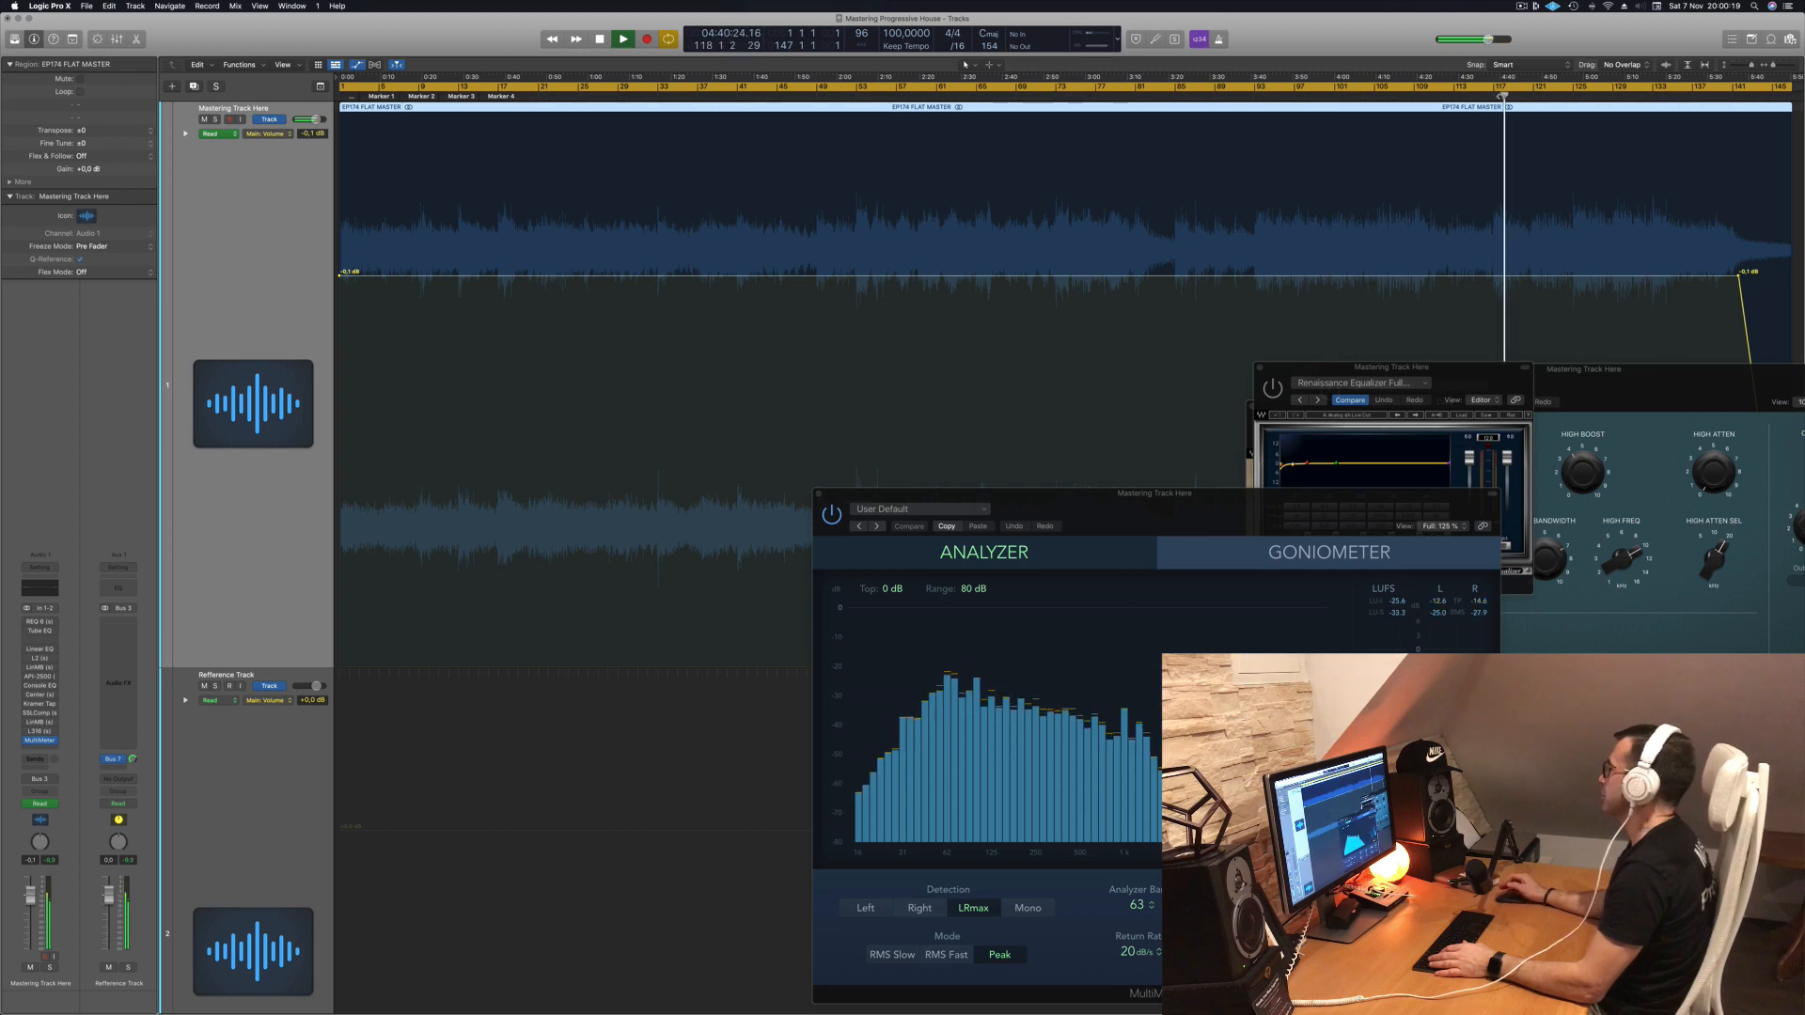
left_click(1483, 96)
left_click(1463, 96)
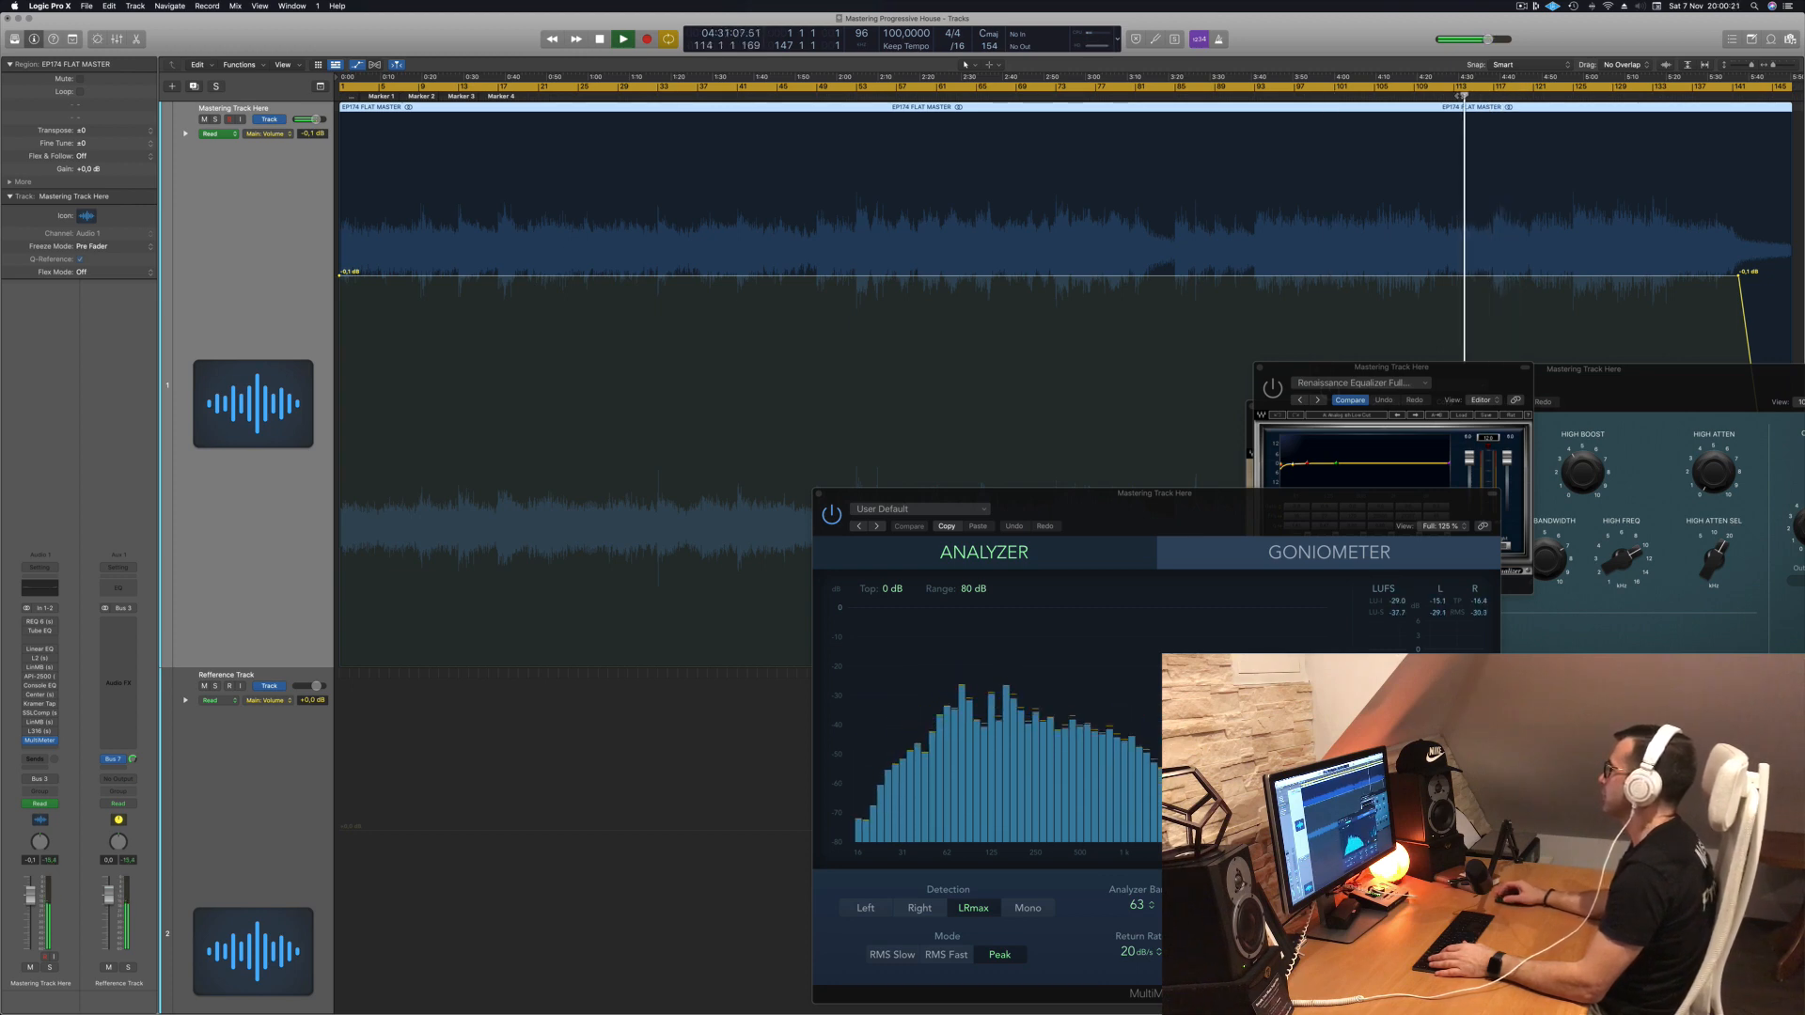
left_click(1414, 96)
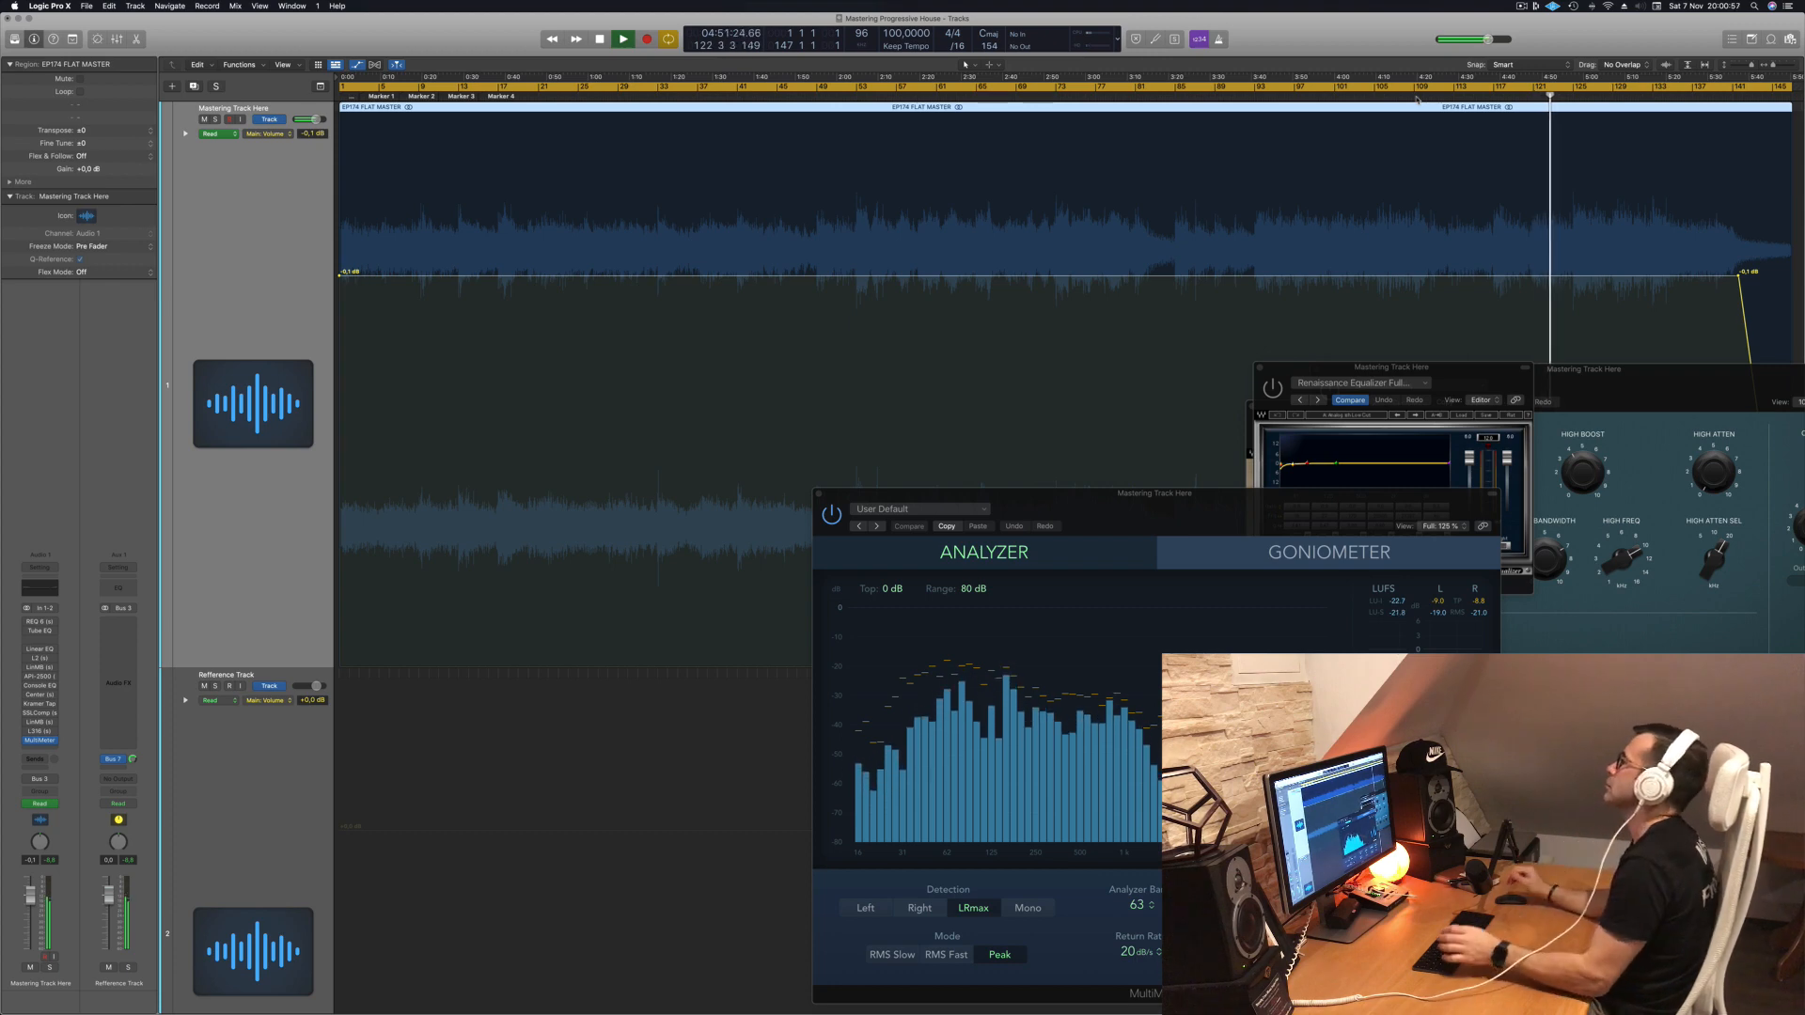
key("space")
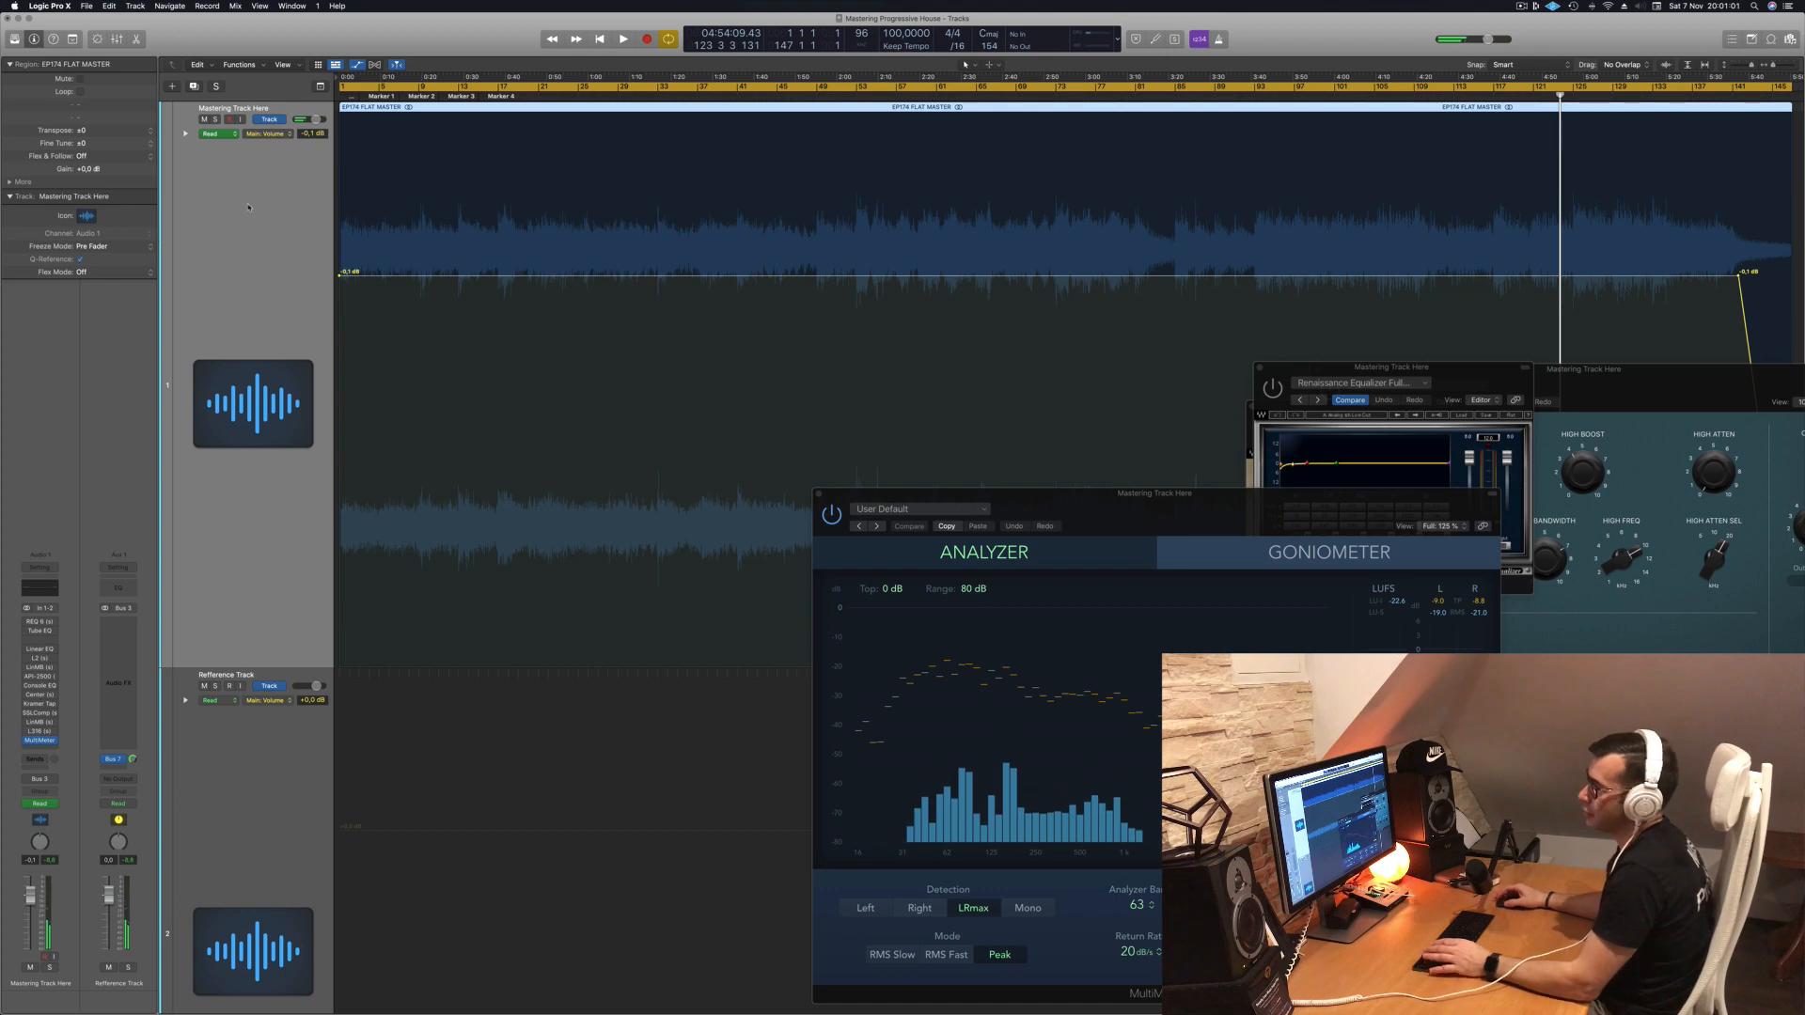
Step: Enable the REQ 6 equalizer on the mastering track and play the song from the beginning
left_click(41, 622)
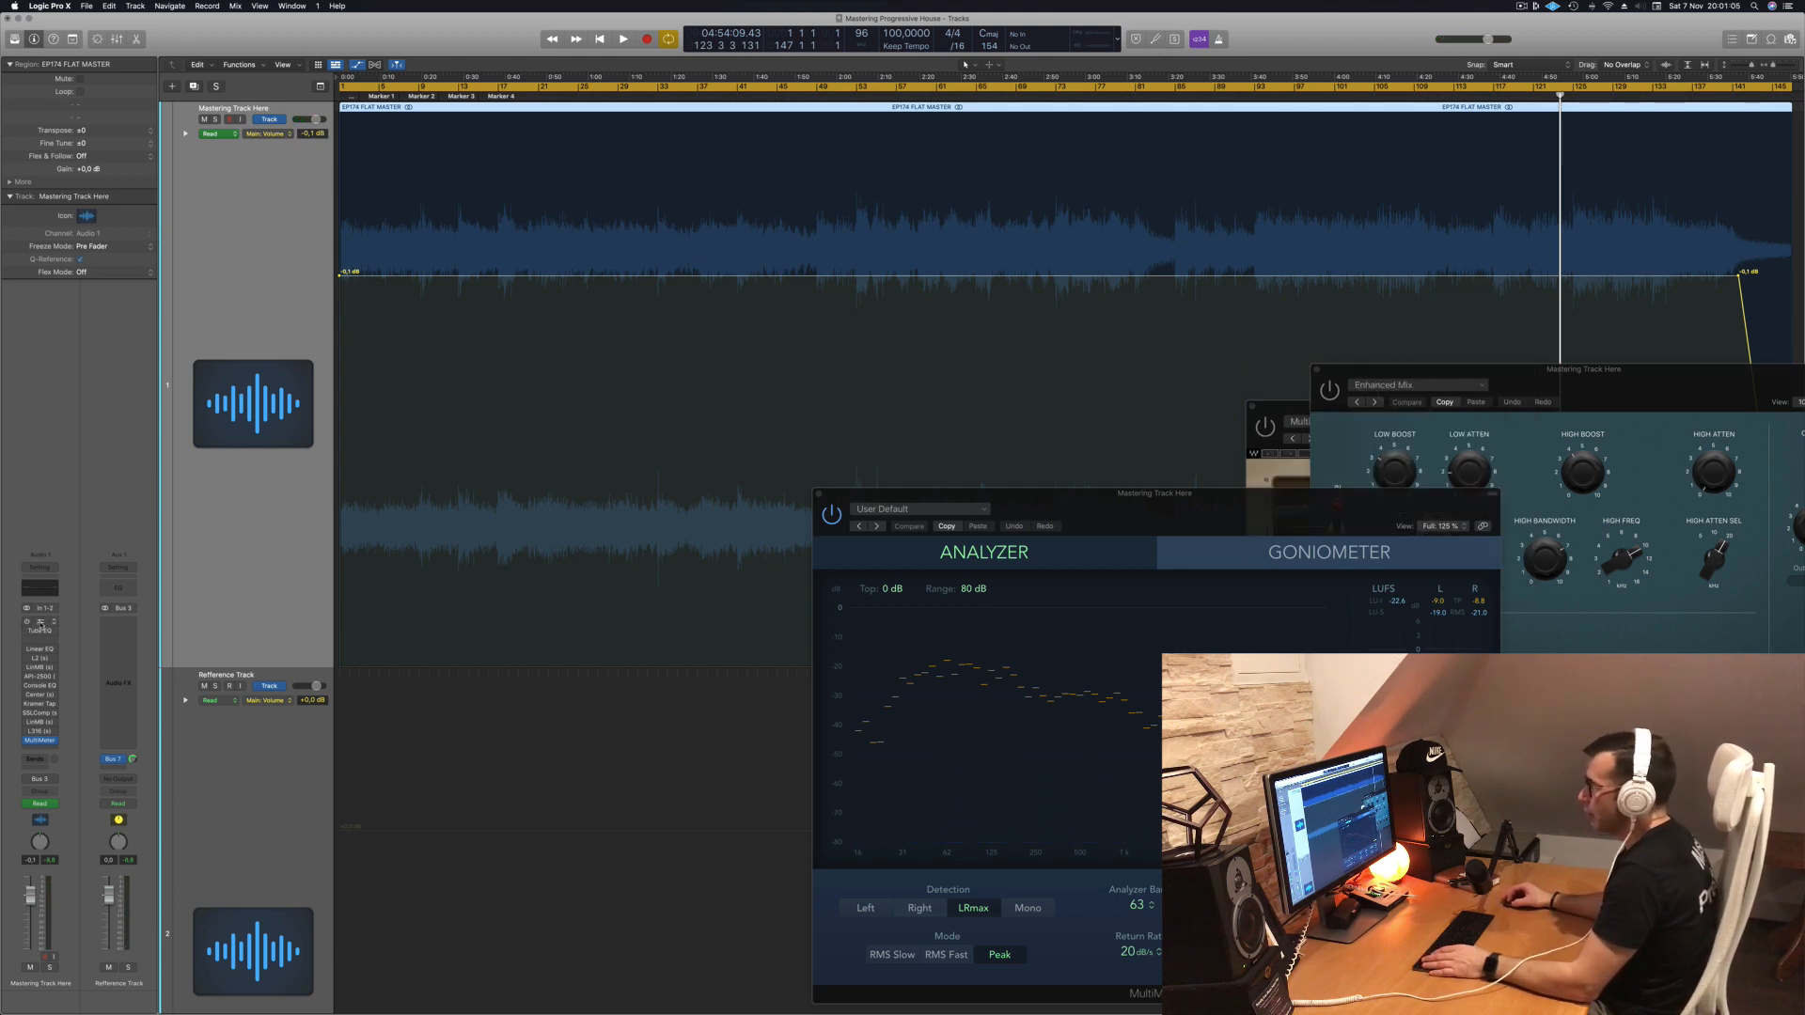
left_click(41, 622)
left_click_drag(1438, 371, 1026, 195)
key("Return")
key("space")
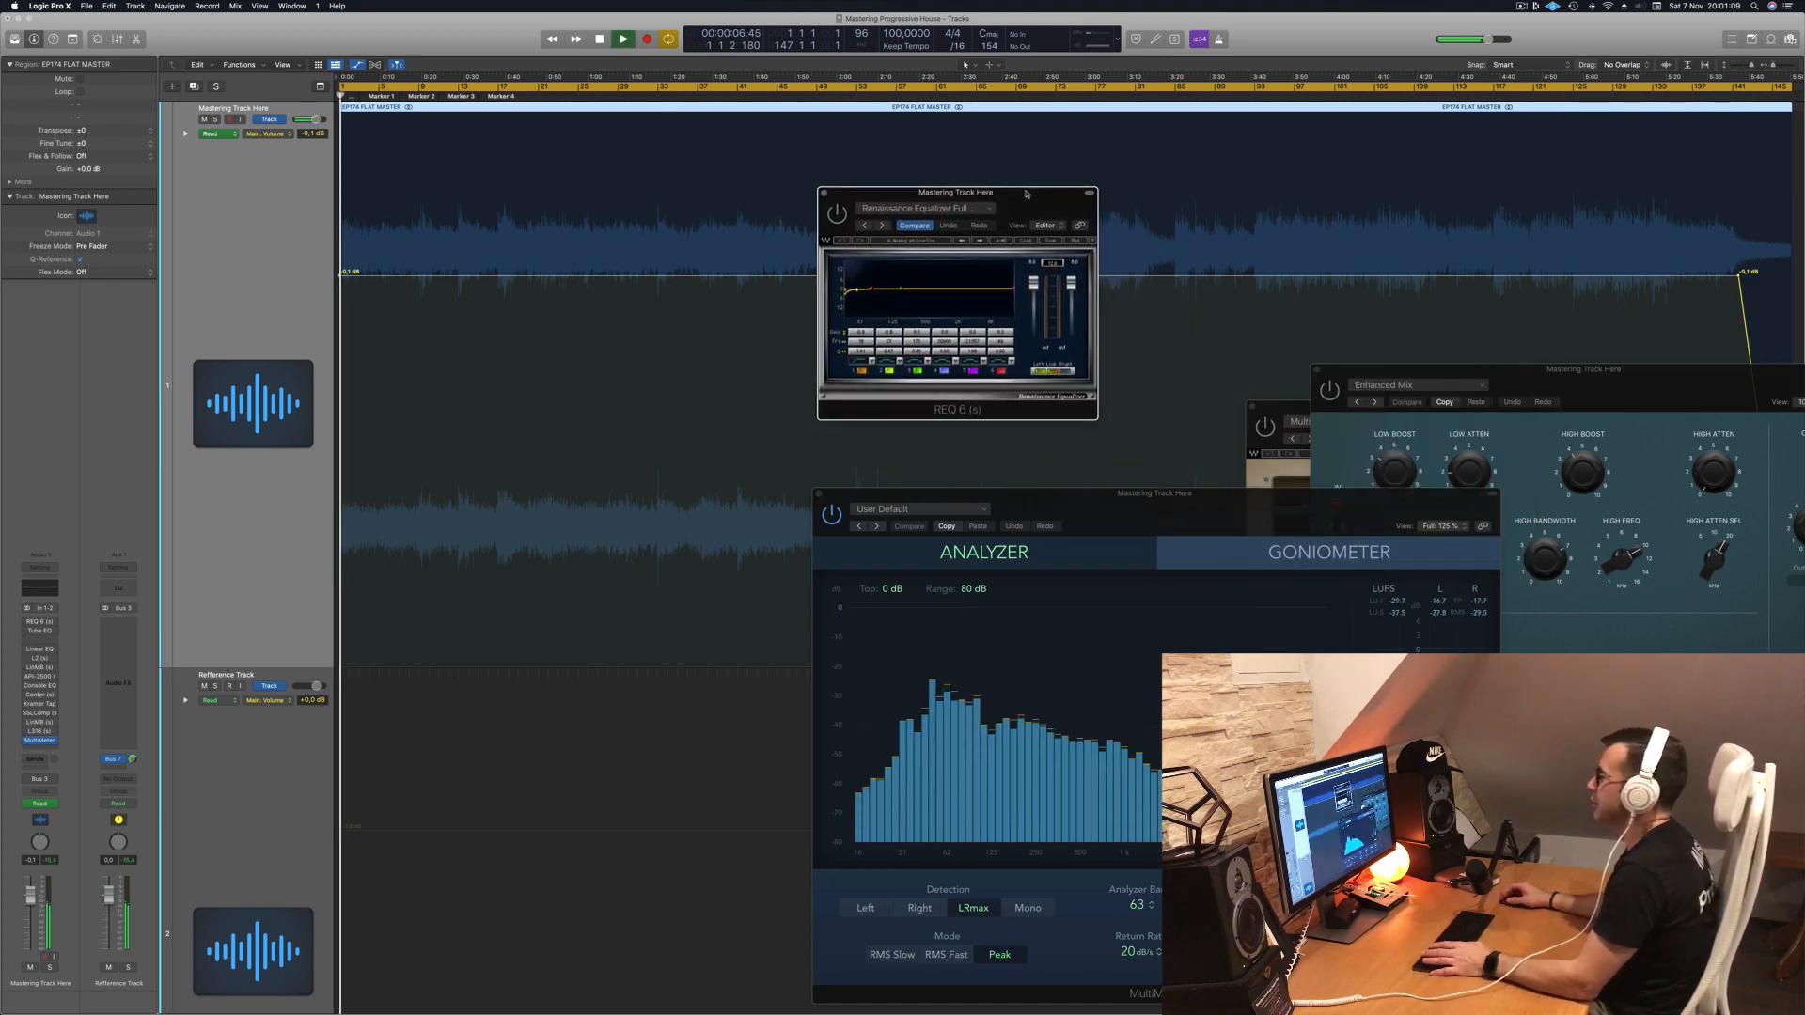
key("space")
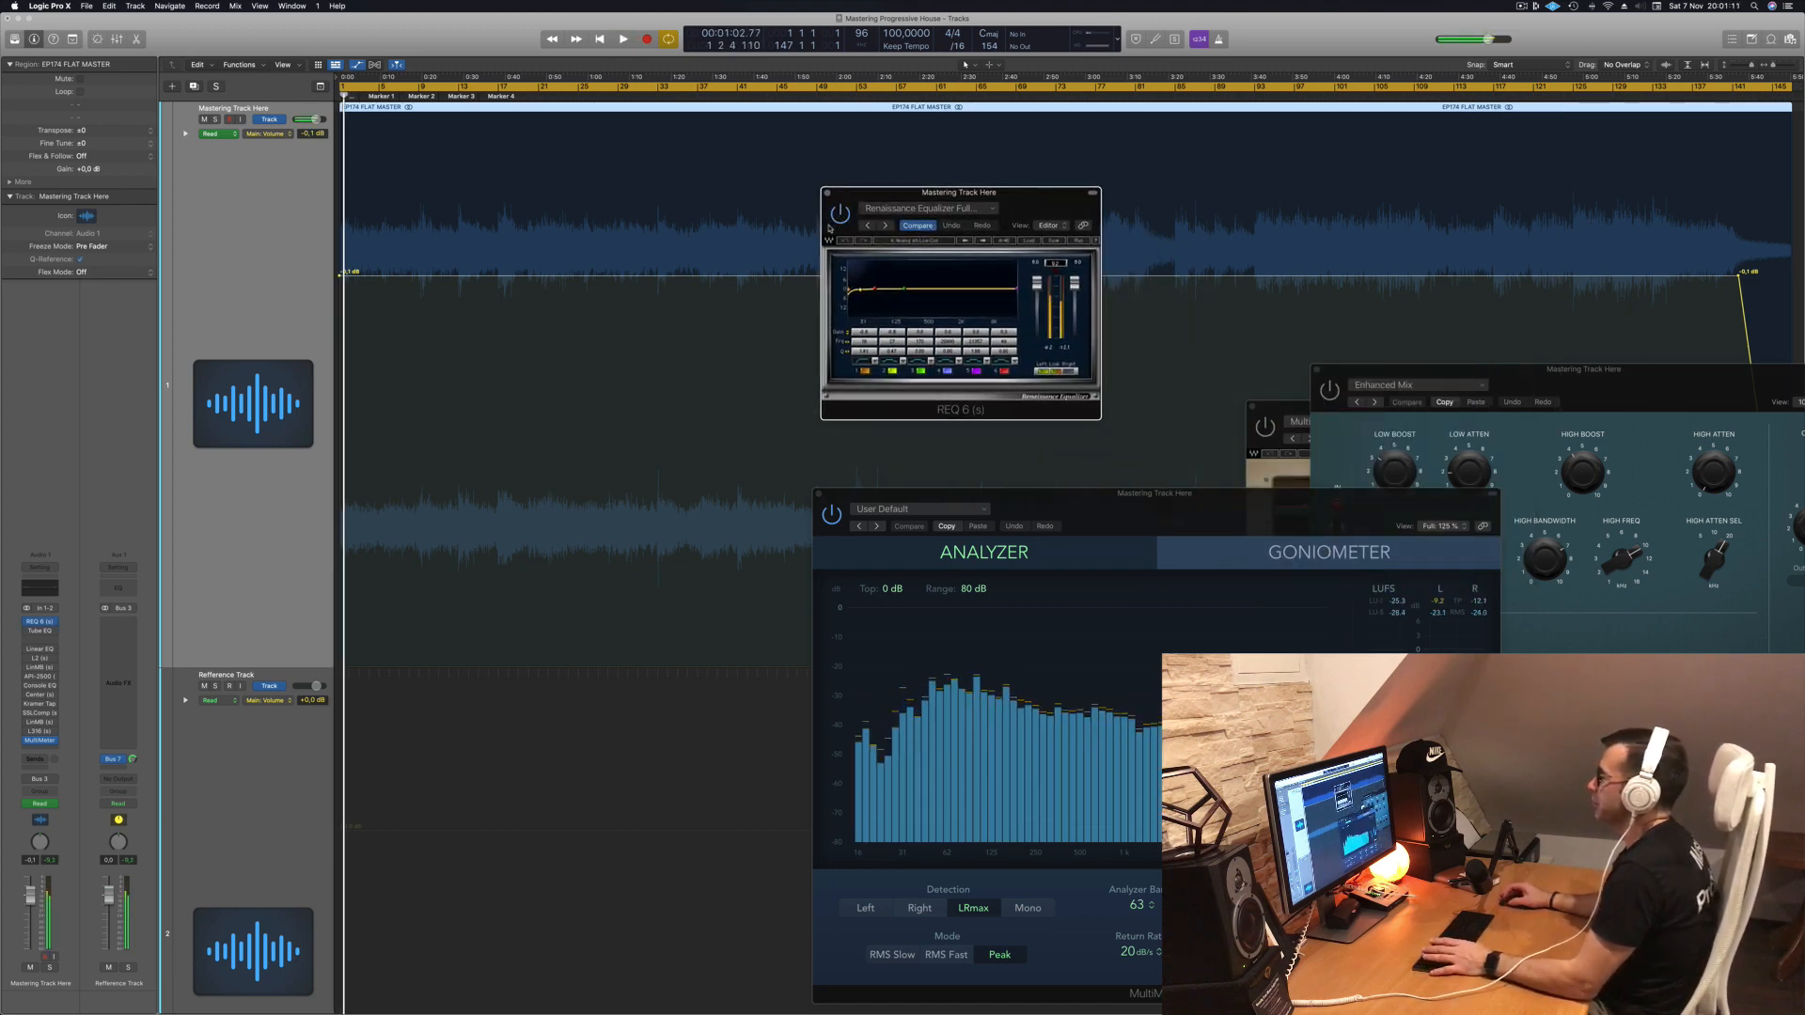
key("space")
left_click_drag(1018, 198, 1281, 175)
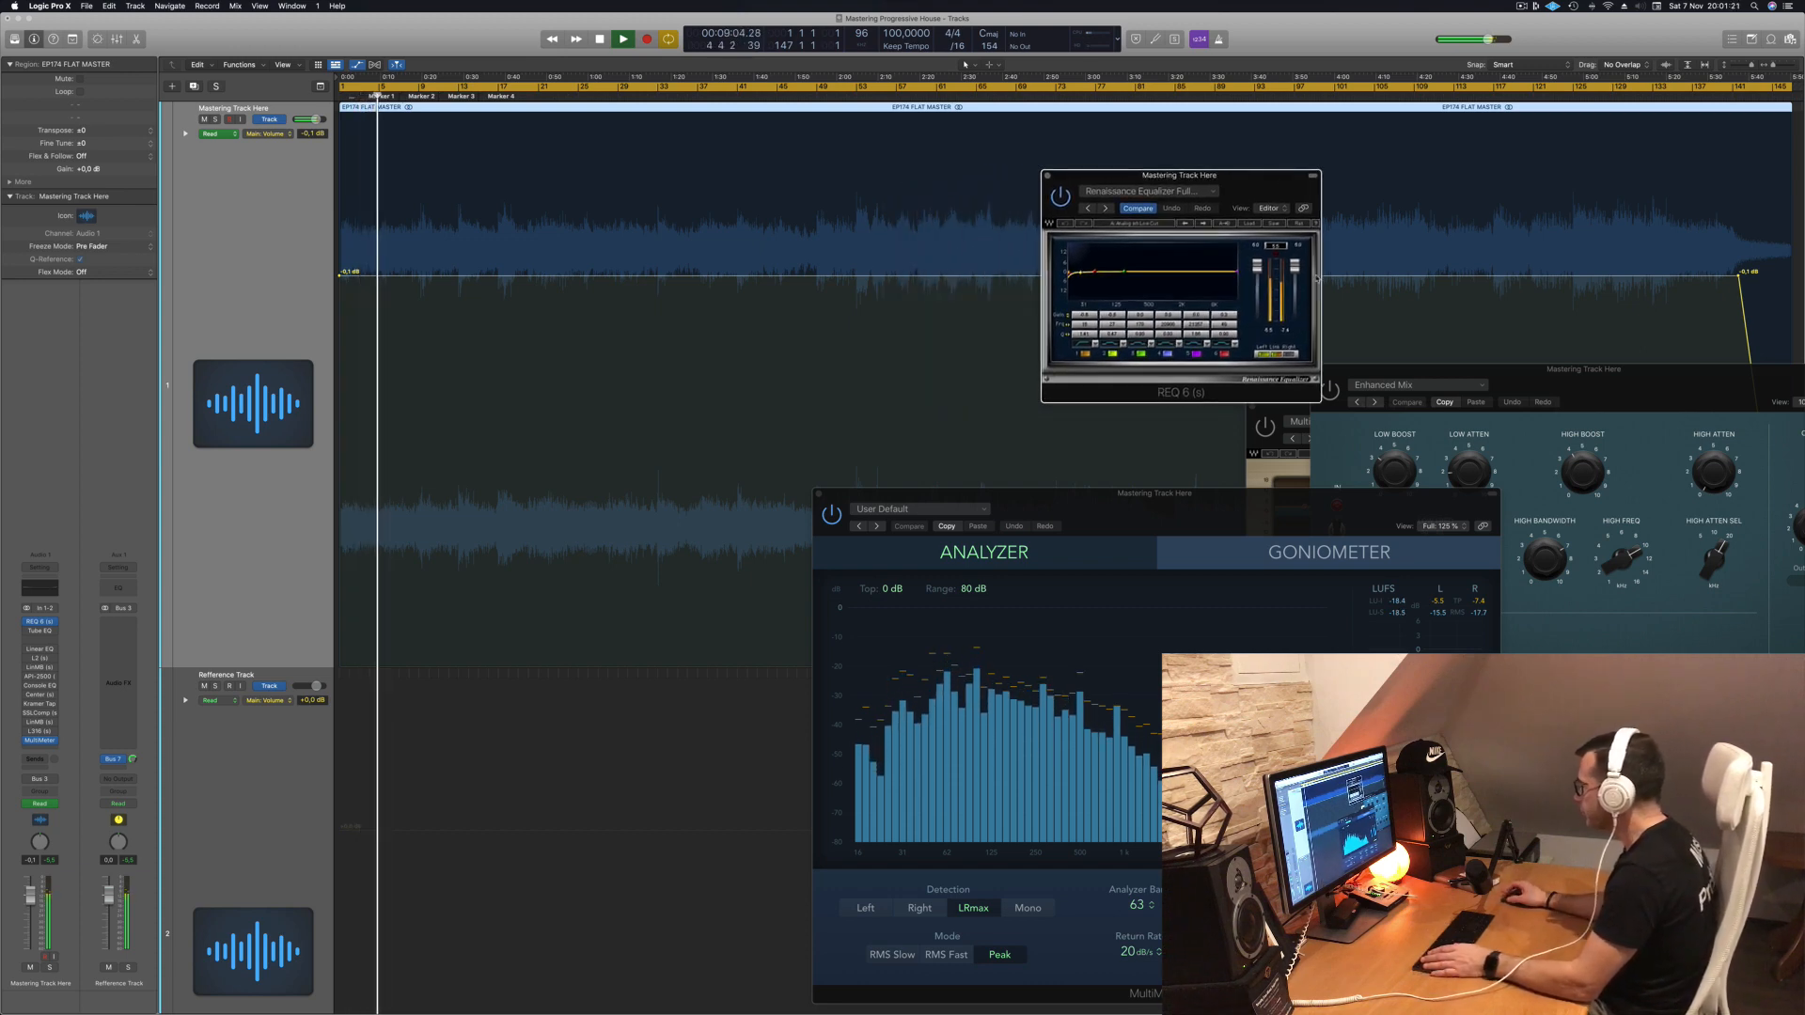
Step: Raise the REQ 6 output gain, check the louder section around bar 64, and move the equalizer window aside
left_click_drag(1297, 267, 1297, 255)
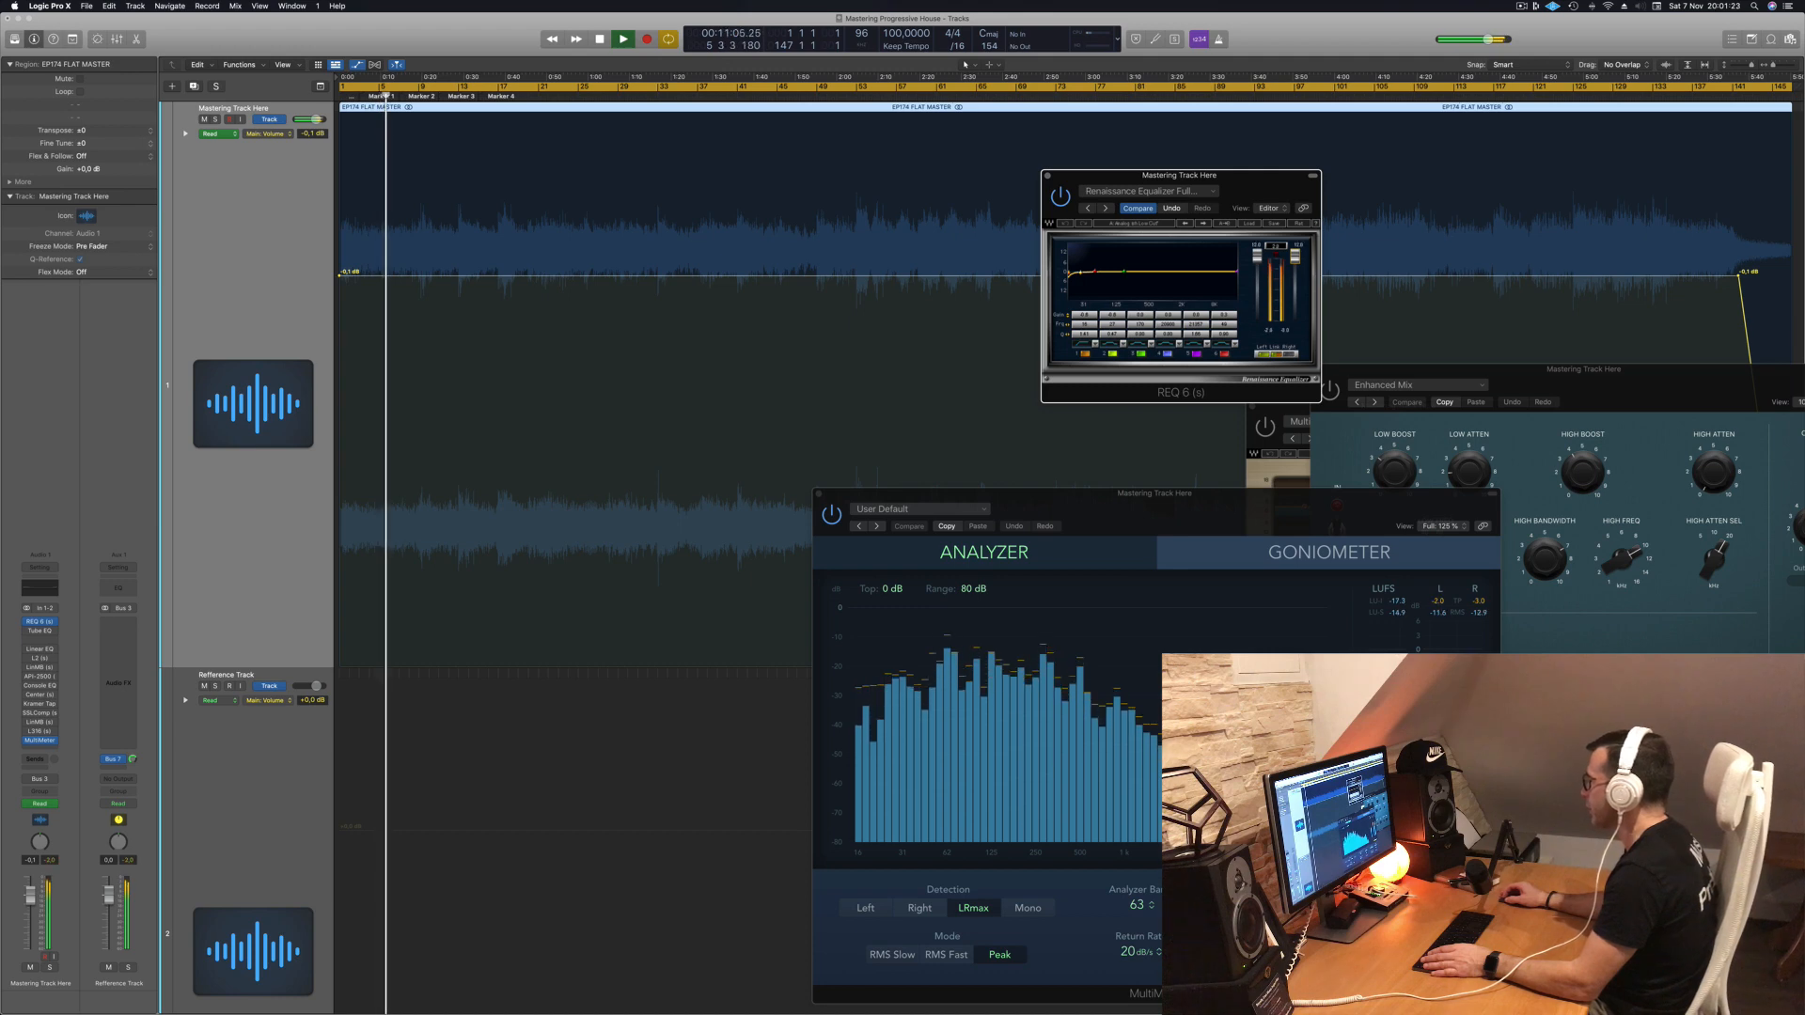
left_click(948, 97)
left_click(964, 96)
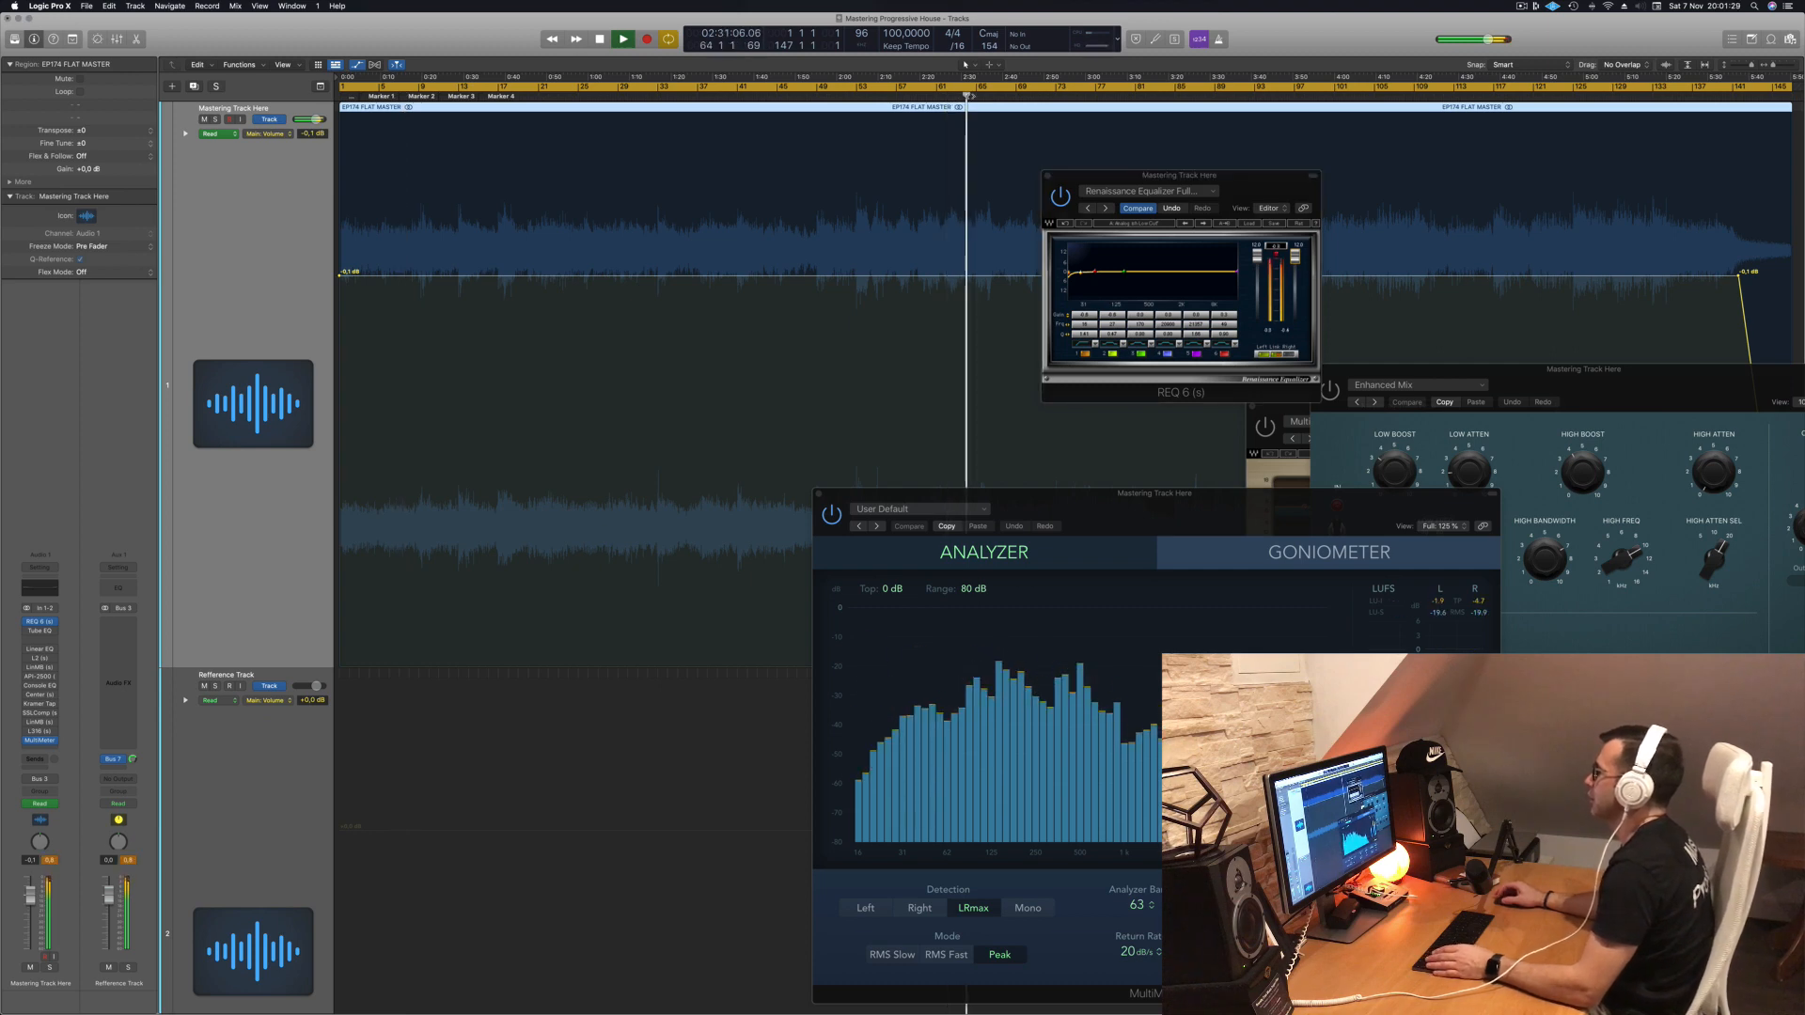
left_click_drag(1273, 247, 1483, 279)
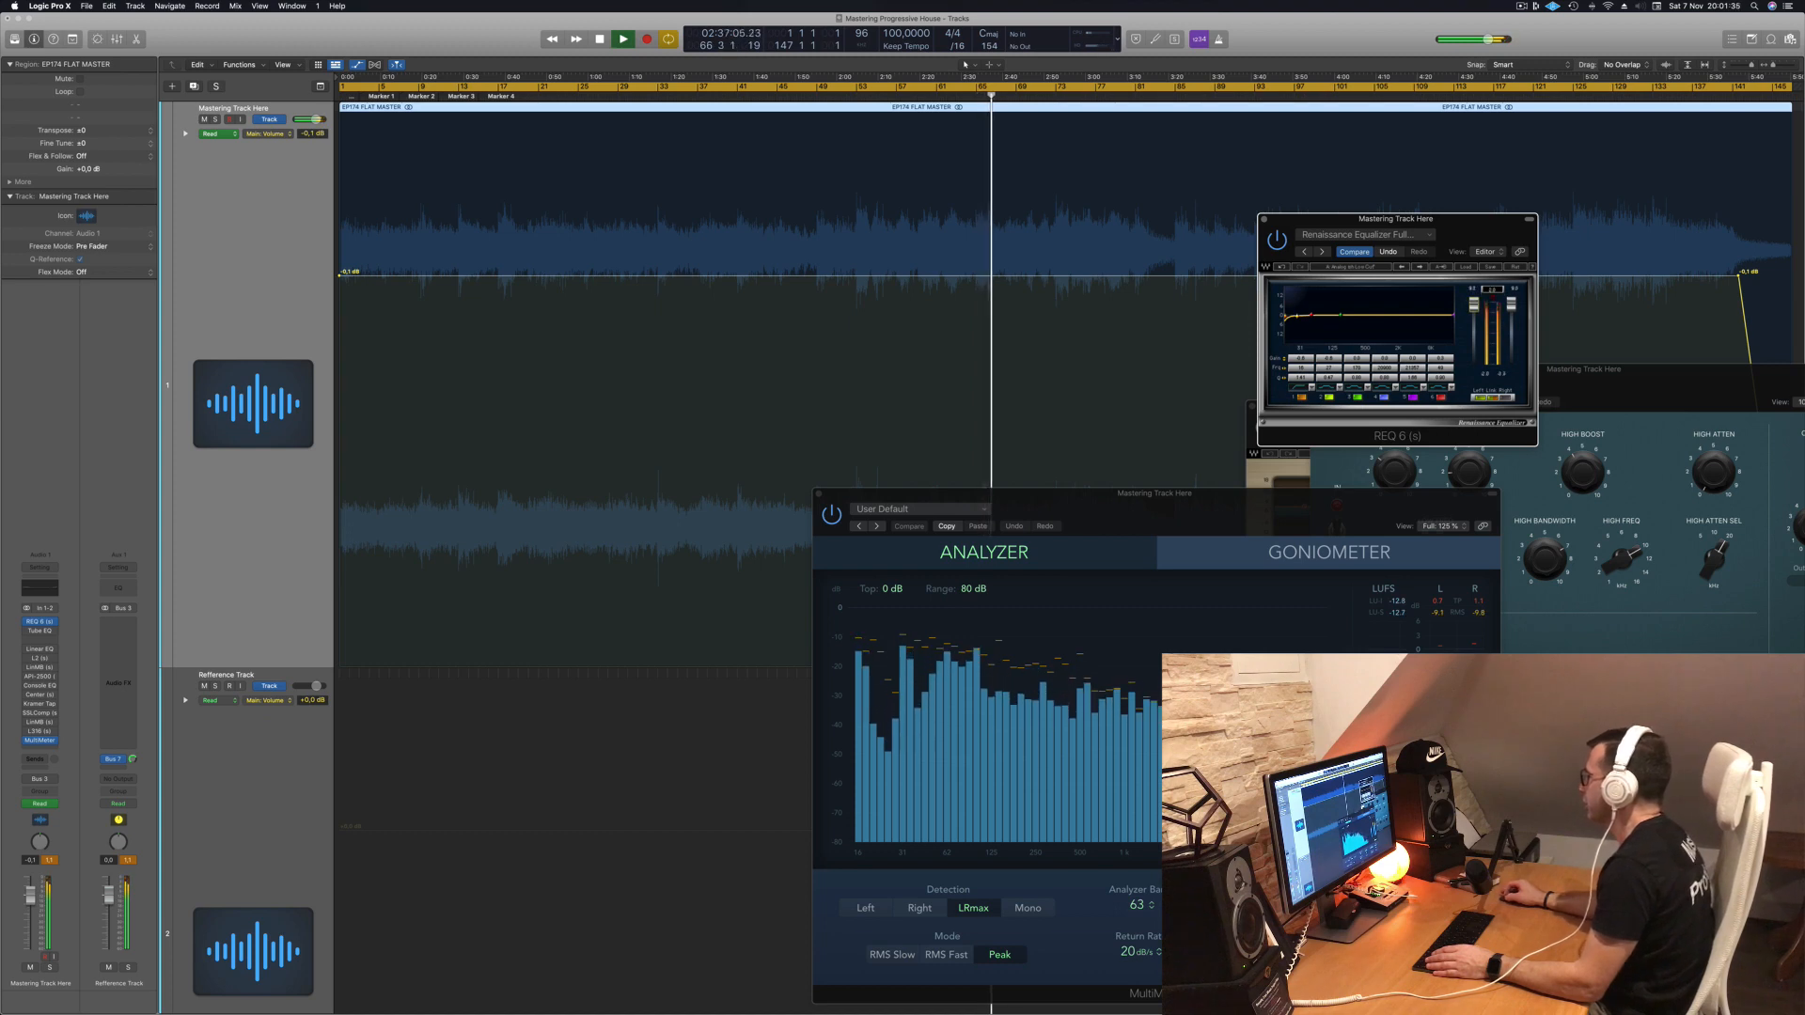
Step: Enable the Vintage Tube EQ with the Enhanced Mix preset while playing from the start, and close its window
key("Return")
key("space")
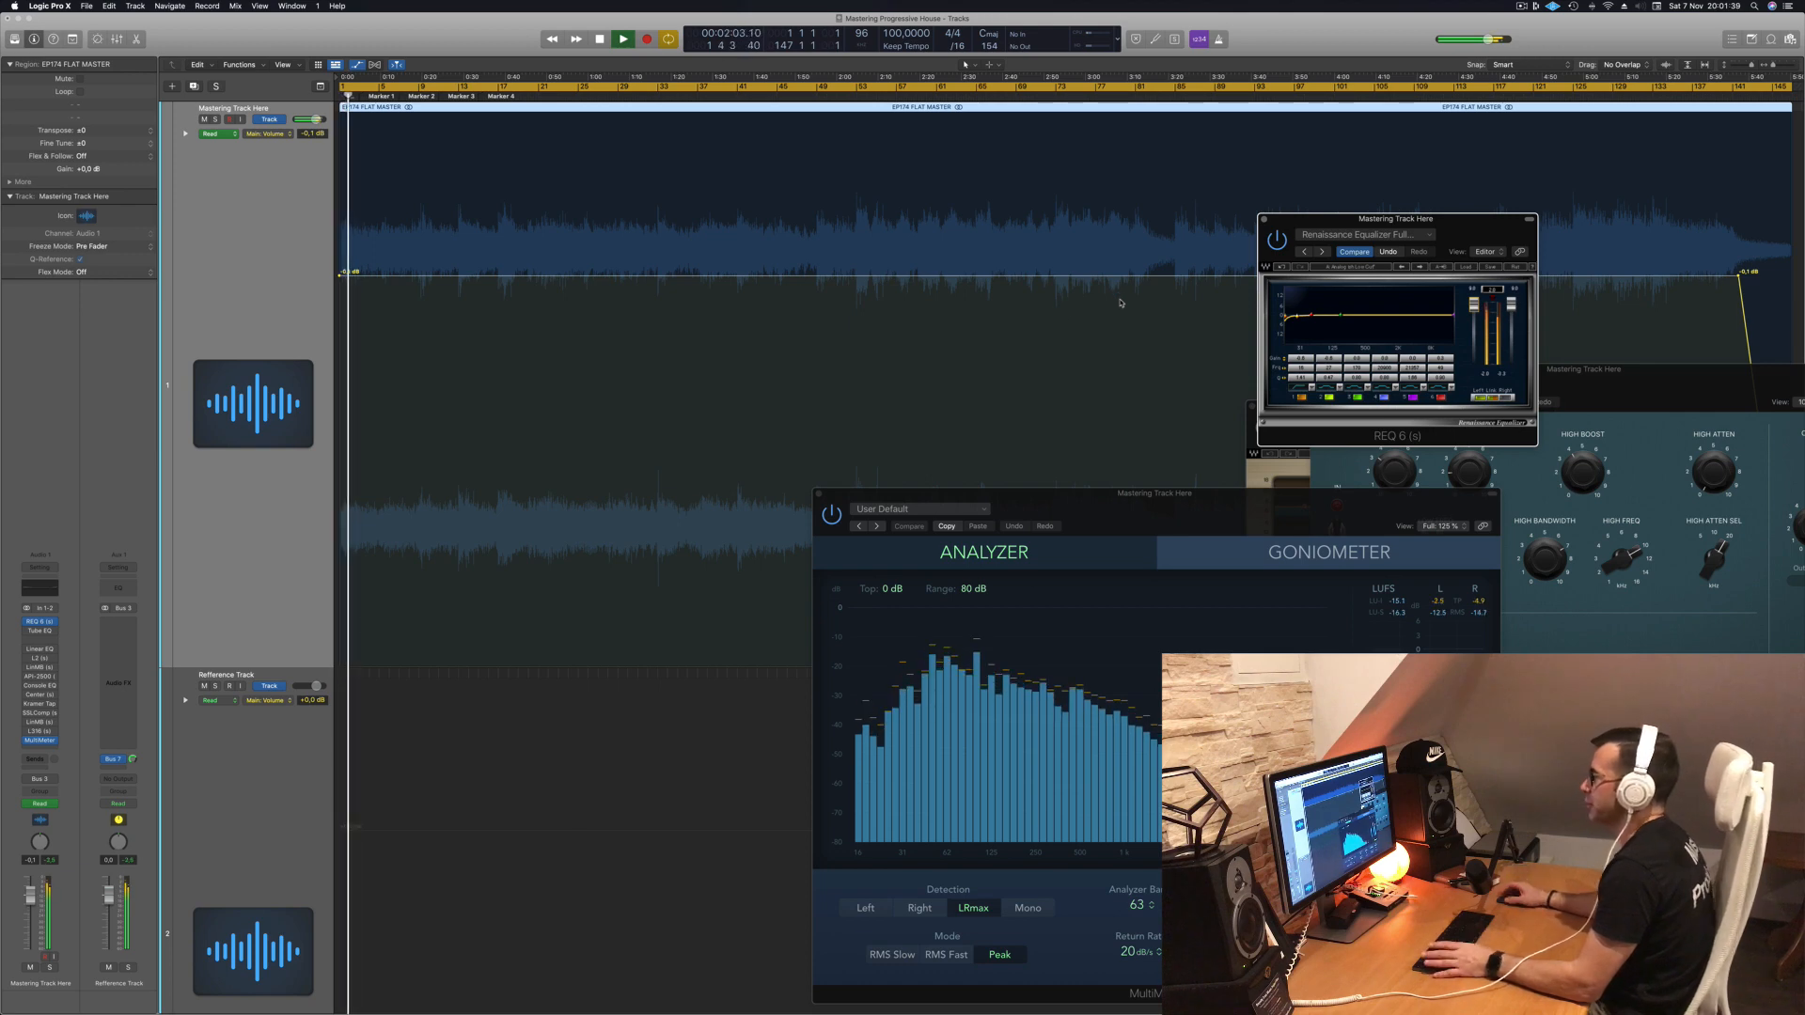
left_click(41, 635)
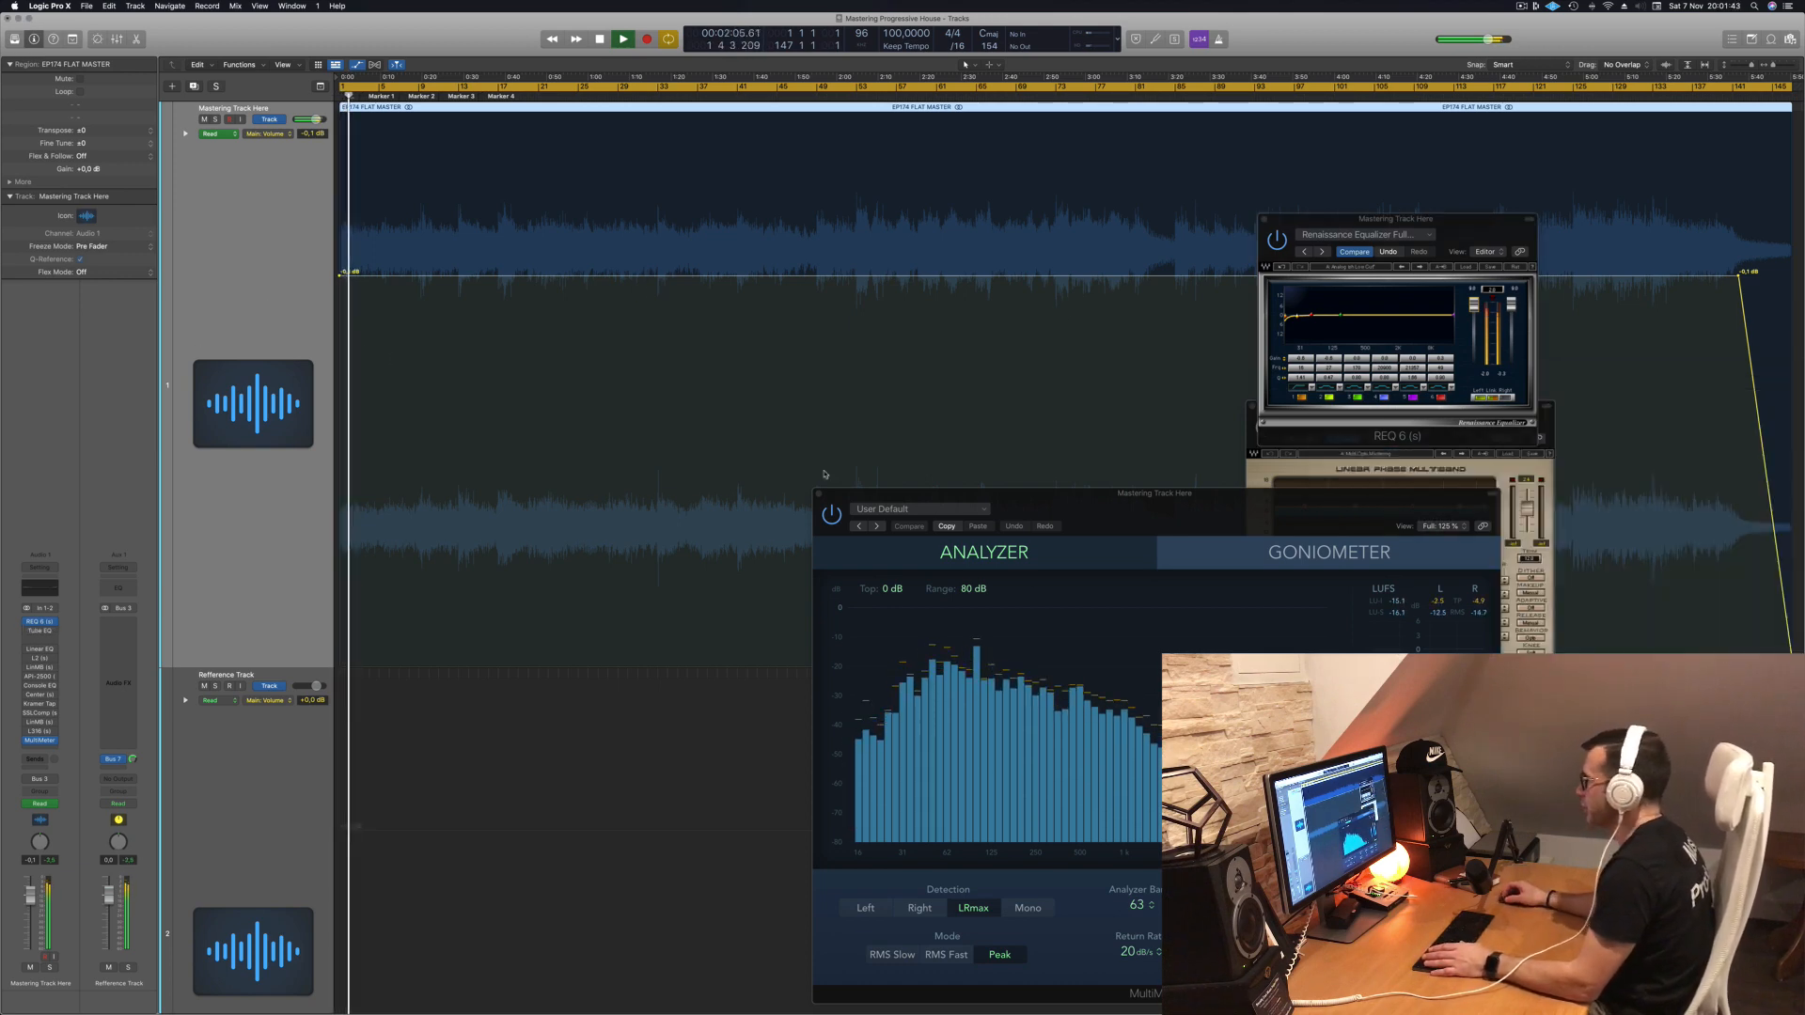
left_click(40, 632)
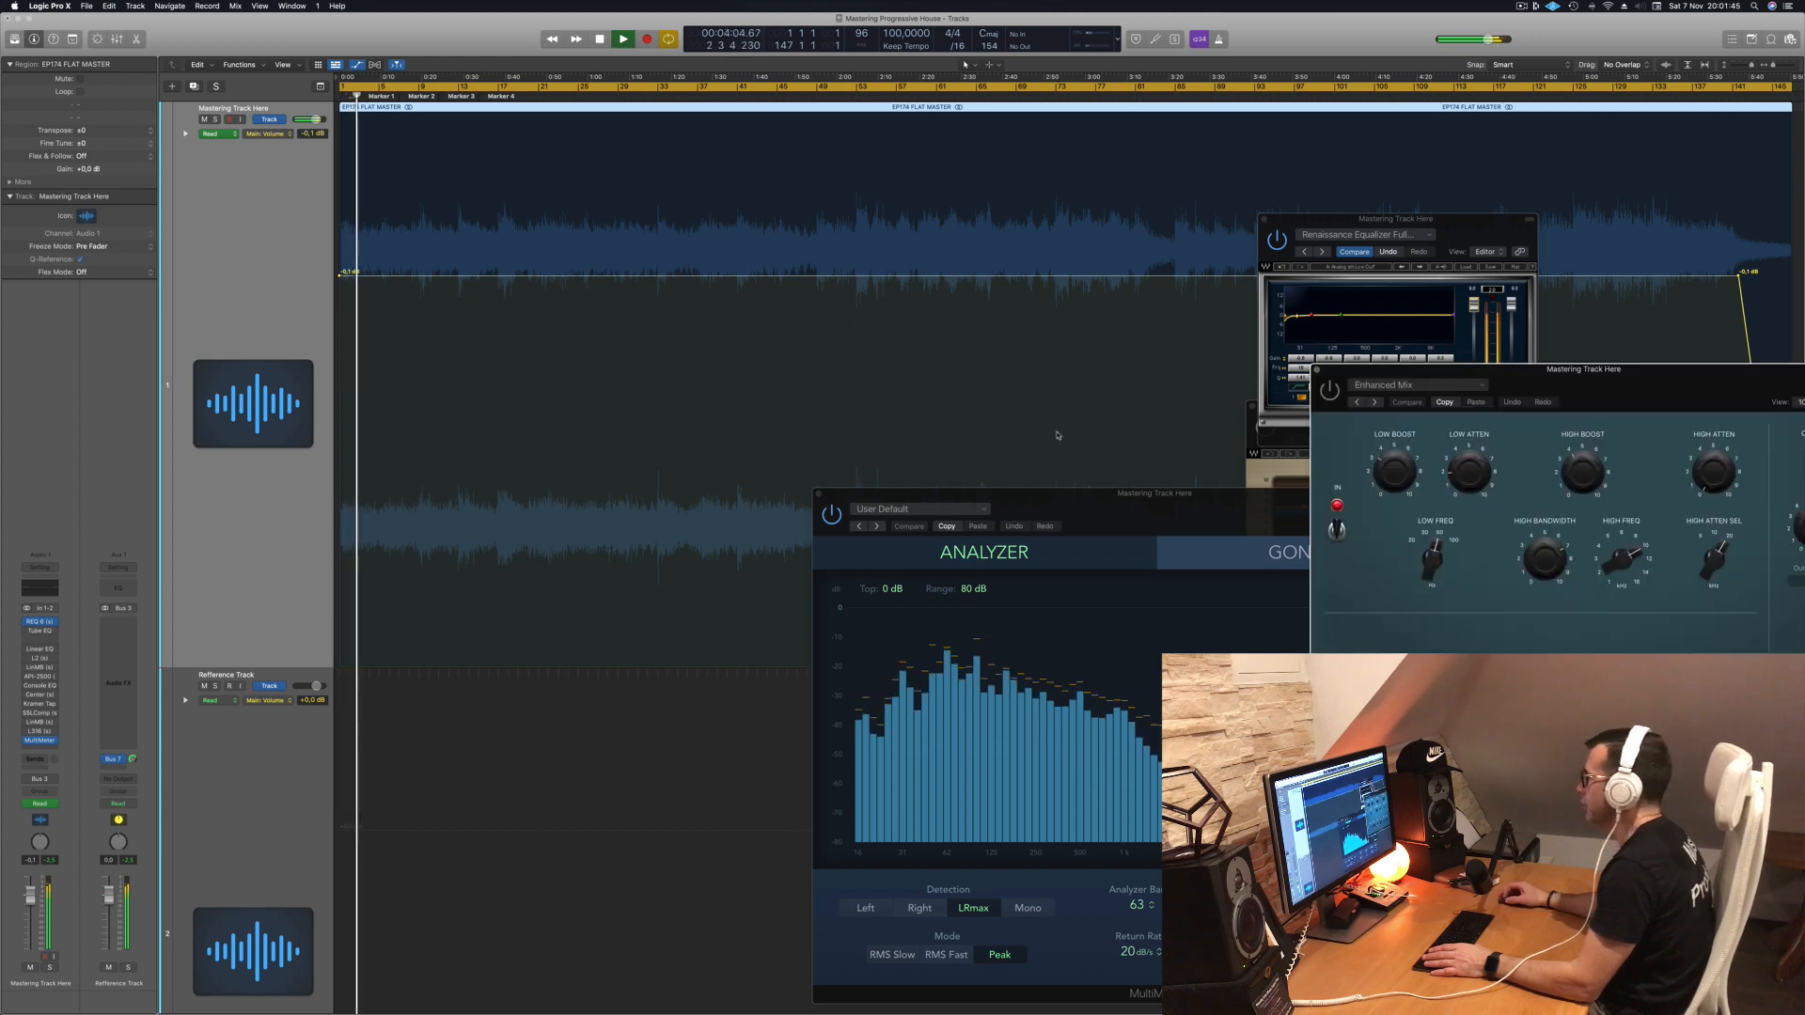
left_click_drag(1573, 389, 895, 424)
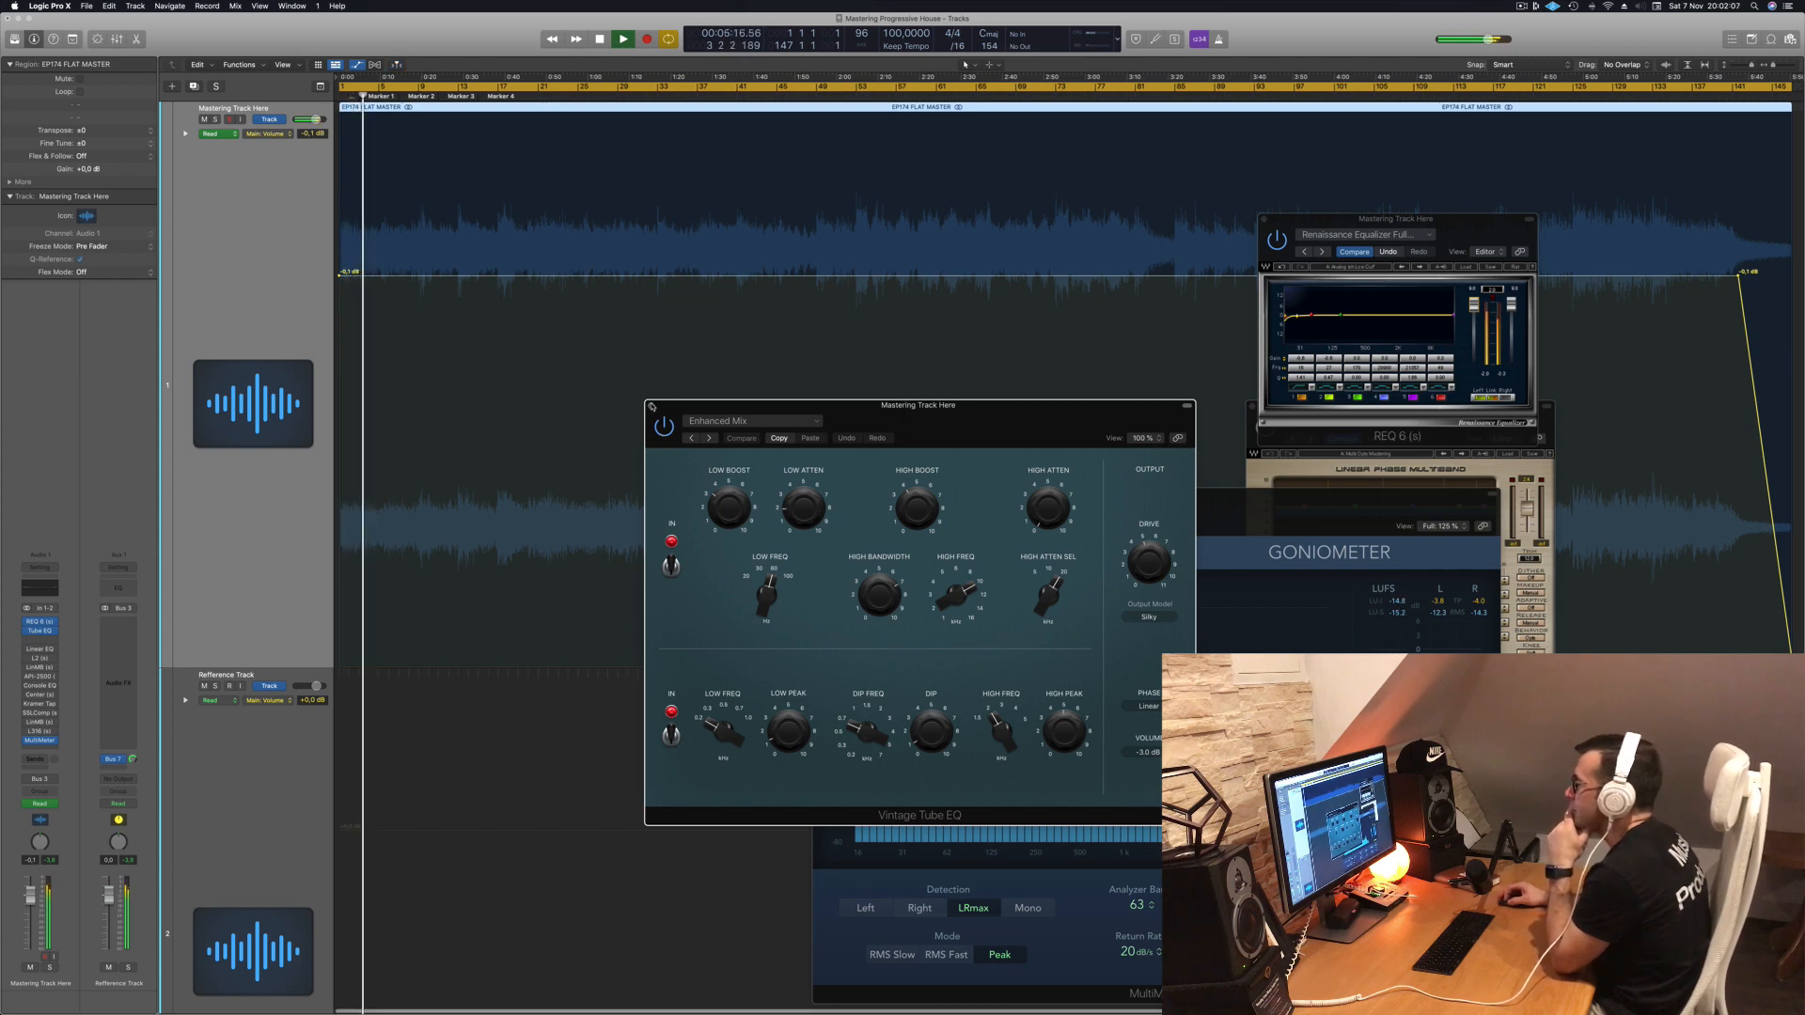
left_click(649, 406)
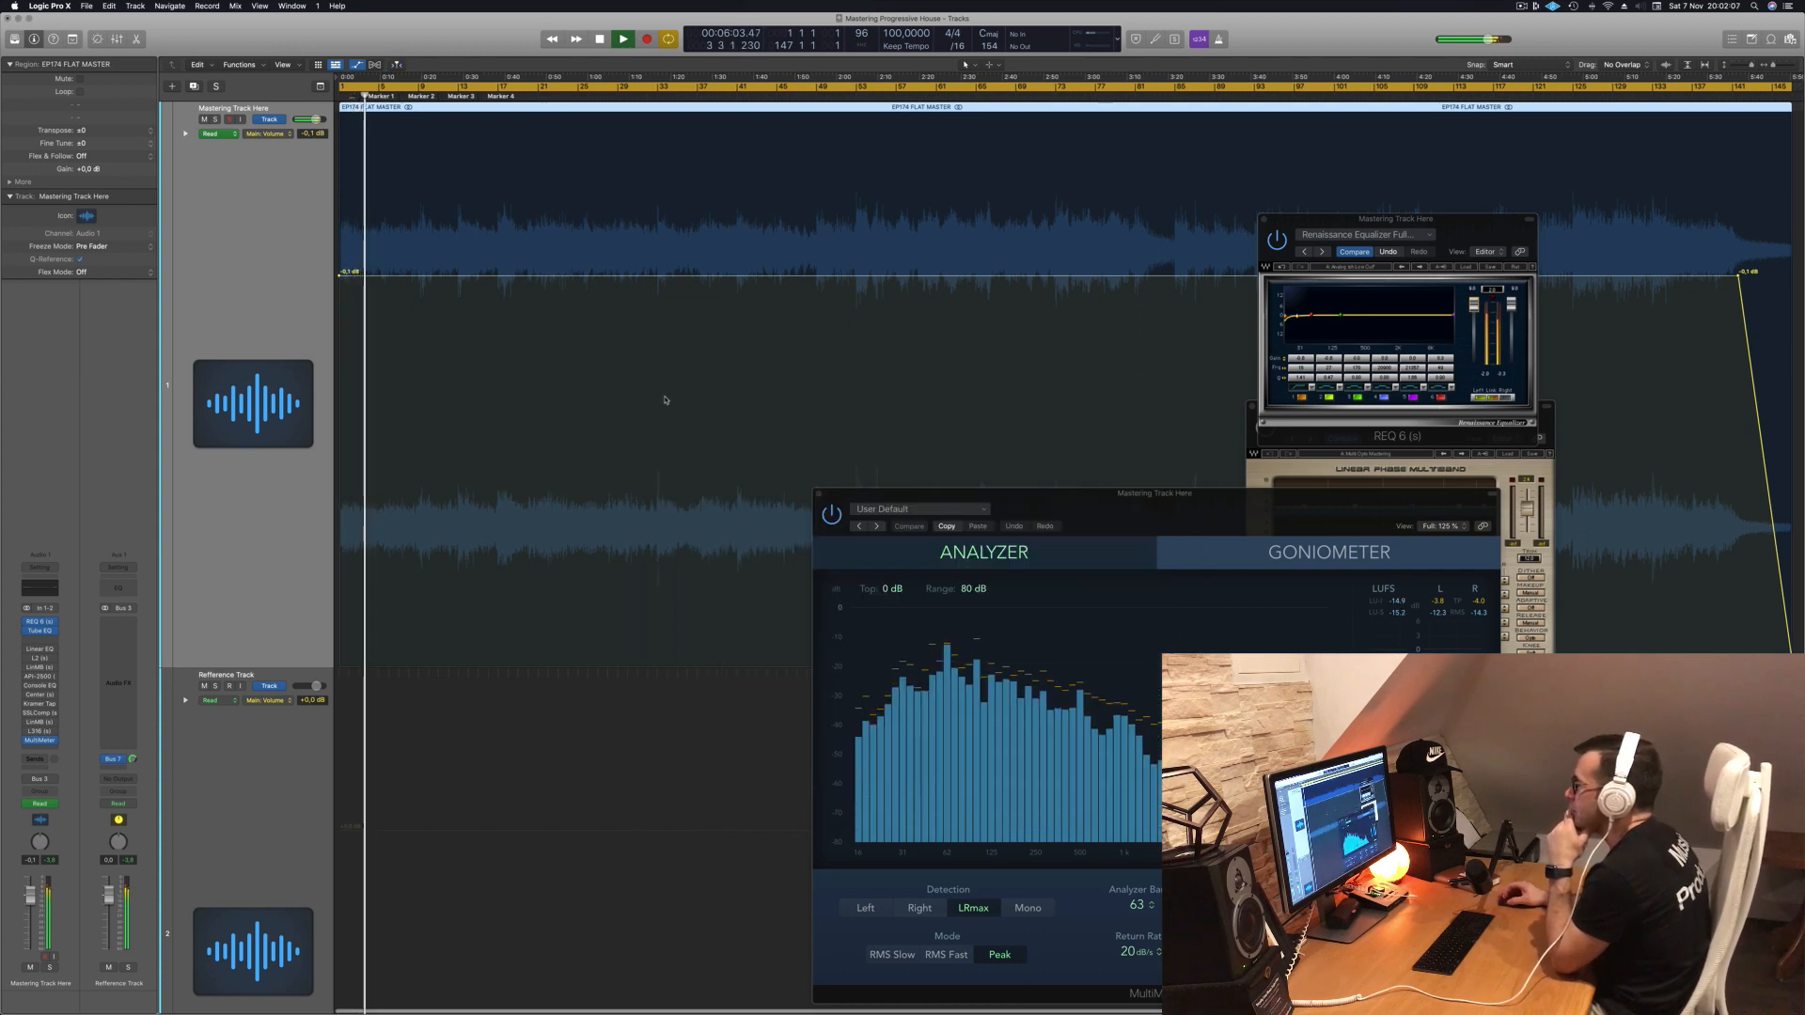
Step: Try the Linear Phase EQ on the mastering track, switching it on and off to compare the sound
left_click(42, 655)
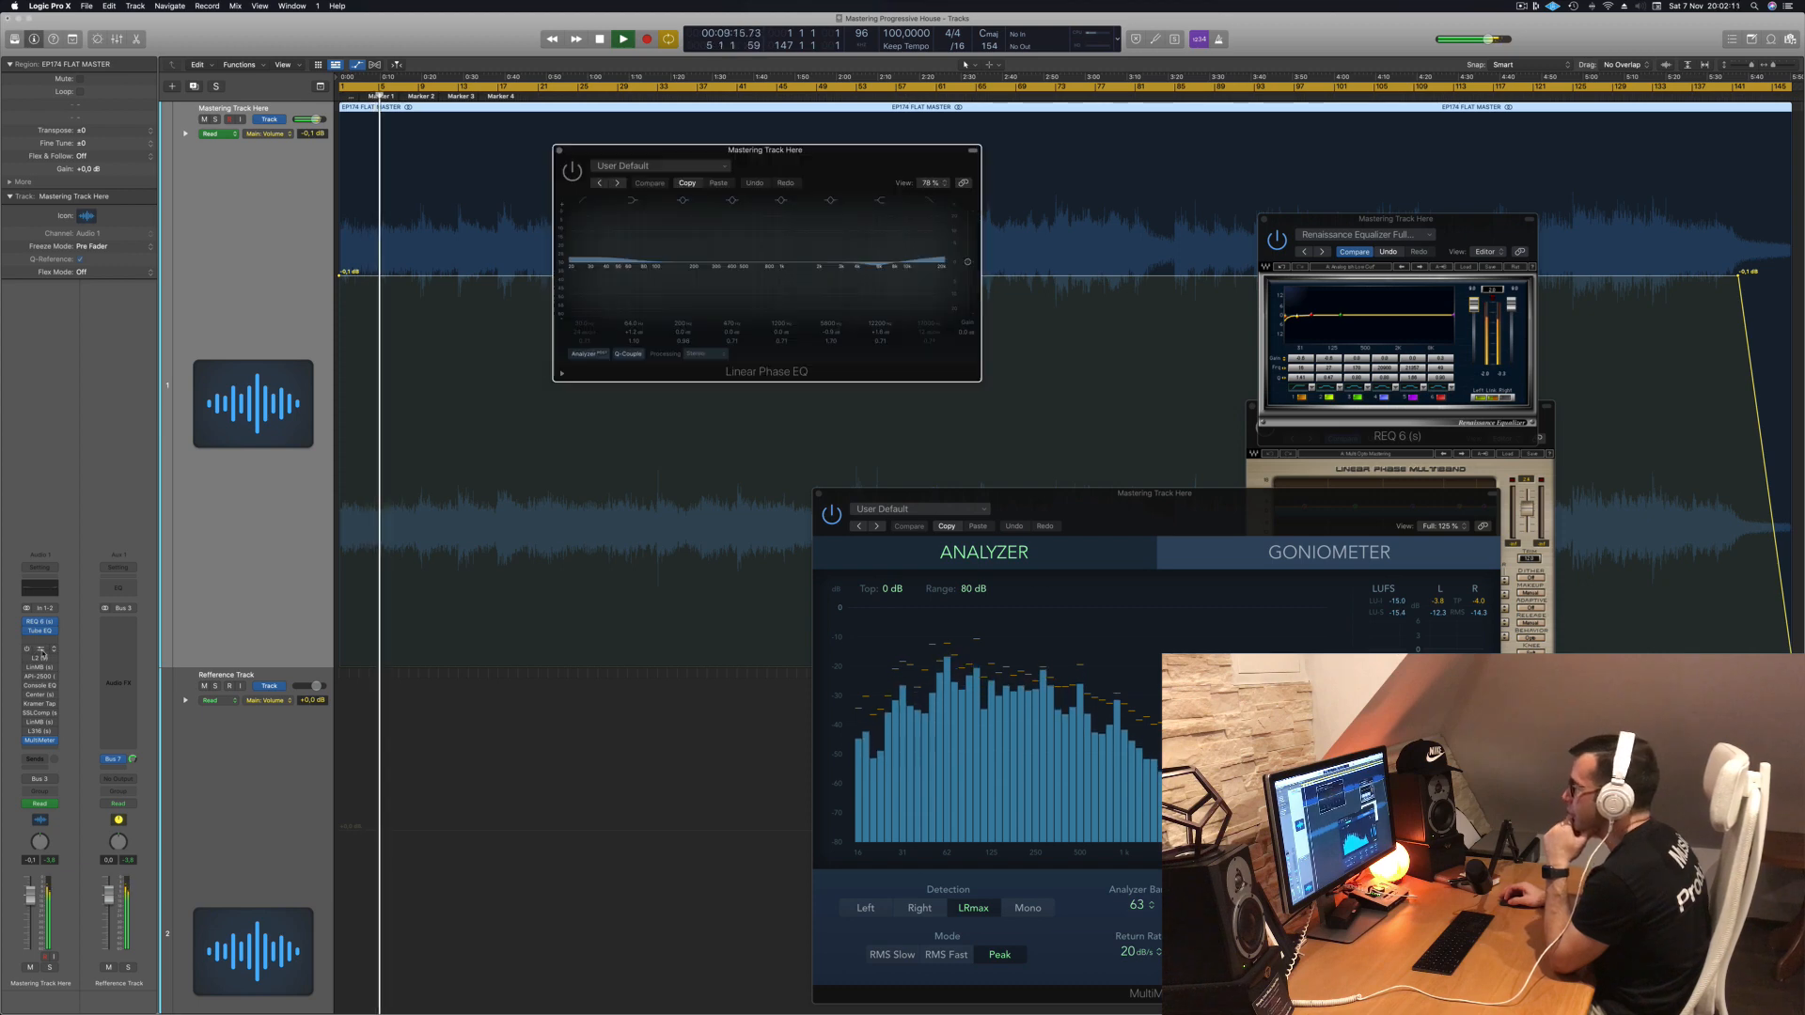
left_click(571, 171)
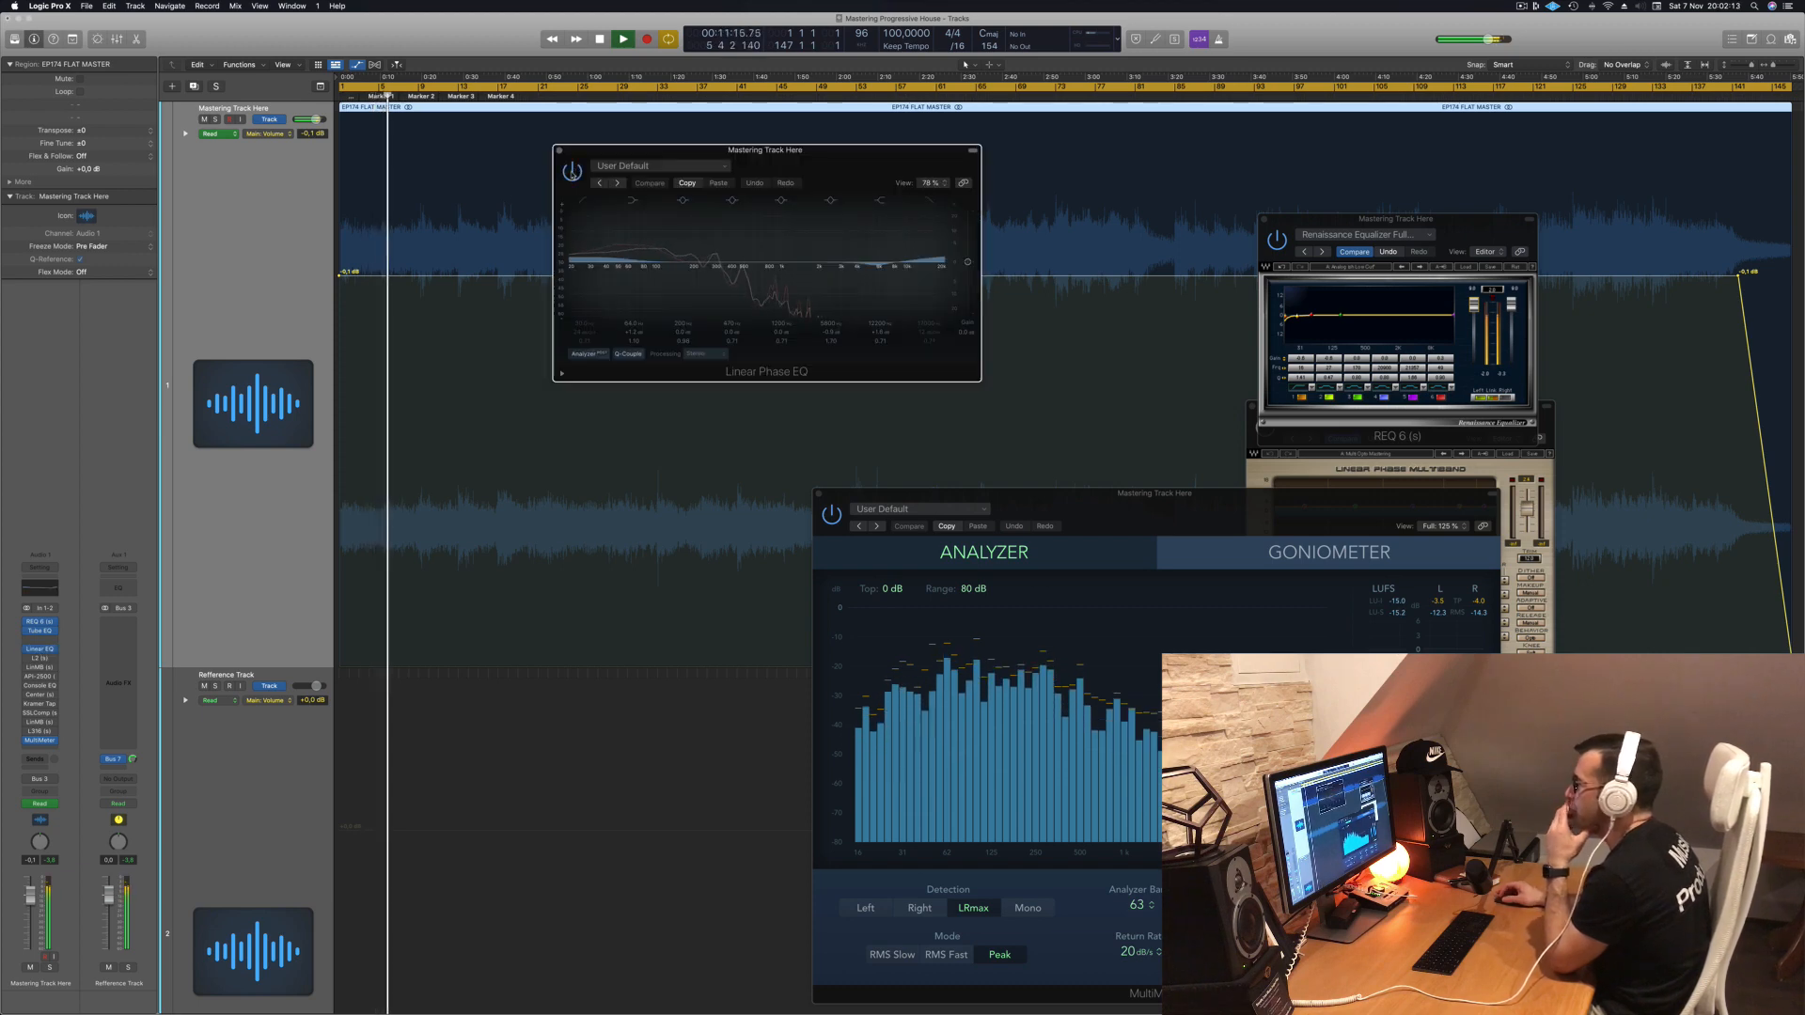
left_click(571, 171)
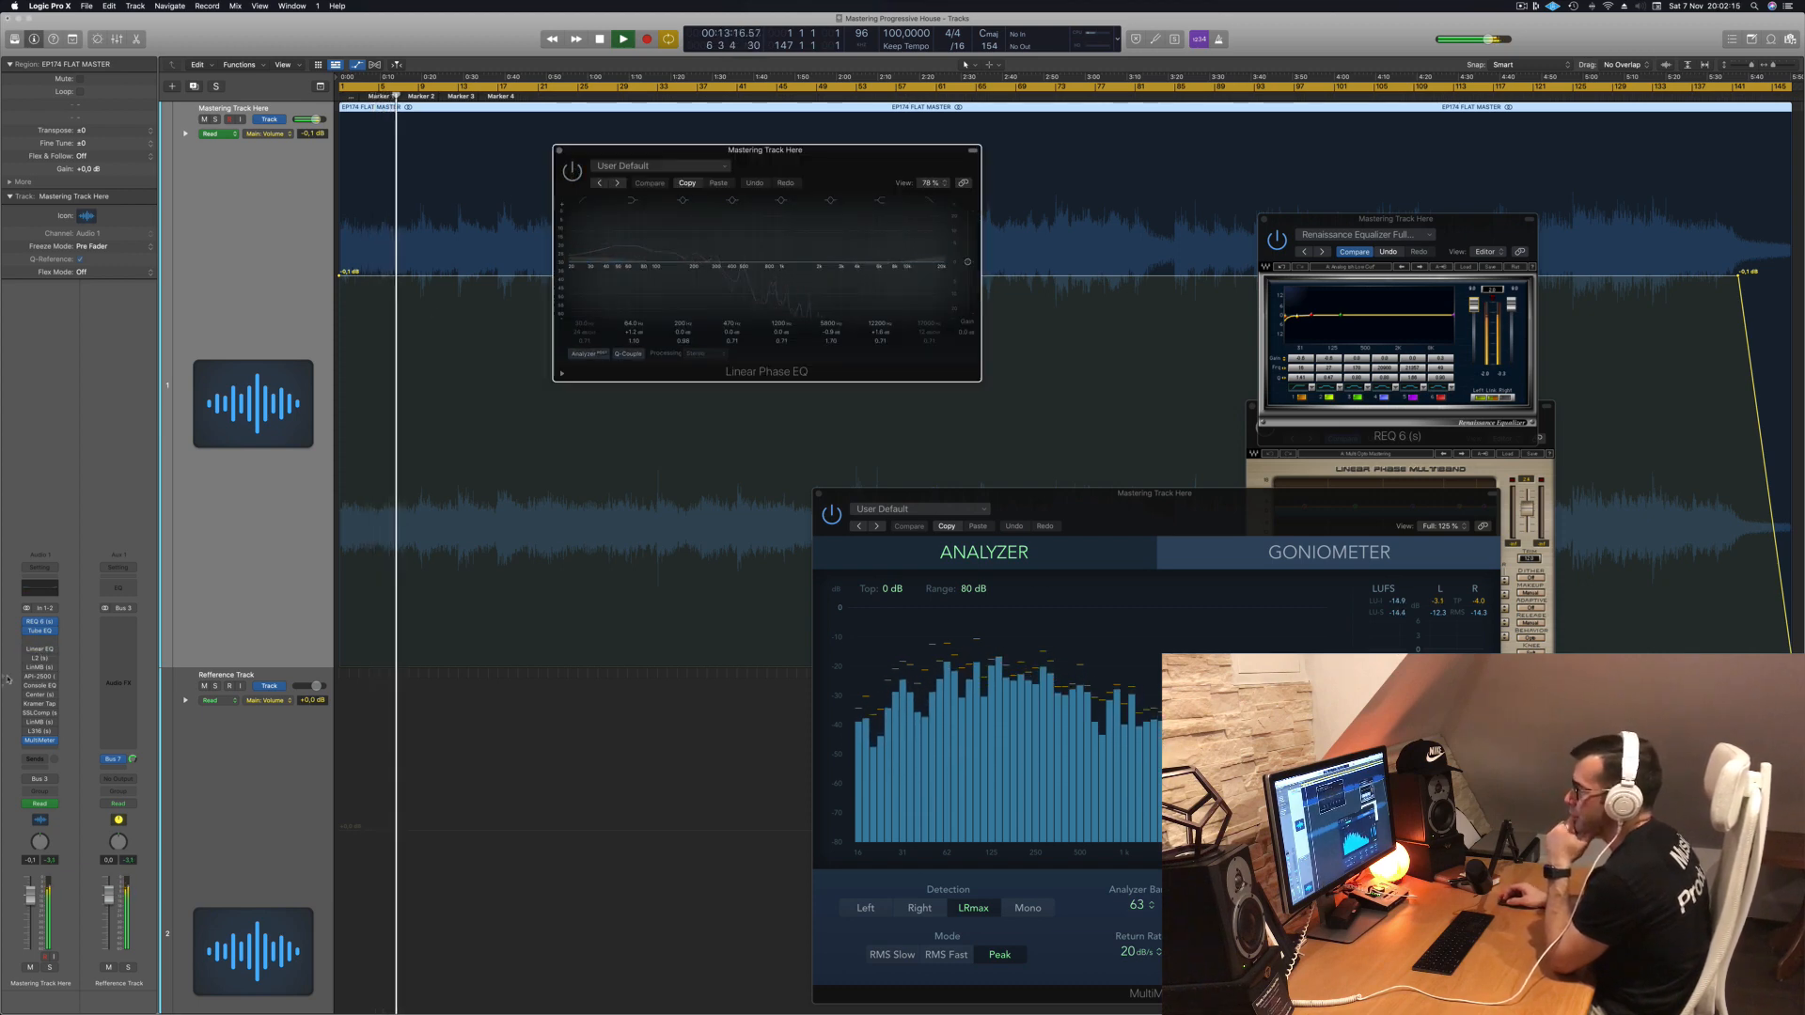
Step: Enable the L2 Ultramaximizer on the mastering track and separate its window from the Linear Phase EQ
left_click(40, 658)
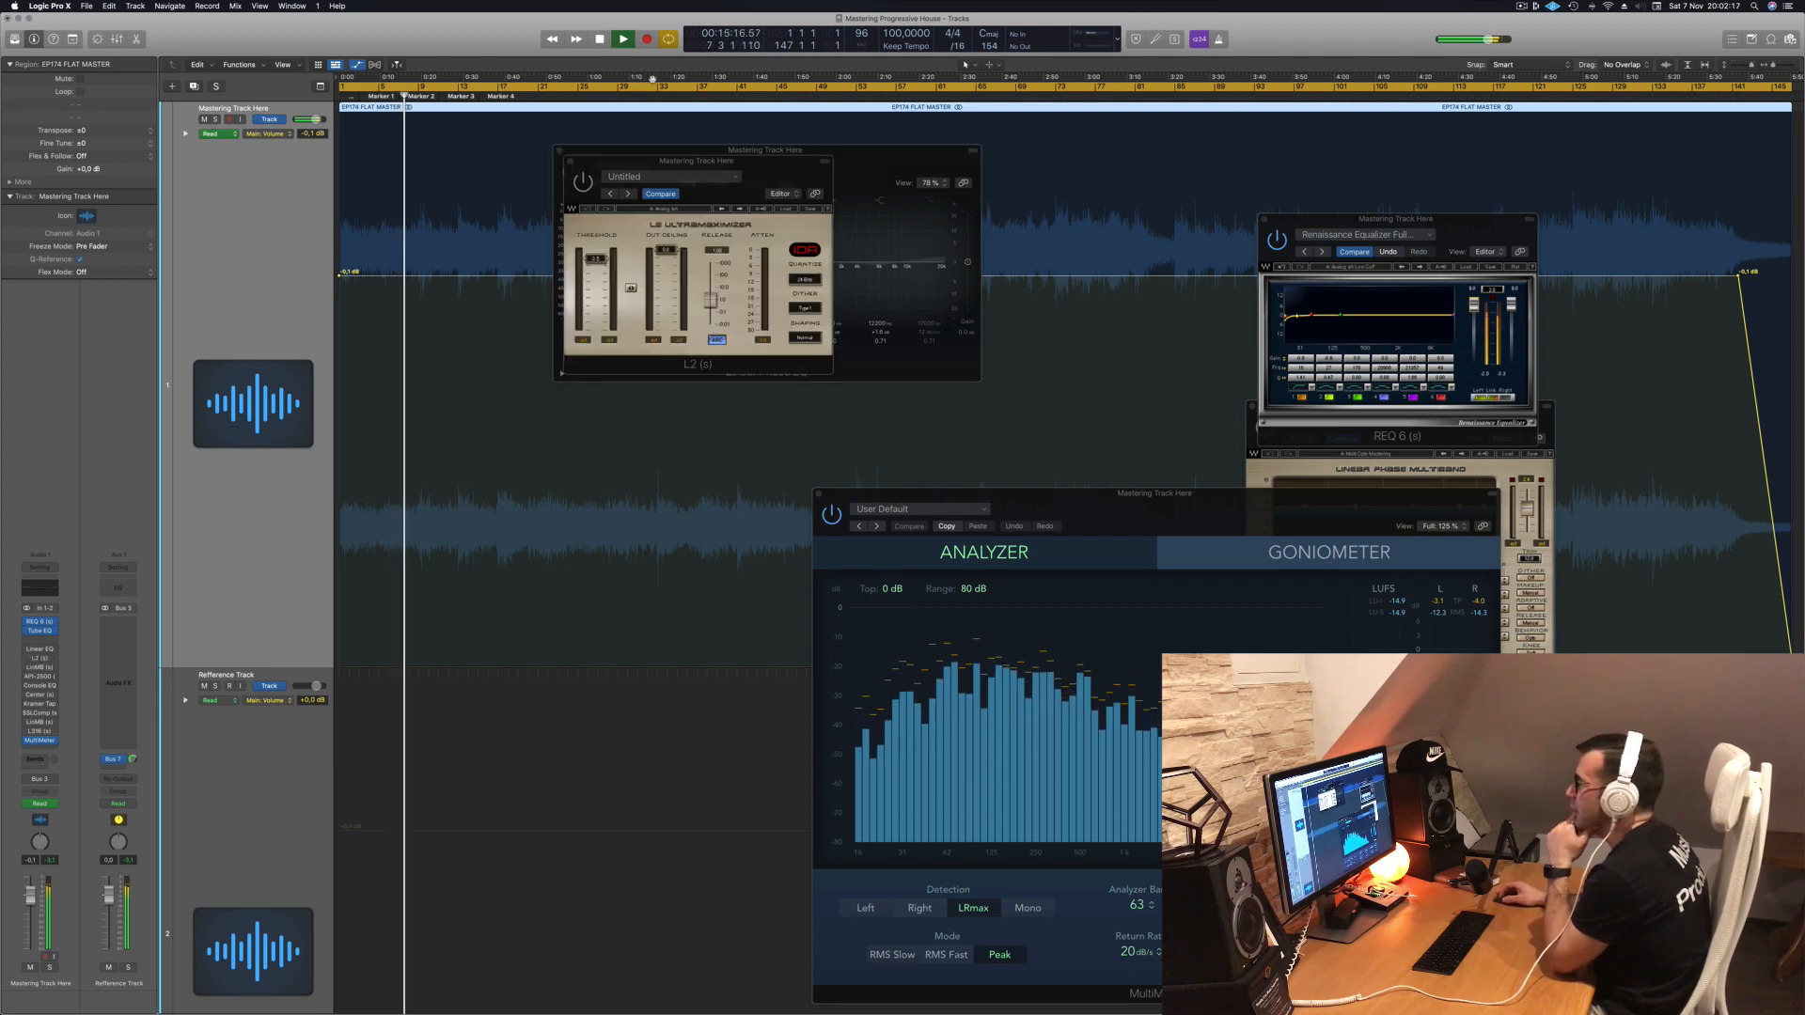
left_click(583, 182)
left_click_drag(707, 162, 1000, 425)
left_click_drag(764, 151, 1654, 438)
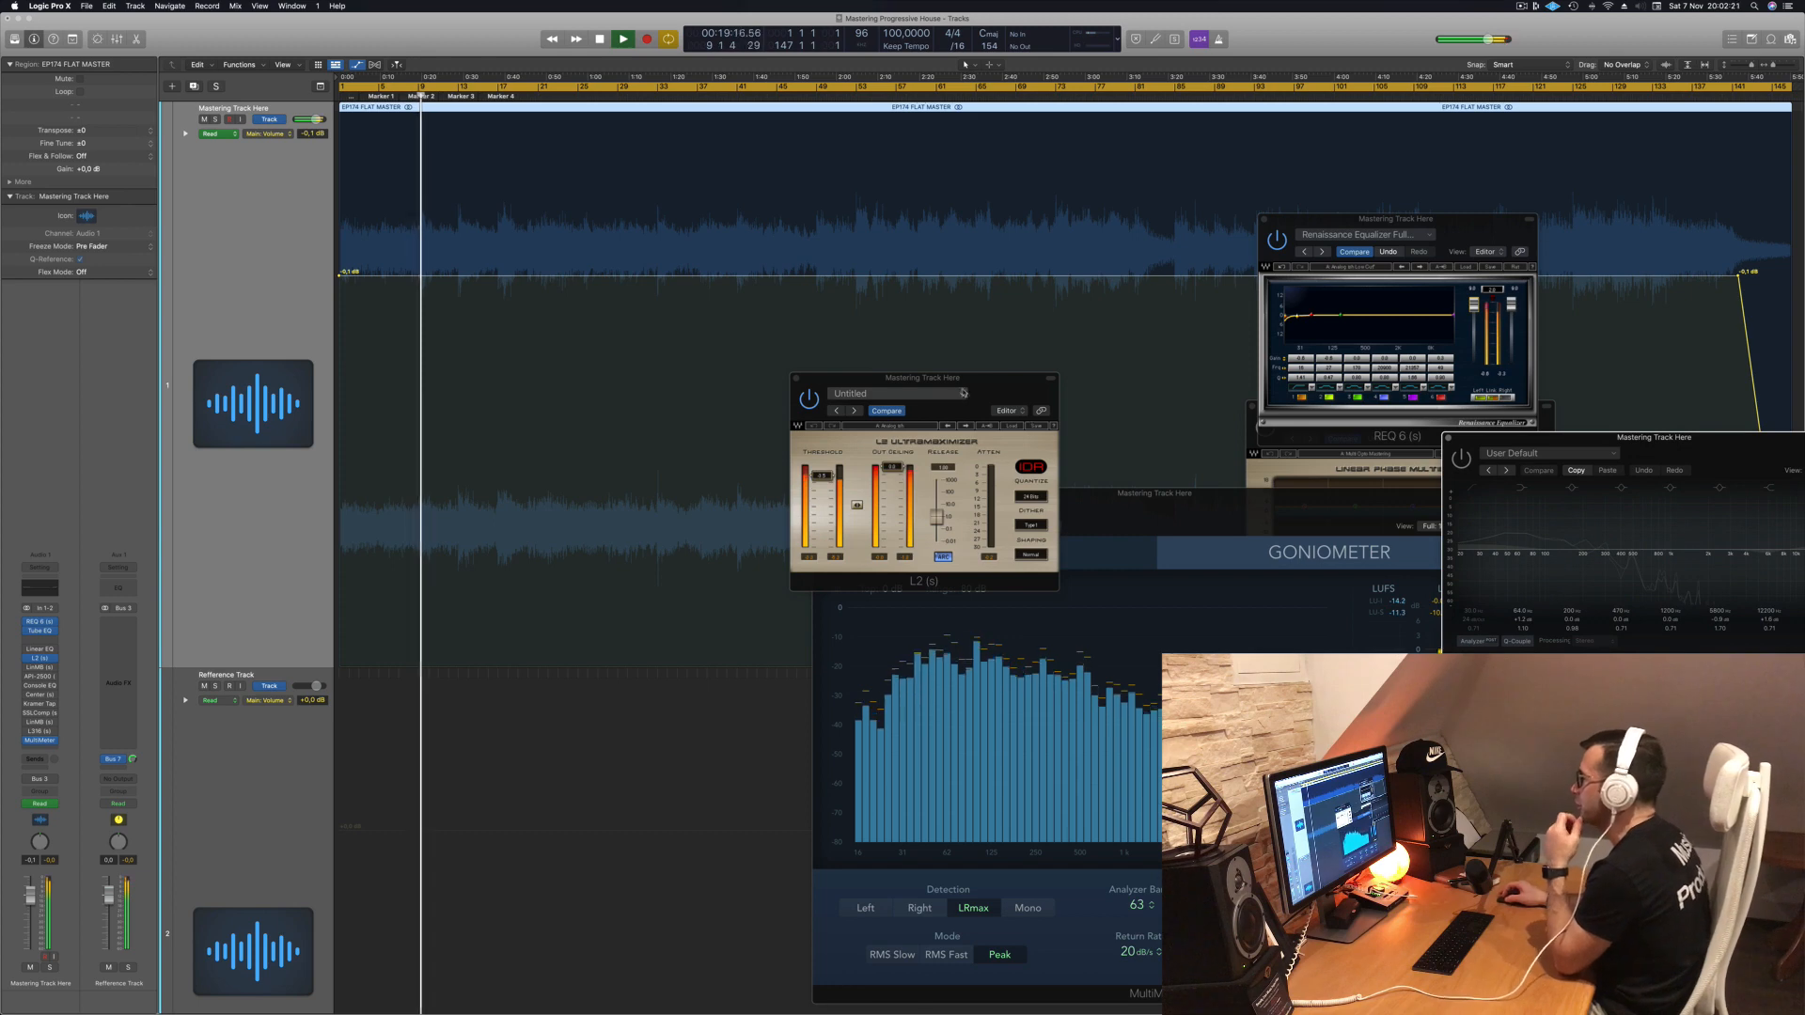
left_click_drag(961, 393, 939, 410)
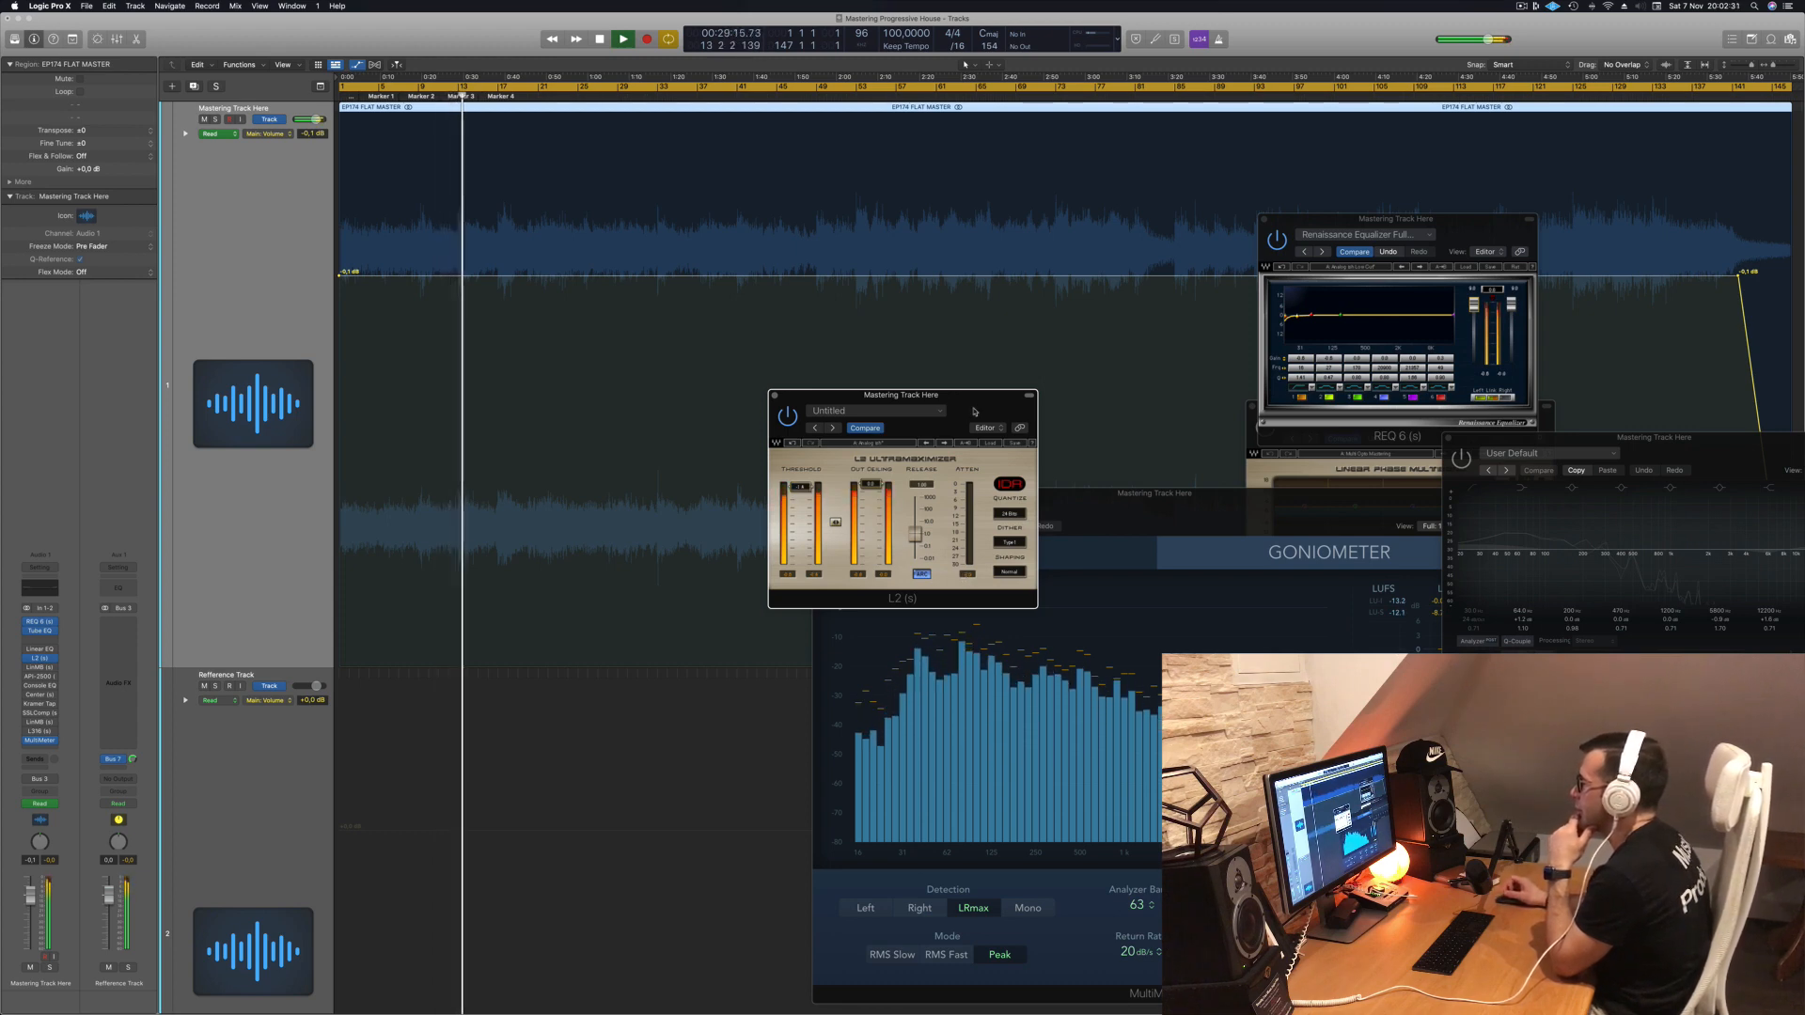
Step: Arrange the REQ 6, Linear Phase EQ, LinMB, L2 and MultiMeter windows to reduce overlap, and bring REQ 6 into focus
mouse_move(1276, 507)
left_mouse_down()
mouse_move(1276, 525)
mouse_move(1285, 506)
left_mouse_up()
left_click_drag(1387, 218, 1095, 124)
left_click_drag(1754, 431, 1679, 106)
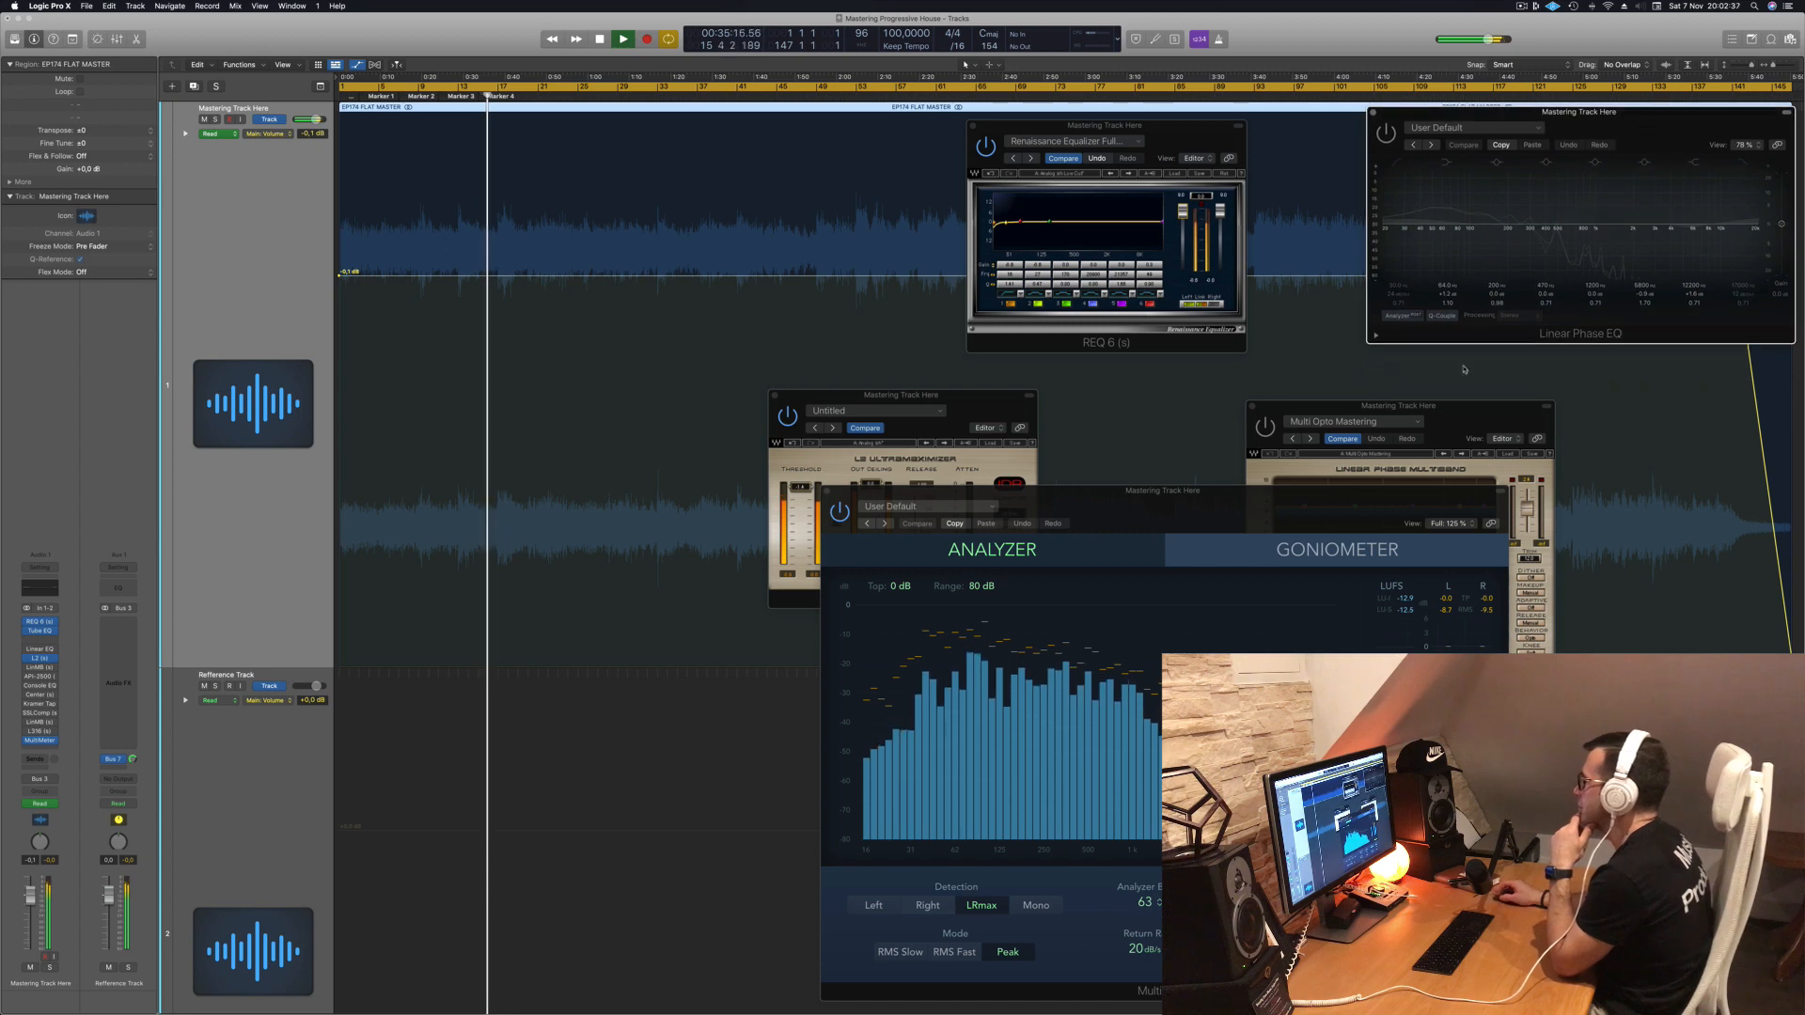
left_click_drag(1467, 405, 1723, 300)
left_click_drag(1348, 496, 1333, 490)
left_click_drag(1014, 393, 1424, 359)
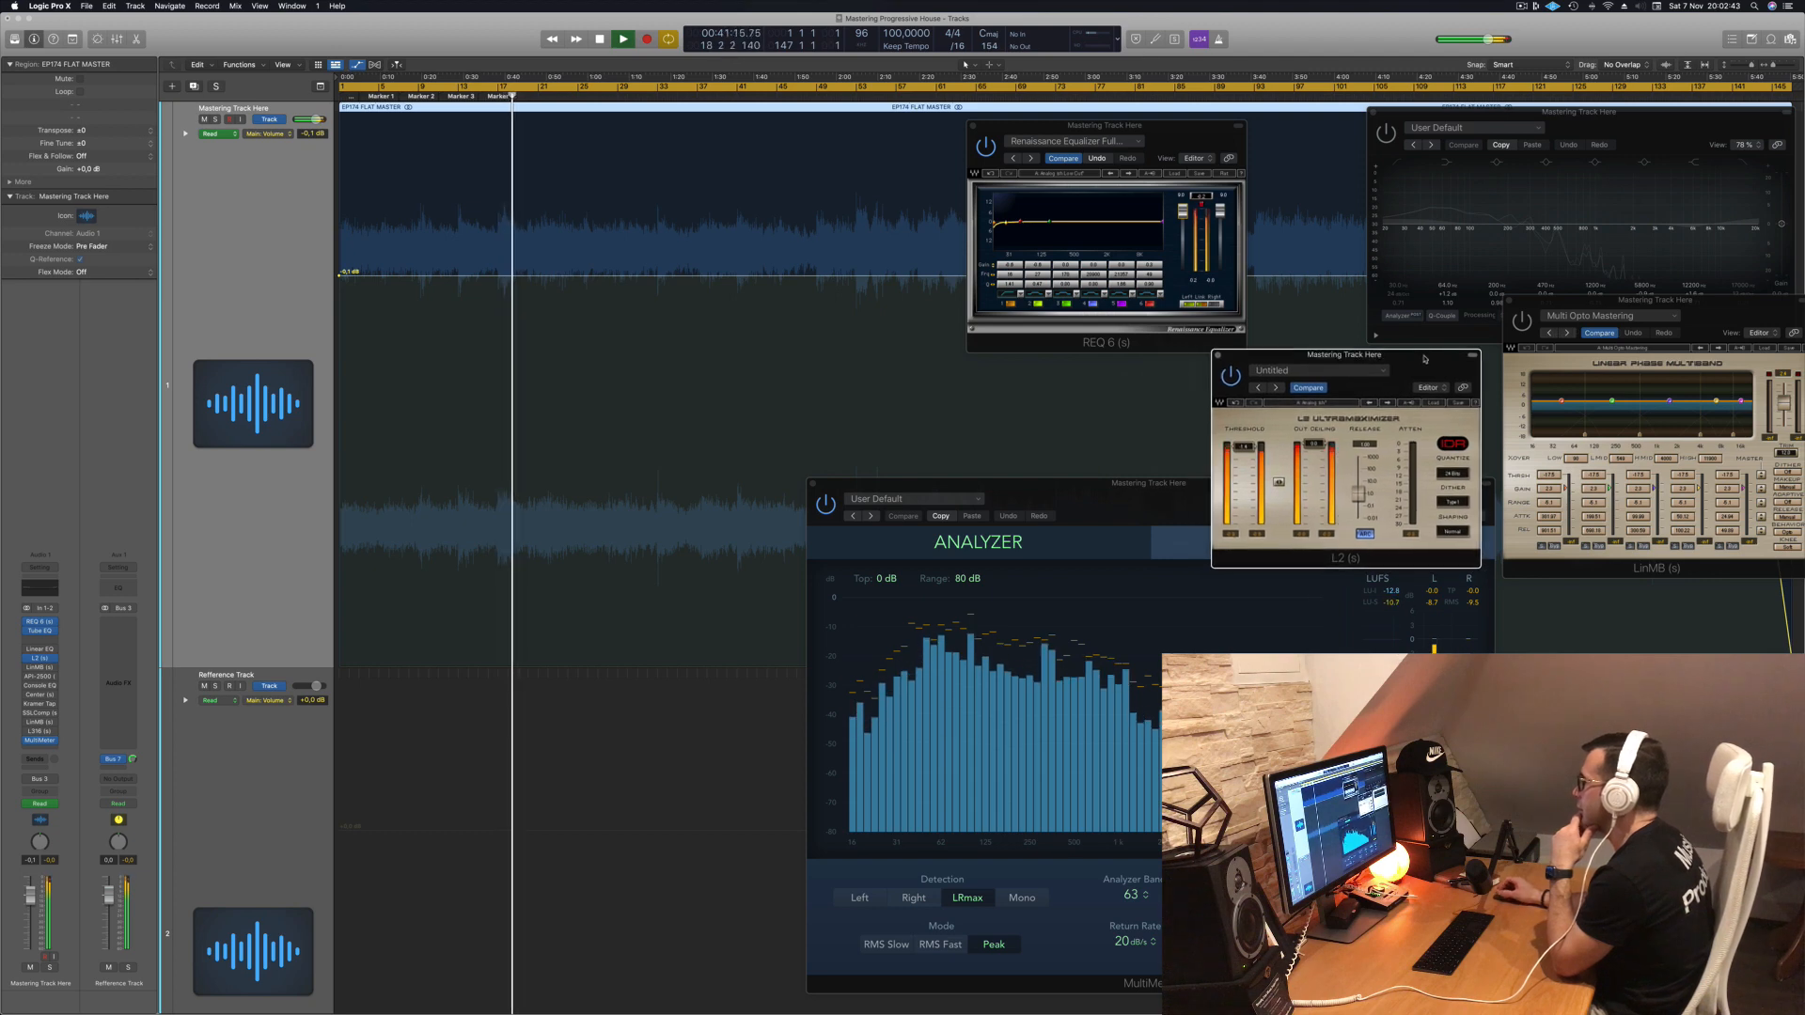
mouse_move(1170, 485)
left_mouse_down()
mouse_move(1141, 487)
mouse_move(1191, 466)
left_mouse_up()
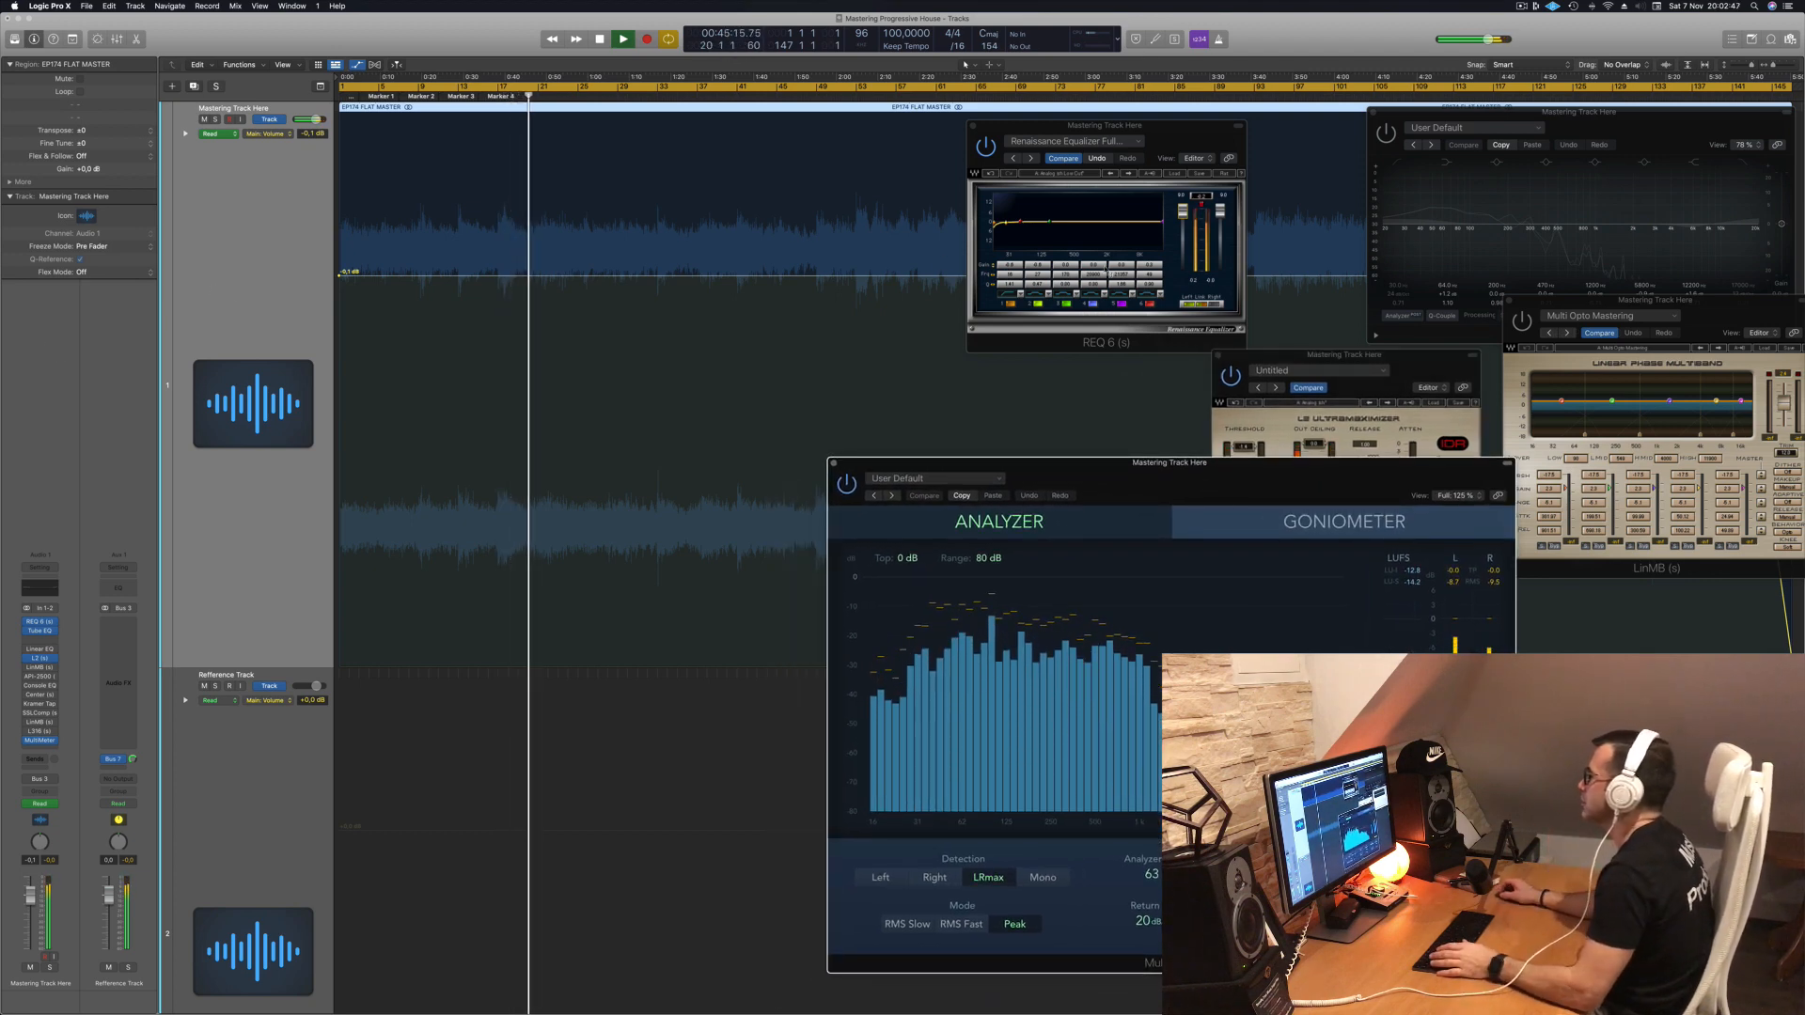
left_click(1201, 196)
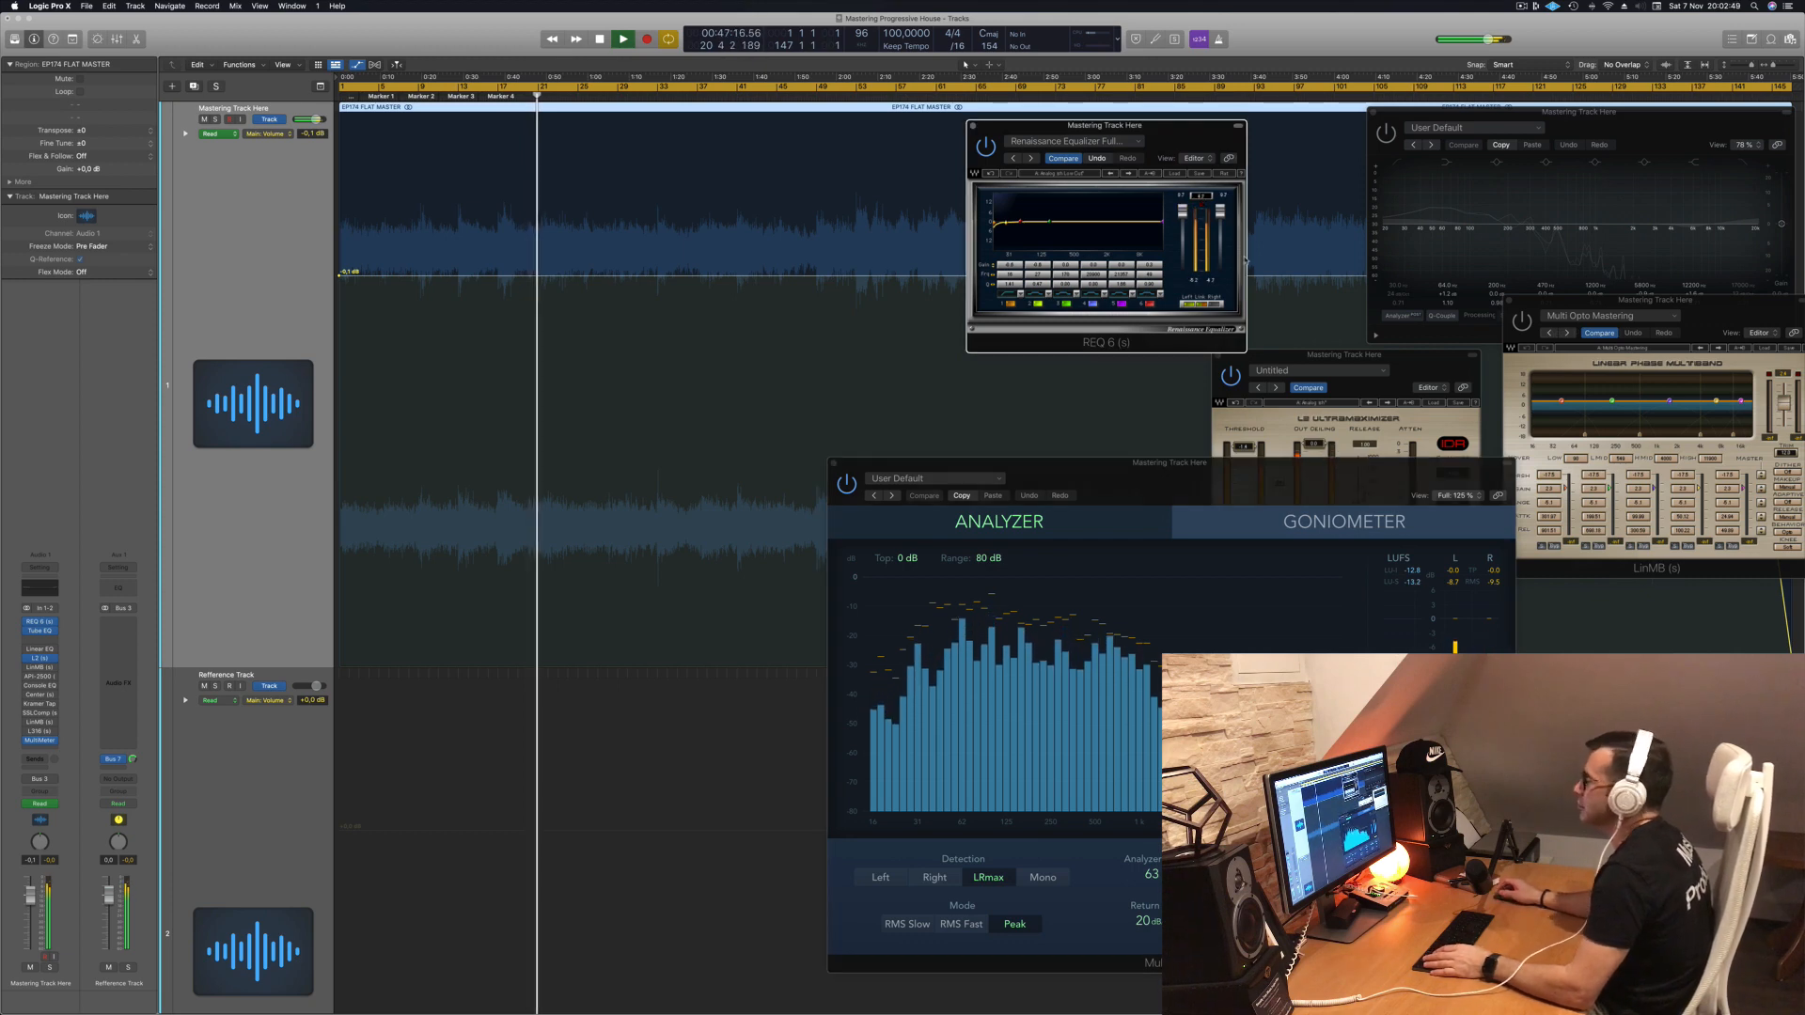
Step: Open the LinMB below the L2 on the mastering track, load the Multi Electro Mastering factory preset and enable it
left_click(40, 667)
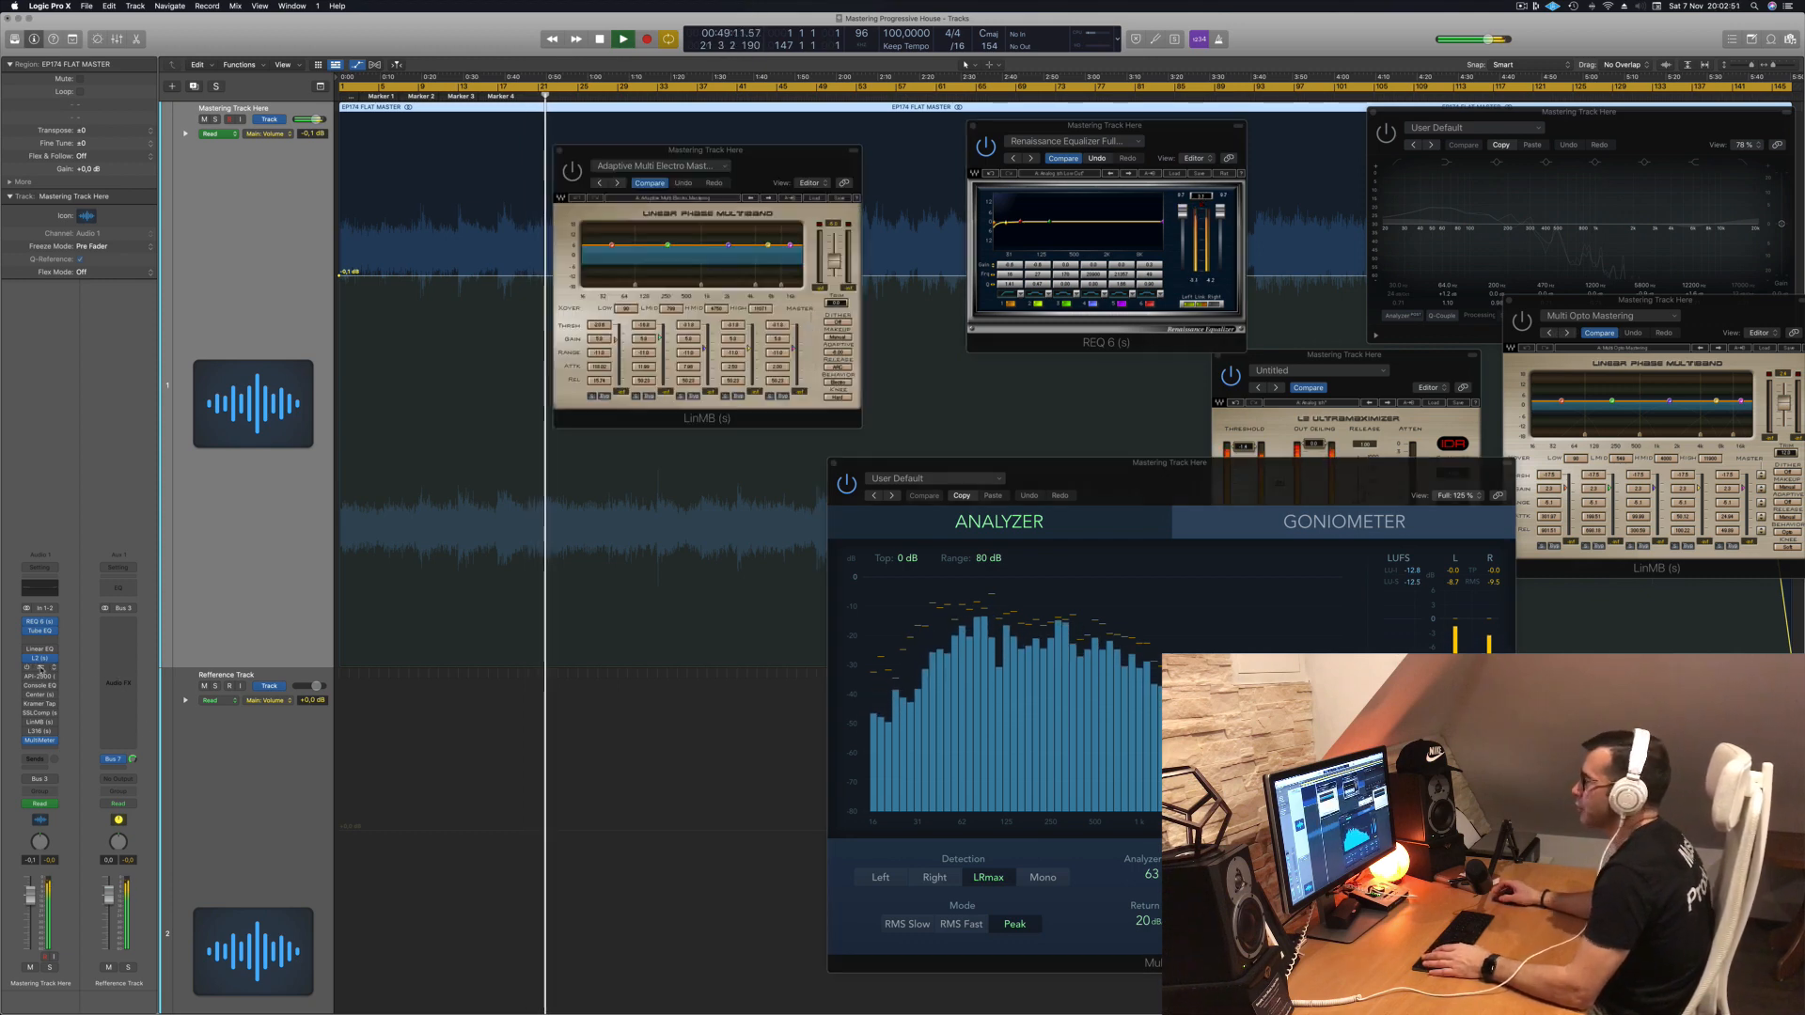
left_click_drag(696, 171, 865, 272)
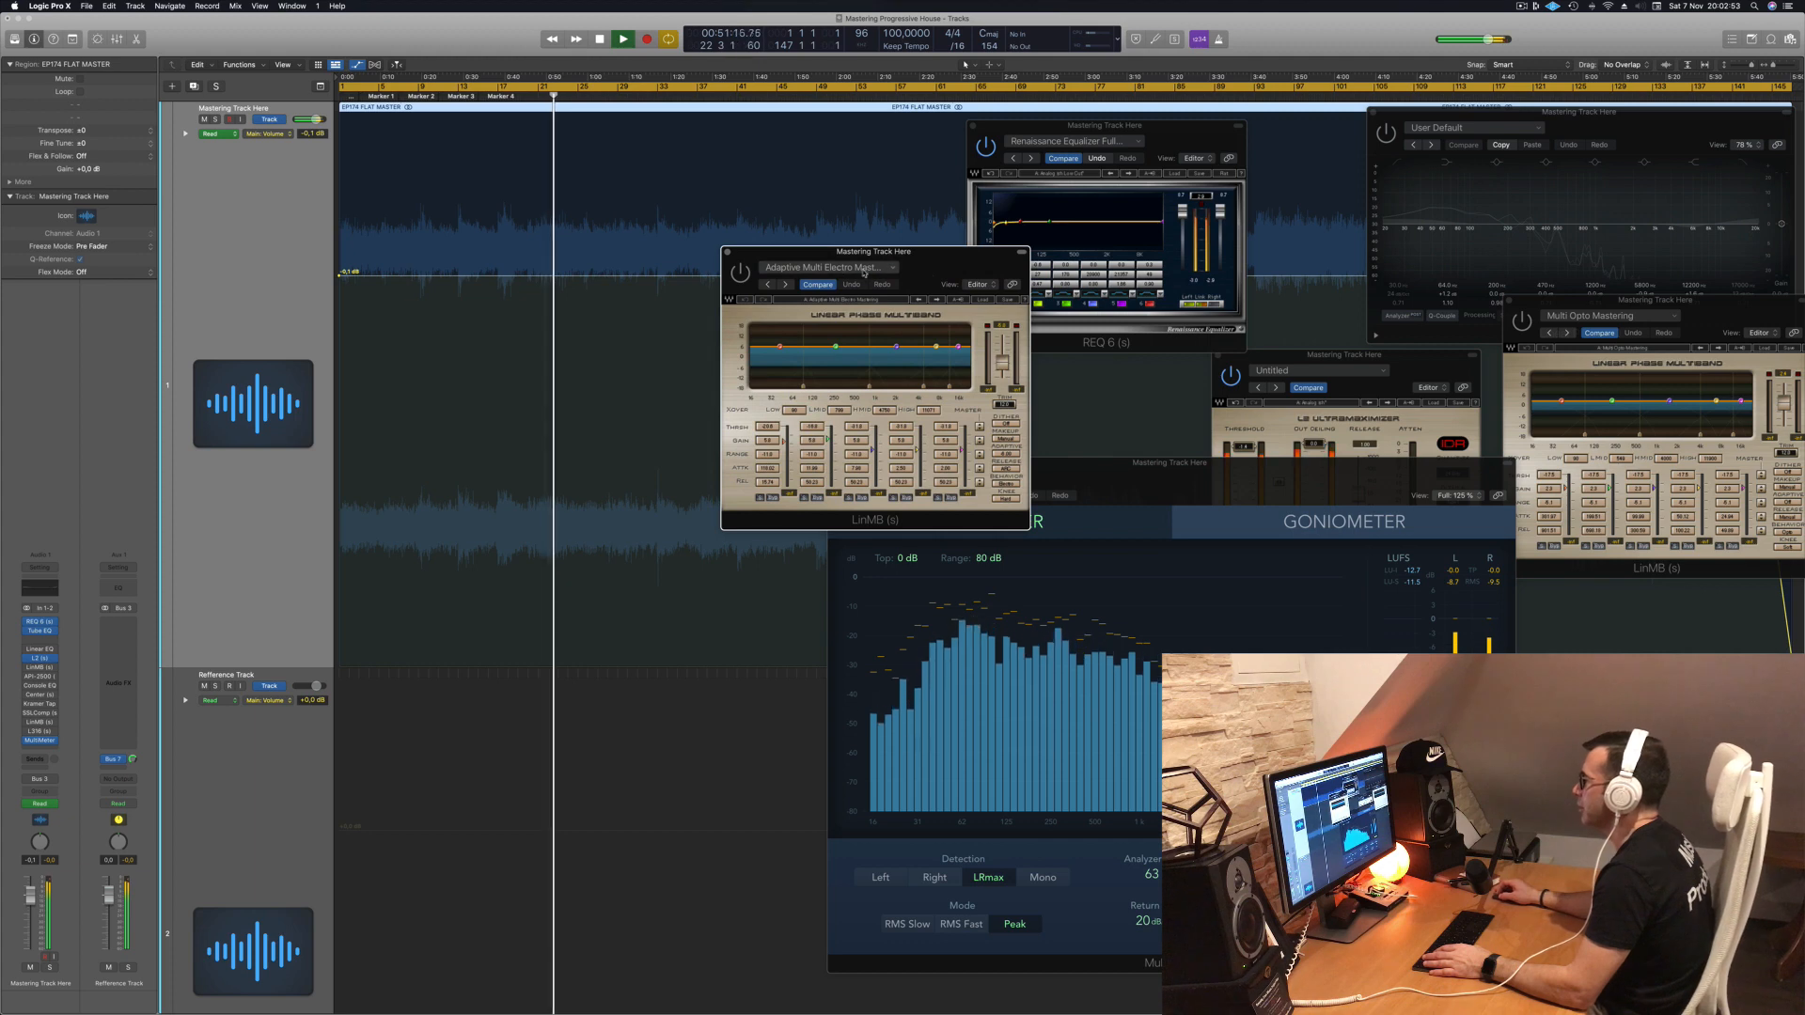
left_click(864, 269)
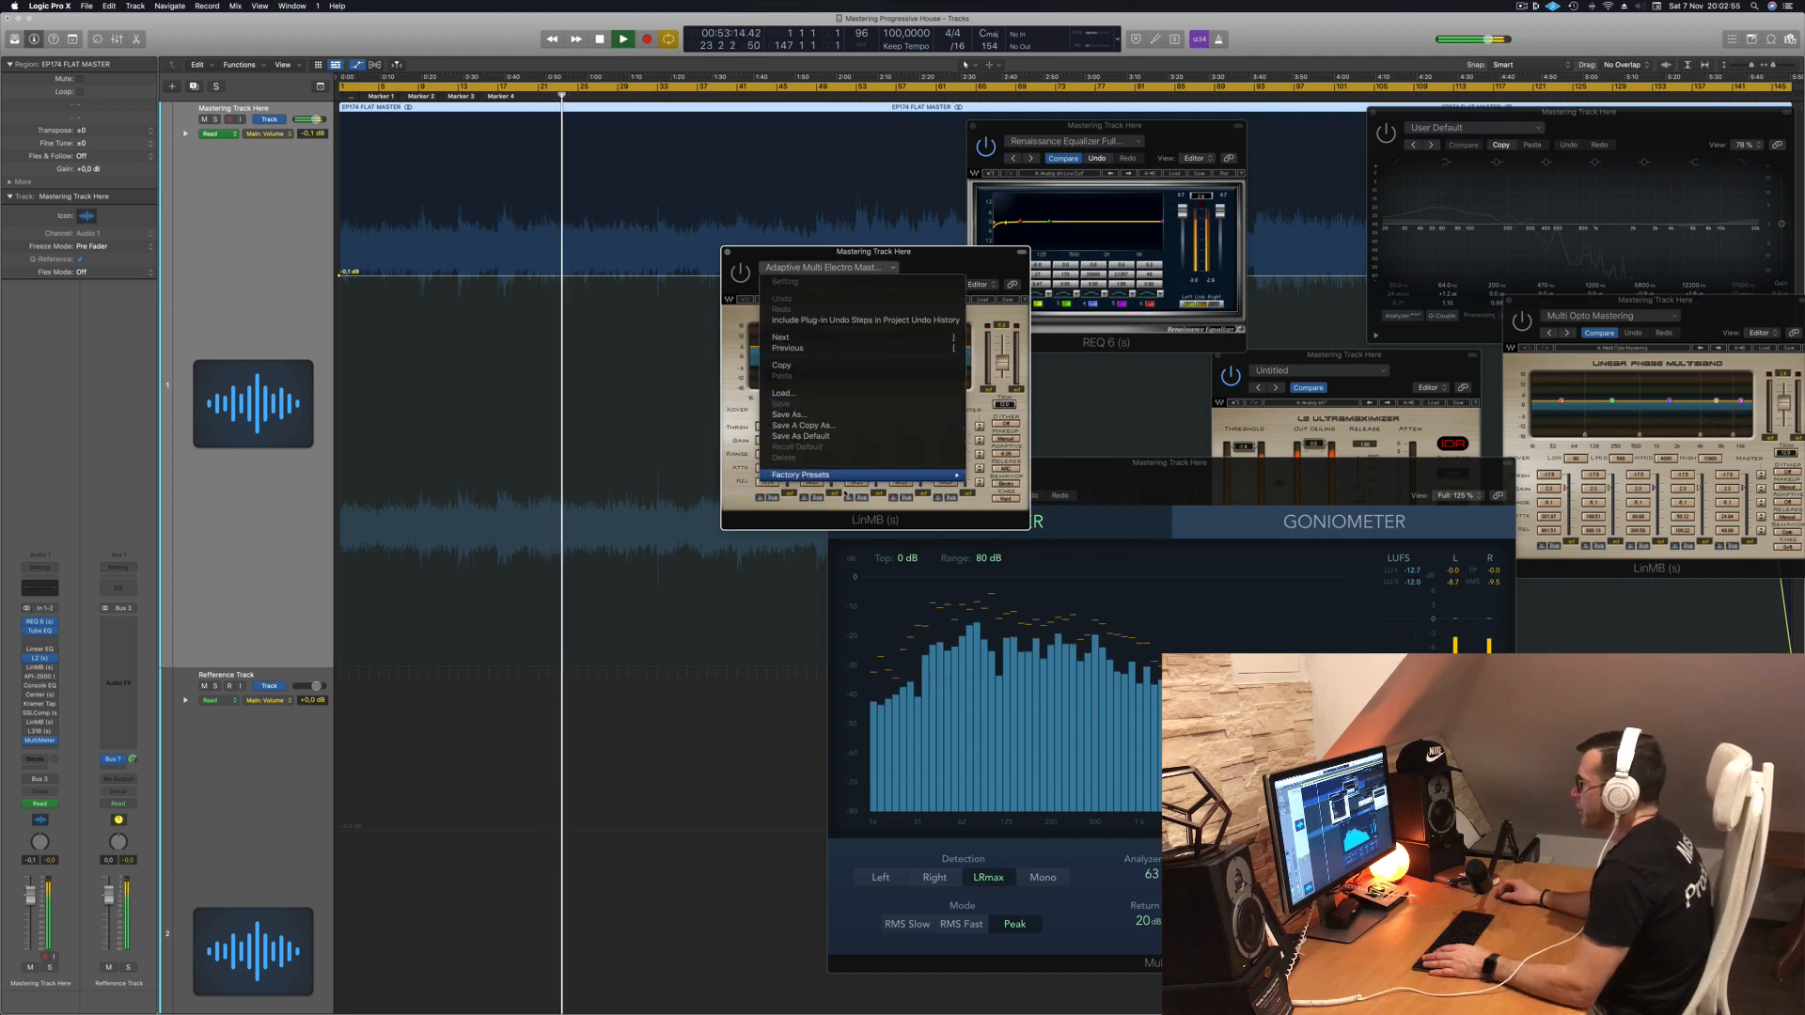
mouse_move(950, 476)
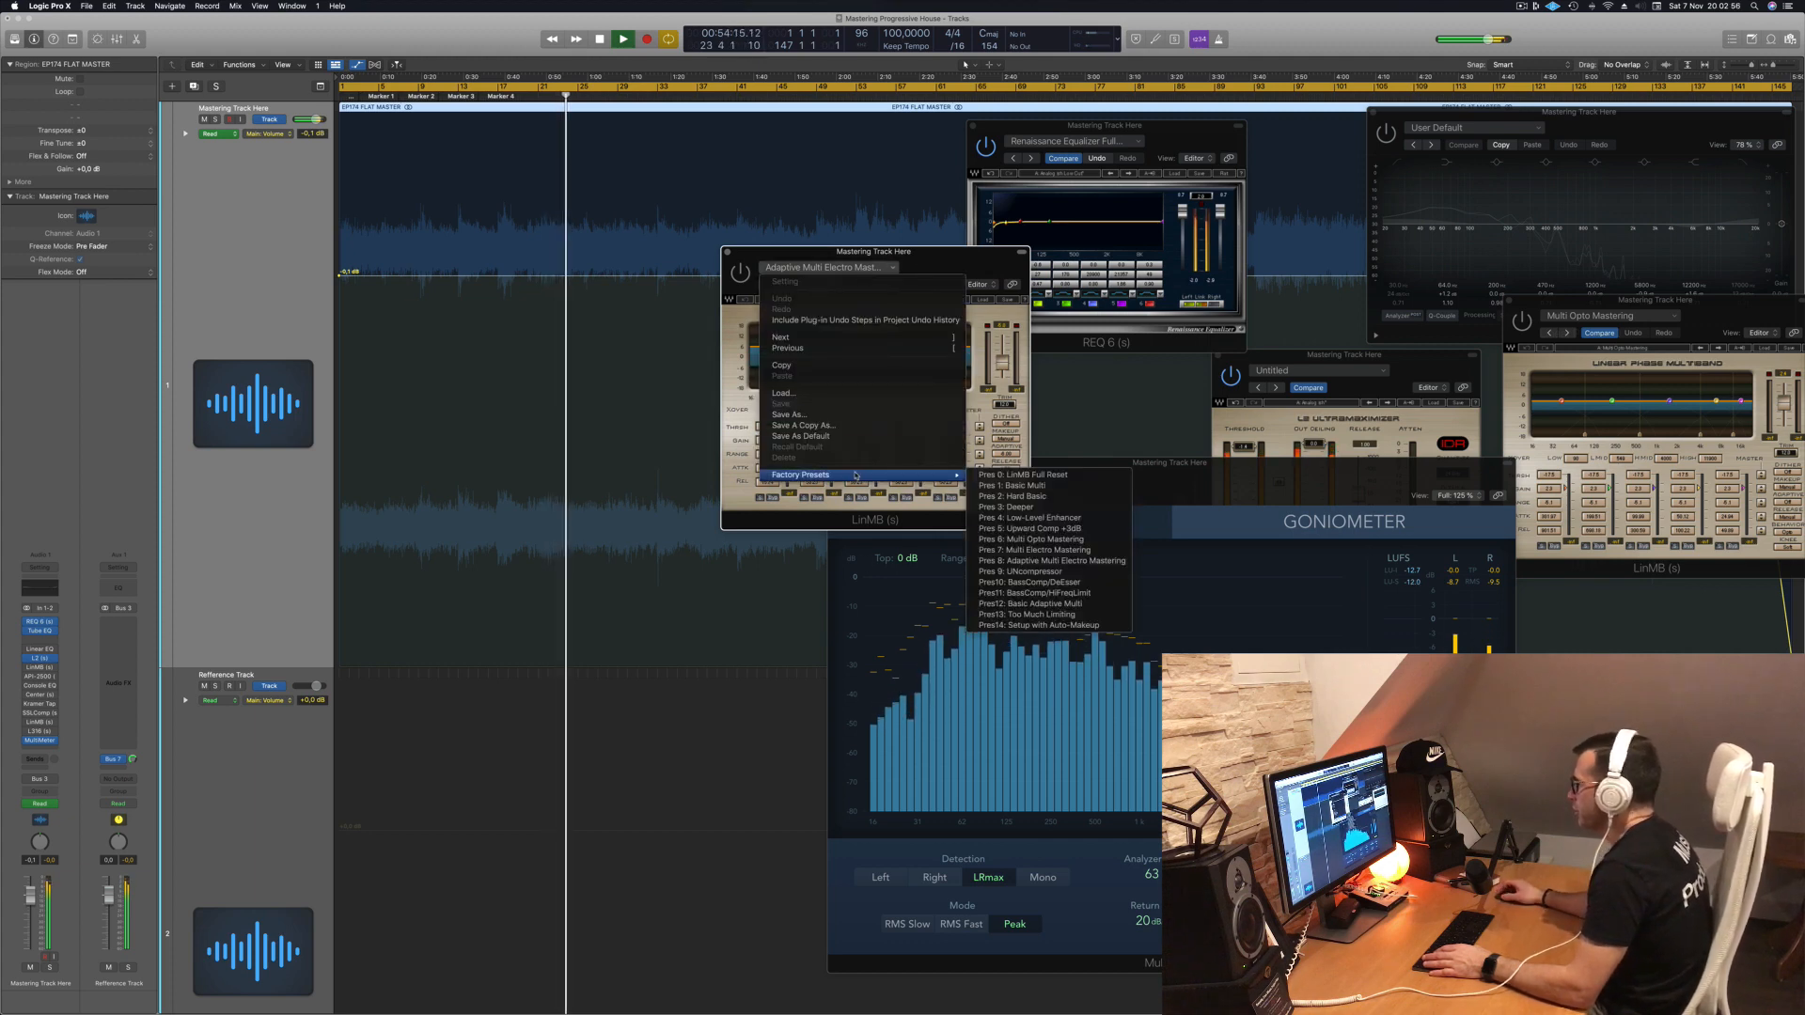
left_click(1076, 551)
left_click_drag(941, 263, 978, 285)
Step: Audition the LinMB compression by replaying the track from the start, and move its window aside to uncover the MultiMeter analyzer
key("Return")
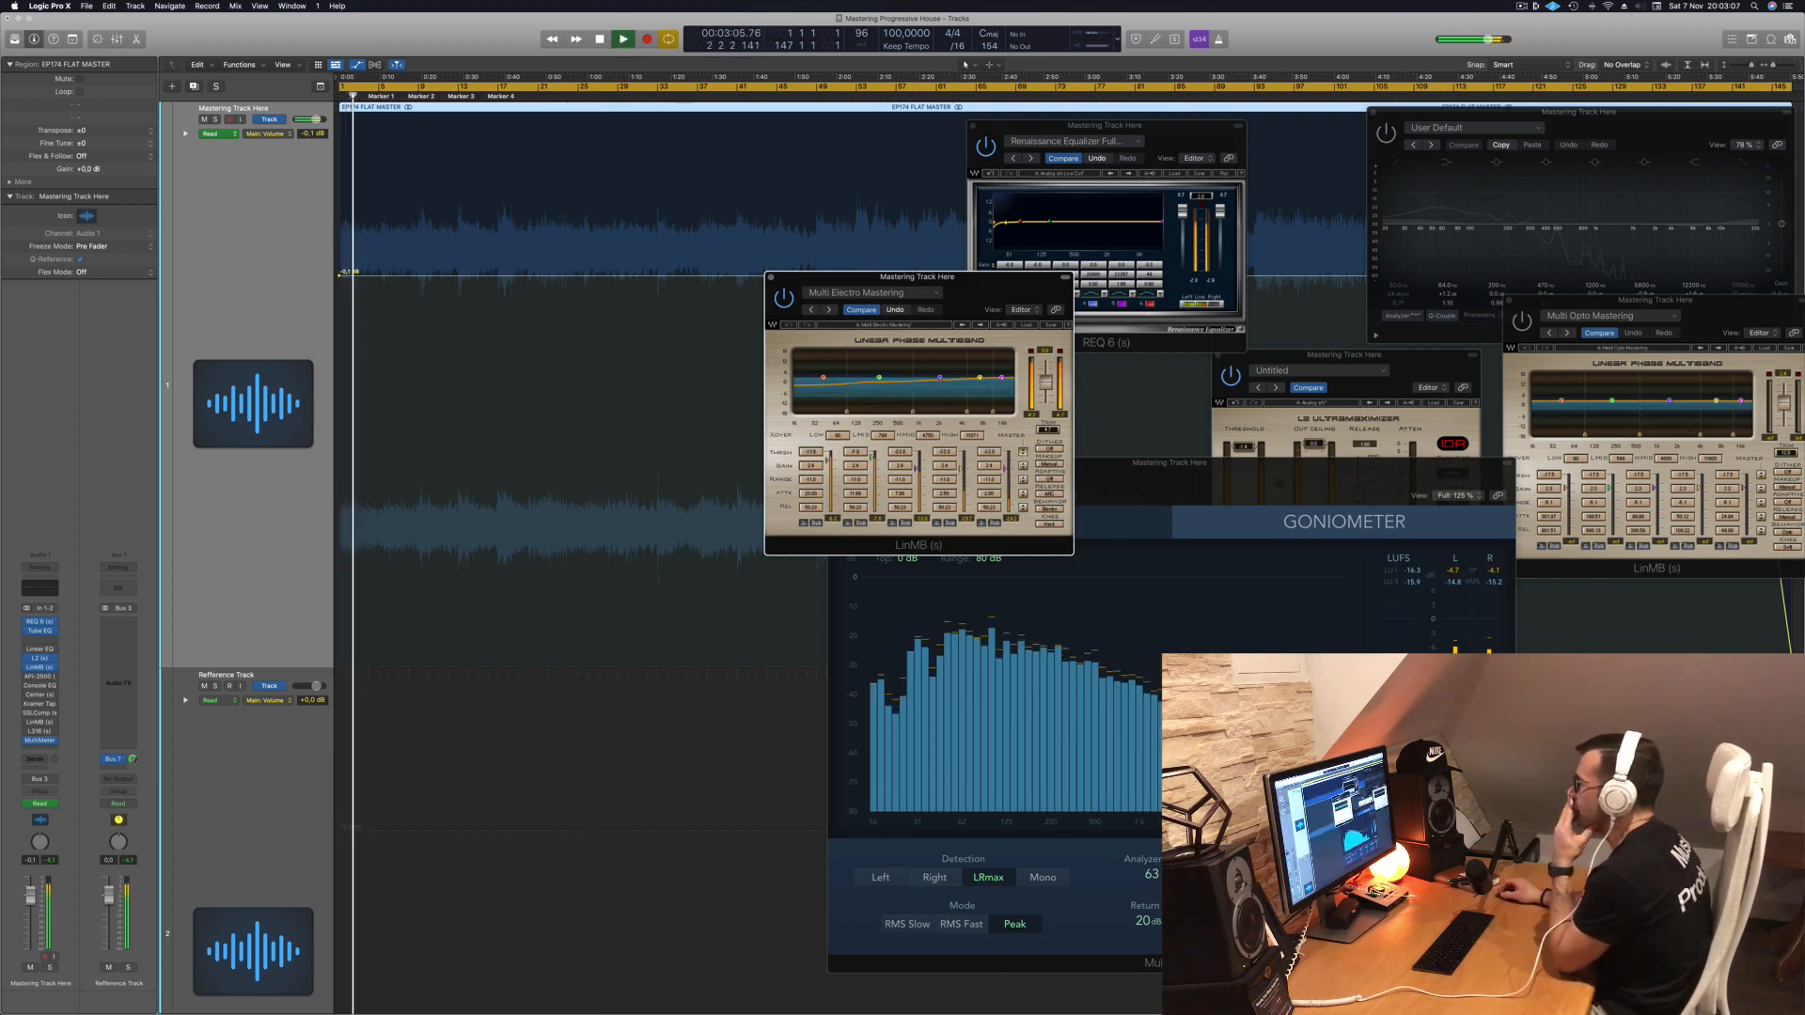
key("Return")
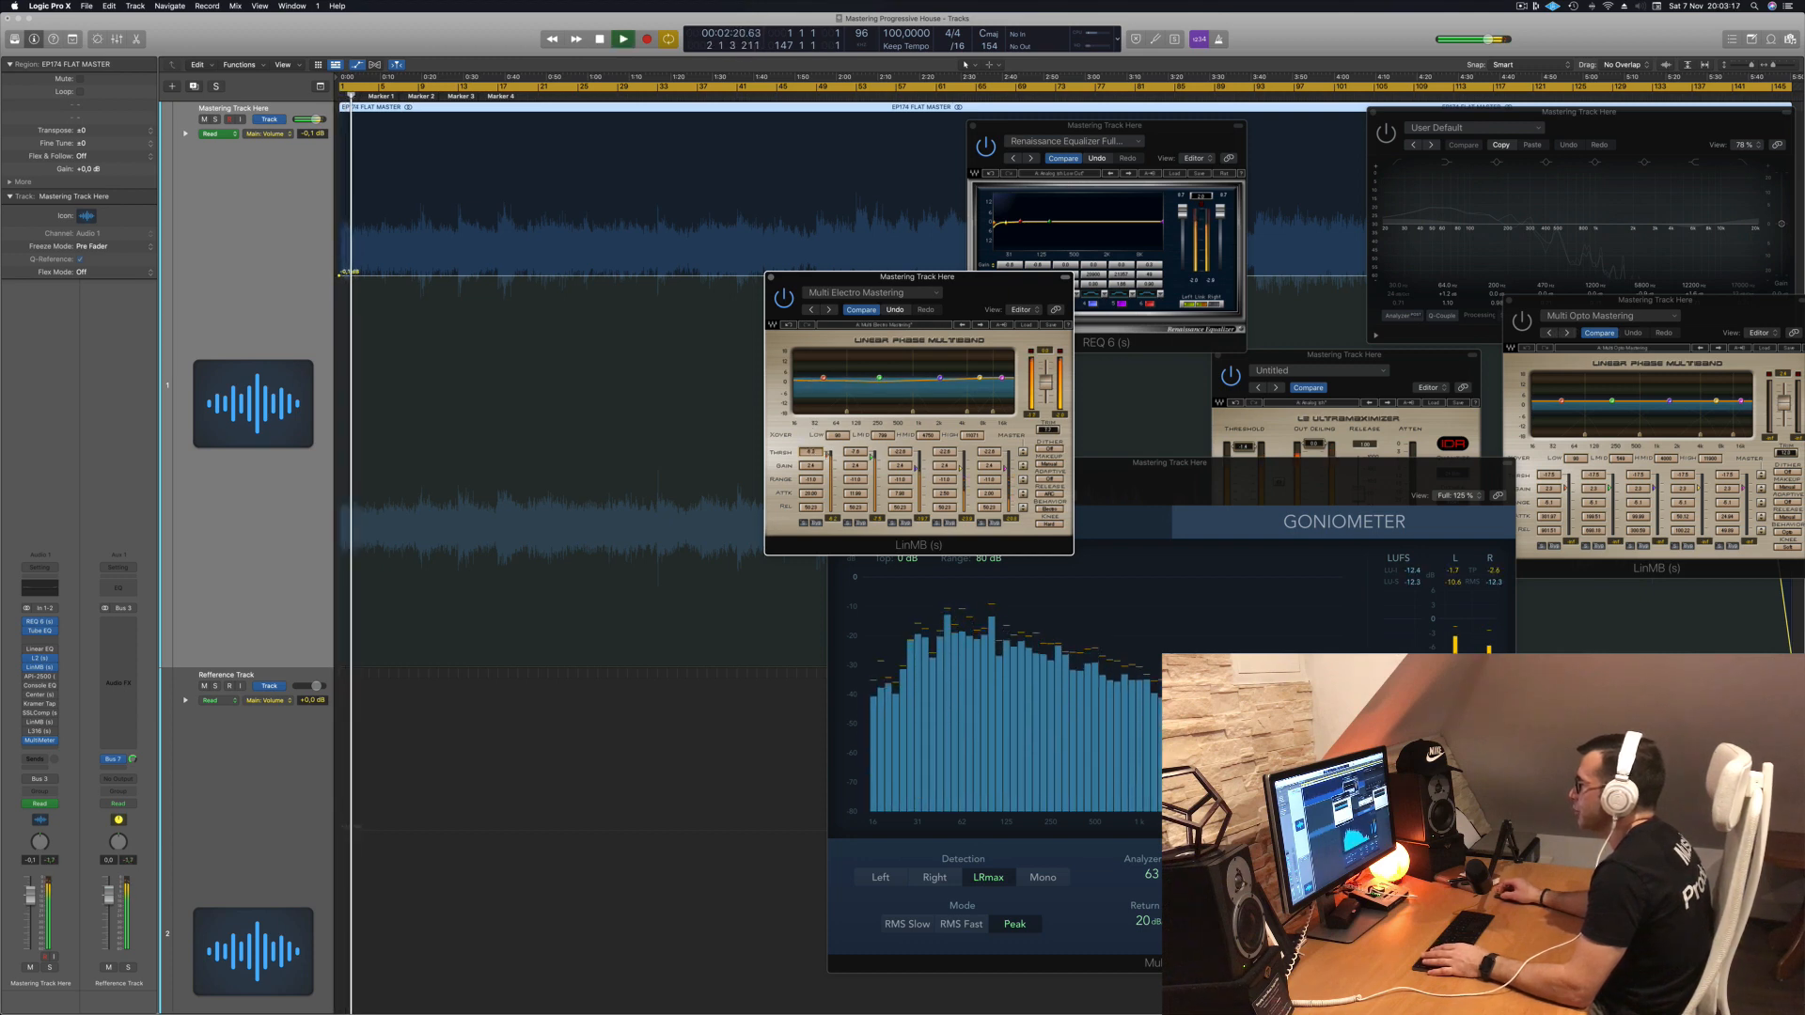
key("space")
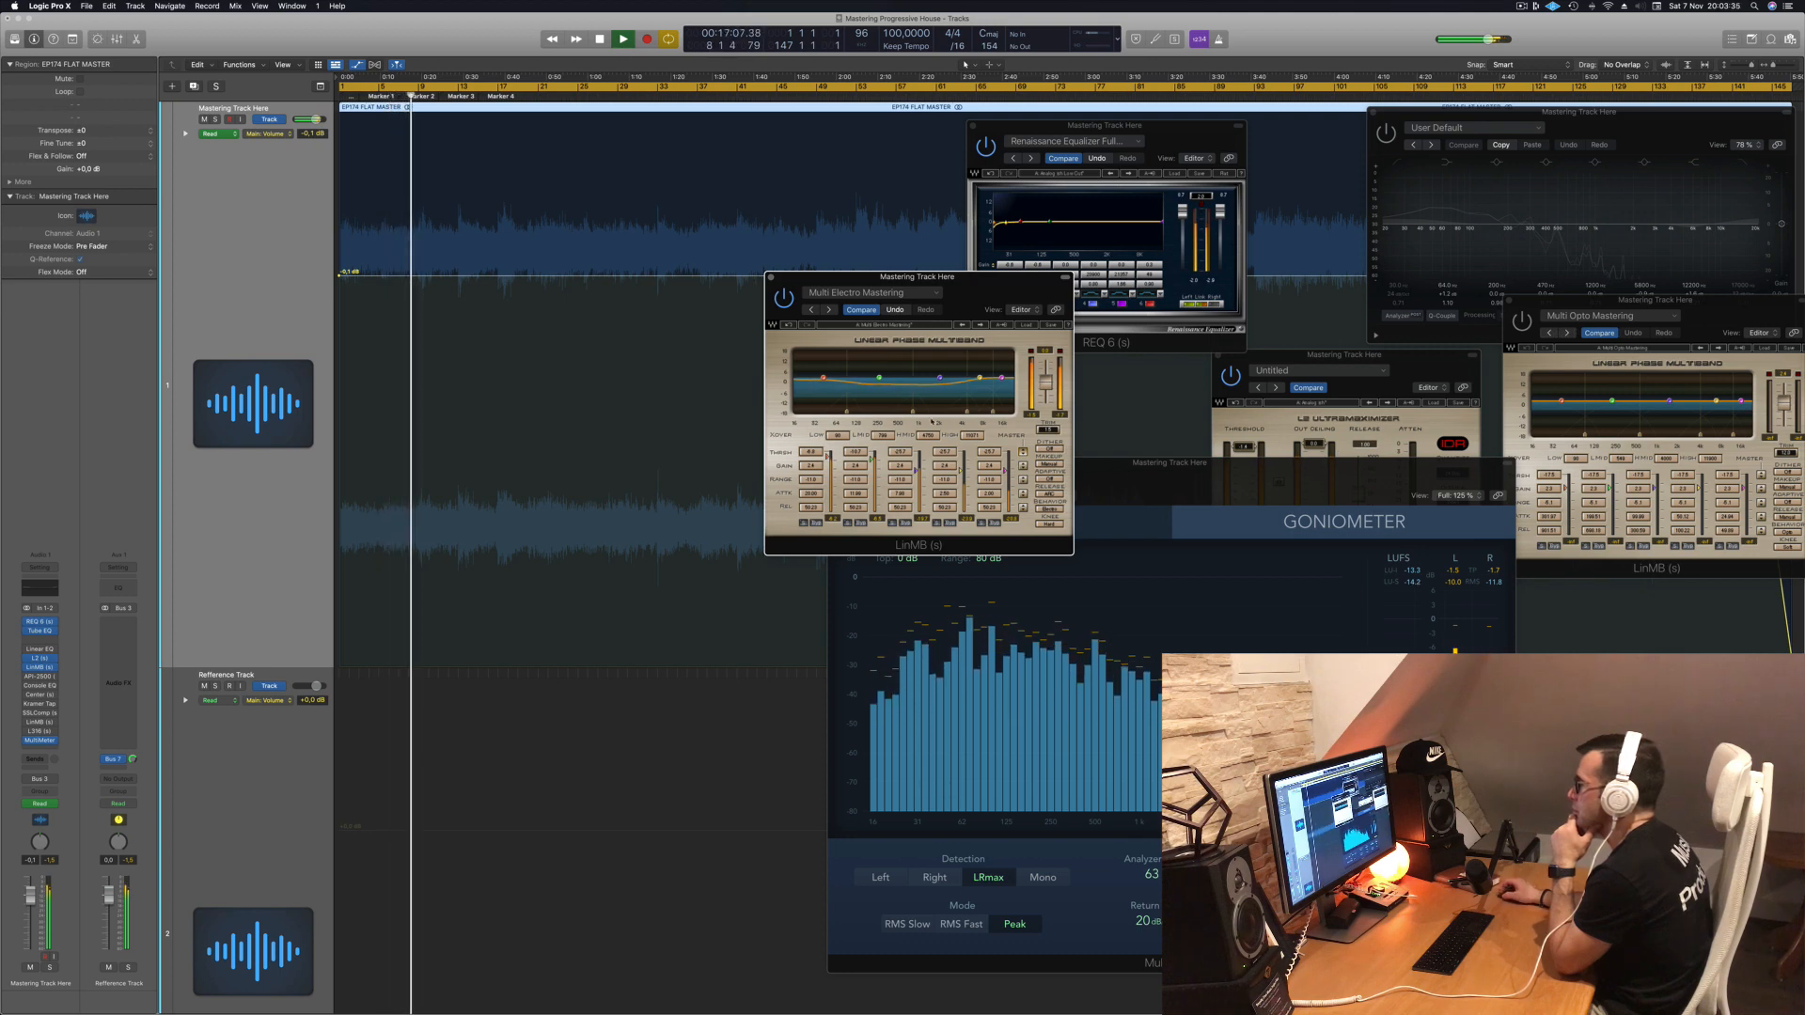
left_click_drag(977, 291, 1113, 350)
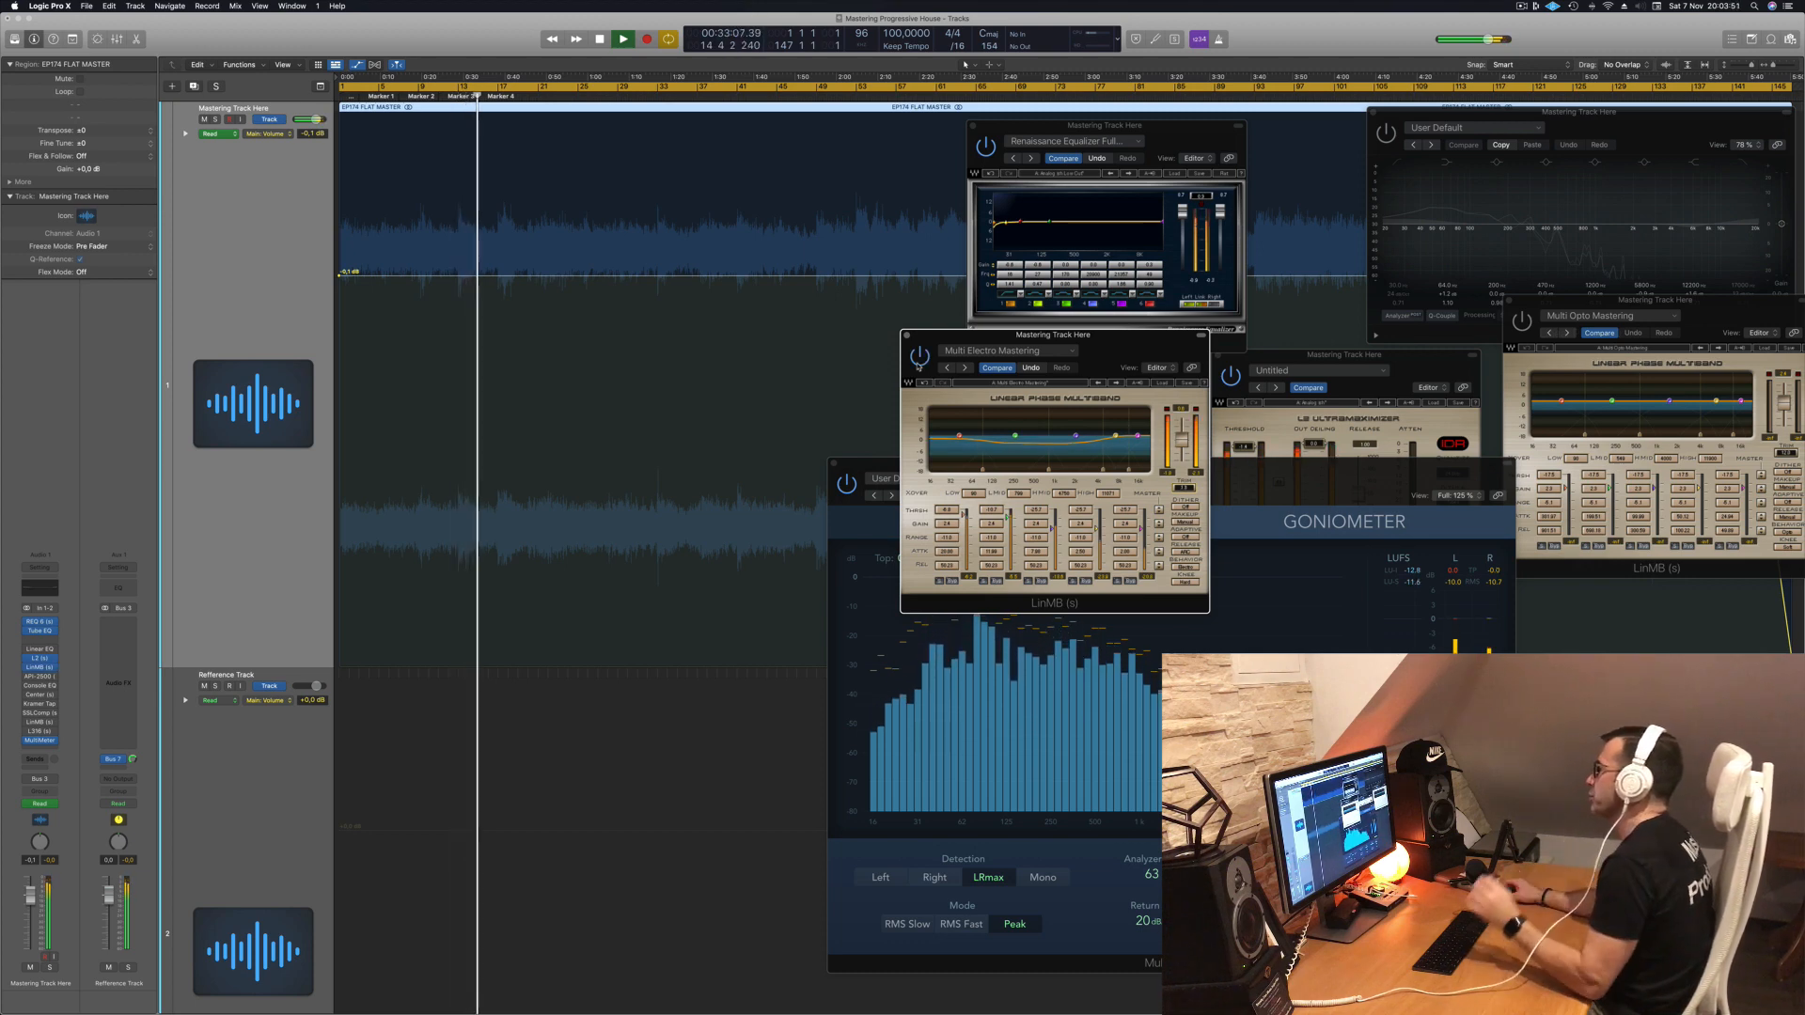
left_click_drag(1107, 352, 1029, 364)
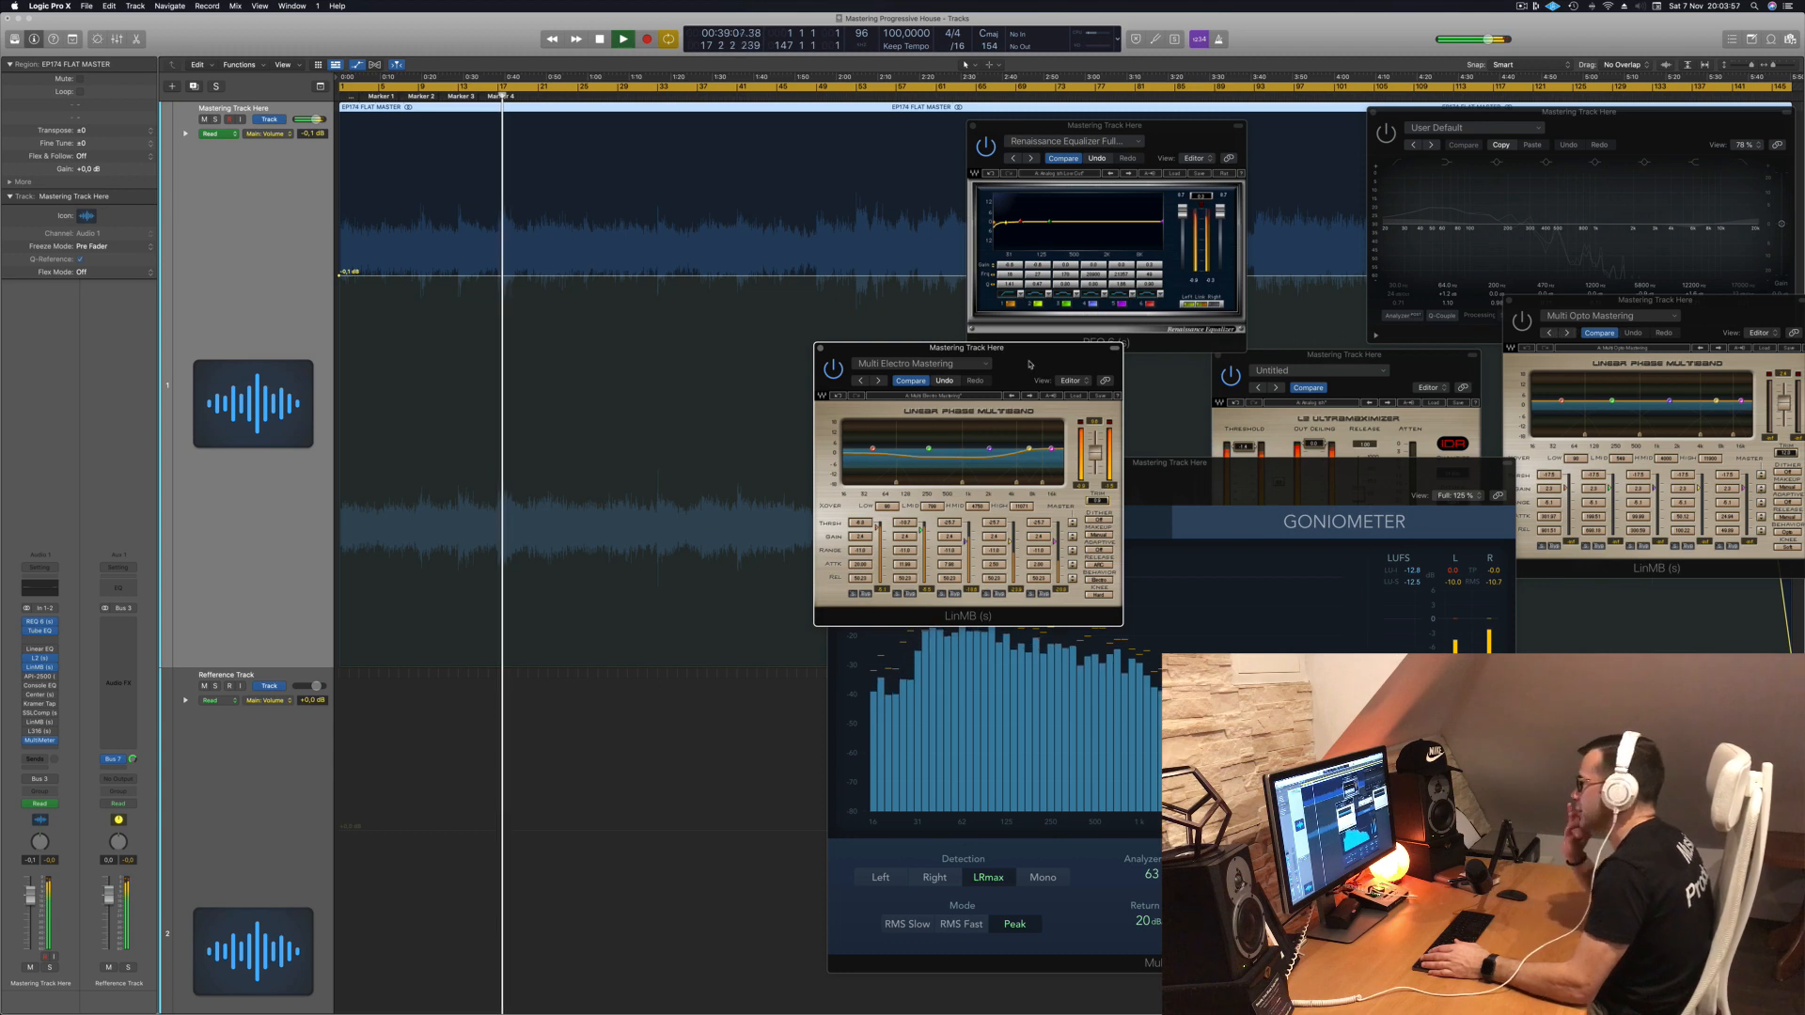
left_click_drag(1023, 363, 1522, 214)
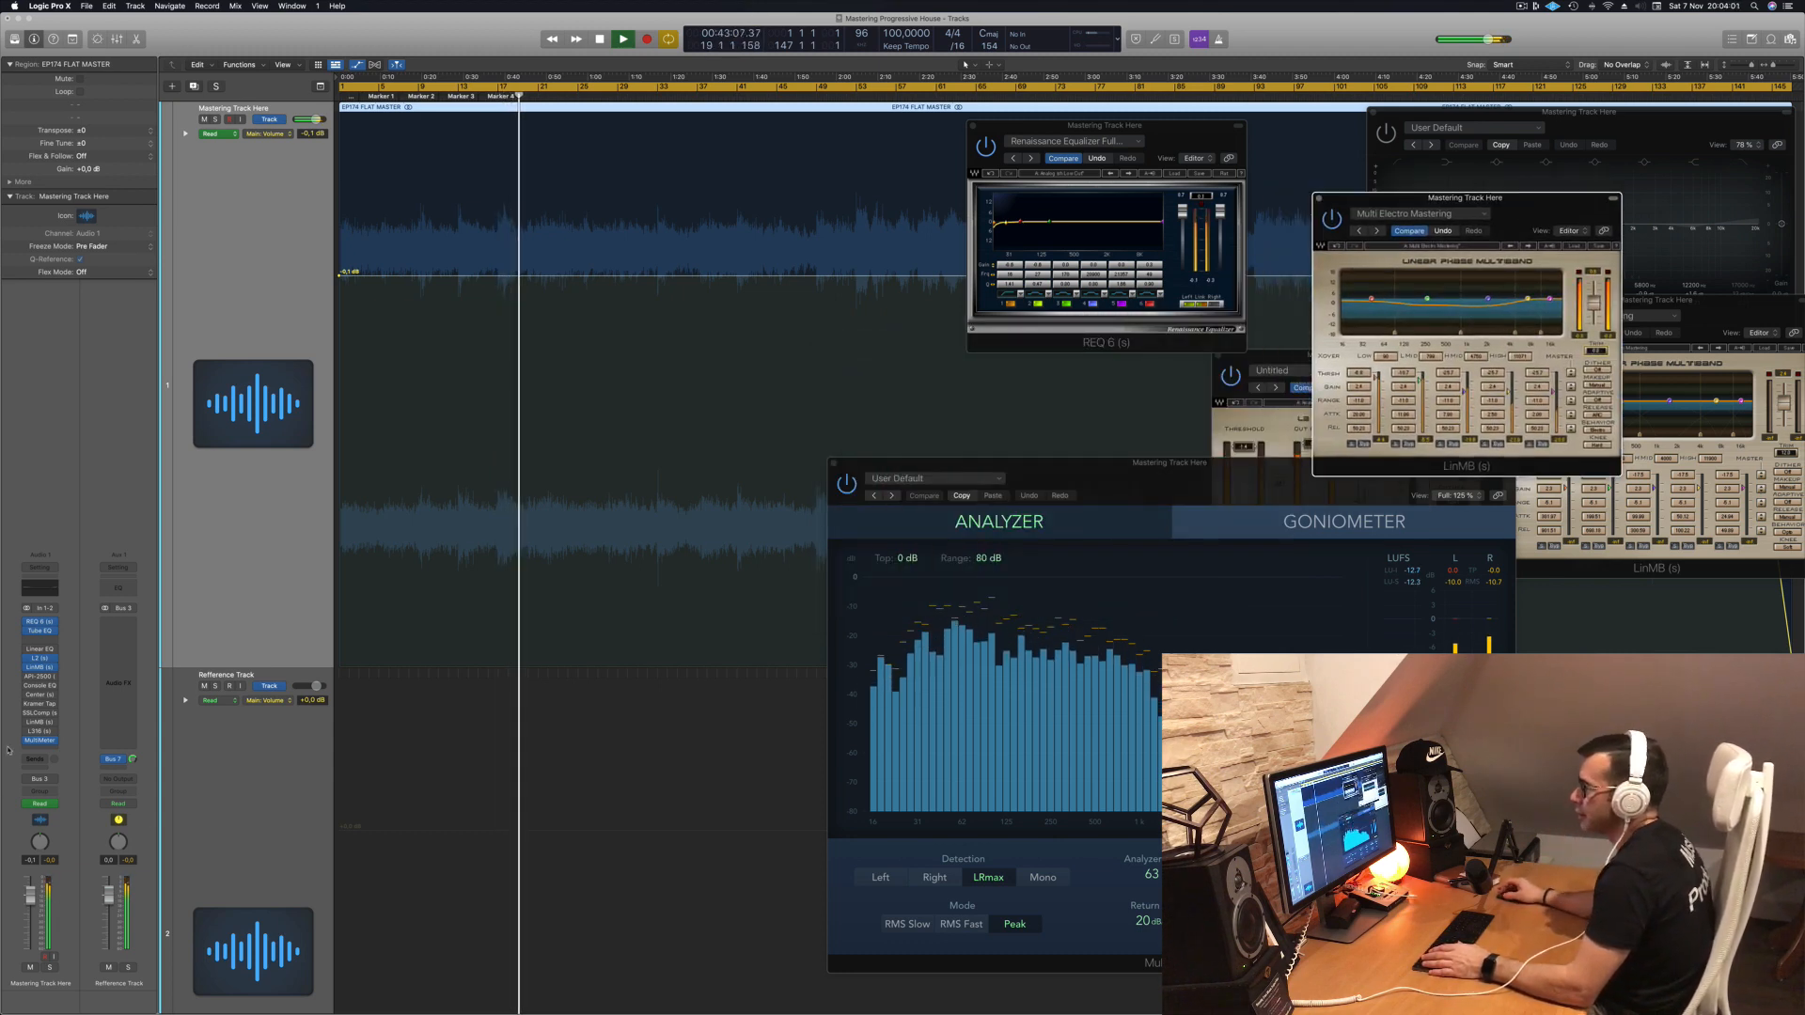
Step: Open and enable the API-2500 compressor on the mastering track, and fine-tune its threshold during playback
left_click(40, 676)
left_click_drag(812, 177, 1130, 371)
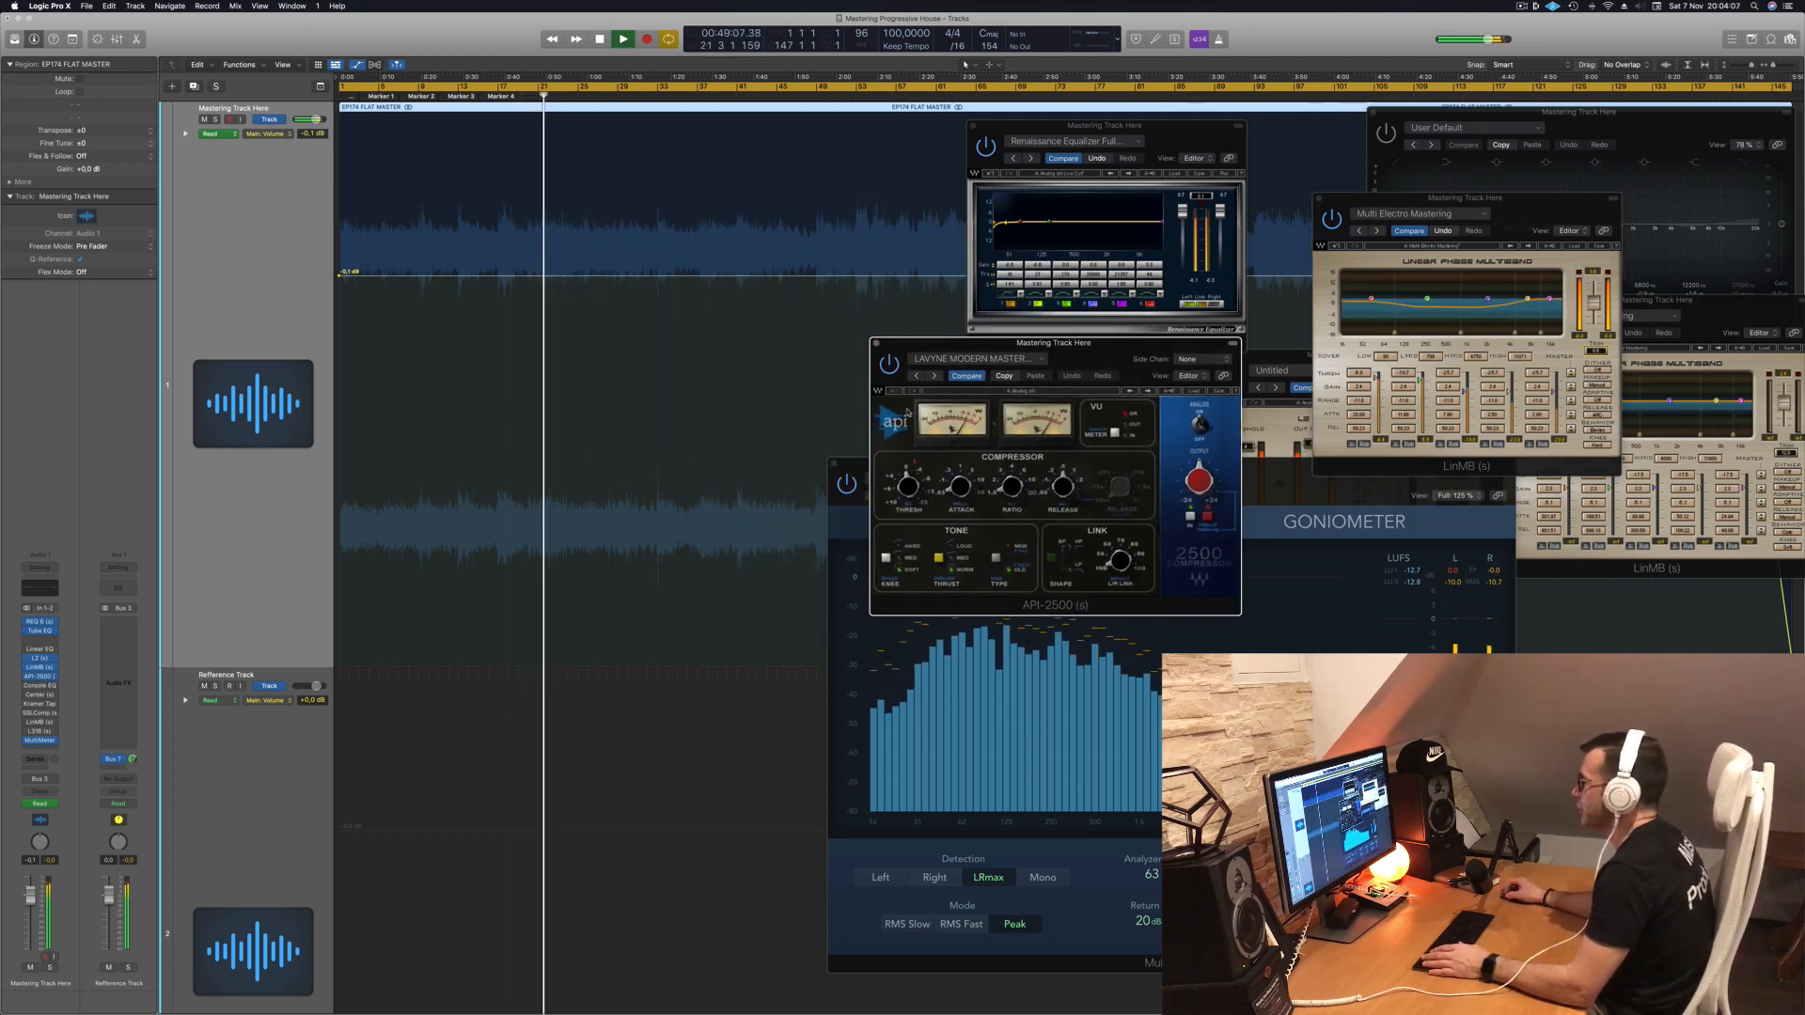
left_click_drag(907, 492, 908, 486)
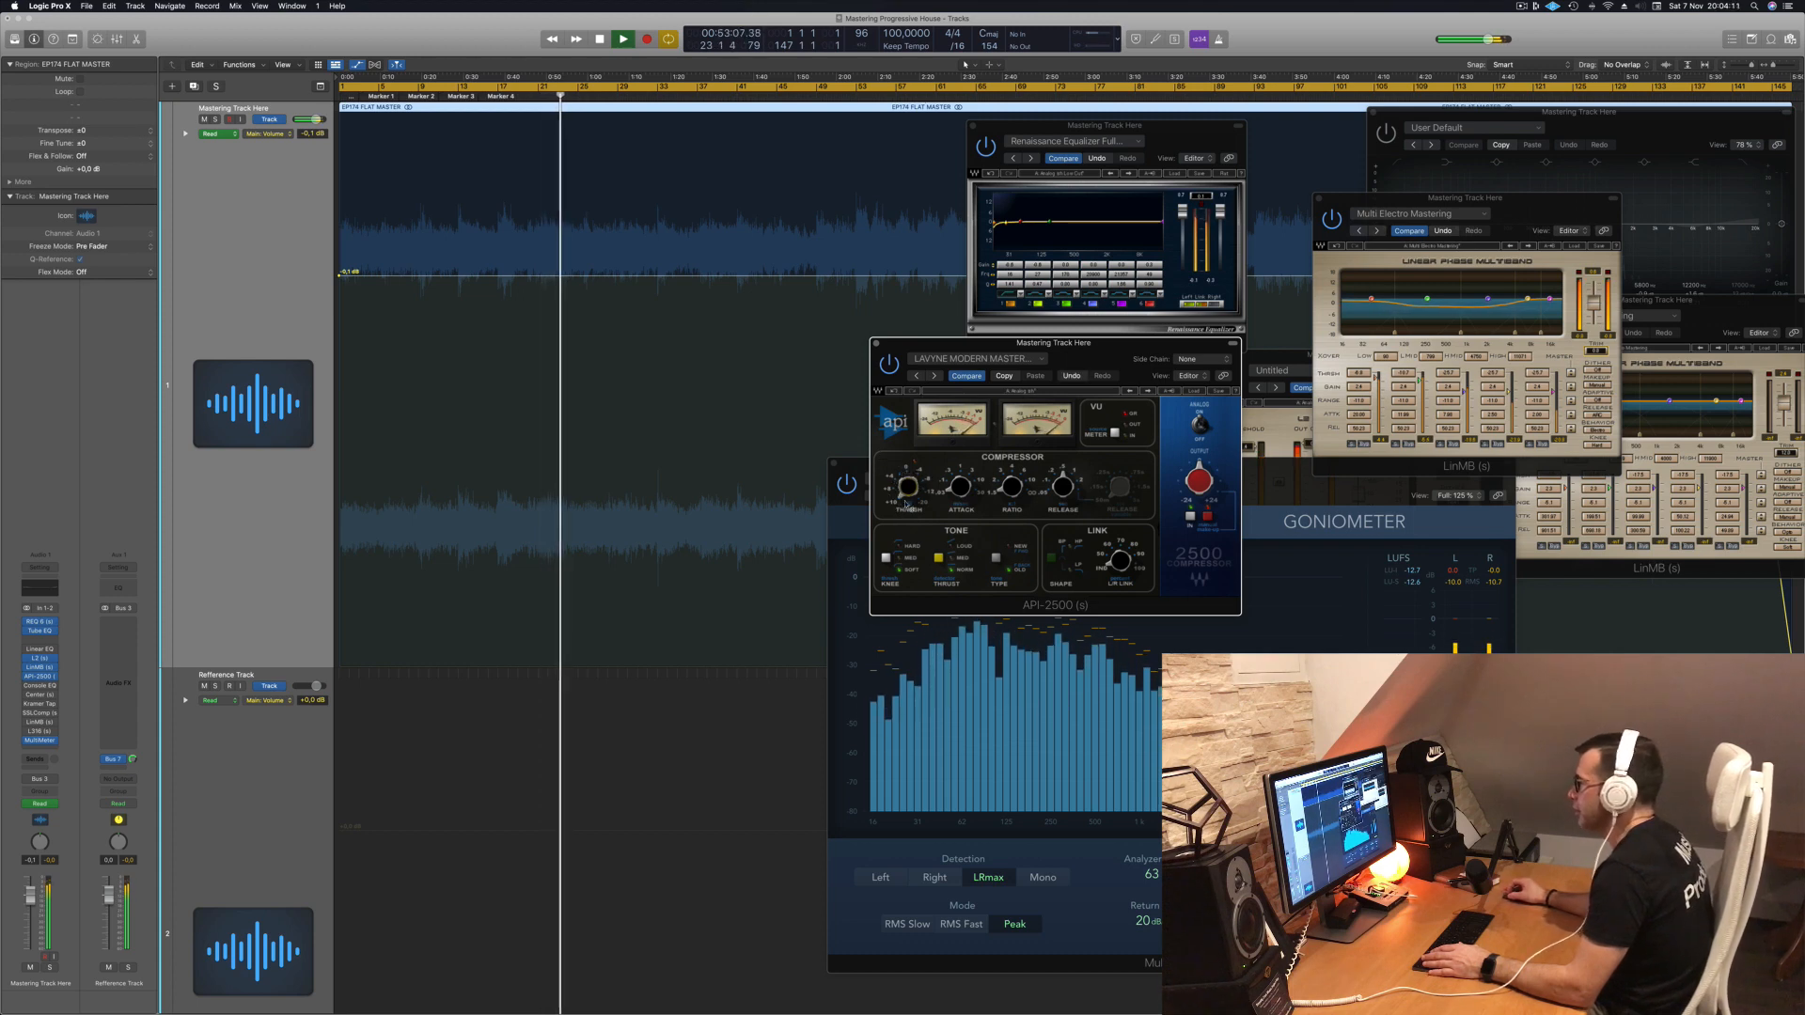
mouse_move(911, 484)
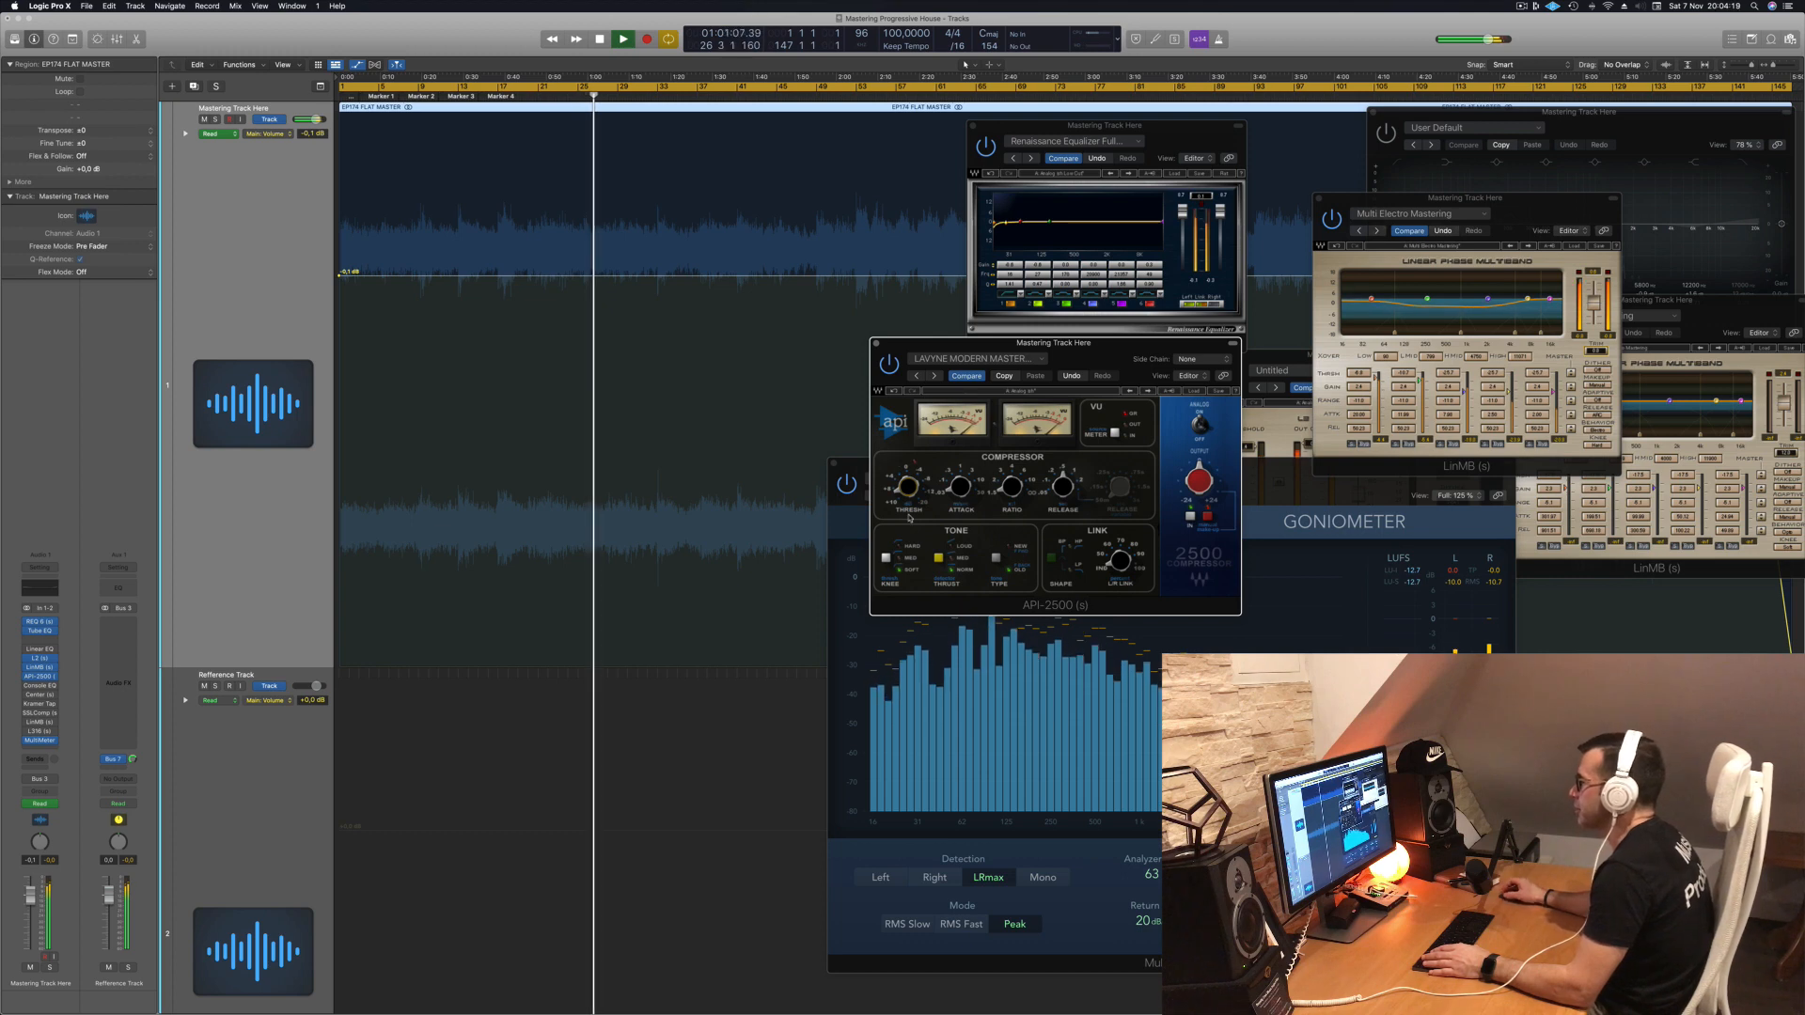
Step: Replay the opening of the track repeatedly to audition the API-2500 compression, and close its window
key("Return")
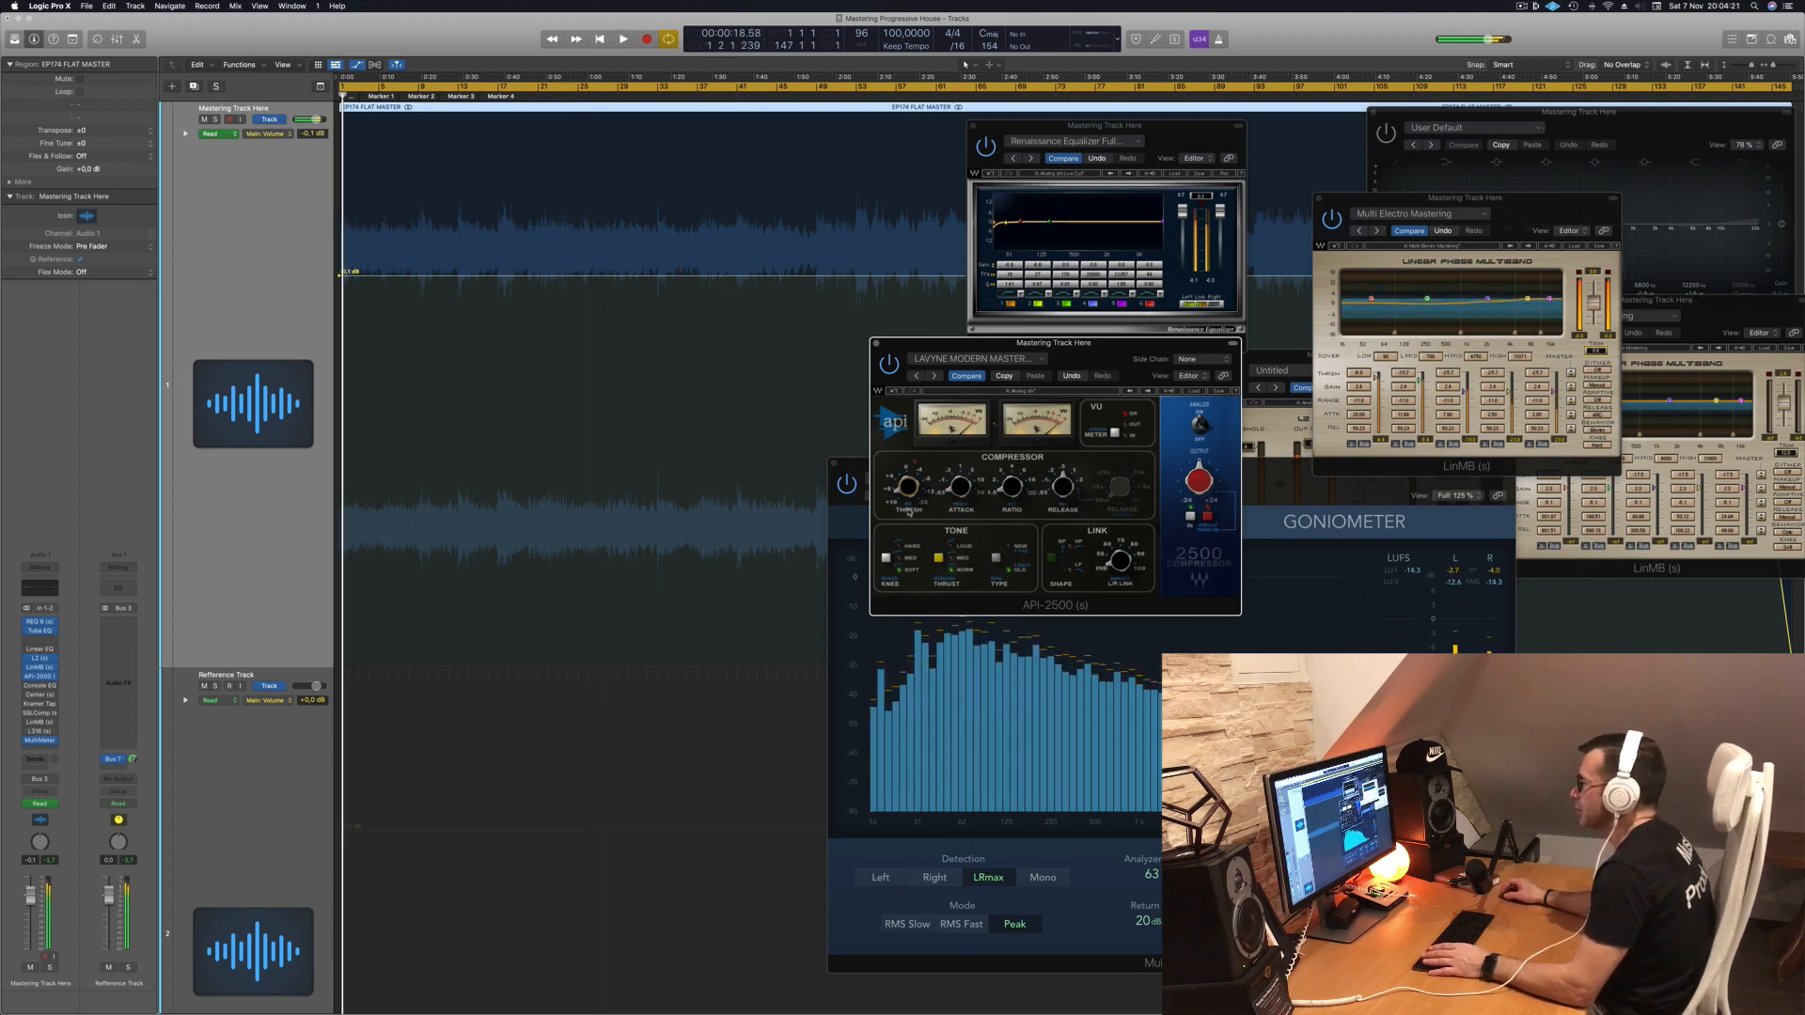
key("space")
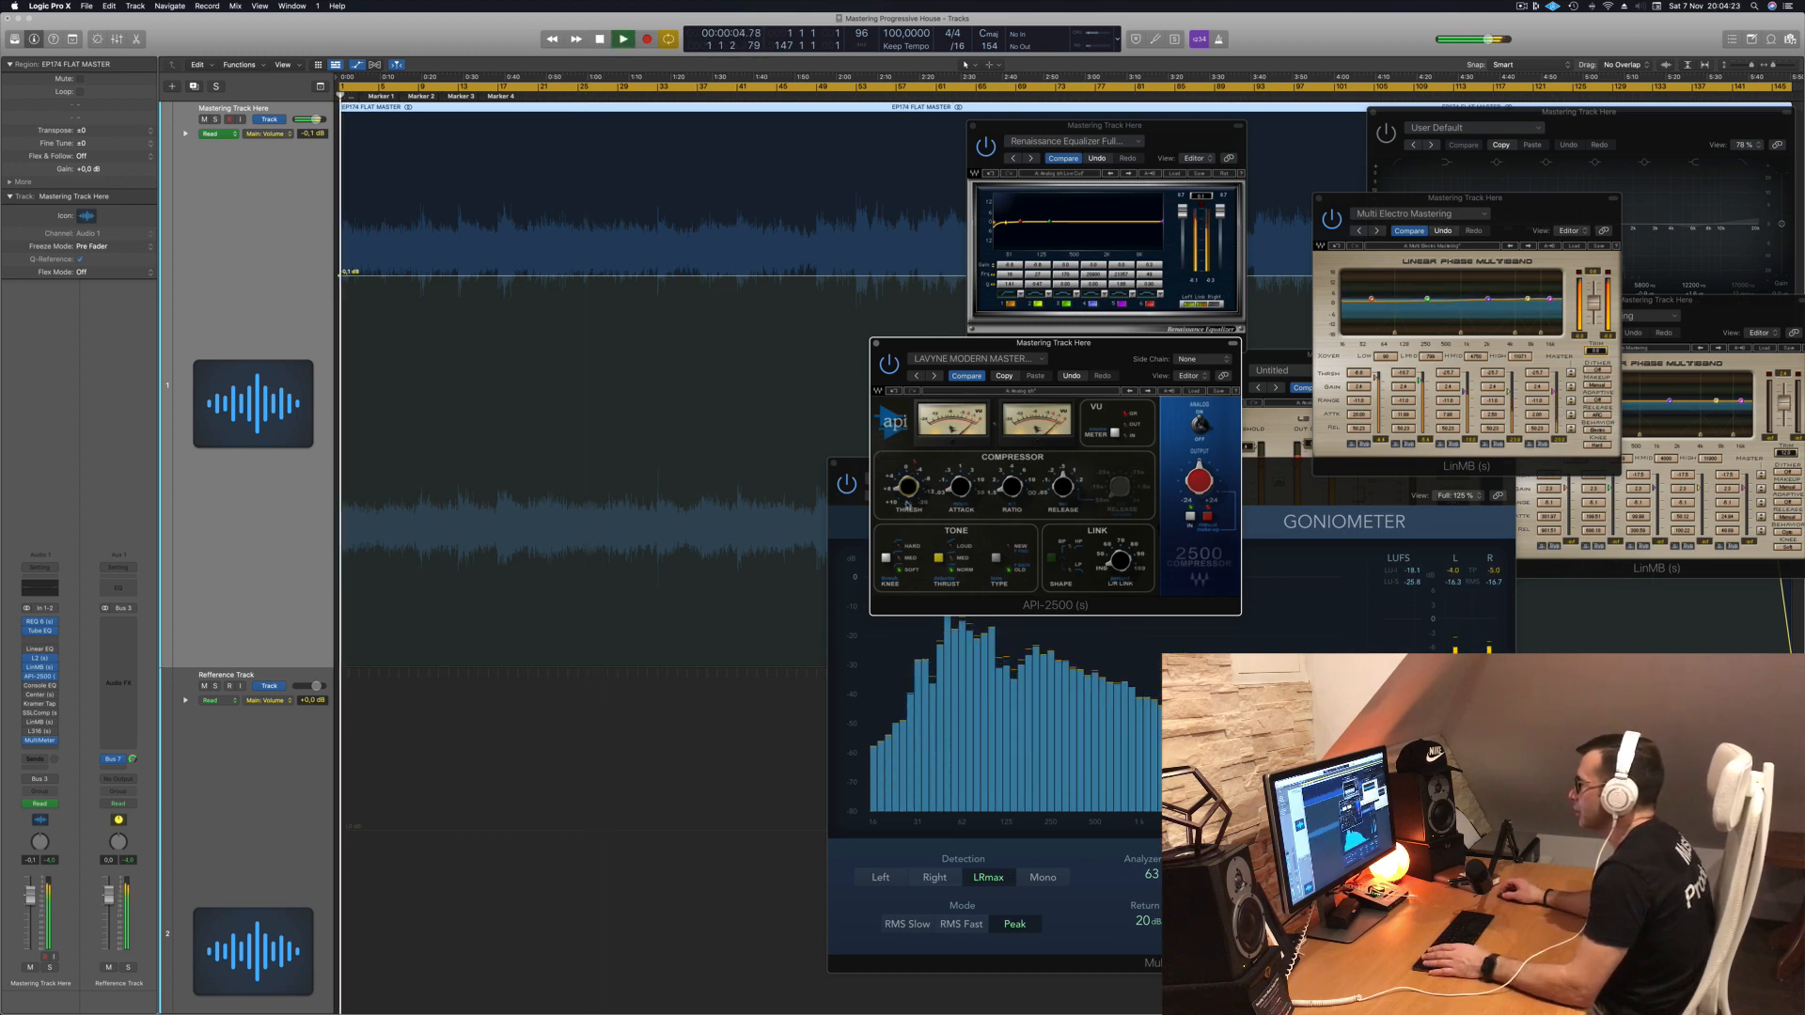
key("Return")
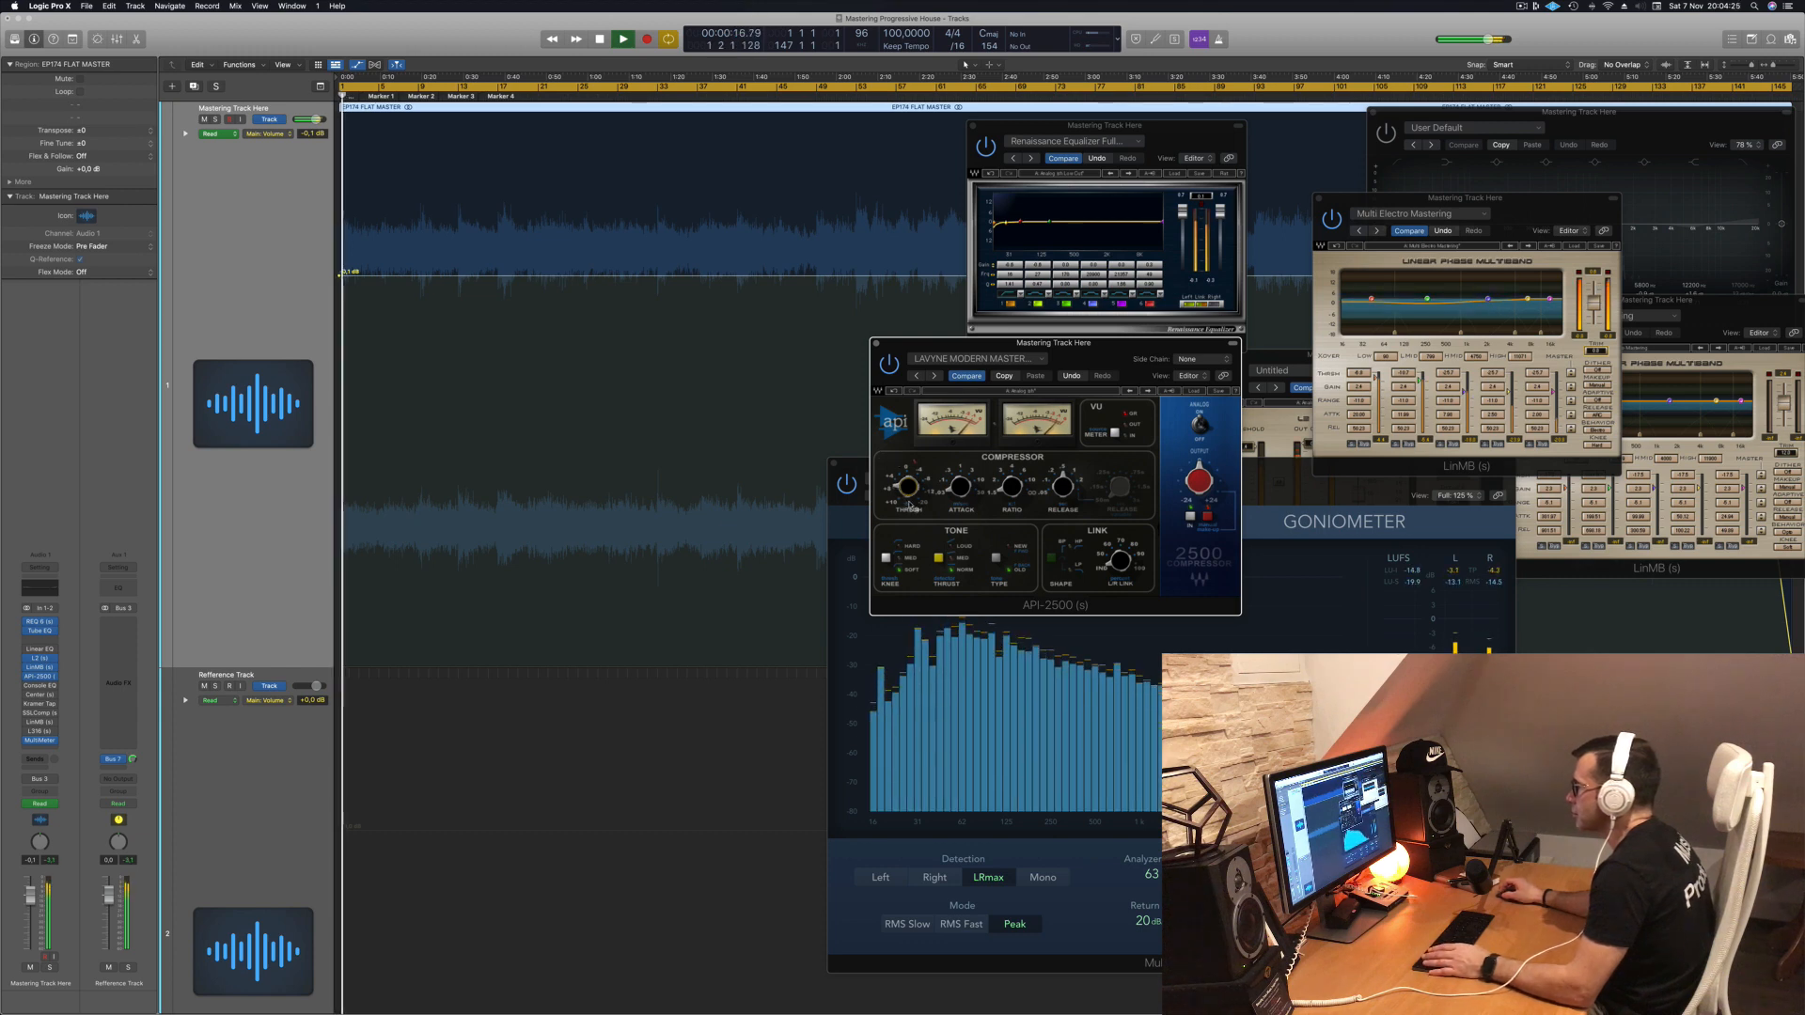
key("Return")
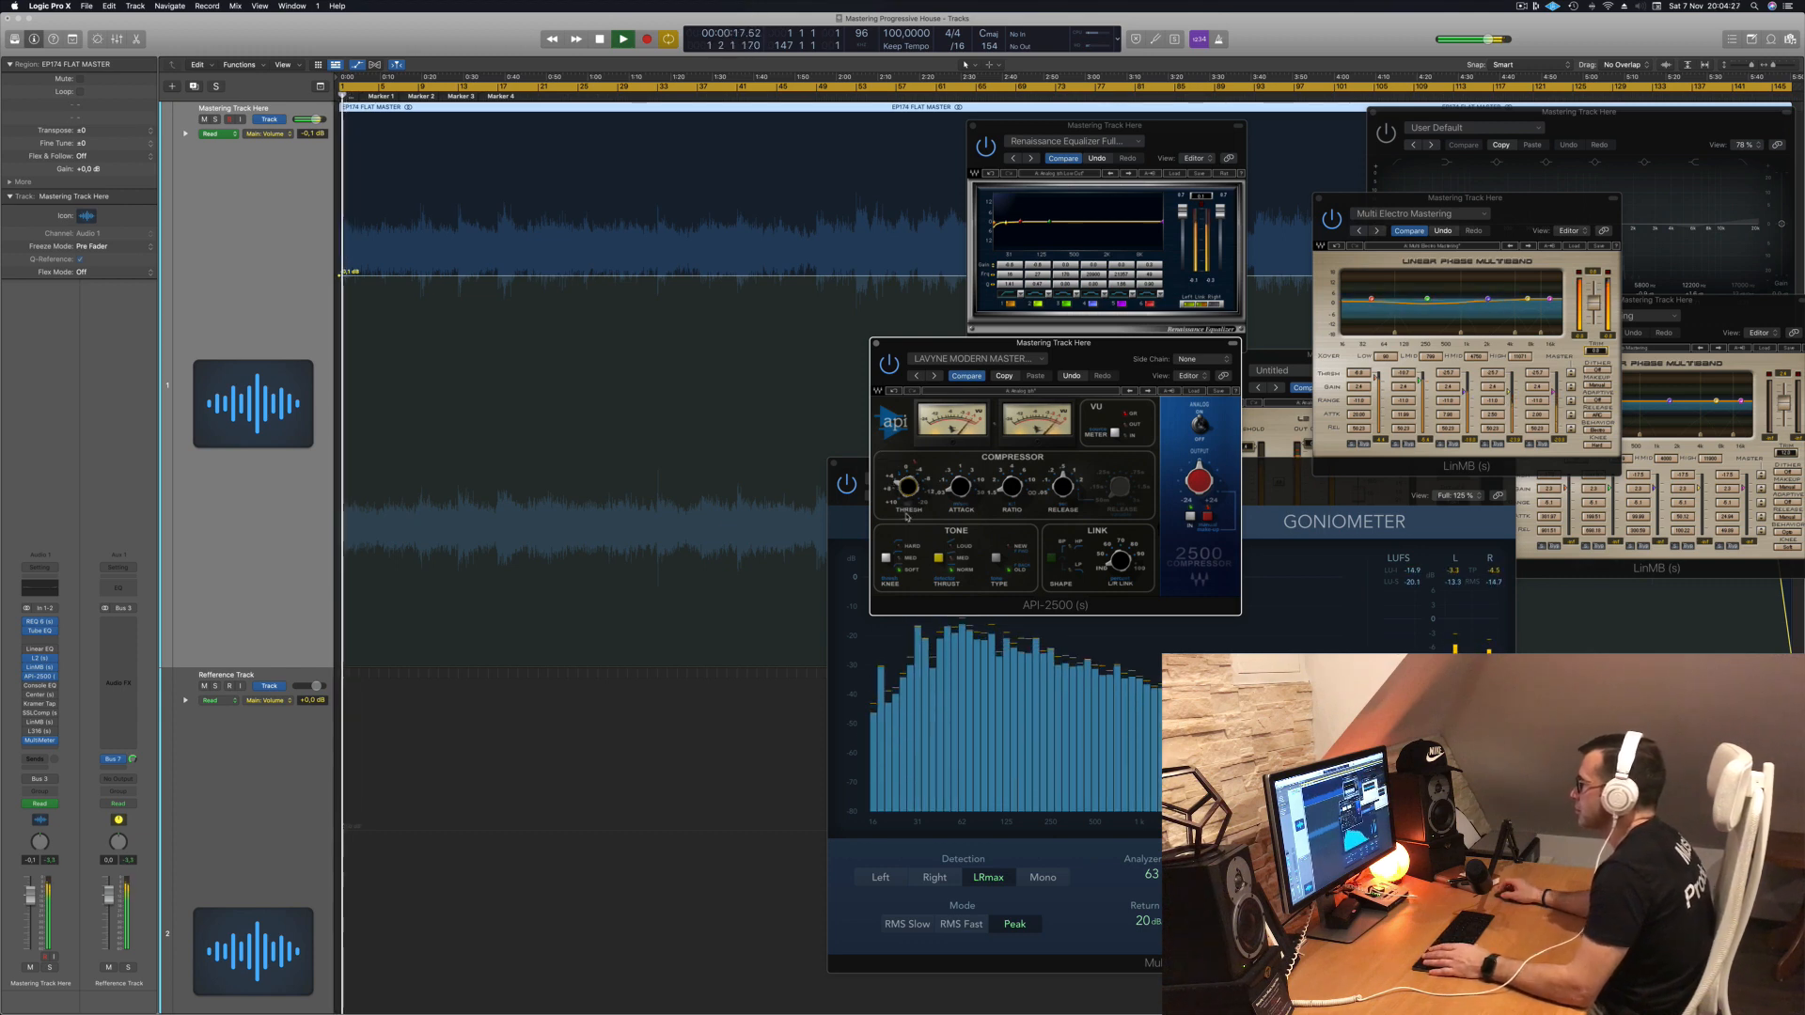
key("Return")
key("space")
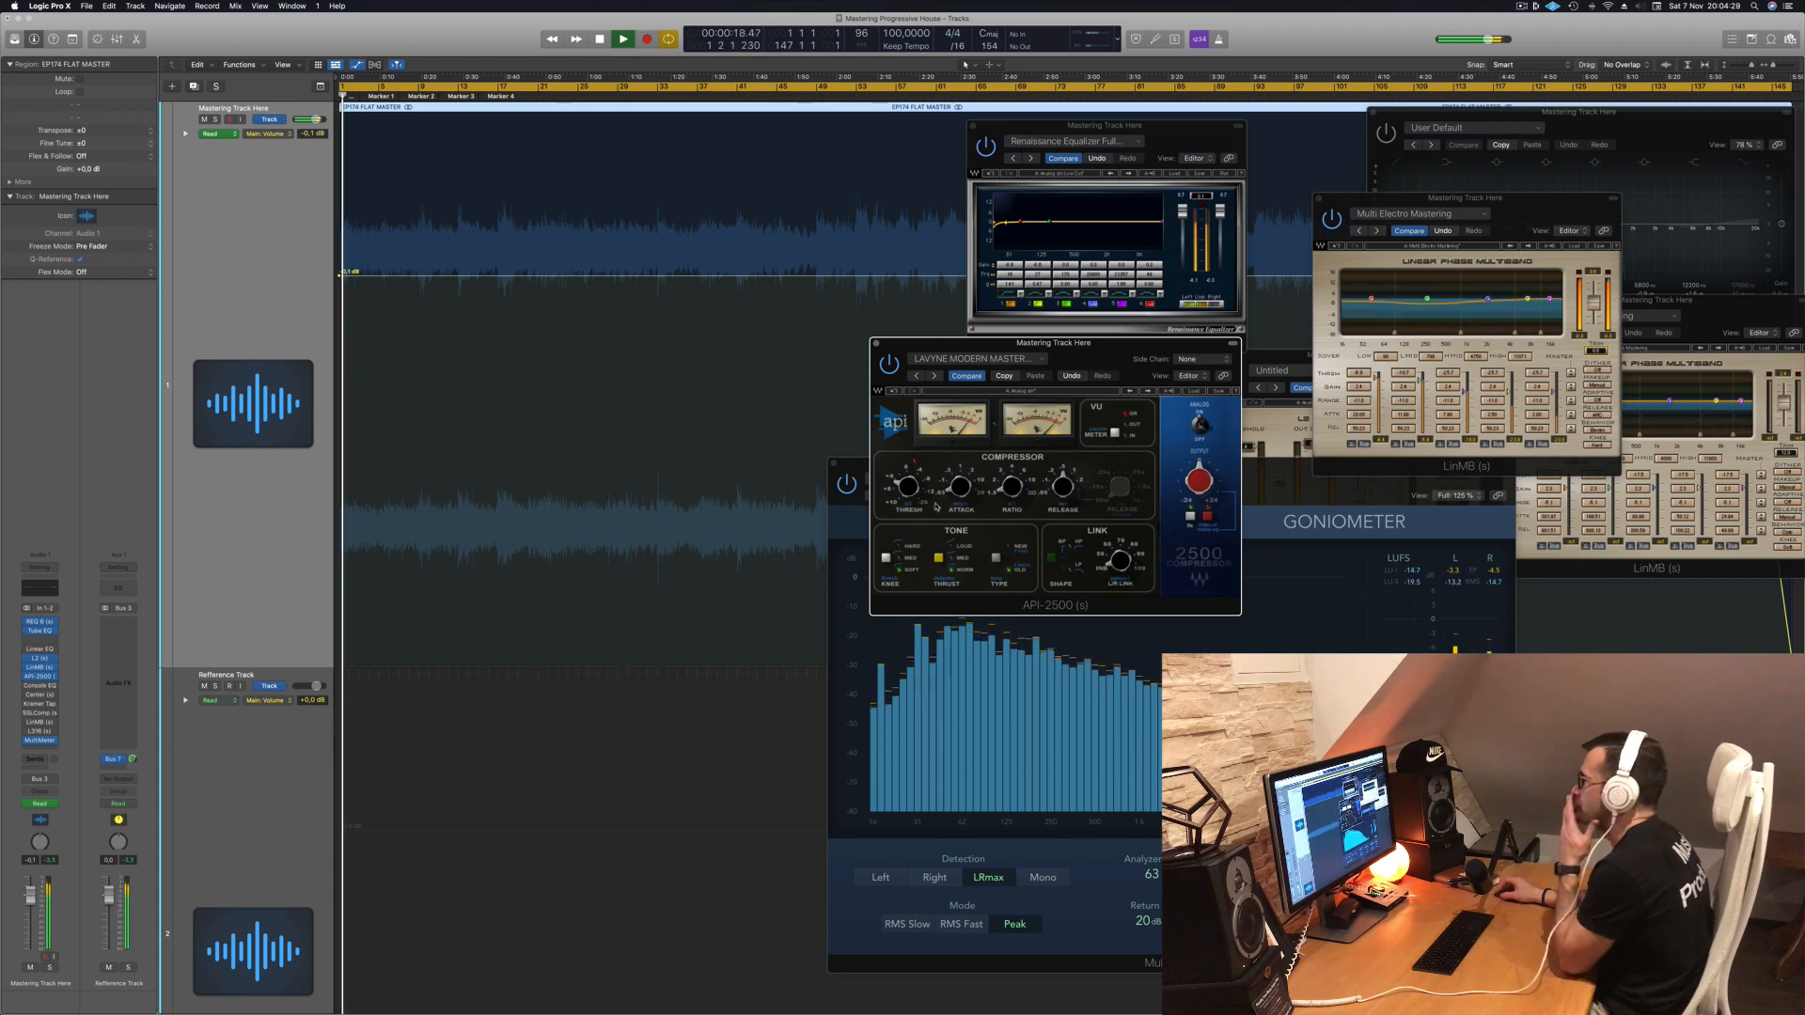
left_click_drag(1084, 359, 1091, 366)
key("Return")
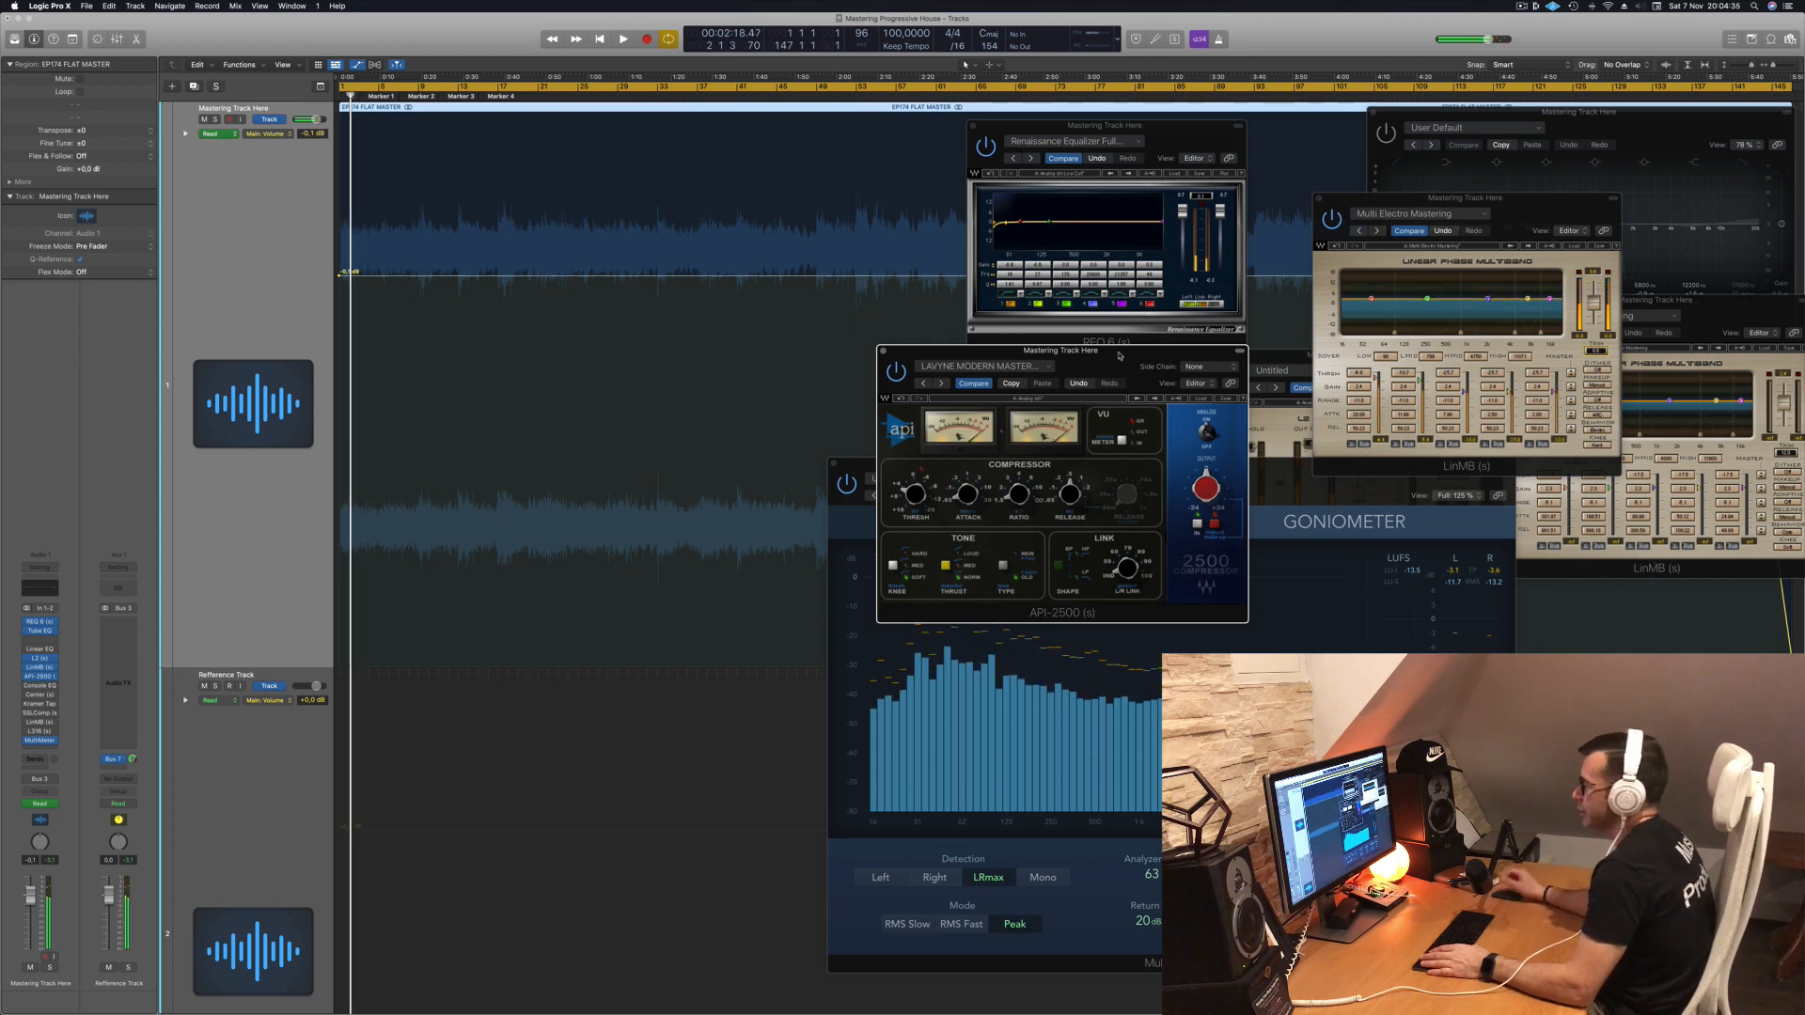
key("Return")
key("space")
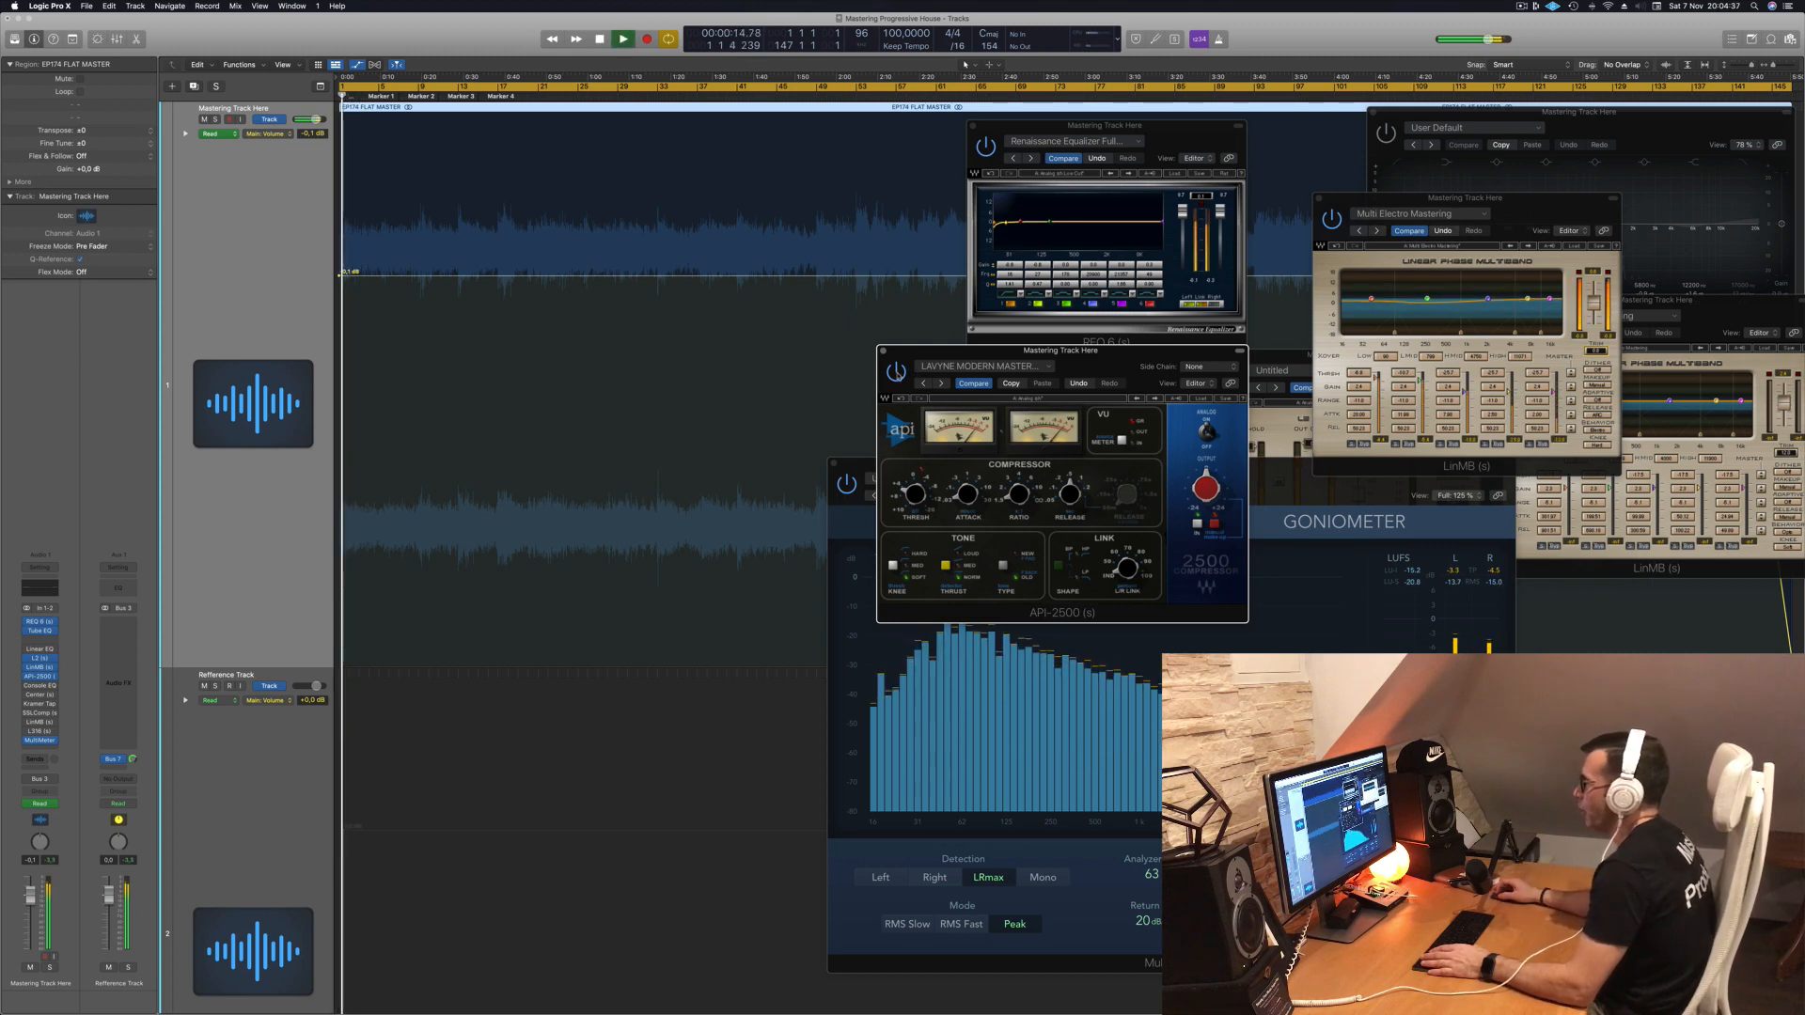
key("Return")
key("space")
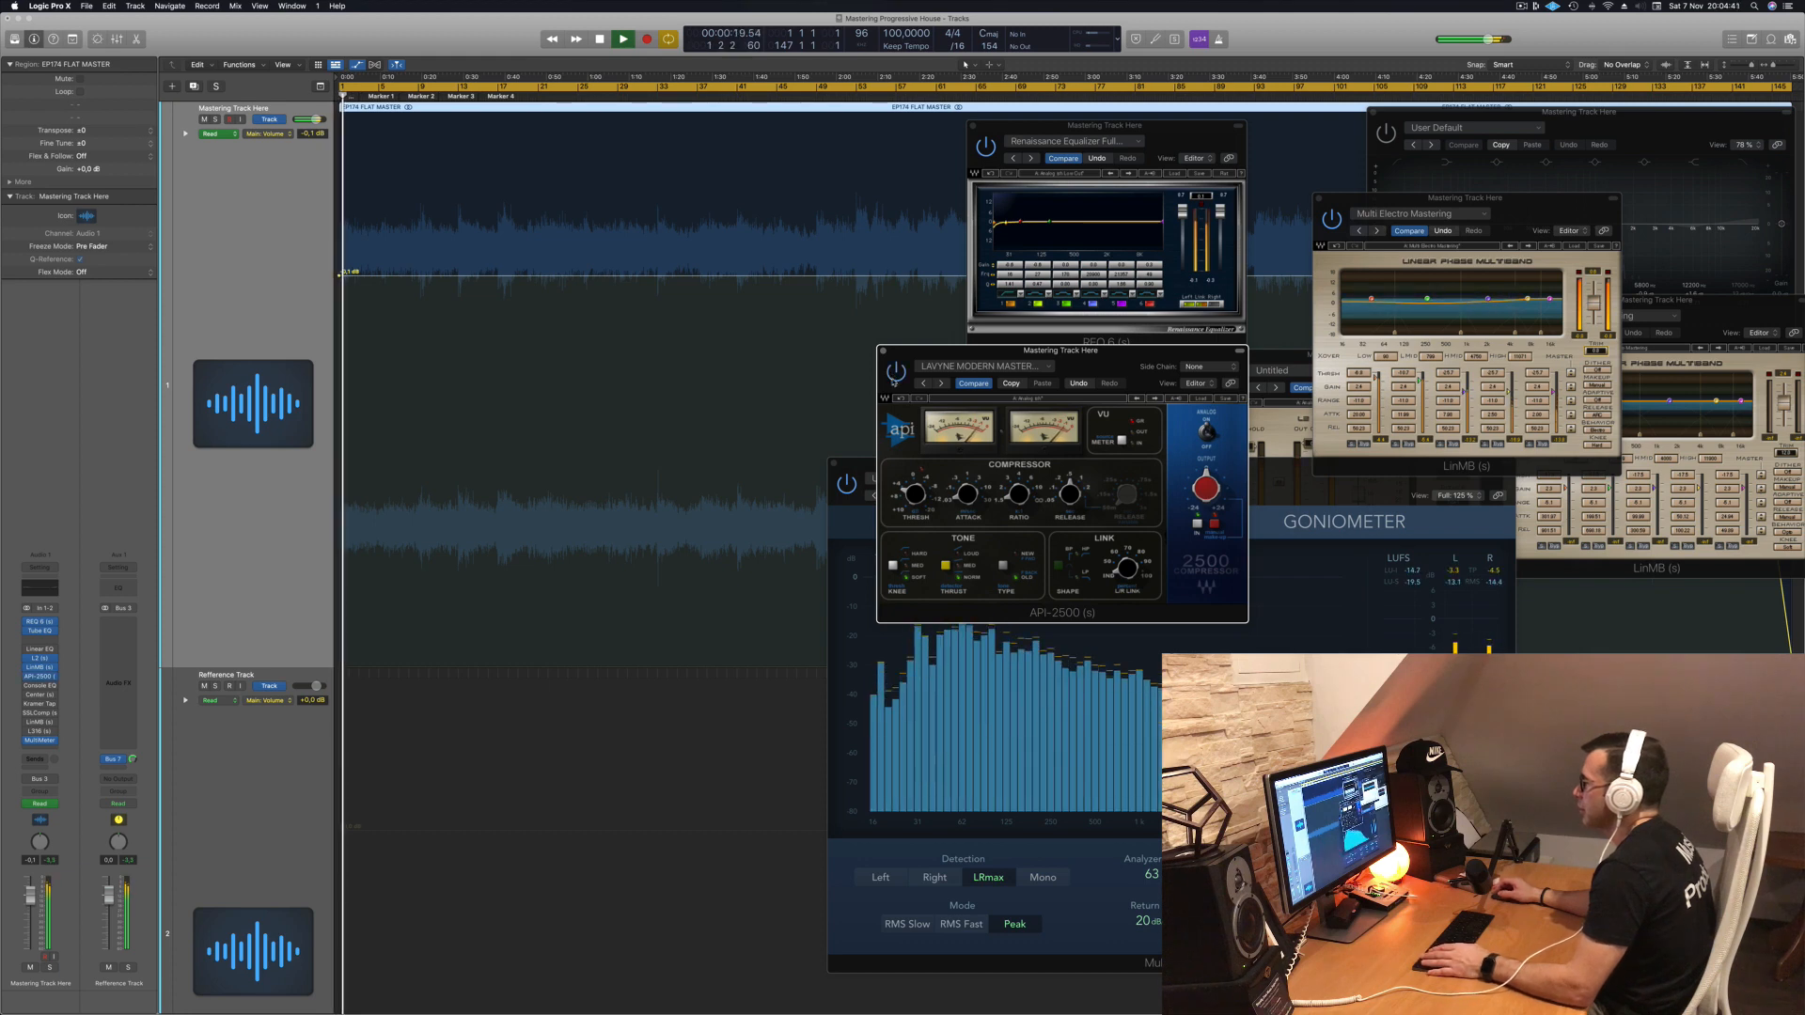
key("Return")
key("Return")
key("Return")
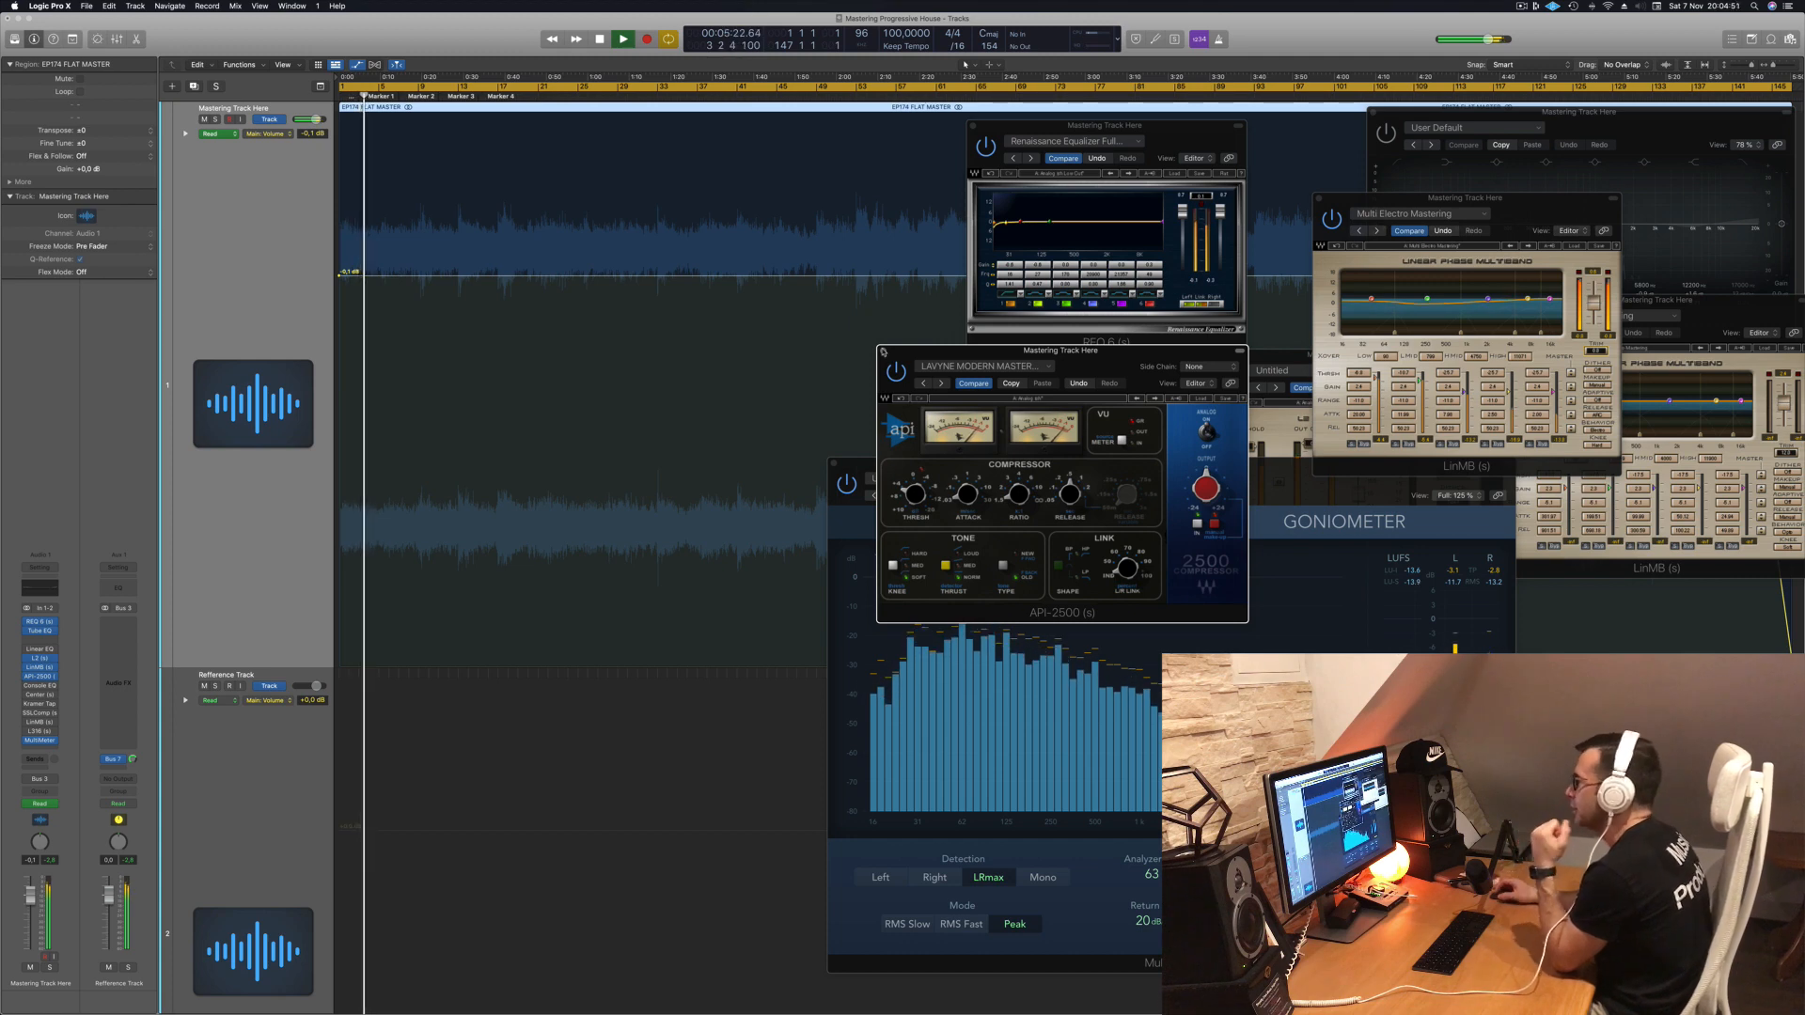
left_click(883, 351)
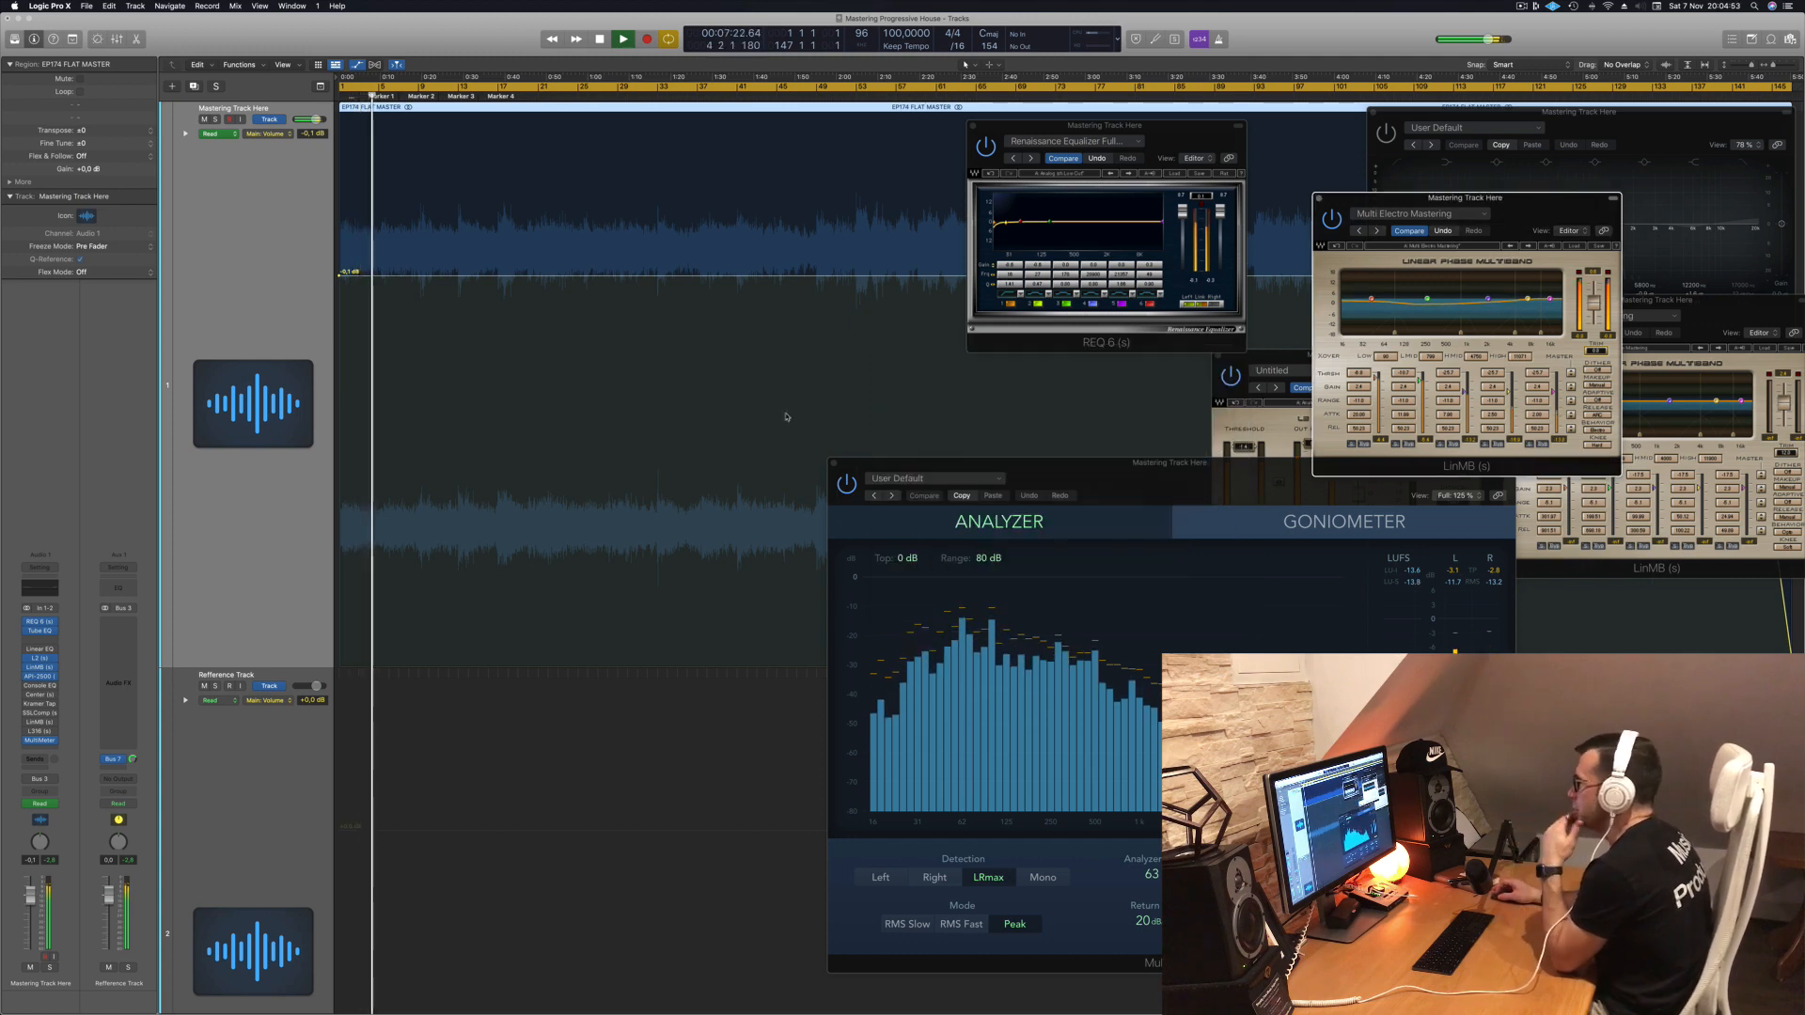
Step: Open the Vintage Console EQ on the mastering track and rearrange its window and REQ 6 while playing from about bar 52
left_click(39, 687)
left_click_drag(868, 172, 1071, 238)
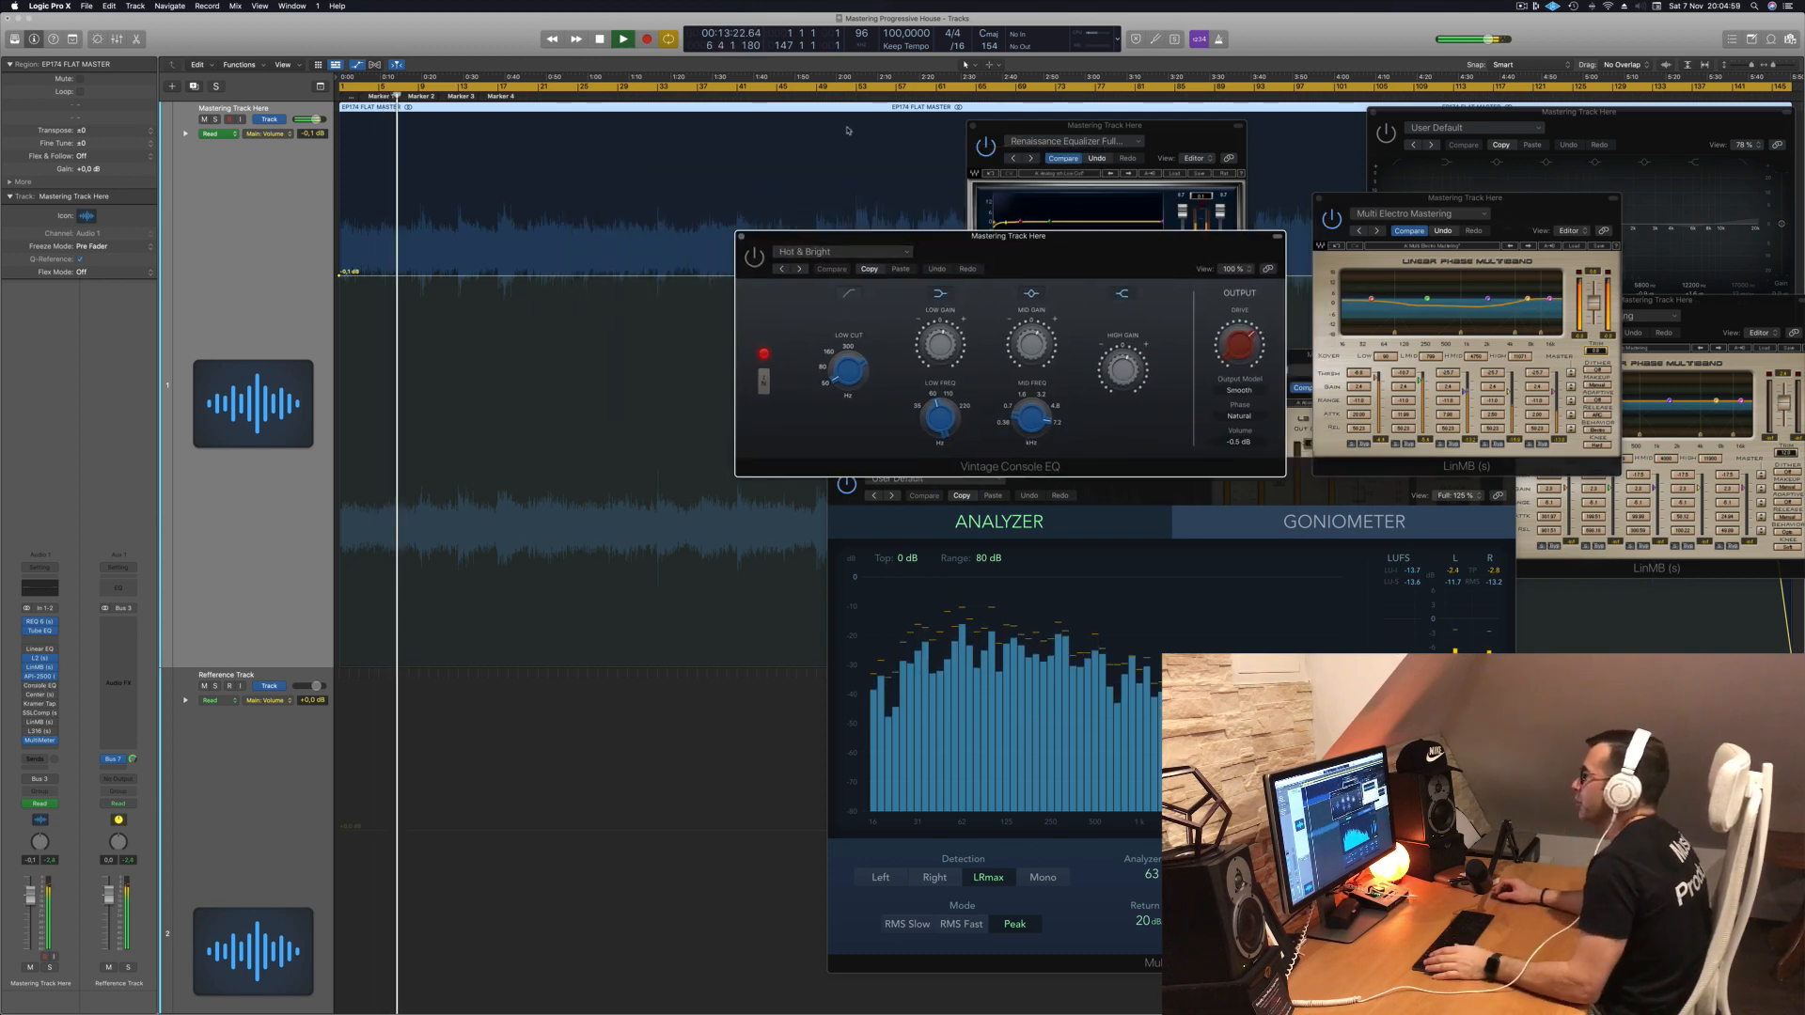
left_click(848, 95)
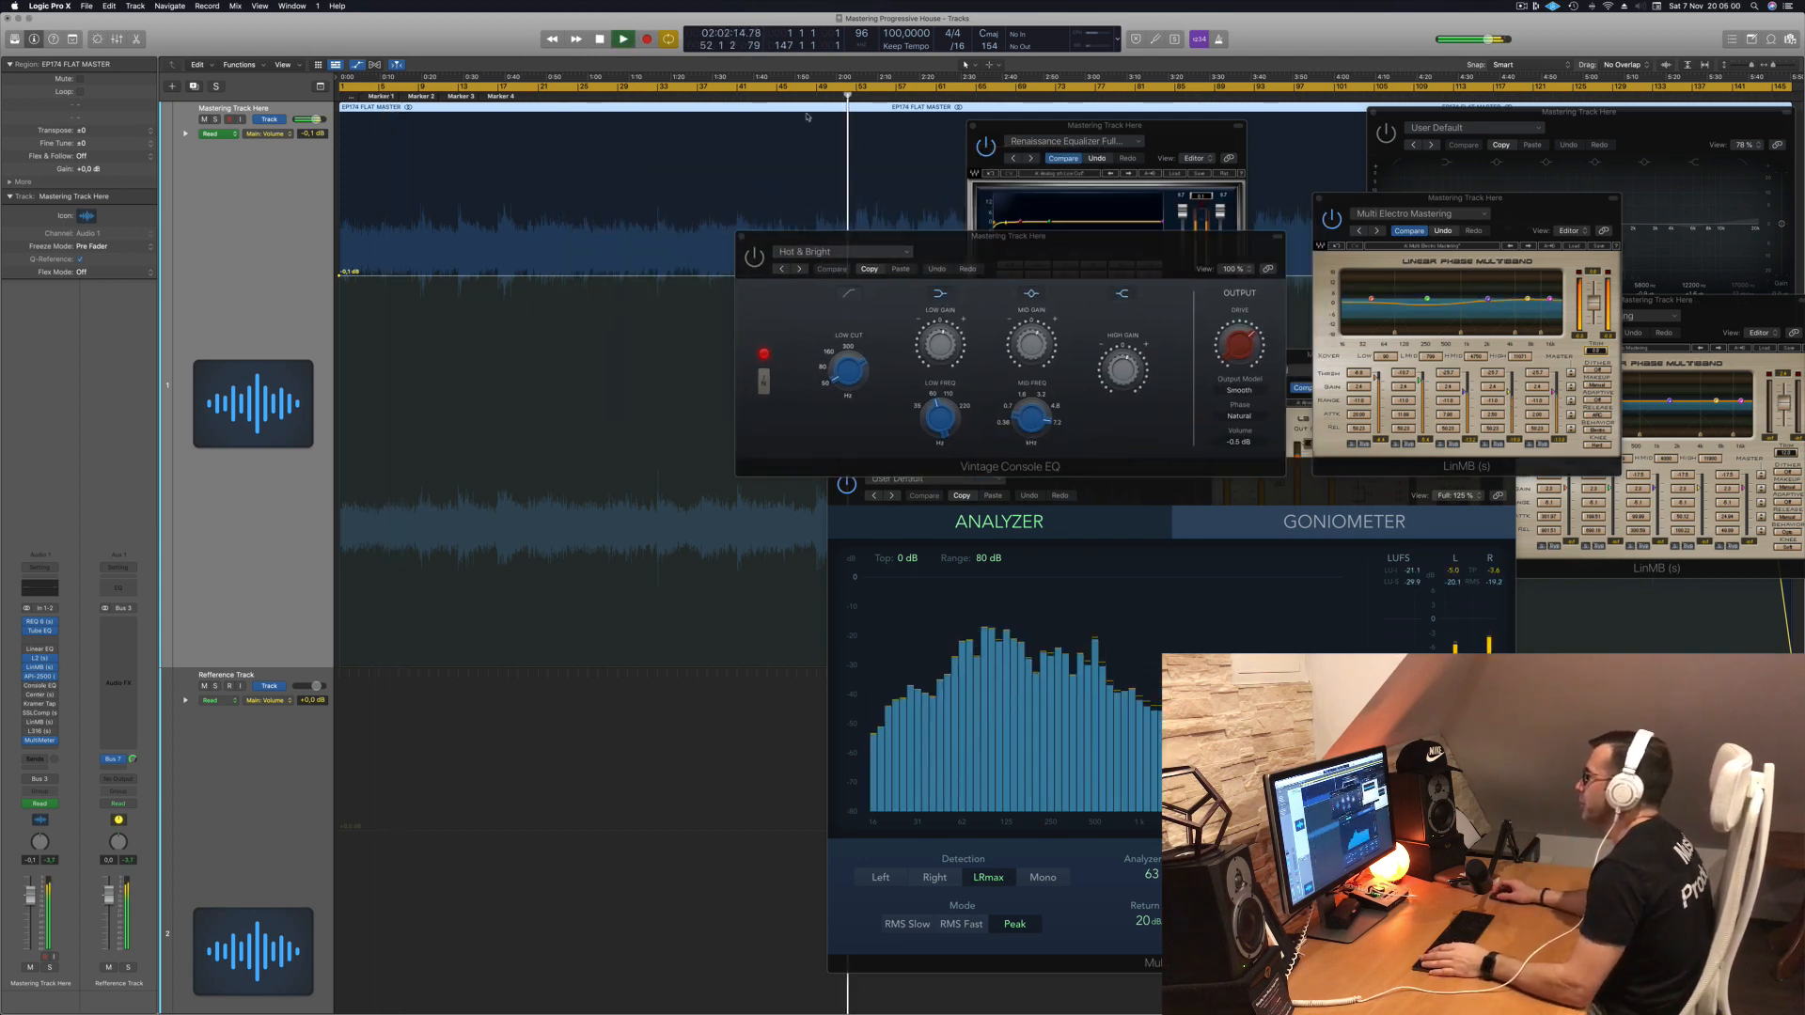
left_click(973, 248)
left_click_drag(1062, 128, 1560, 200)
left_click_drag(1138, 265, 1069, 488)
Step: Enable the Vintage Console EQ with the Hot & Bright preset while replaying the section from about bar 67, and close its window
left_click(1056, 98)
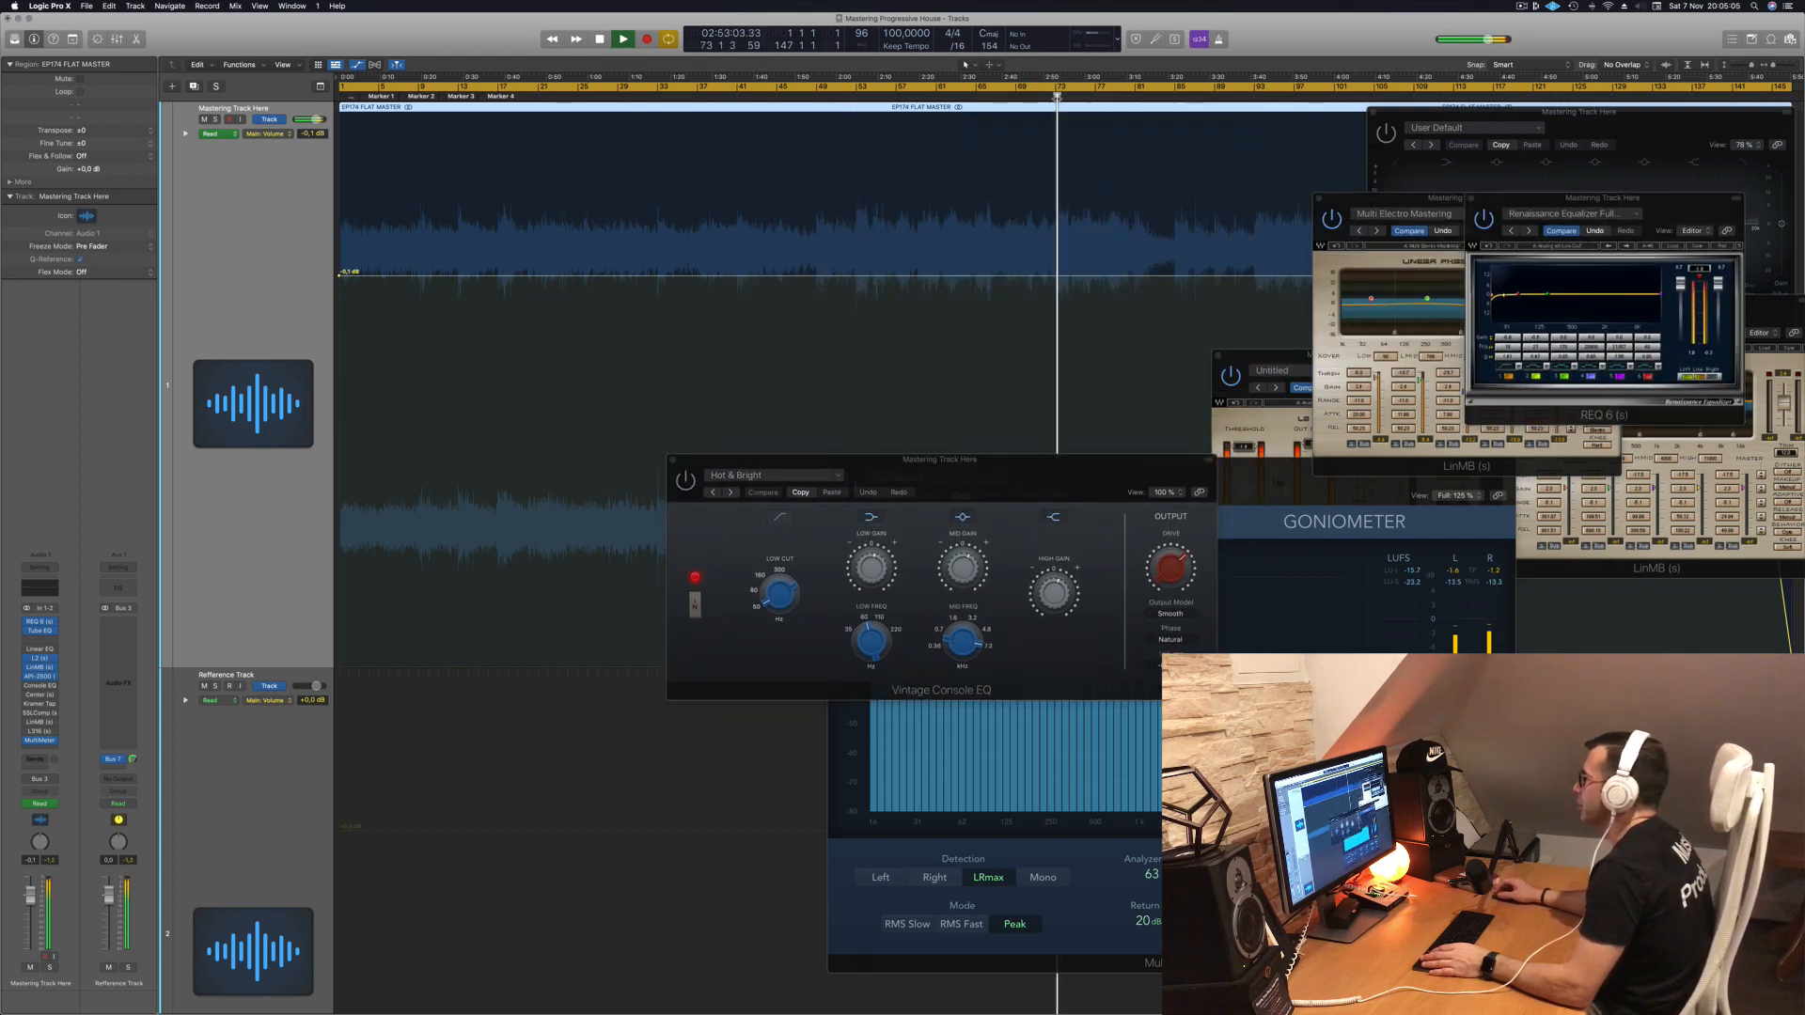
left_click(1017, 98)
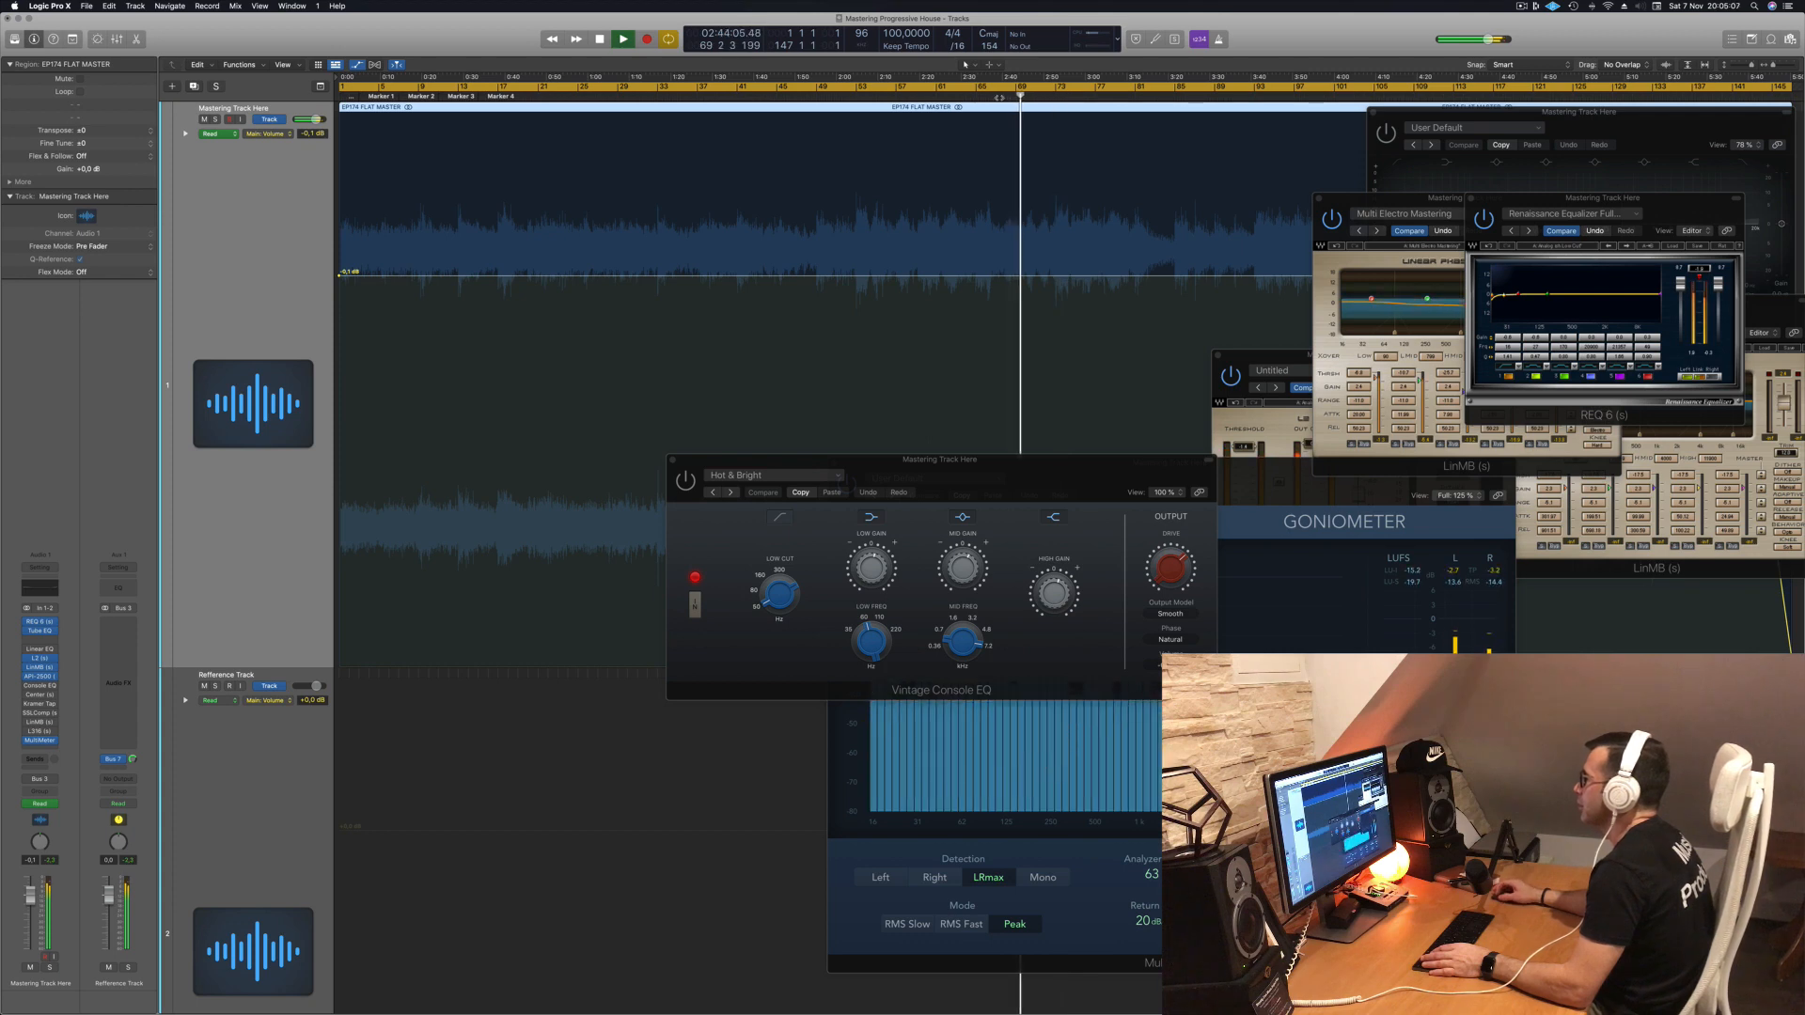
left_click(684, 482)
left_click_drag(998, 478, 1005, 369)
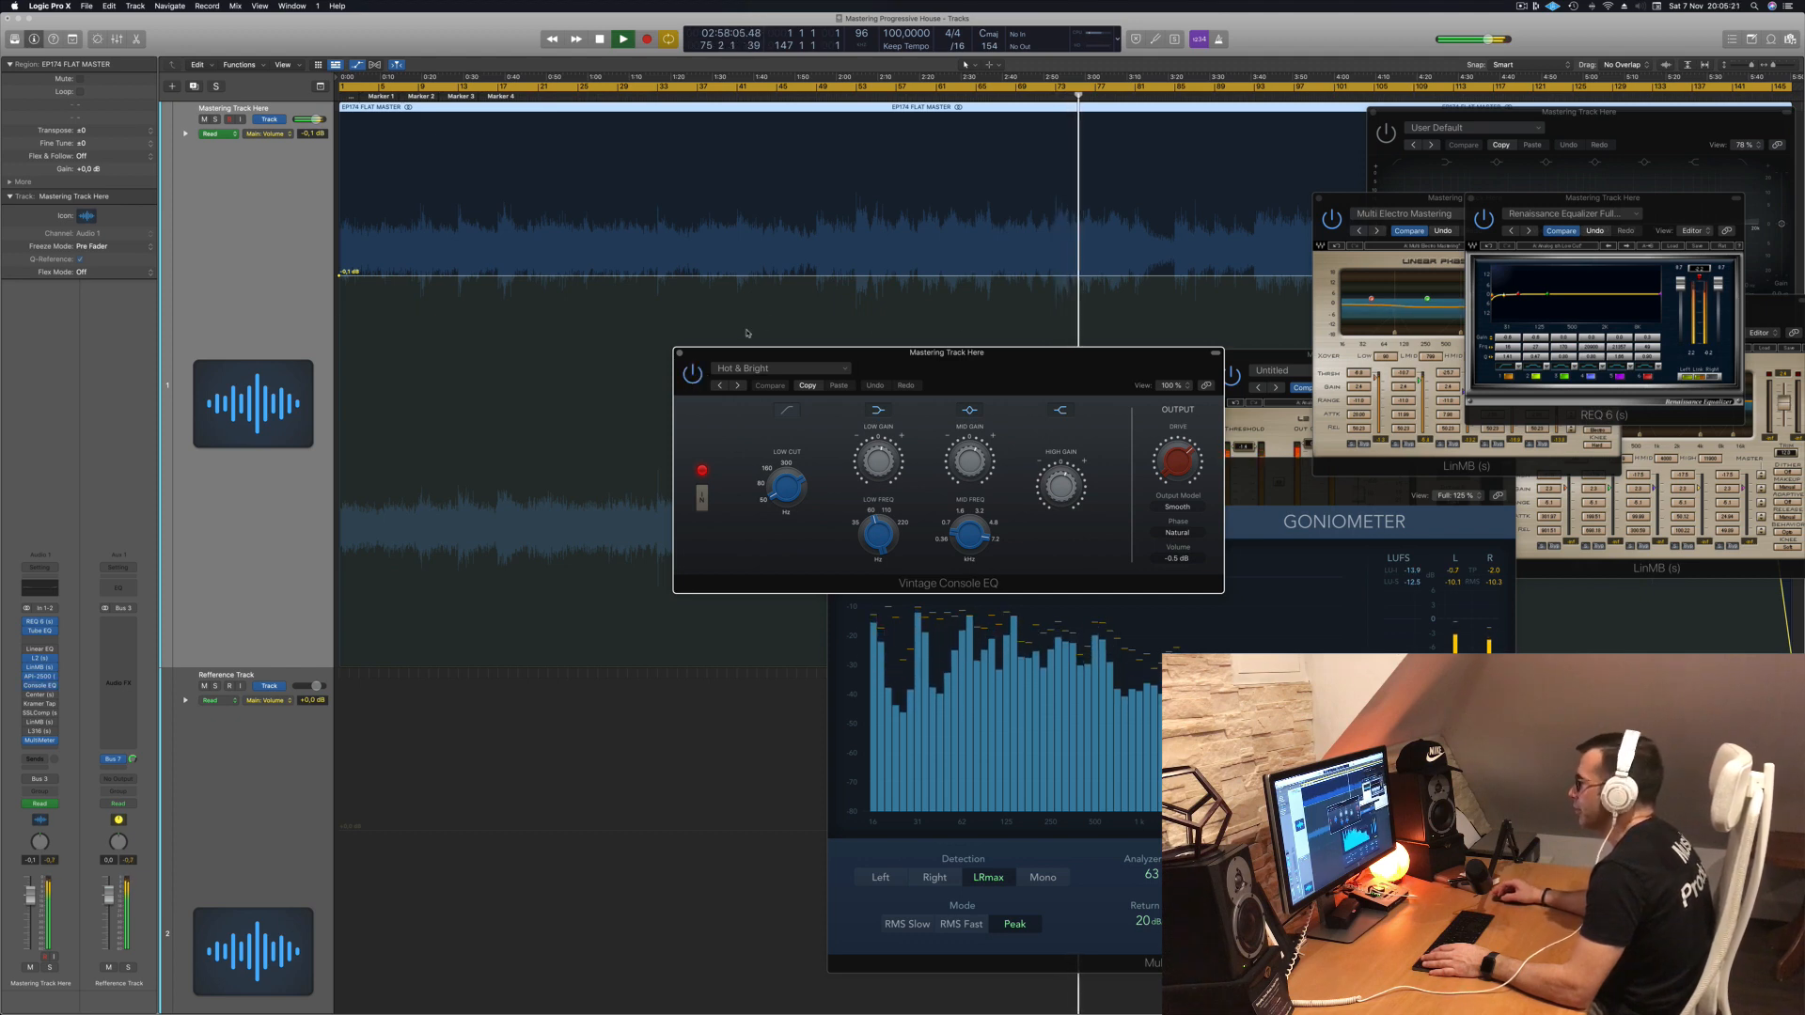
left_click_drag(709, 372, 706, 372)
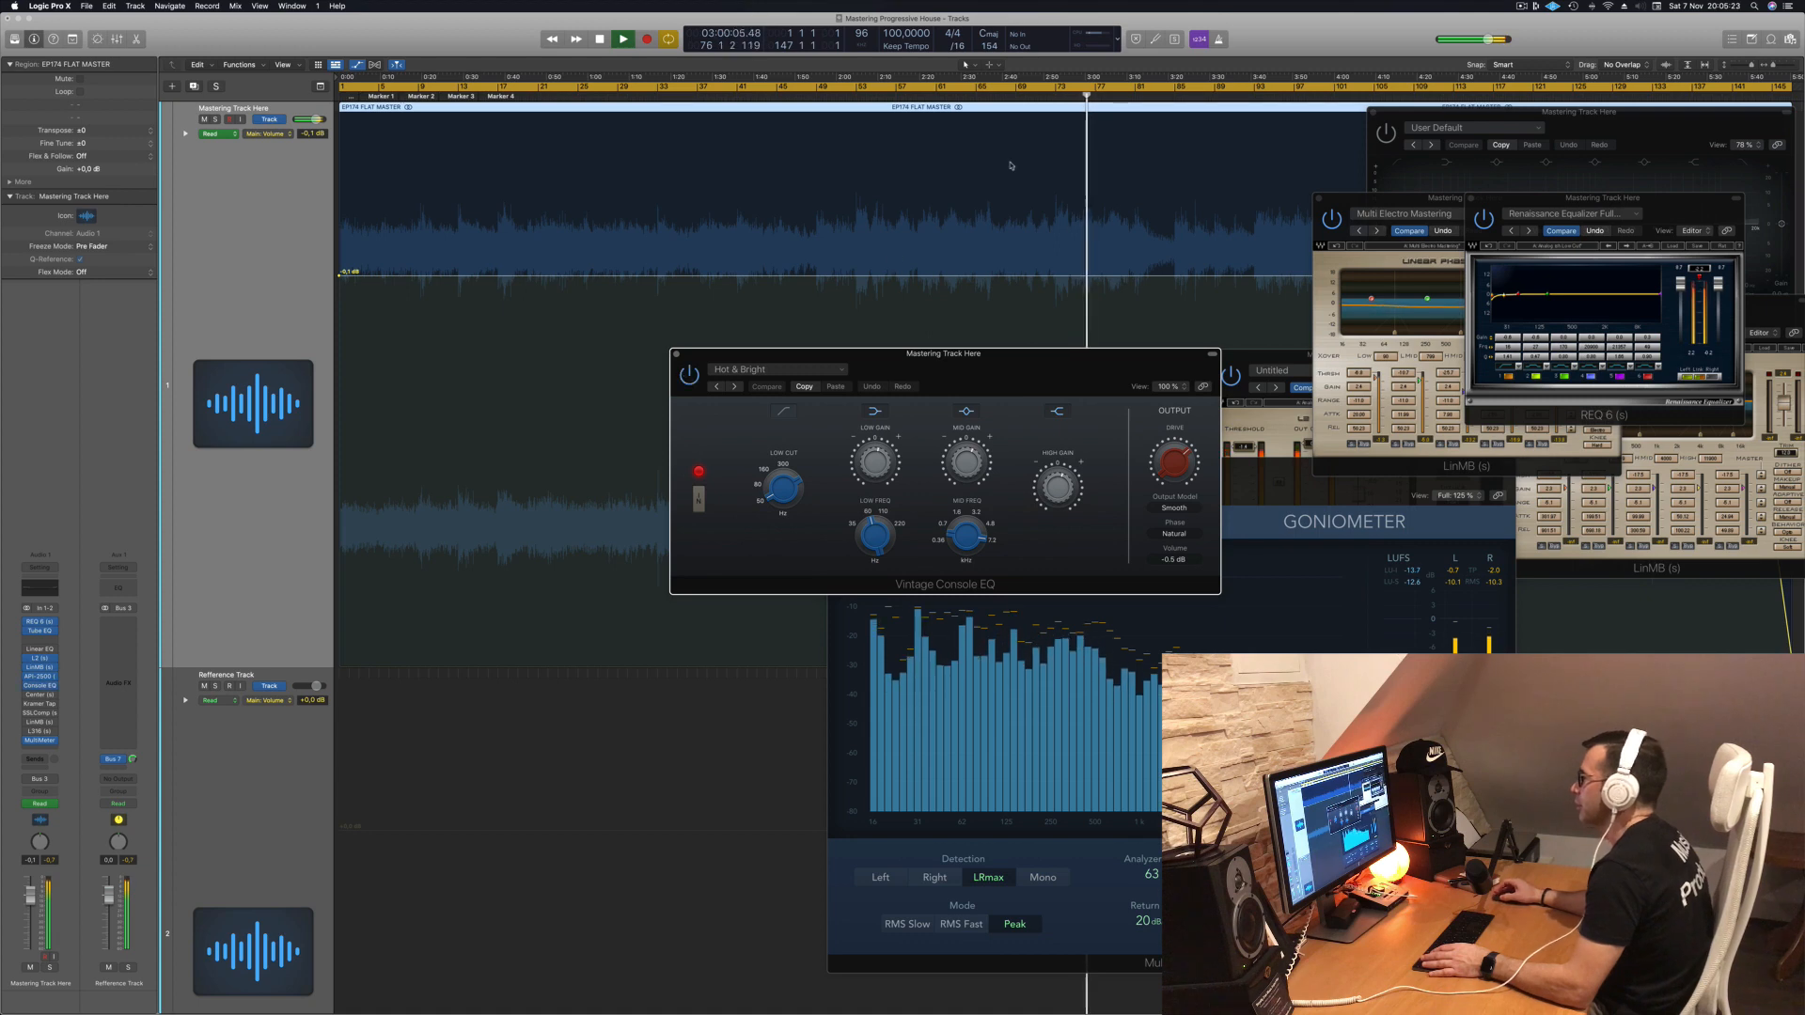
left_click(994, 95)
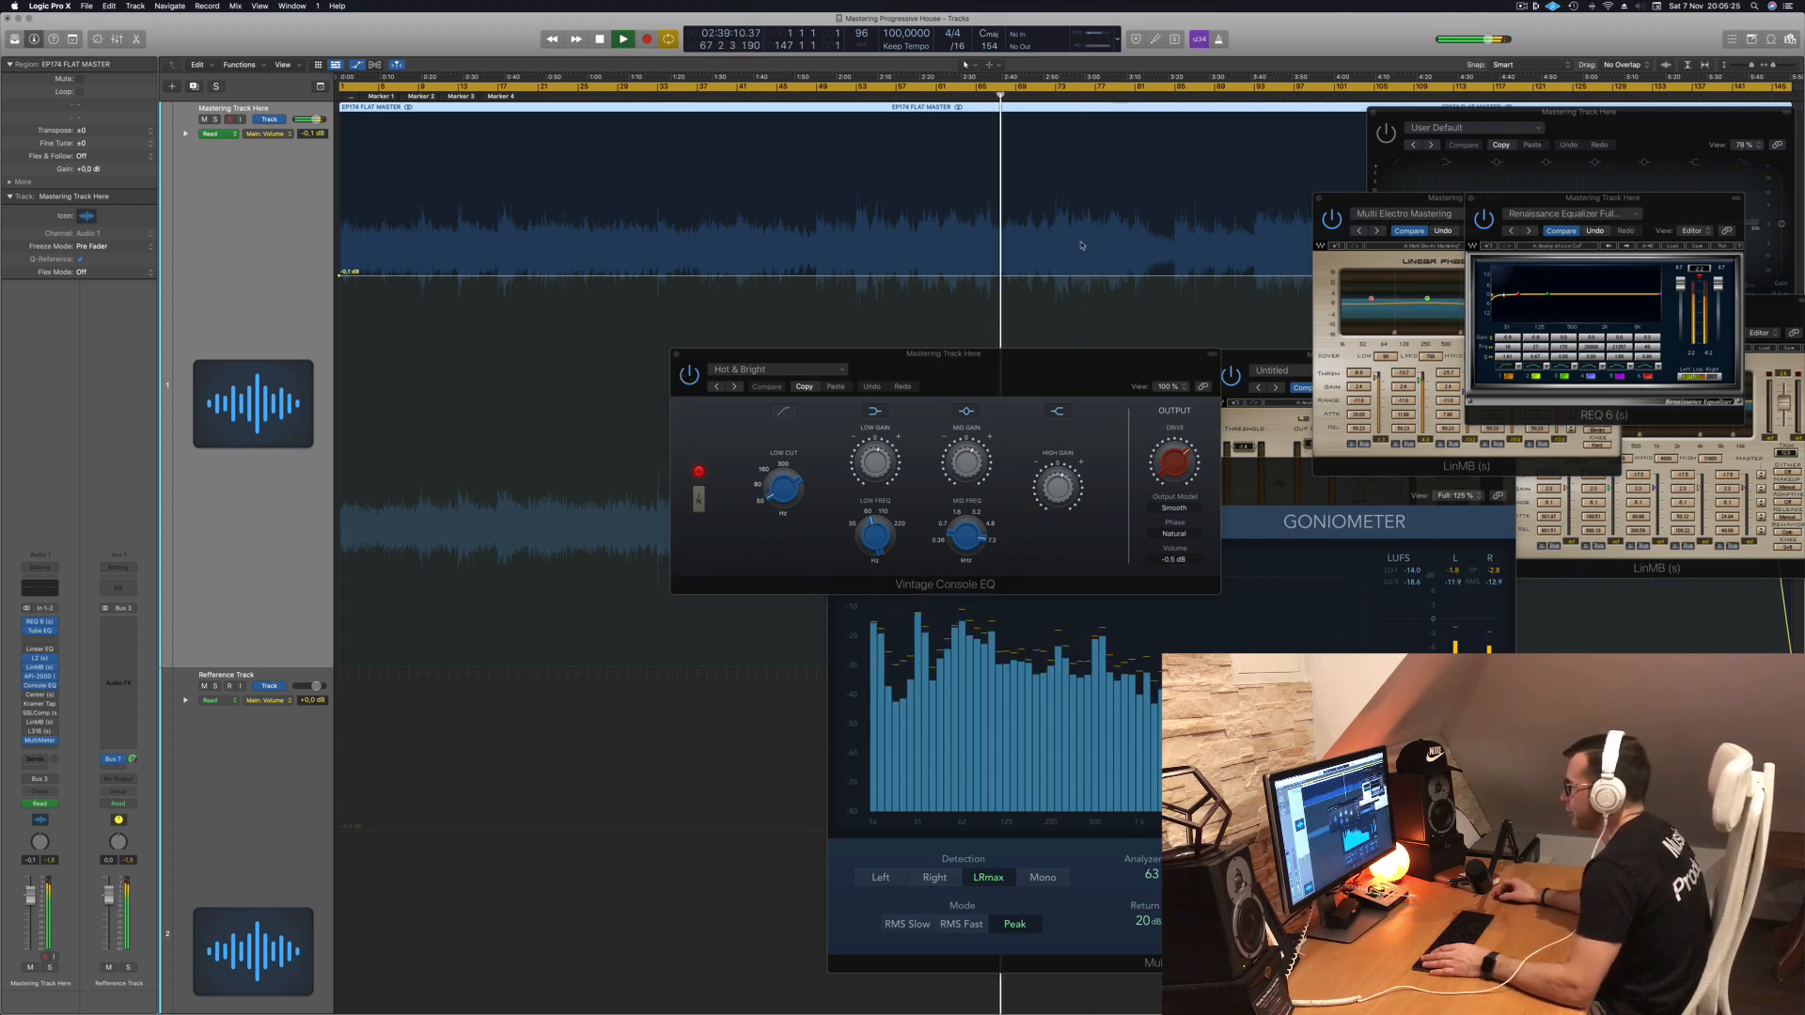
left_click_drag(1119, 361, 1035, 361)
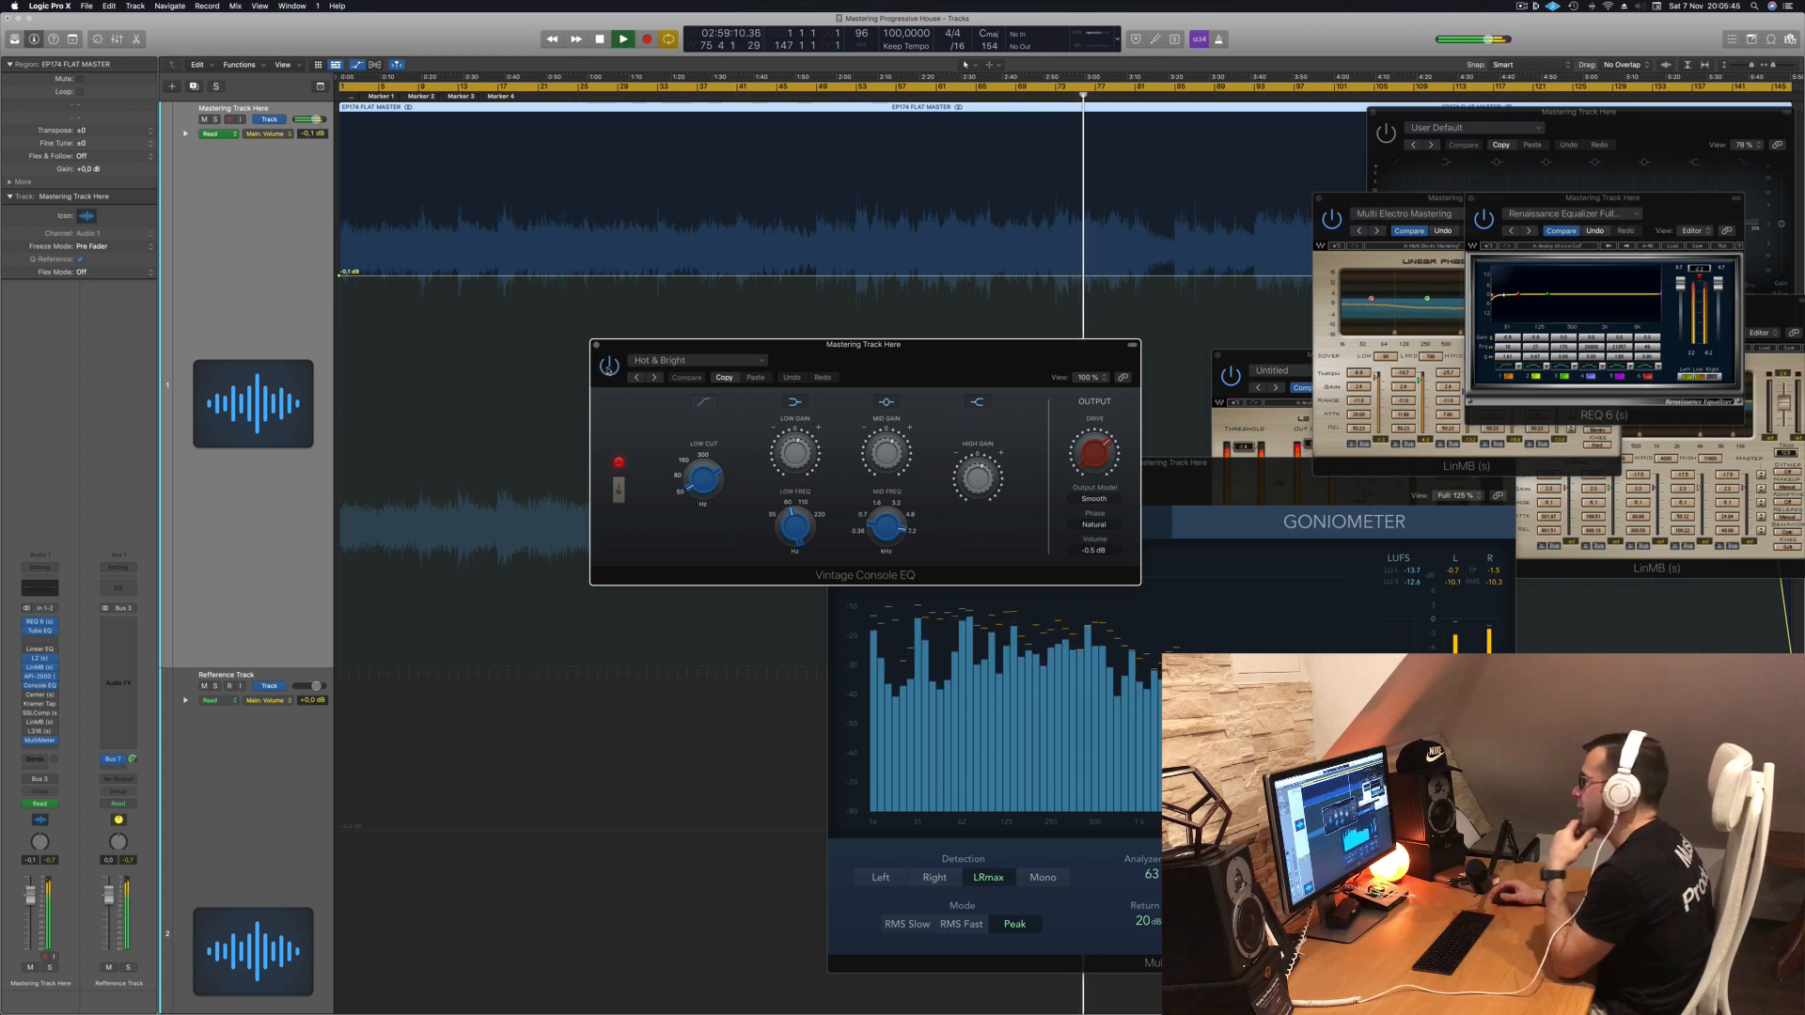
left_click_drag(863, 369, 846, 373)
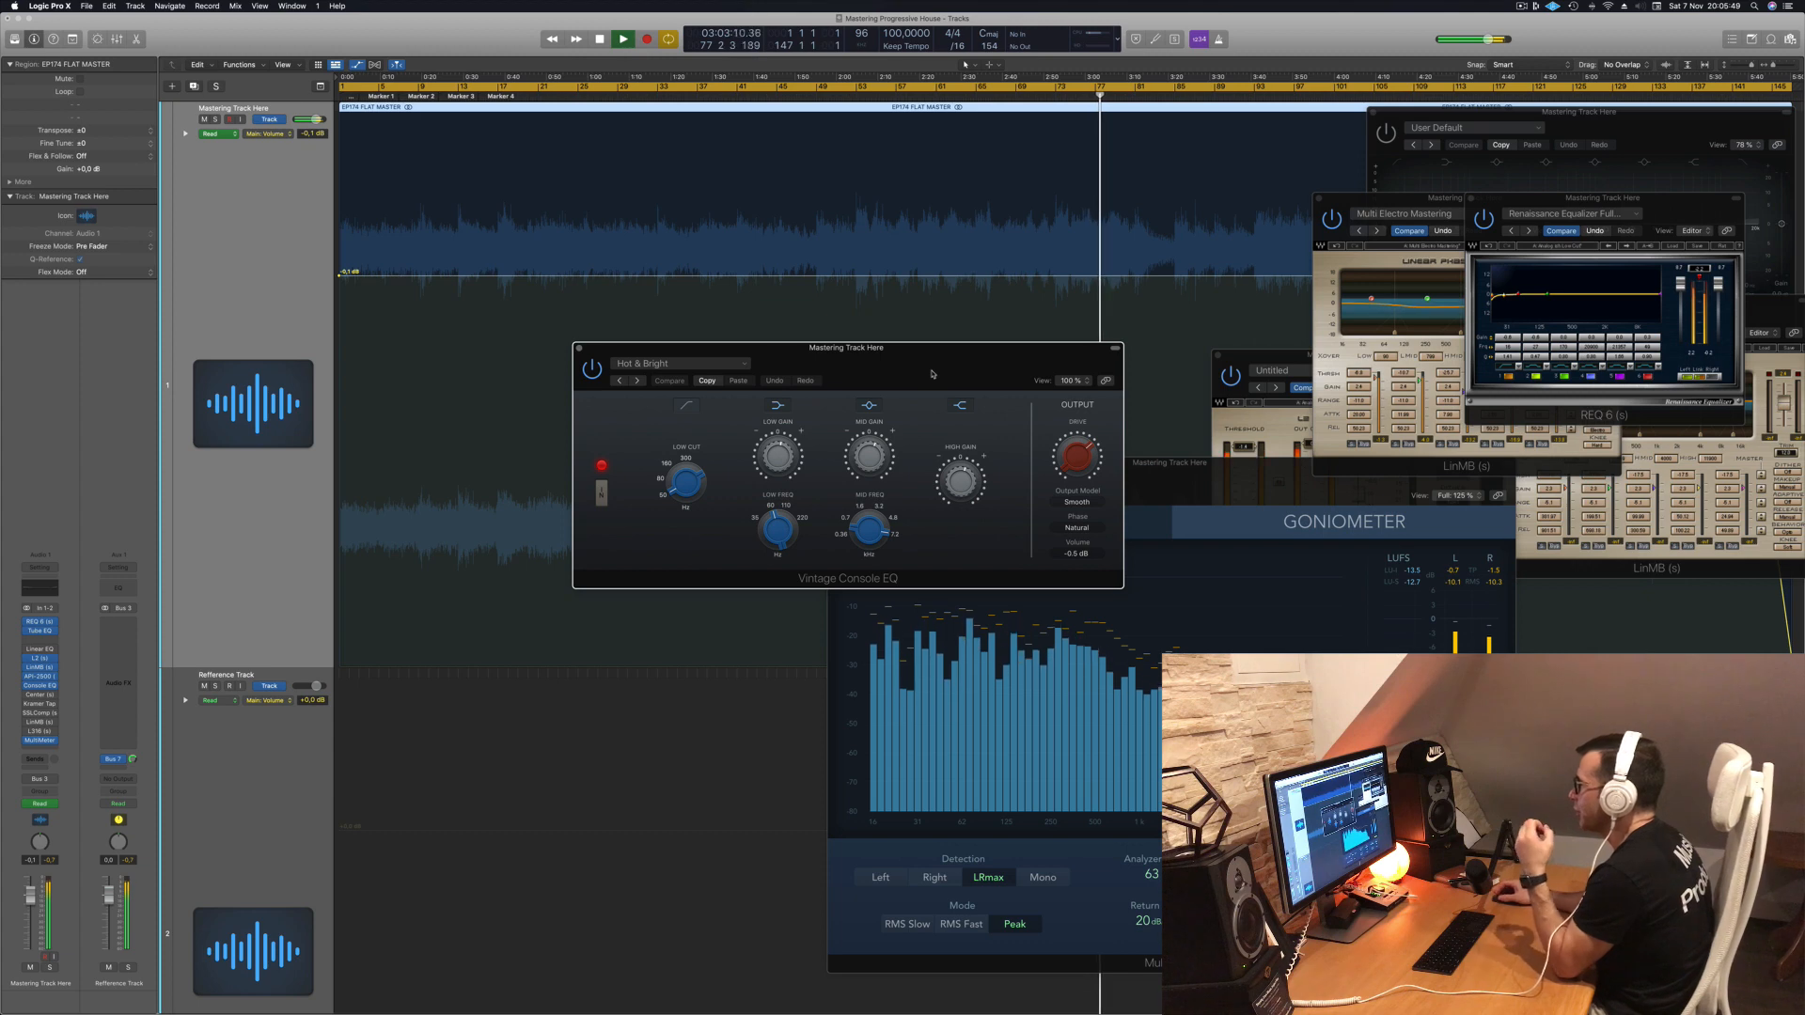
left_click(580, 351)
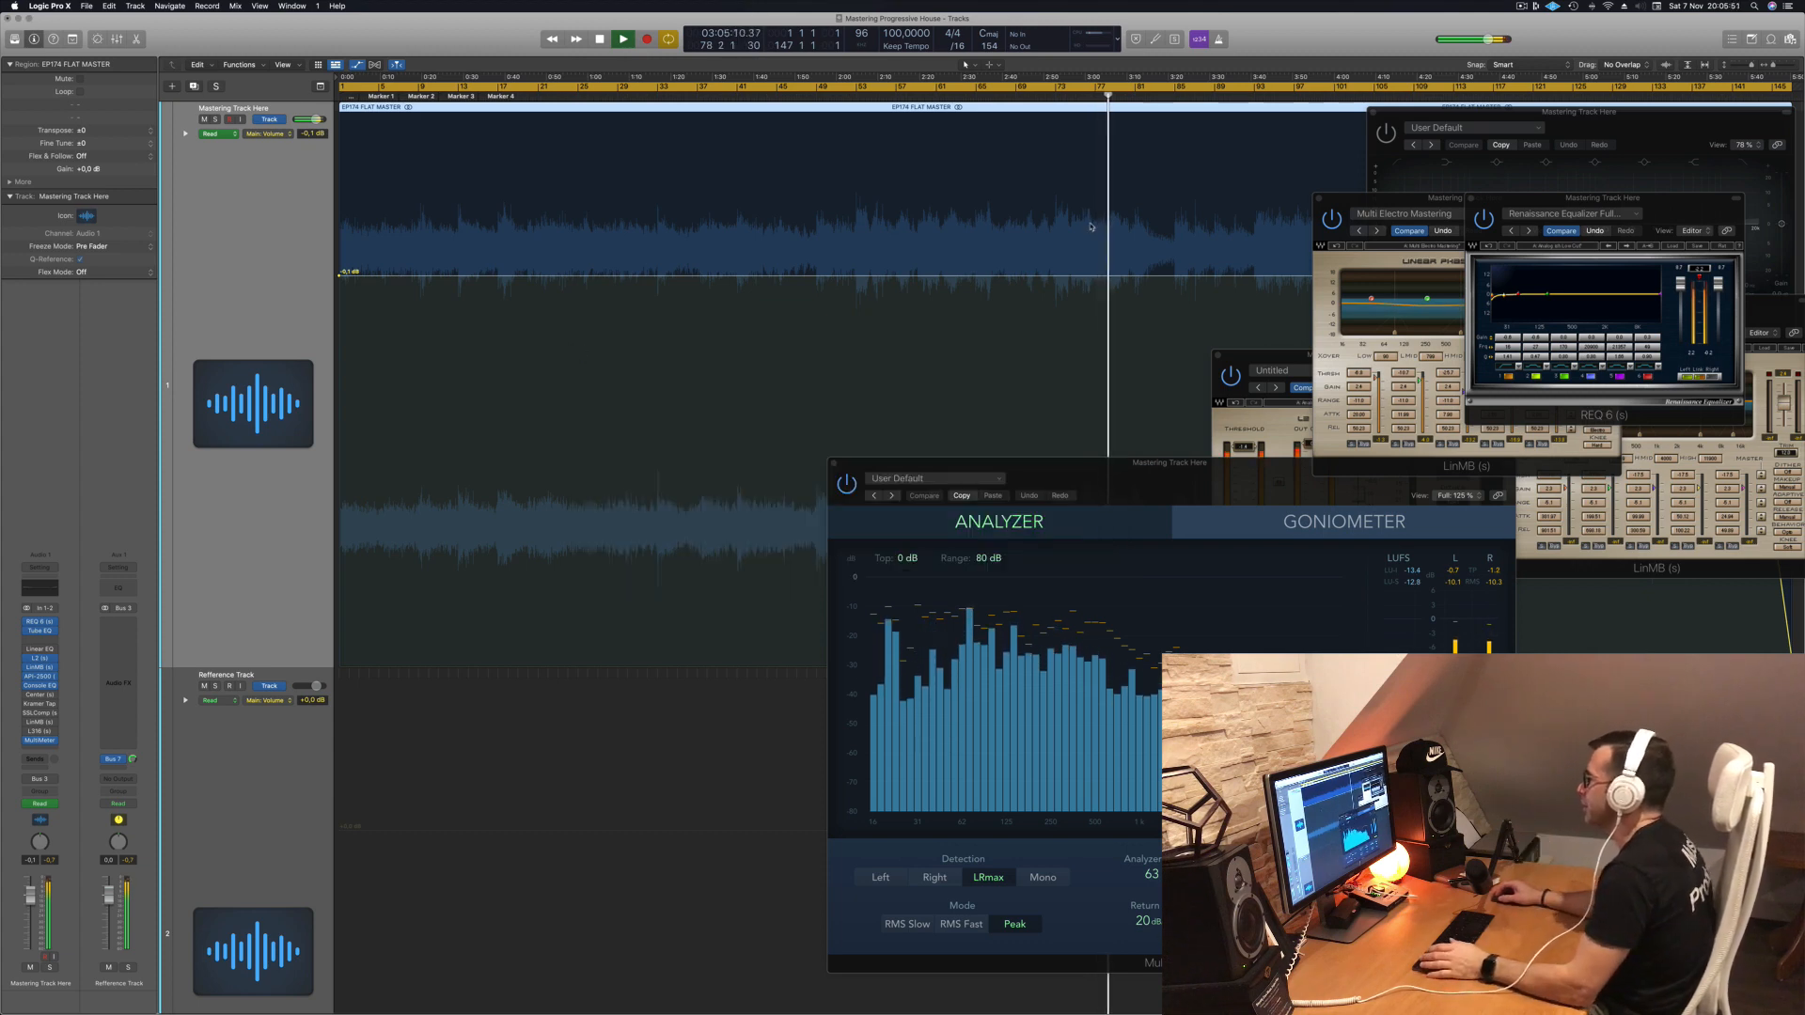
Step: Open and enable the Center plug-in on the mastering track, positioning its window and the analyzer during playback
left_click_drag(1117, 466, 1292, 405)
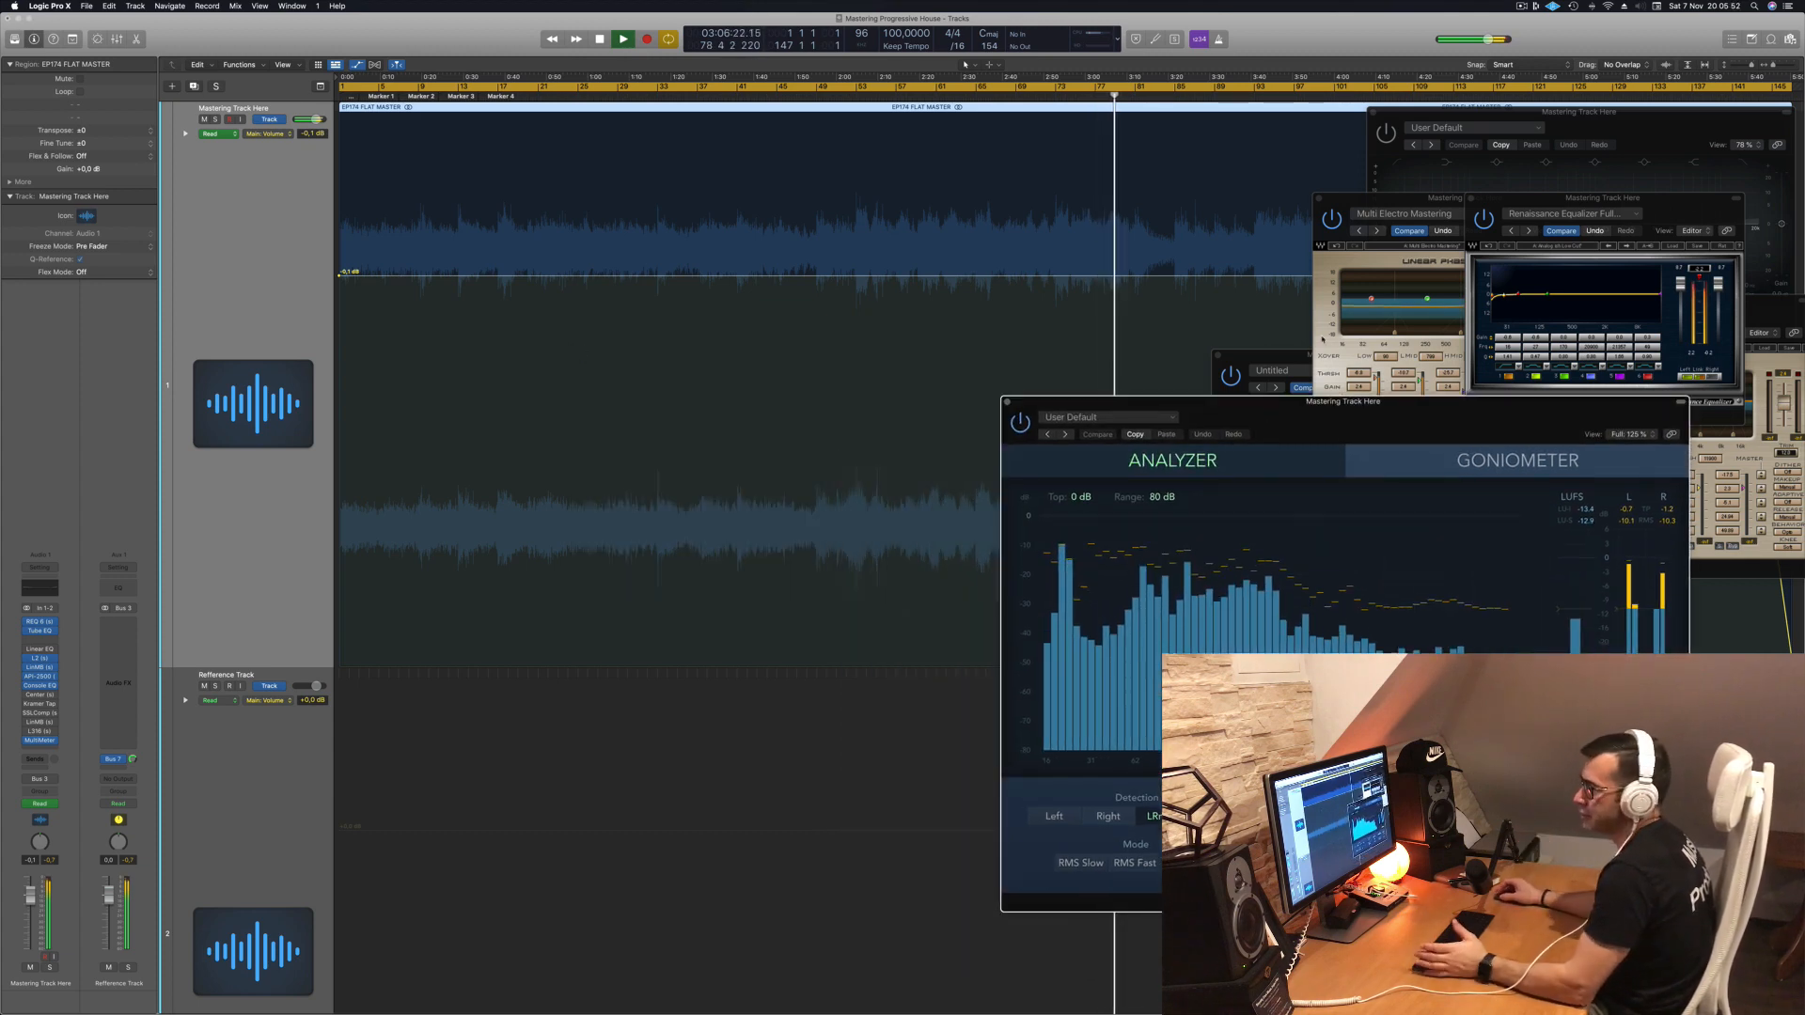
left_click(40, 695)
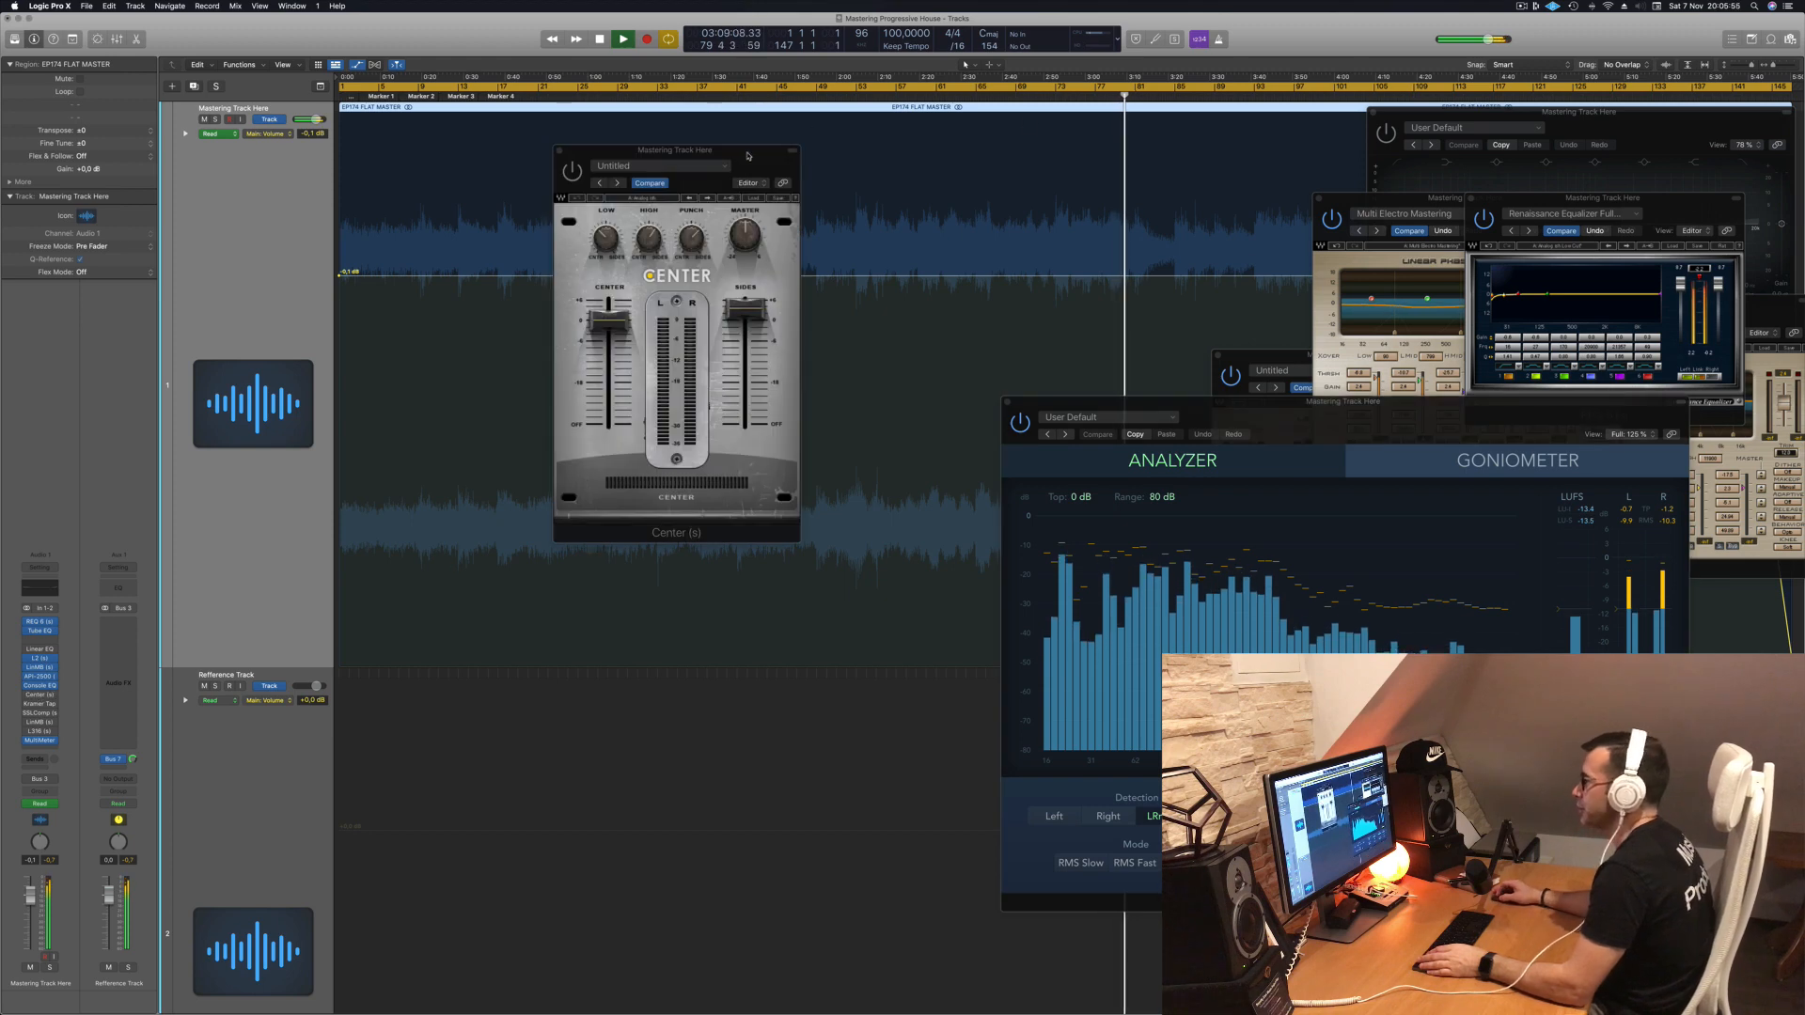
left_click_drag(750, 155, 1055, 325)
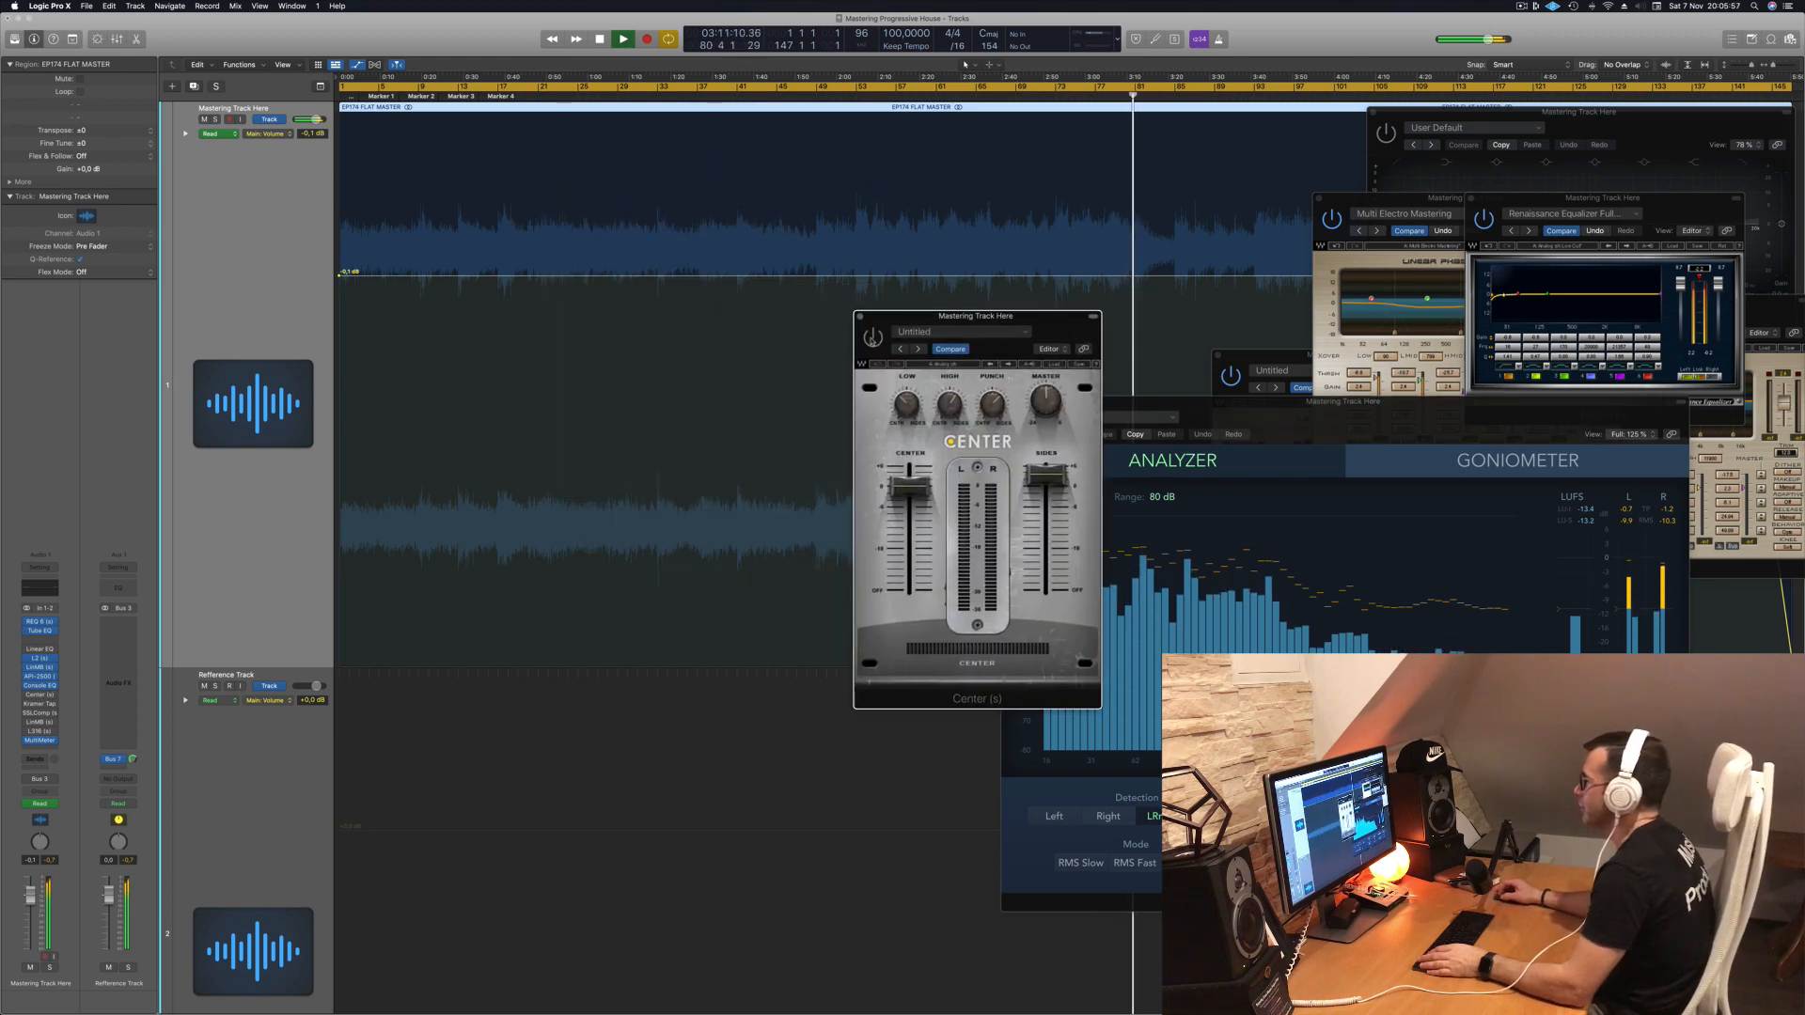
left_click_drag(880, 333, 882, 337)
left_click(876, 341)
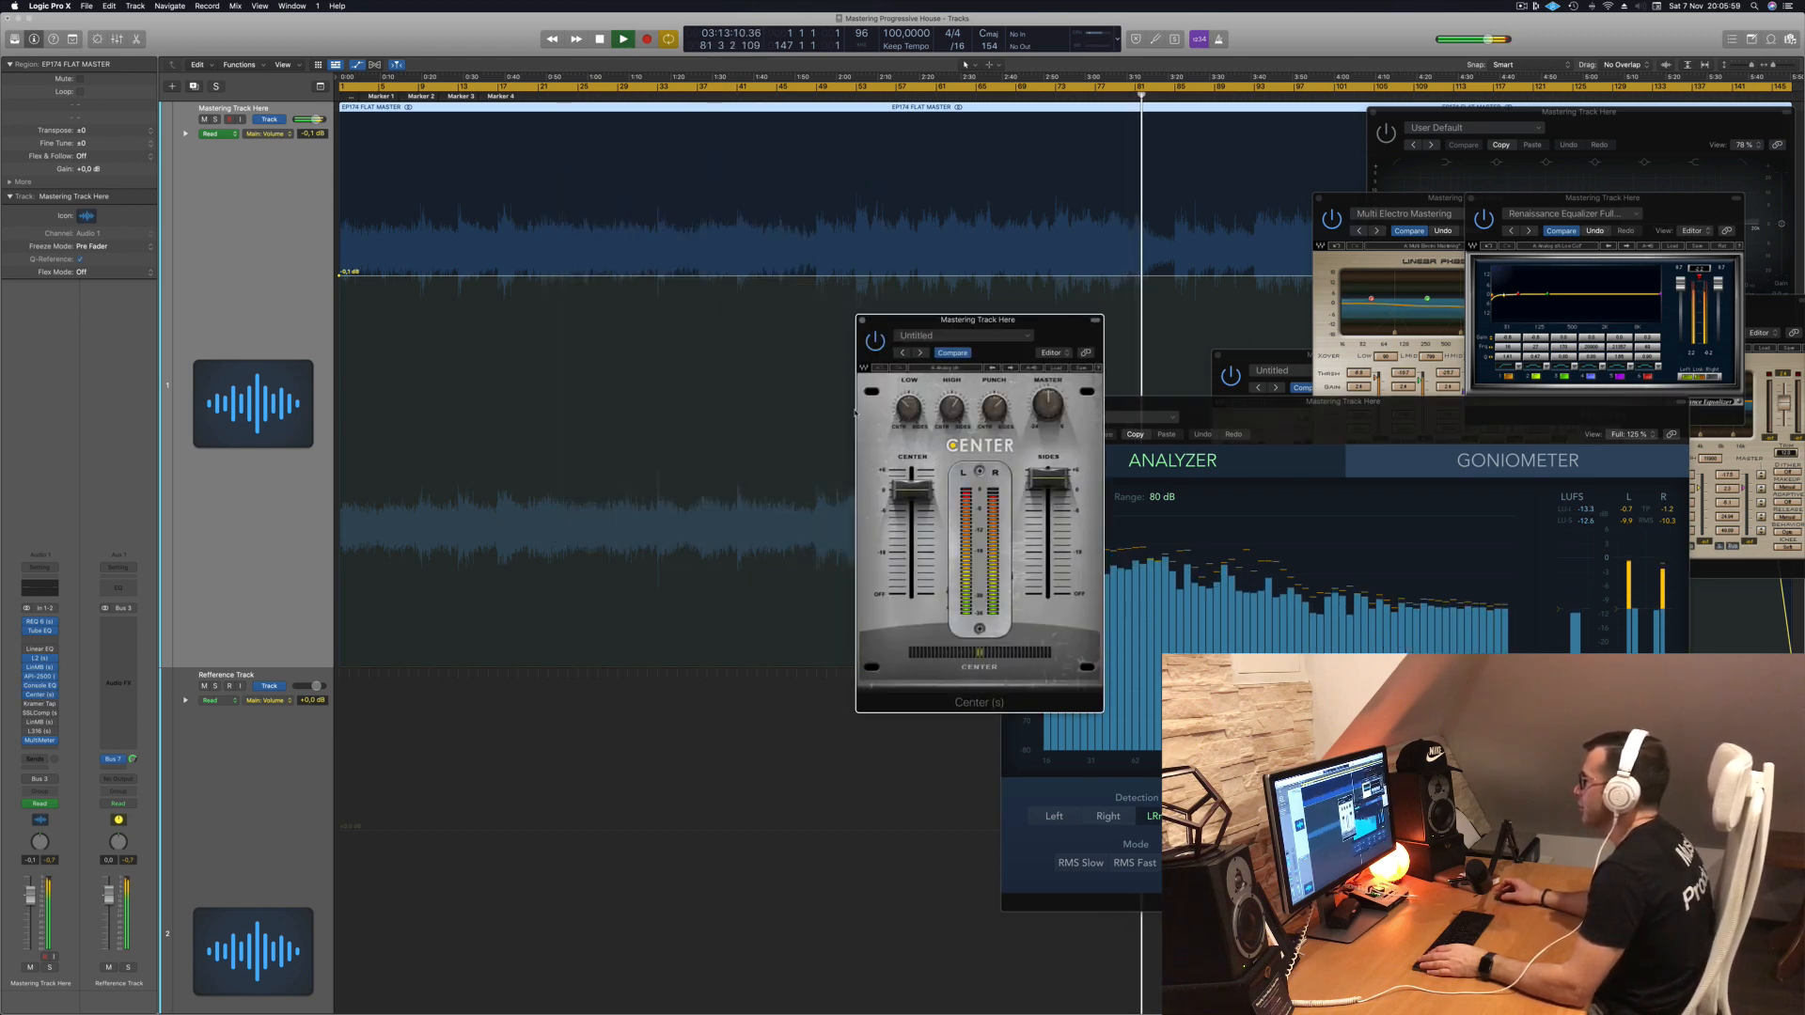
Step: Replay the sections from about bars 73 and 66, move the Center window clear of the analyzer, and fine-tune its Sides fader
left_click(1058, 94)
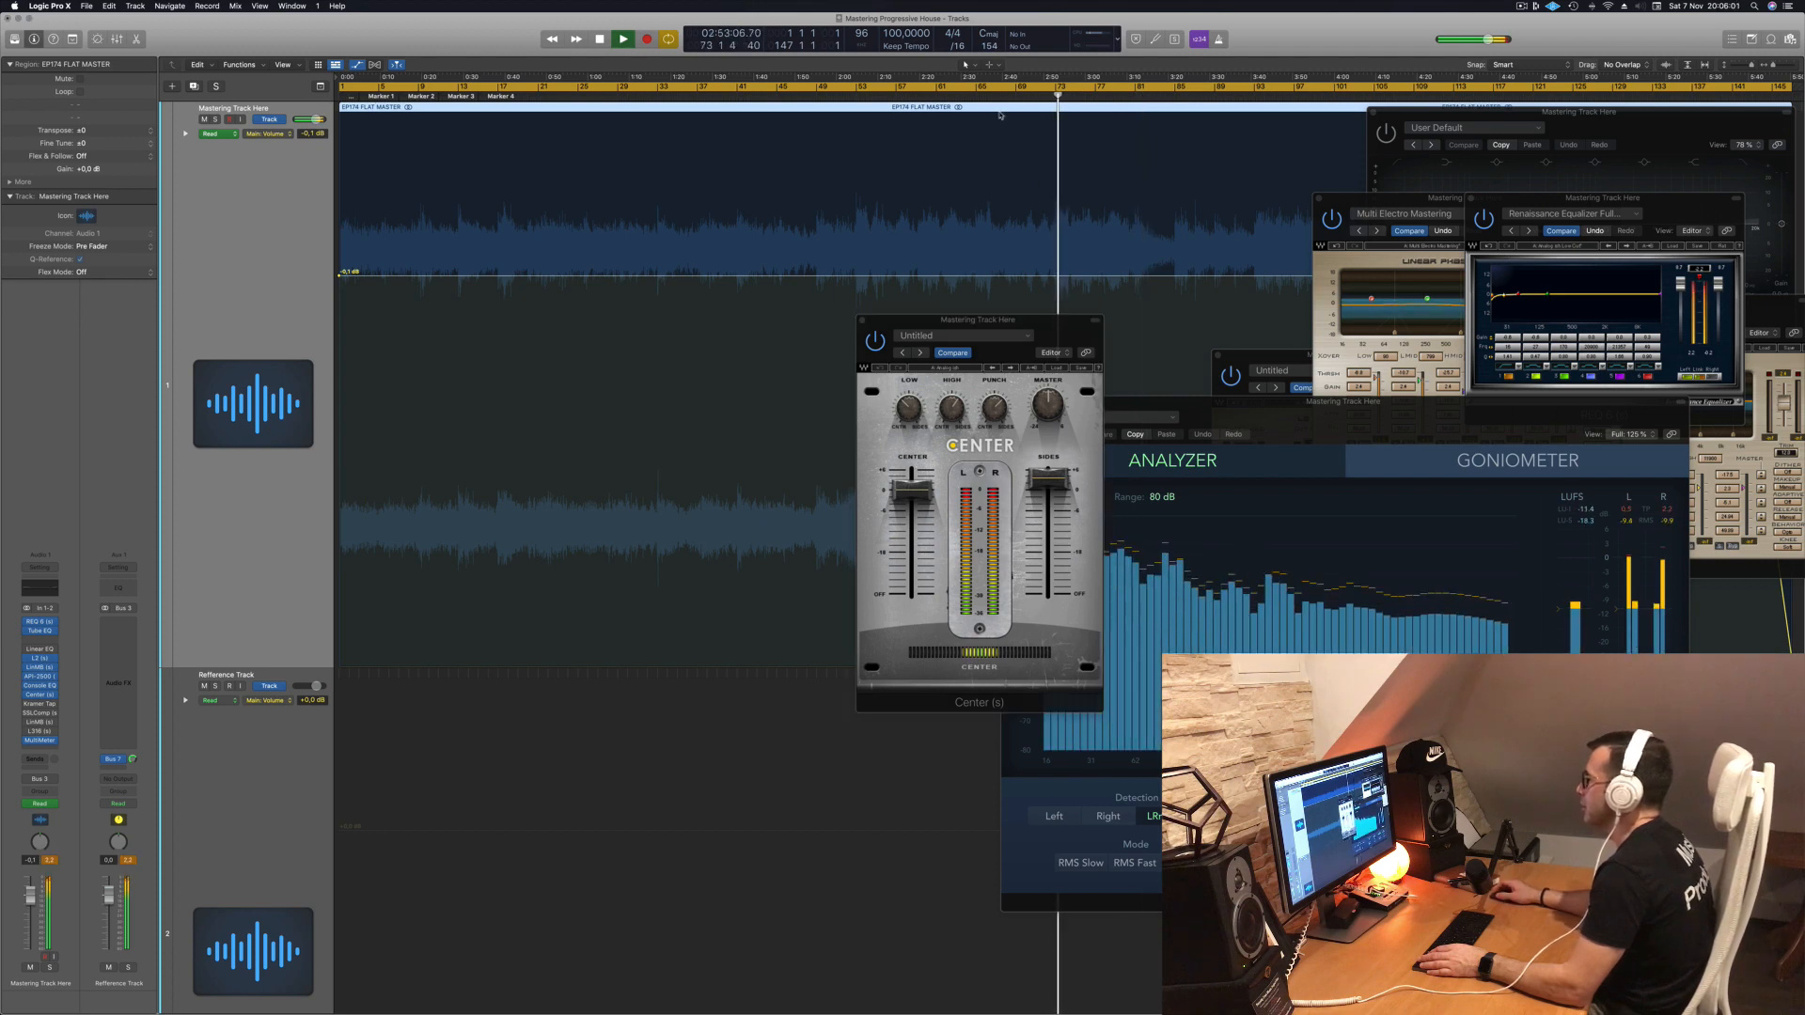
left_click(985, 94)
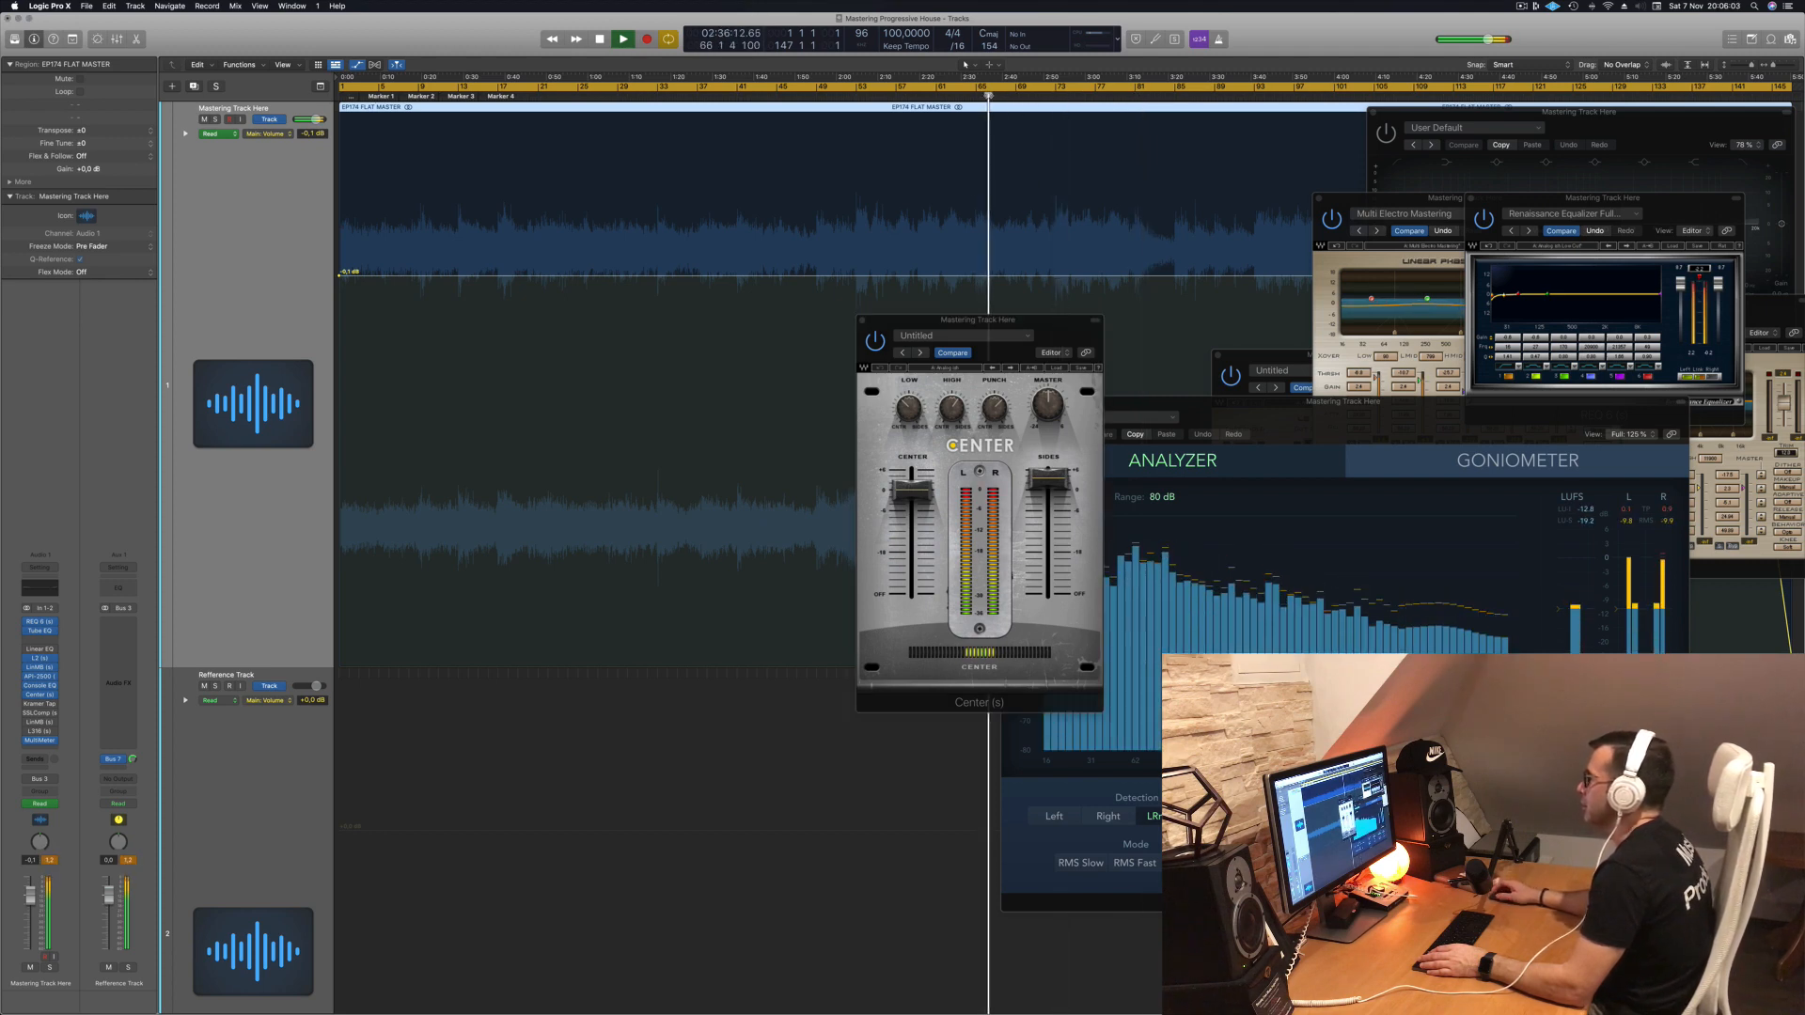
left_click_drag(1061, 321, 974, 288)
left_click_drag(961, 447, 960, 446)
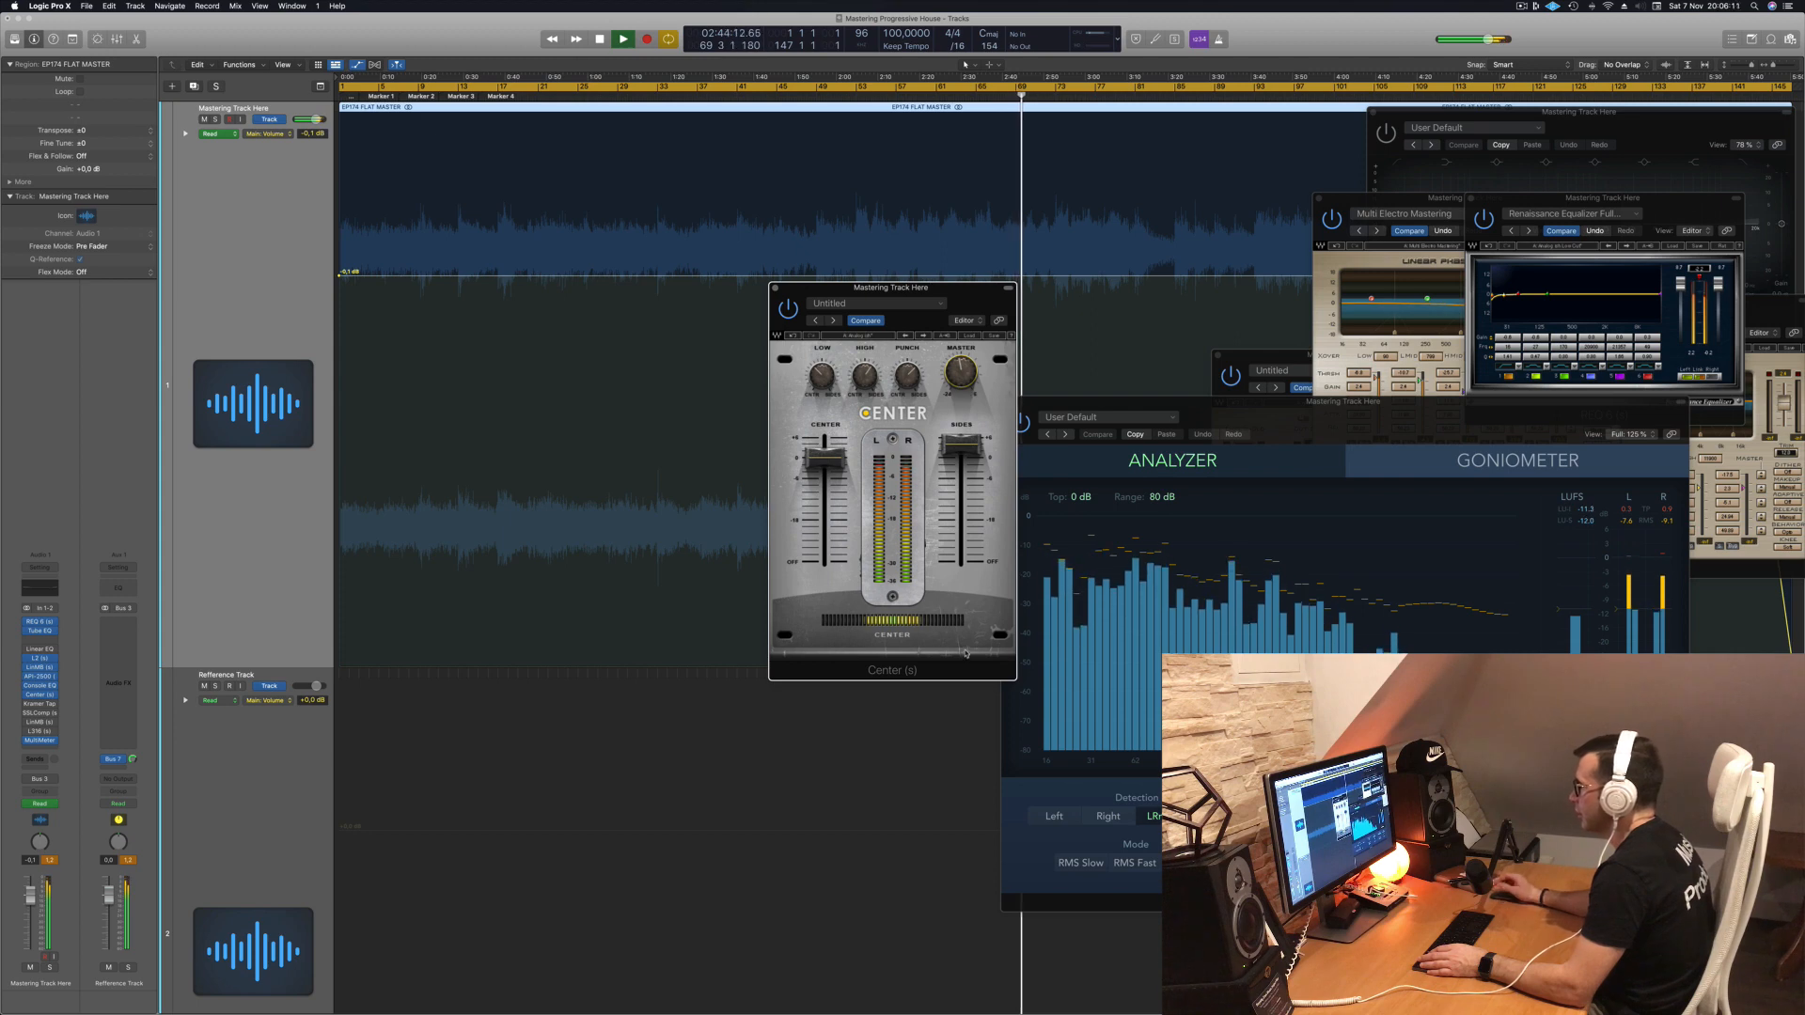
Step: Replay the opening of the track repeatedly to compare the sound with Center bypassed and enabled
key("space")
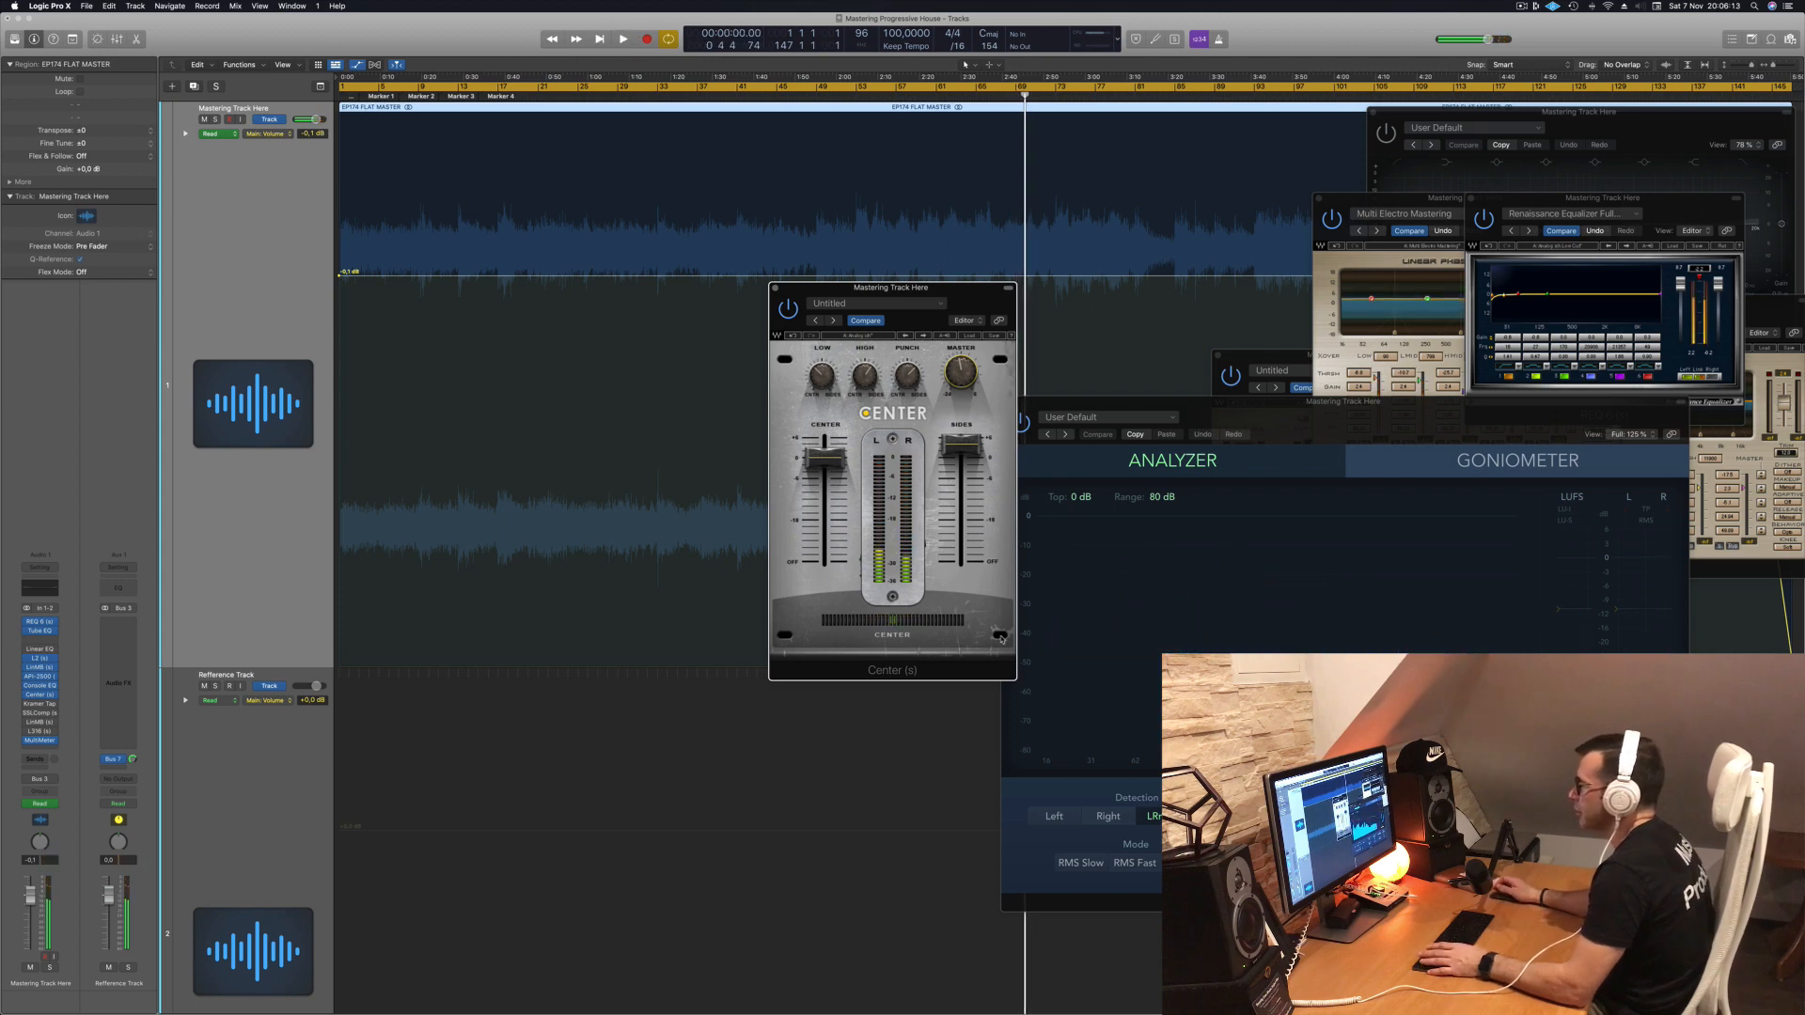
key("Return")
key("space")
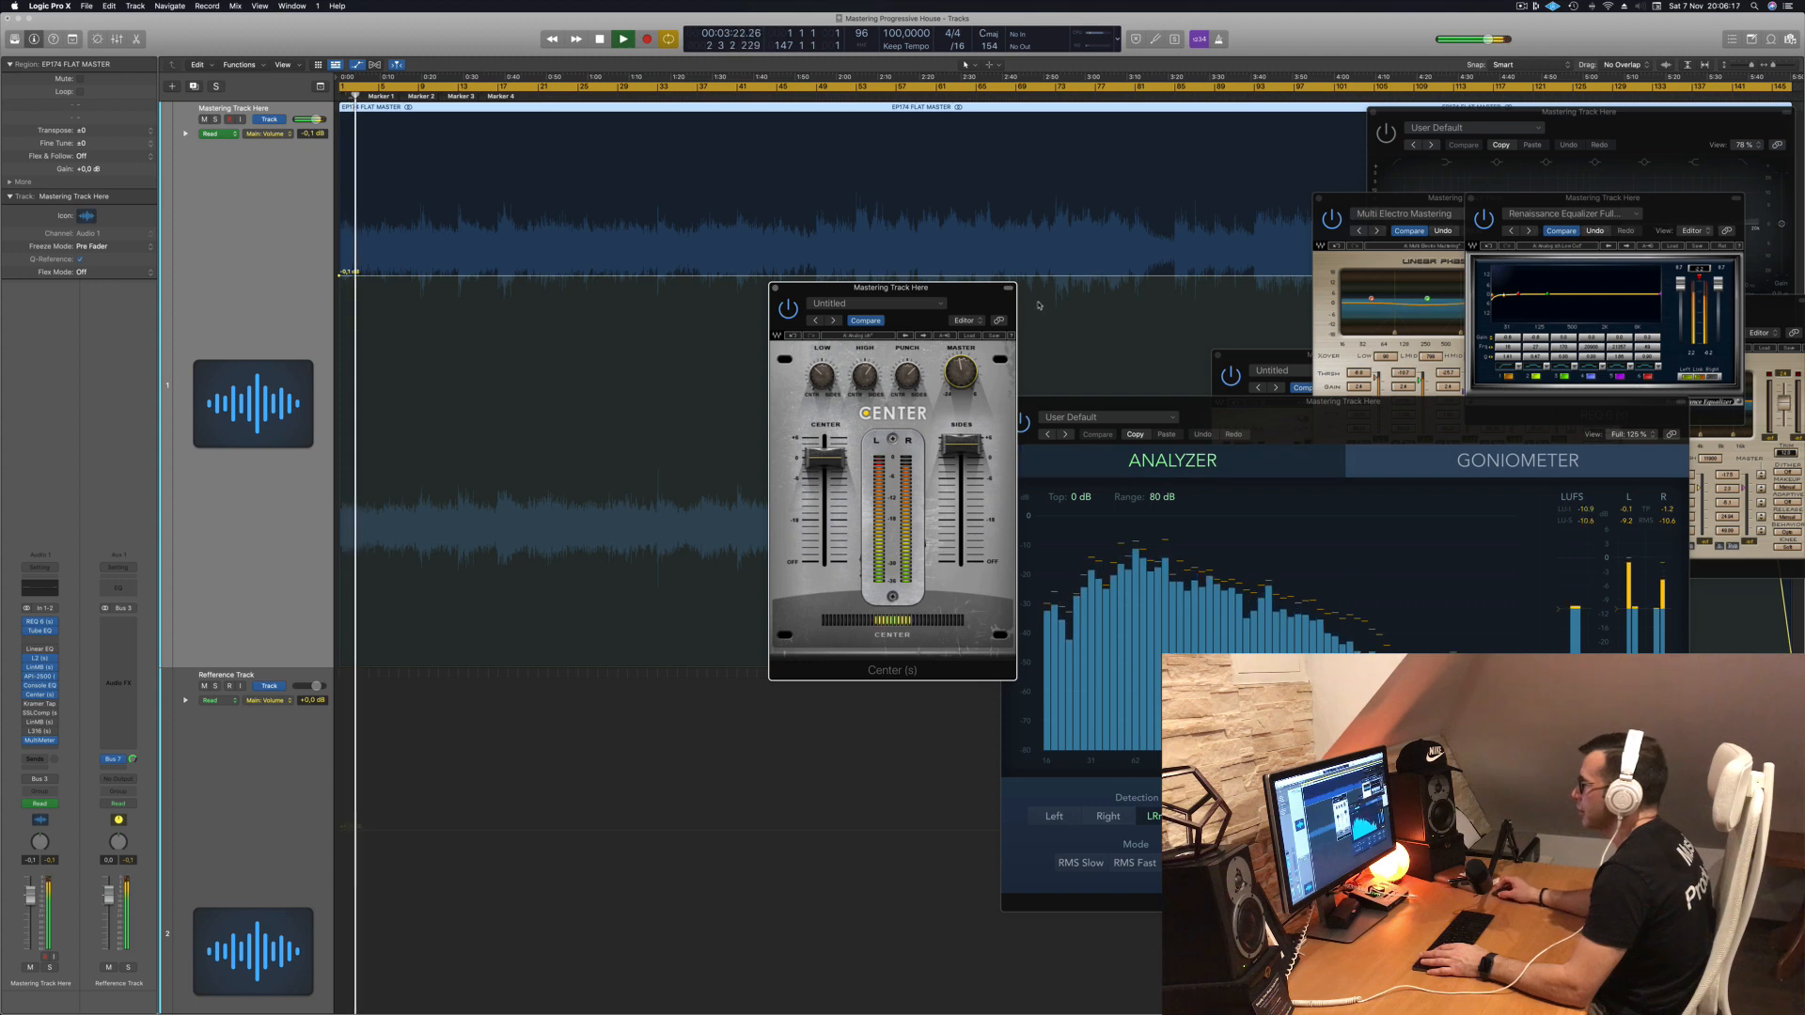
key("space")
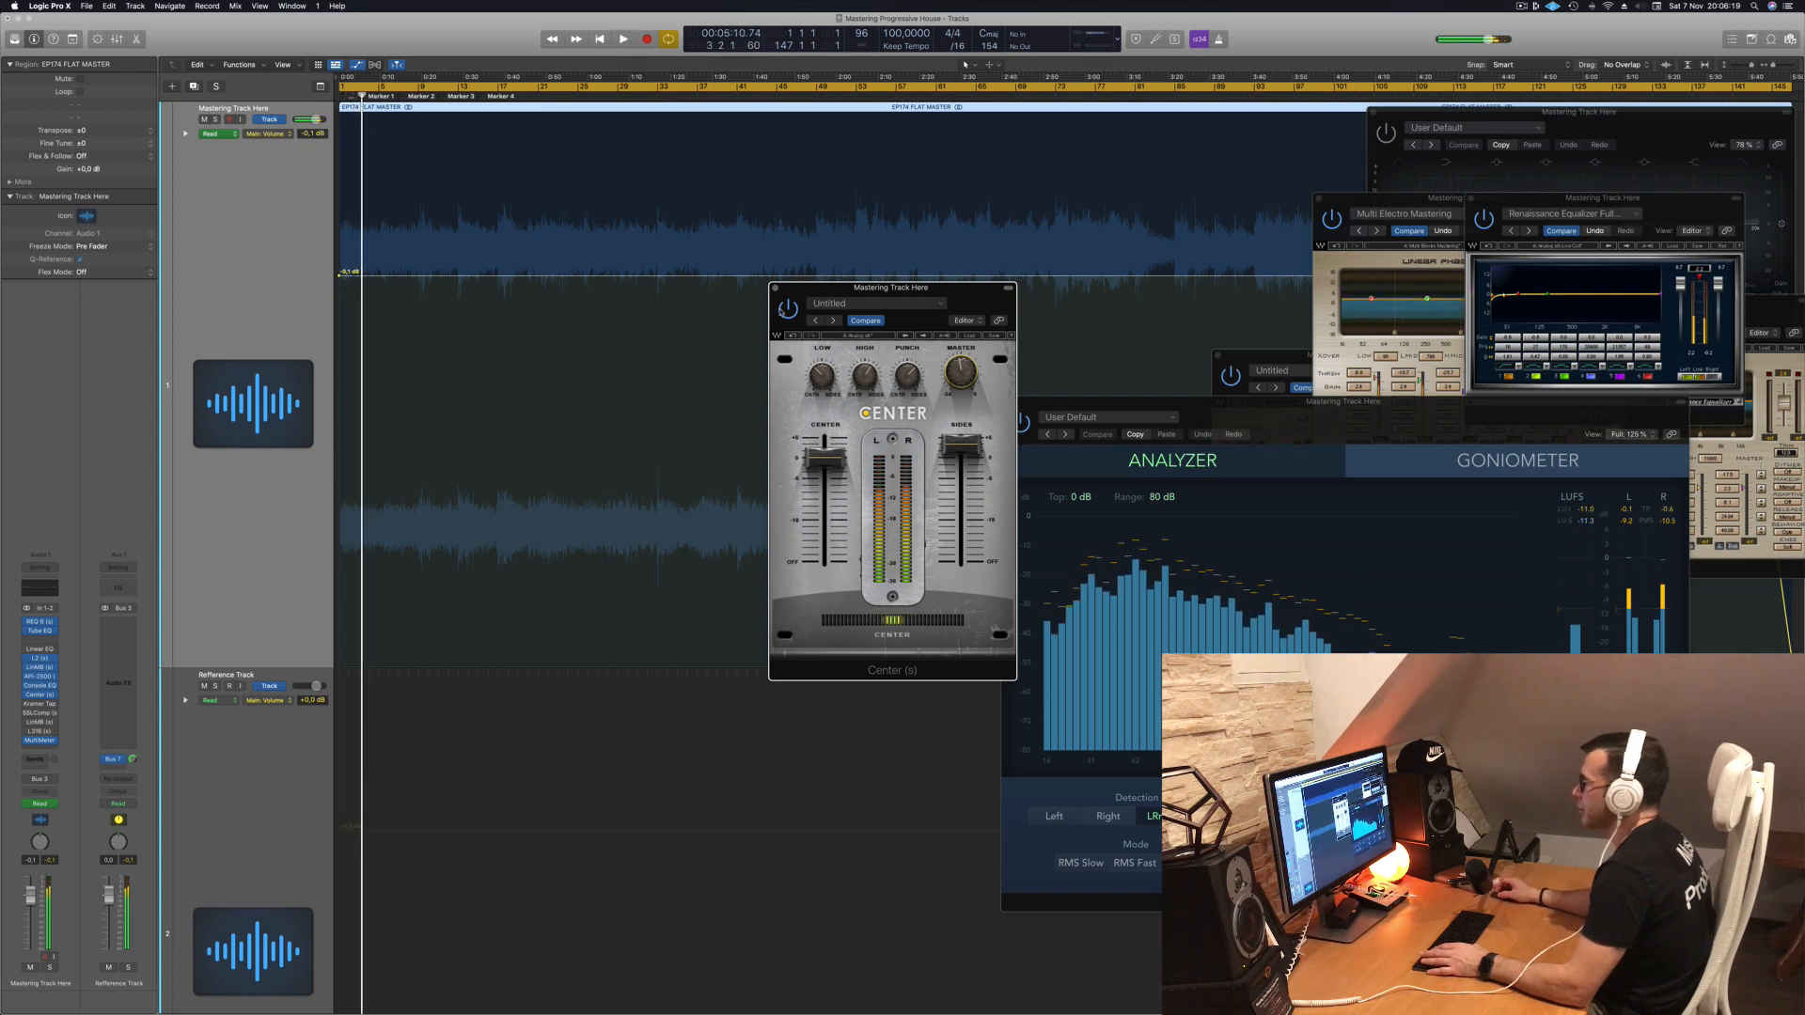
key("Return")
key("space")
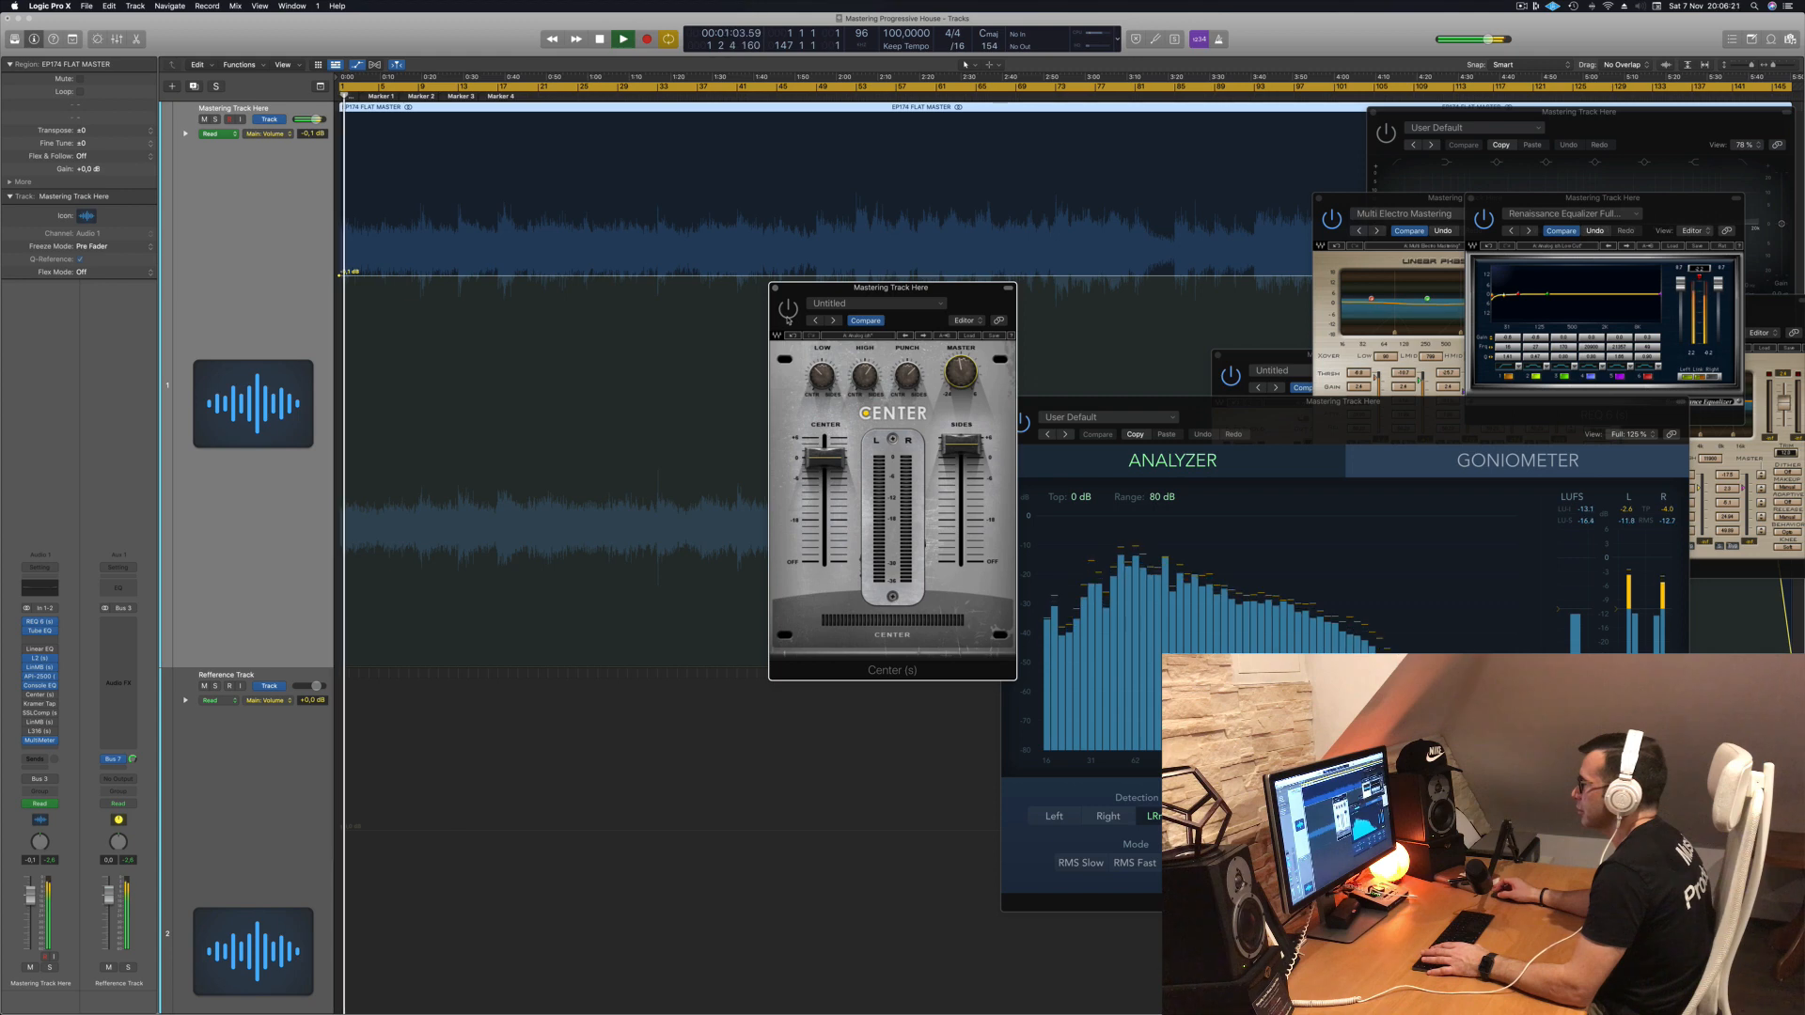
key("space")
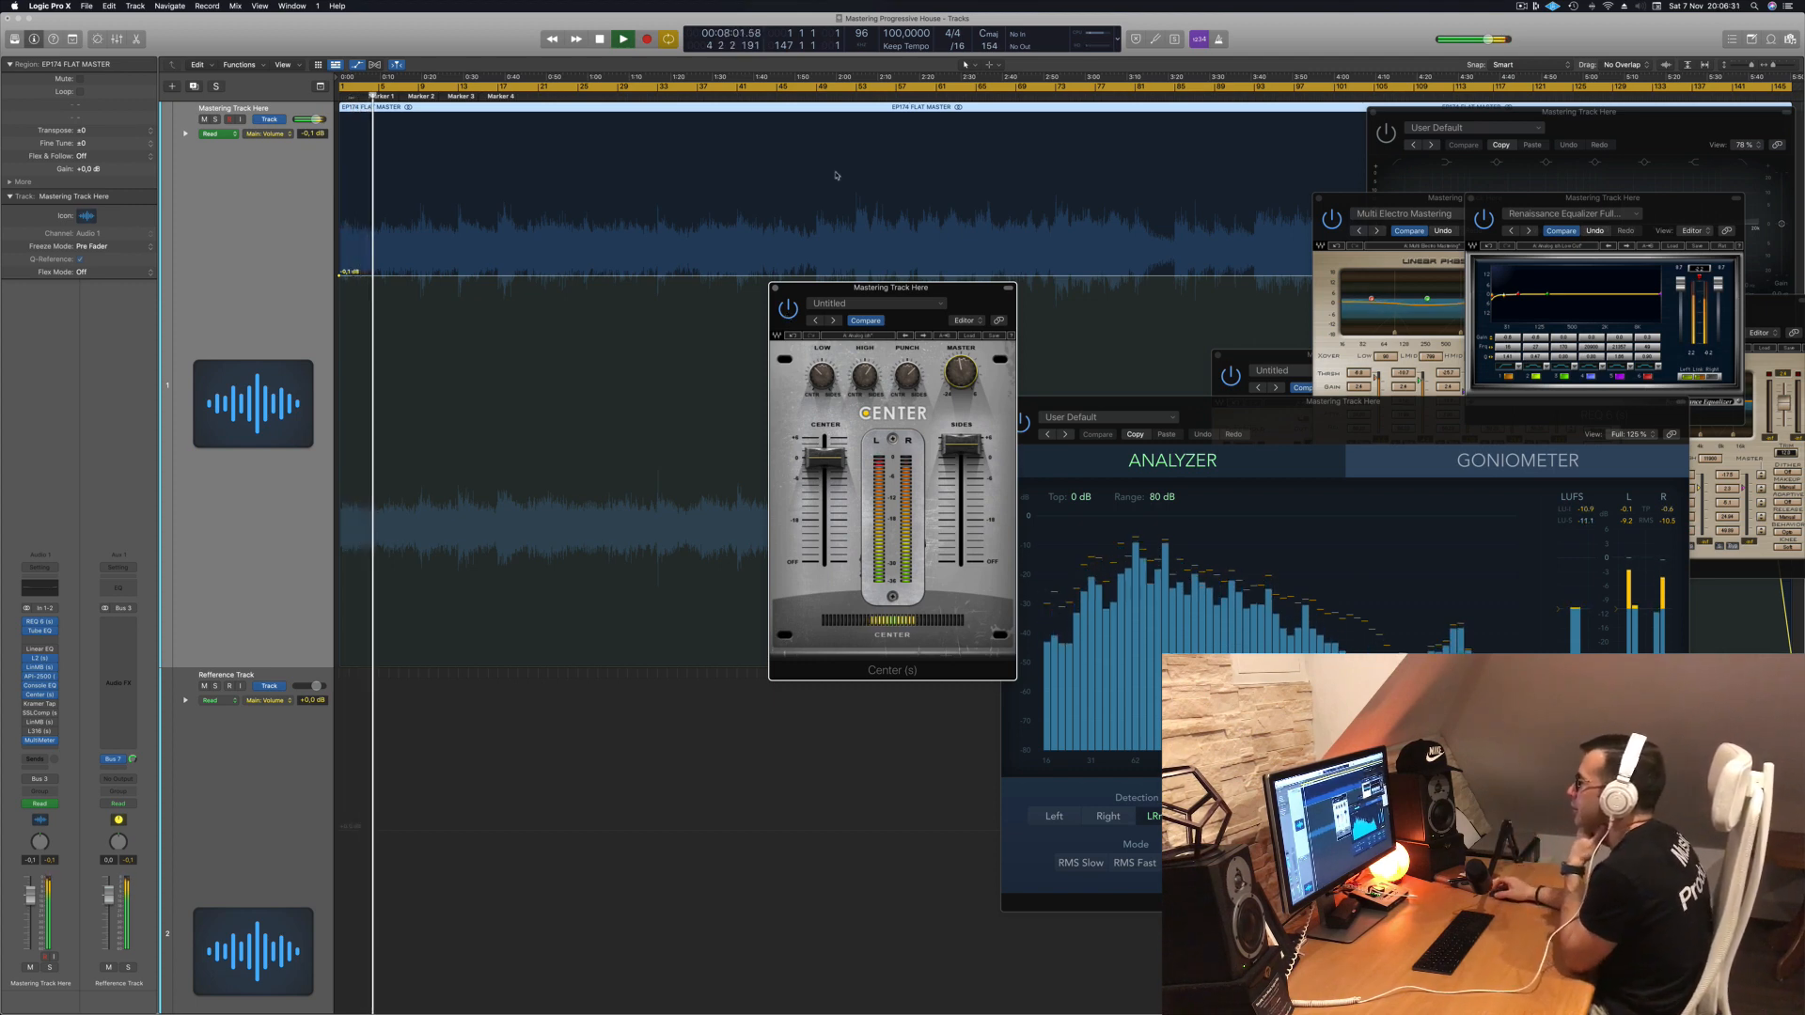
Step: Rearrange the Center, REQ 6 and Multi Electro Mastering LinMB windows to make room around the analyzer
left_click_drag(980, 313, 961, 389)
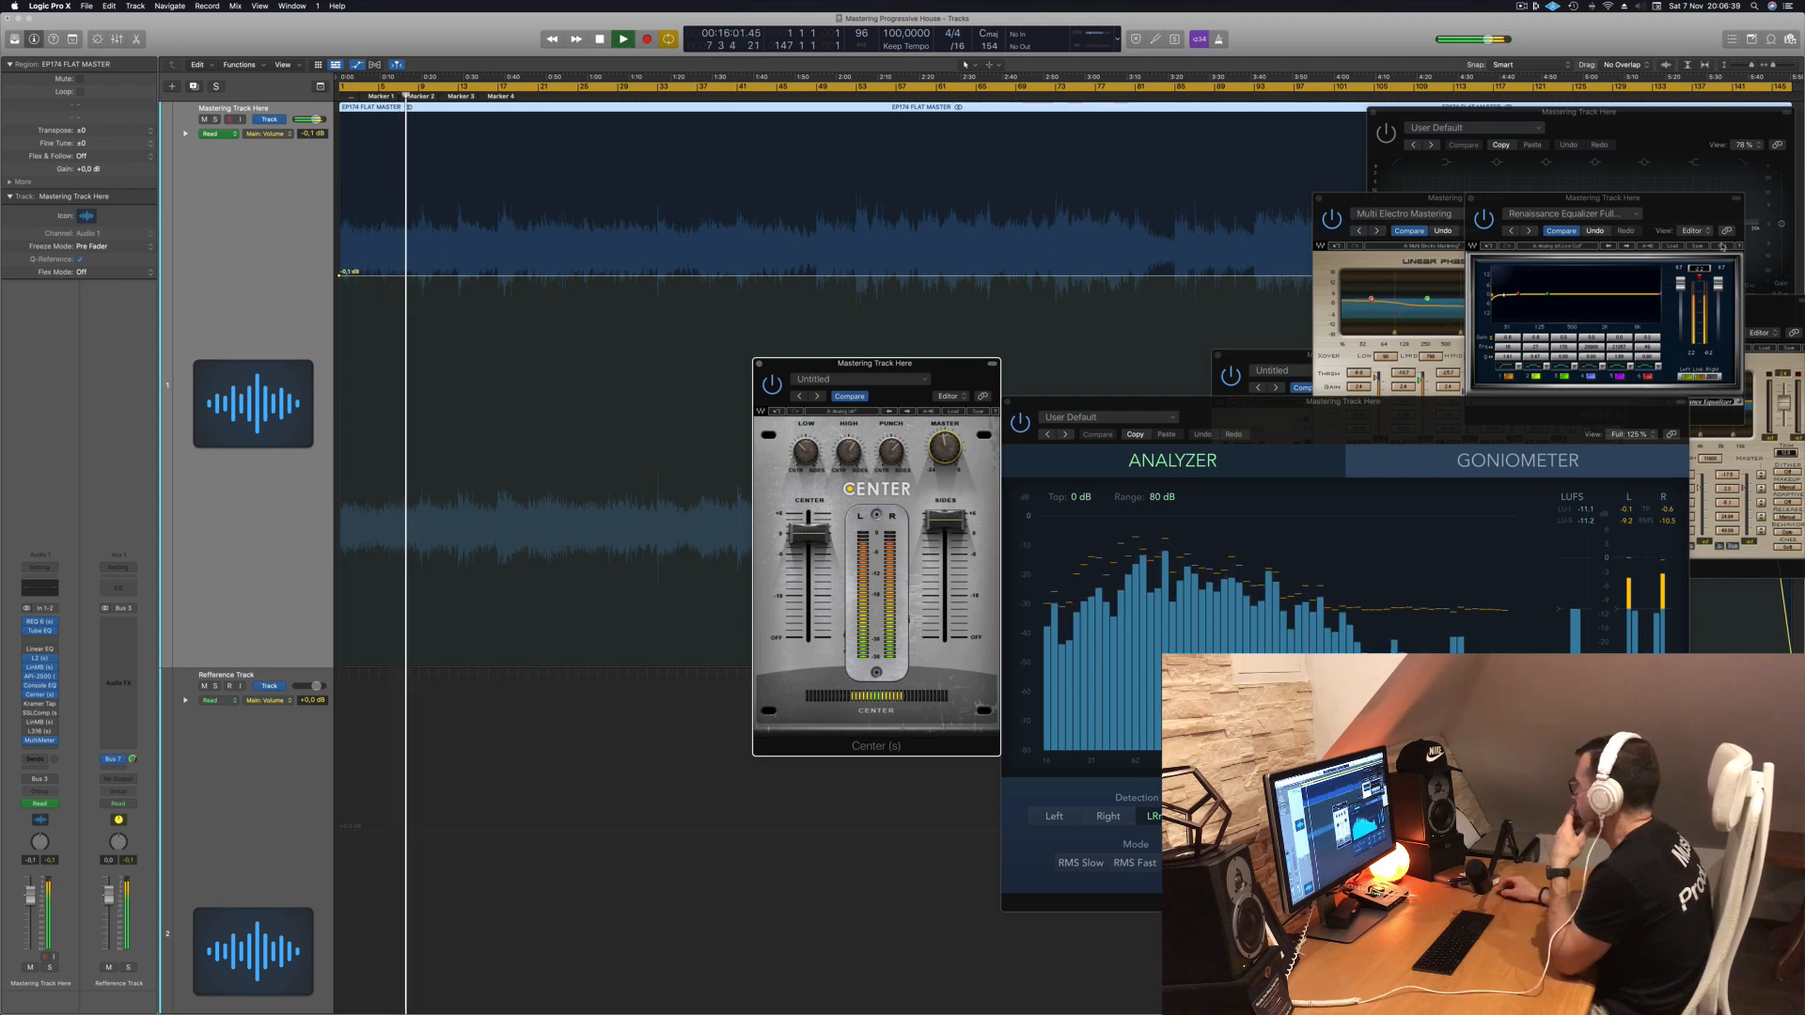
left_click(1641, 233)
left_click_drag(1642, 233, 1641, 405)
left_click_drag(1591, 212, 1313, 124)
left_click_drag(1598, 370, 1671, 302)
left_click_drag(939, 379, 969, 474)
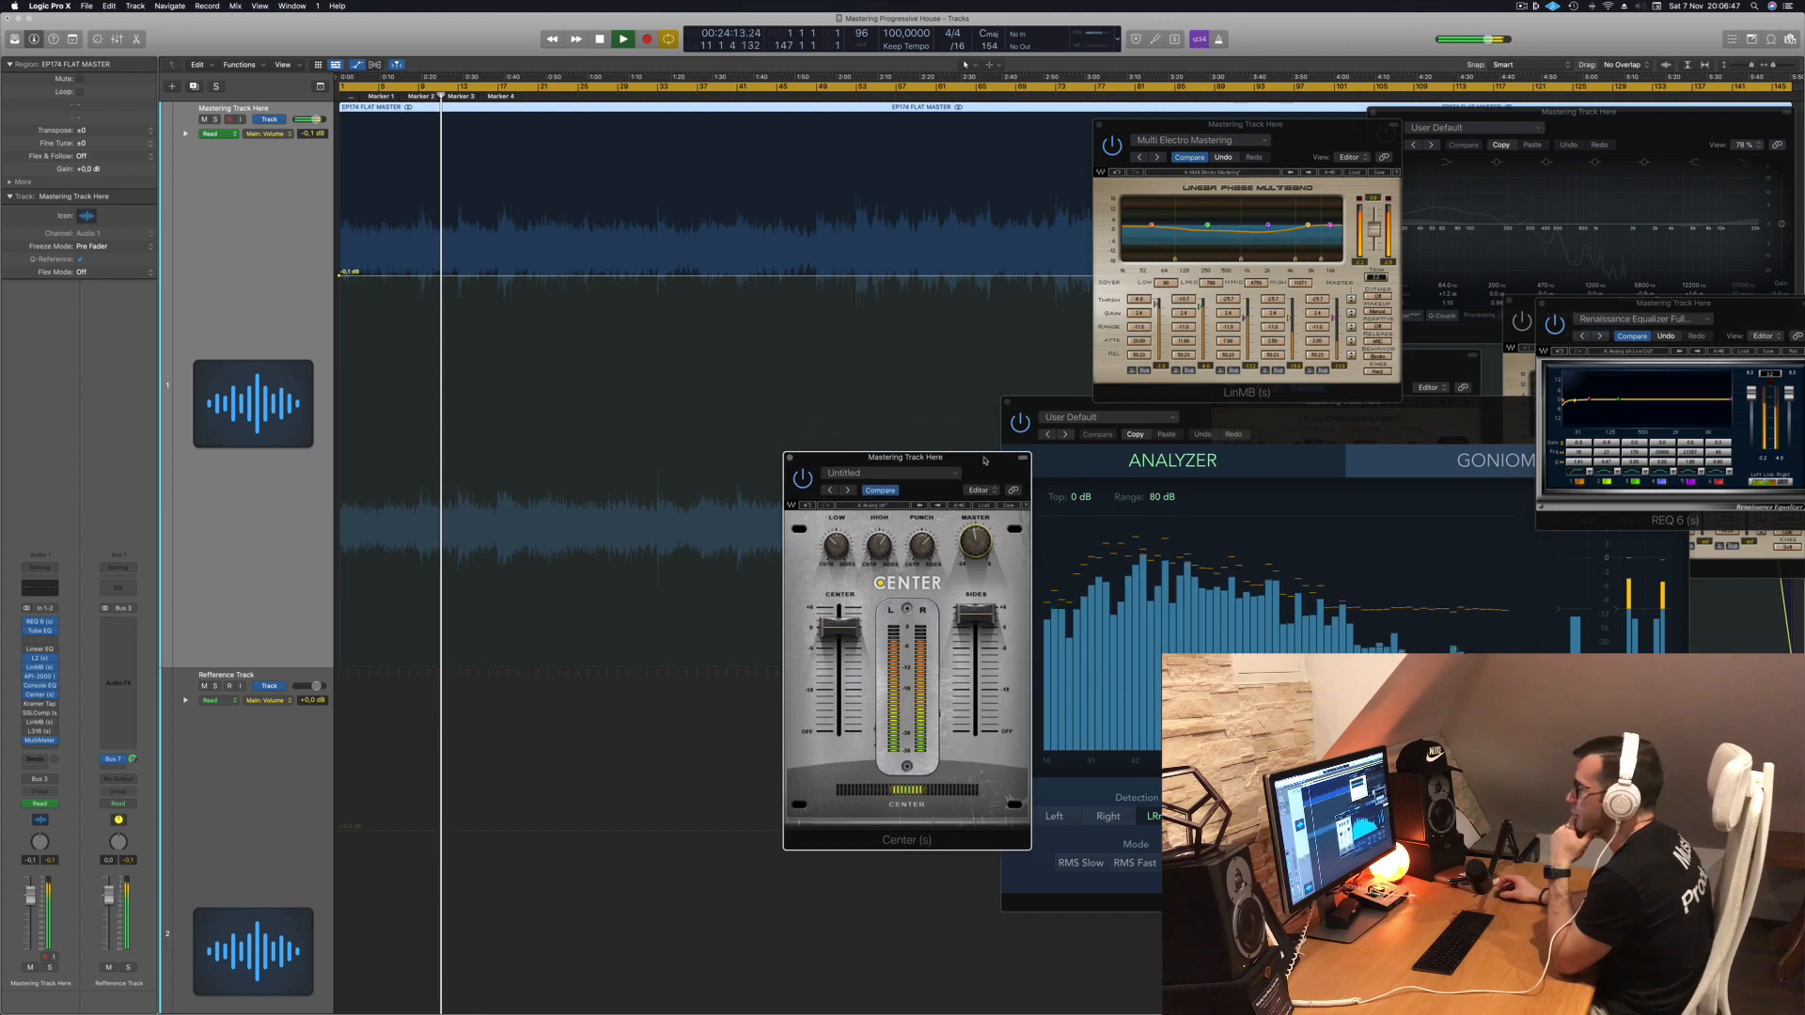
Step: Open Kramer Tape and the SSLComp bus compressor on the mastering track, and close the Kramer Tape window
left_click(39, 705)
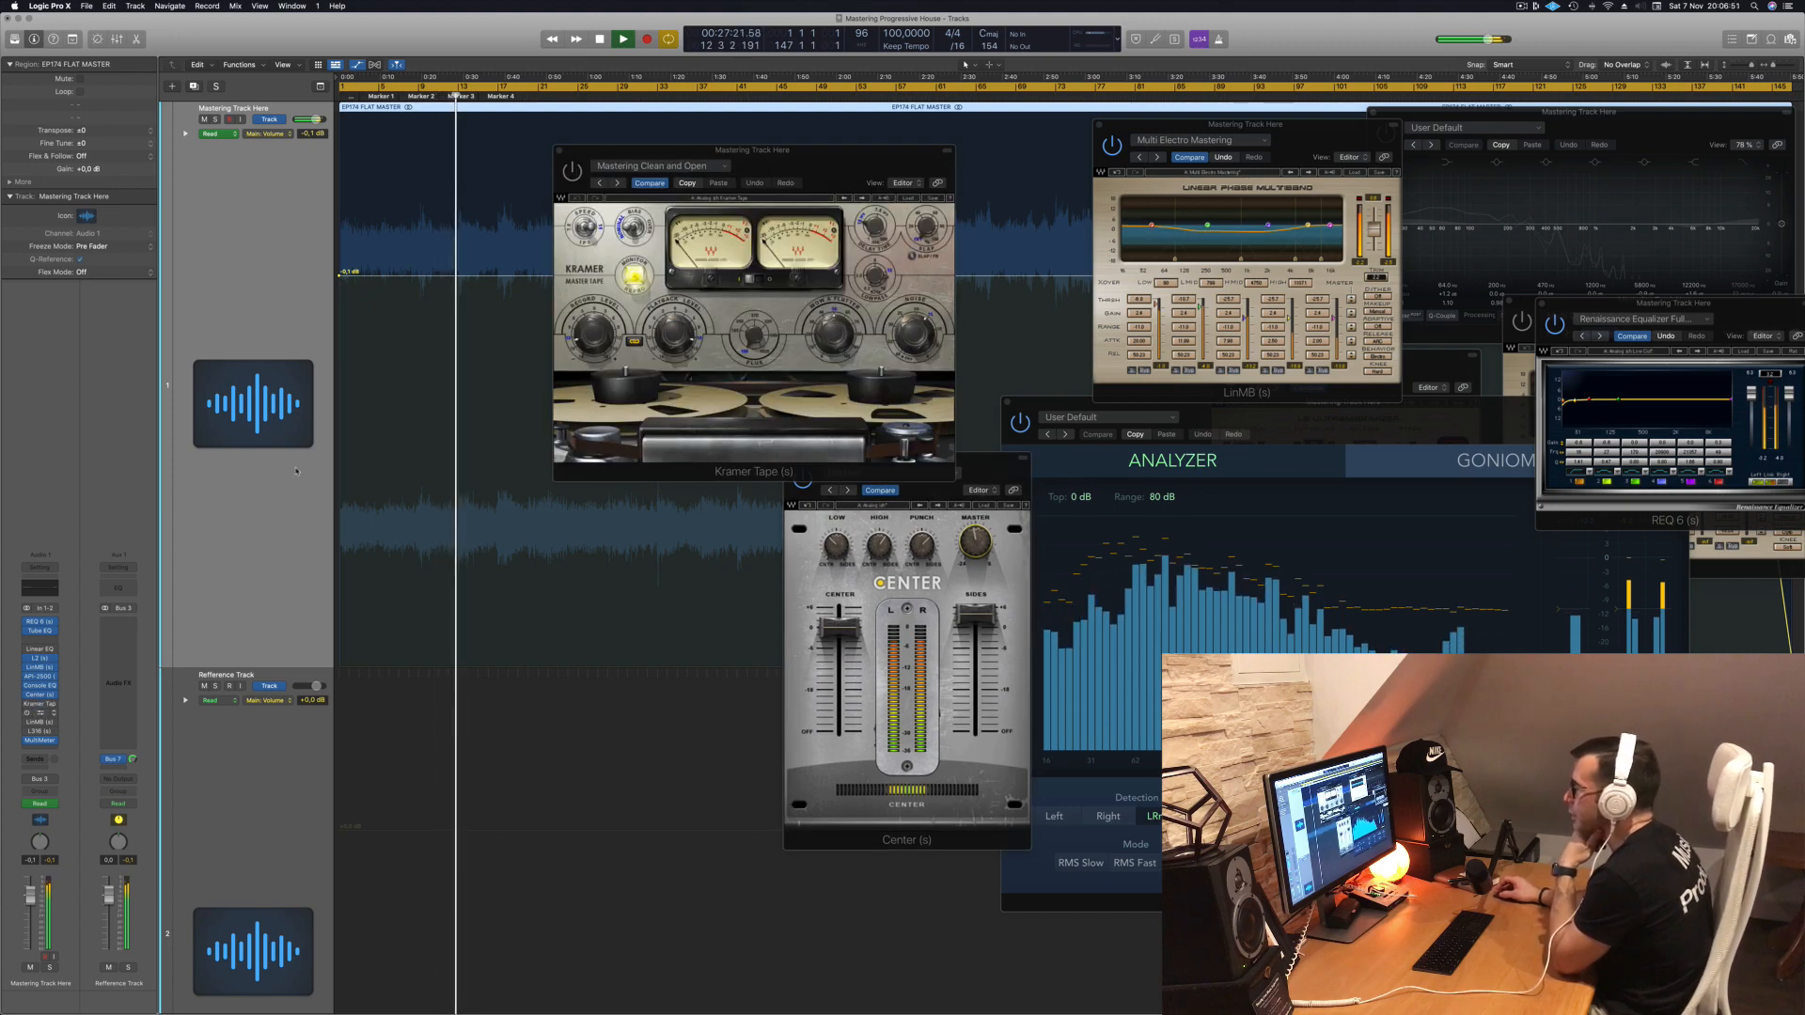
left_click(40, 714)
left_click_drag(594, 151, 879, 379)
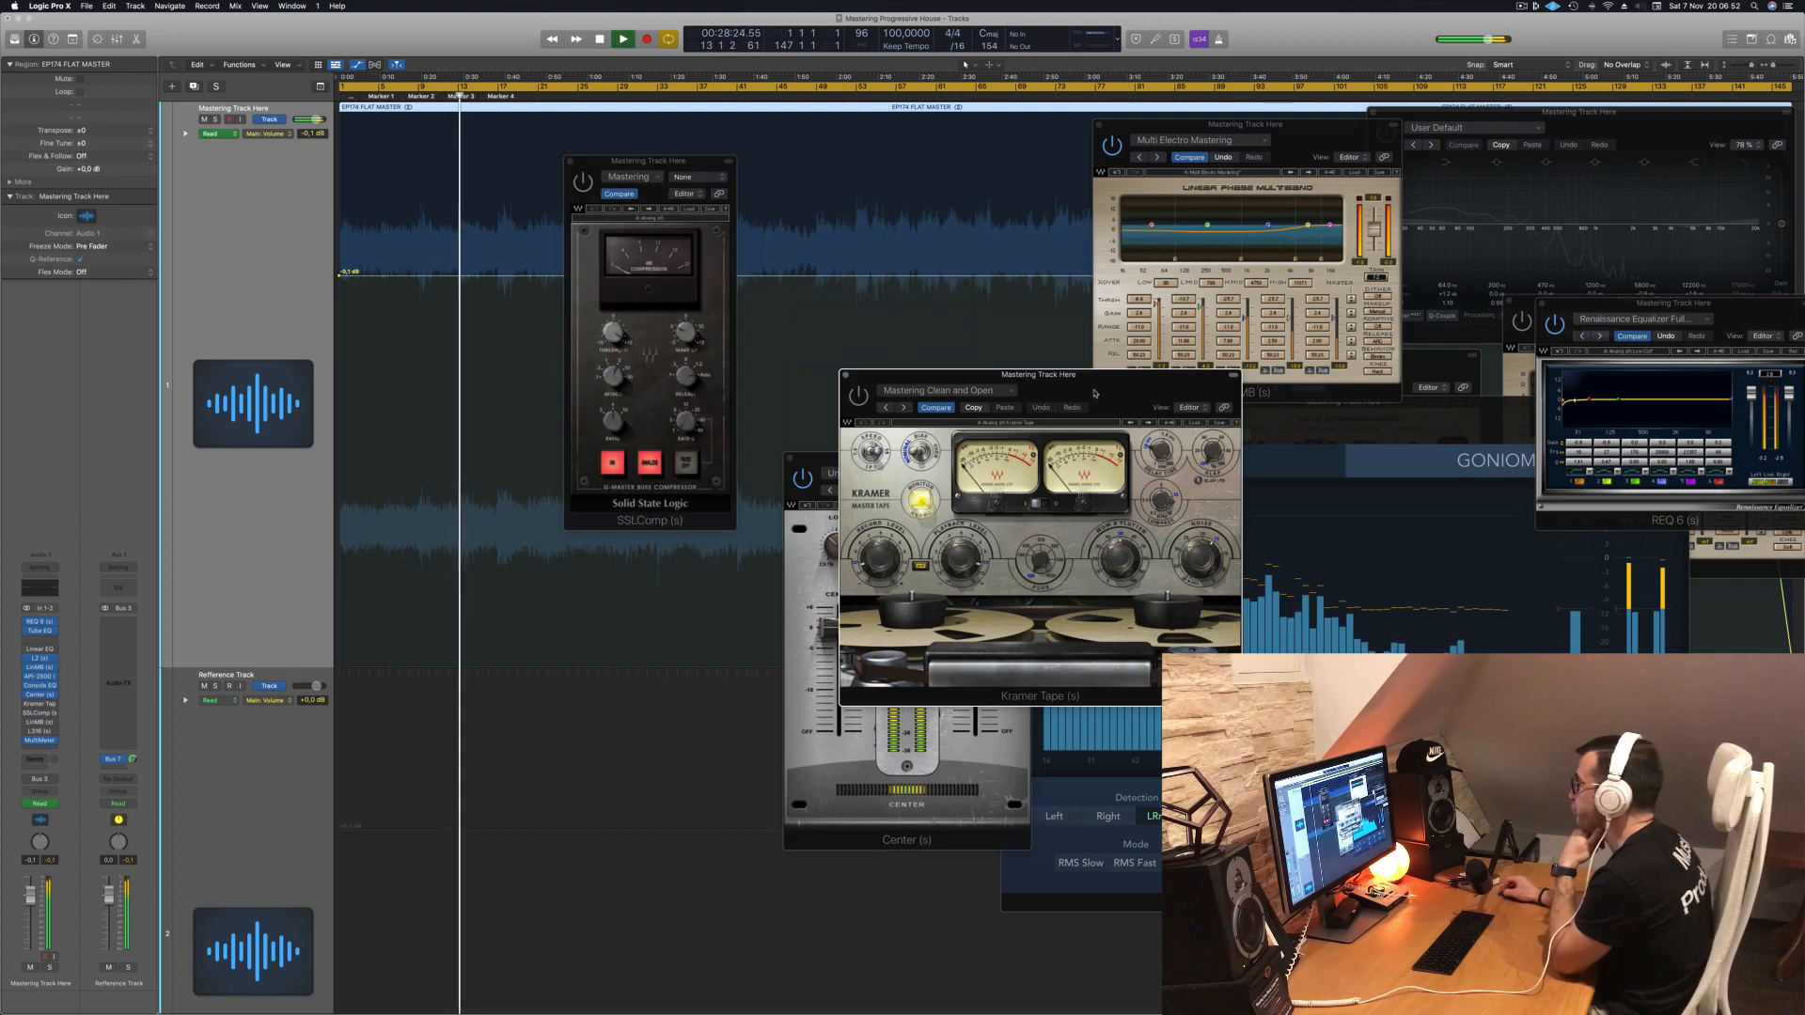
left_click(845, 374)
Step: Enable the SSLComp with its Mastering preset and replay the opening of the track repeatedly to audition the compression
left_click_drag(675, 166, 703, 336)
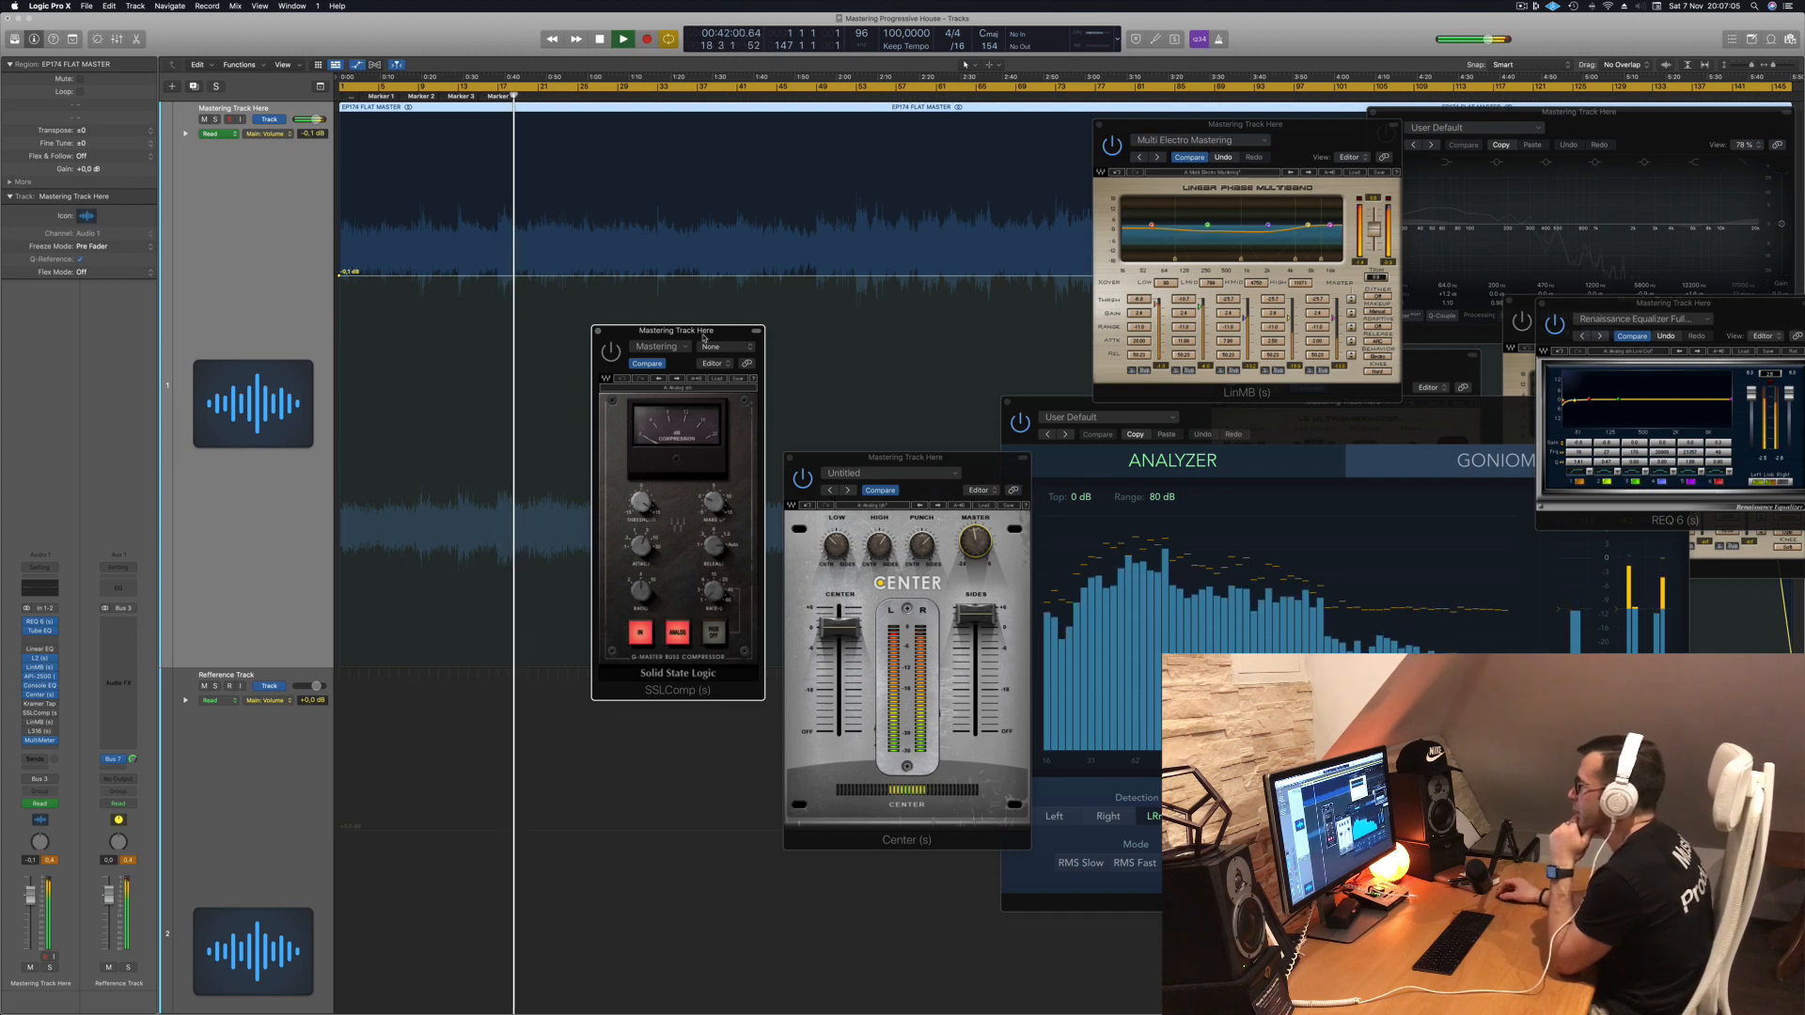
left_click_drag(703, 336, 706, 335)
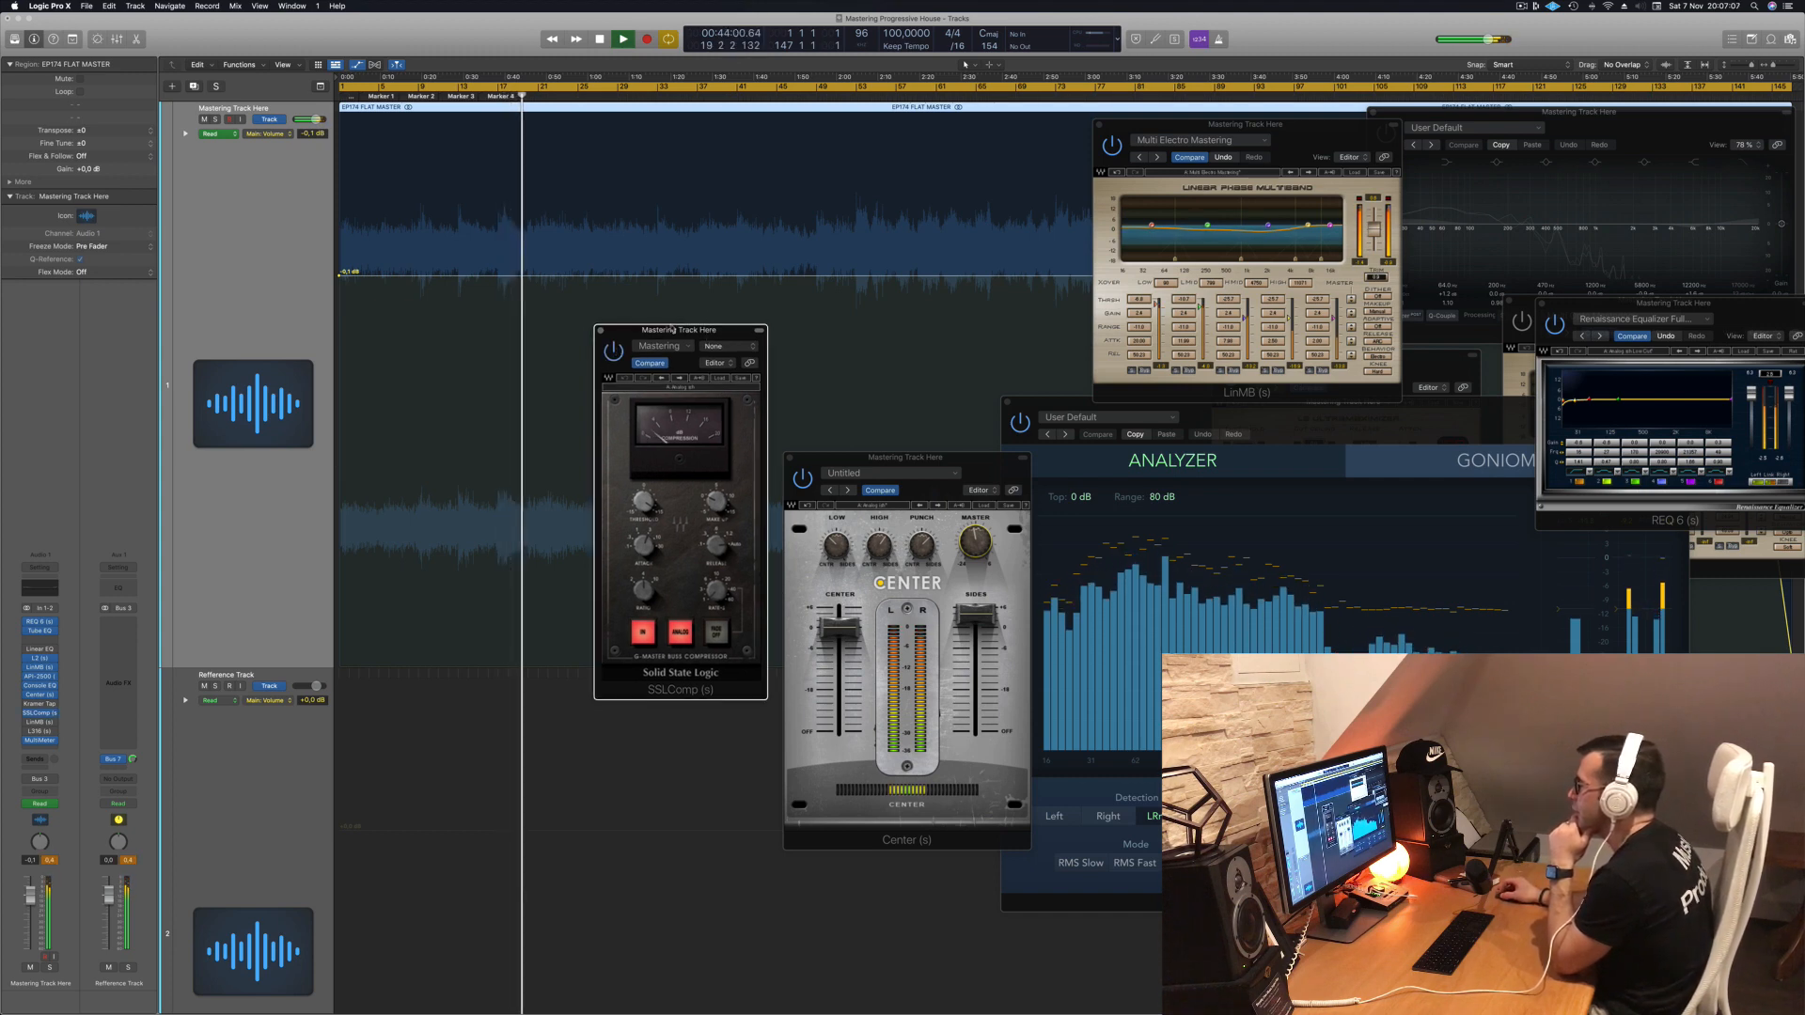
key("Return")
key("space")
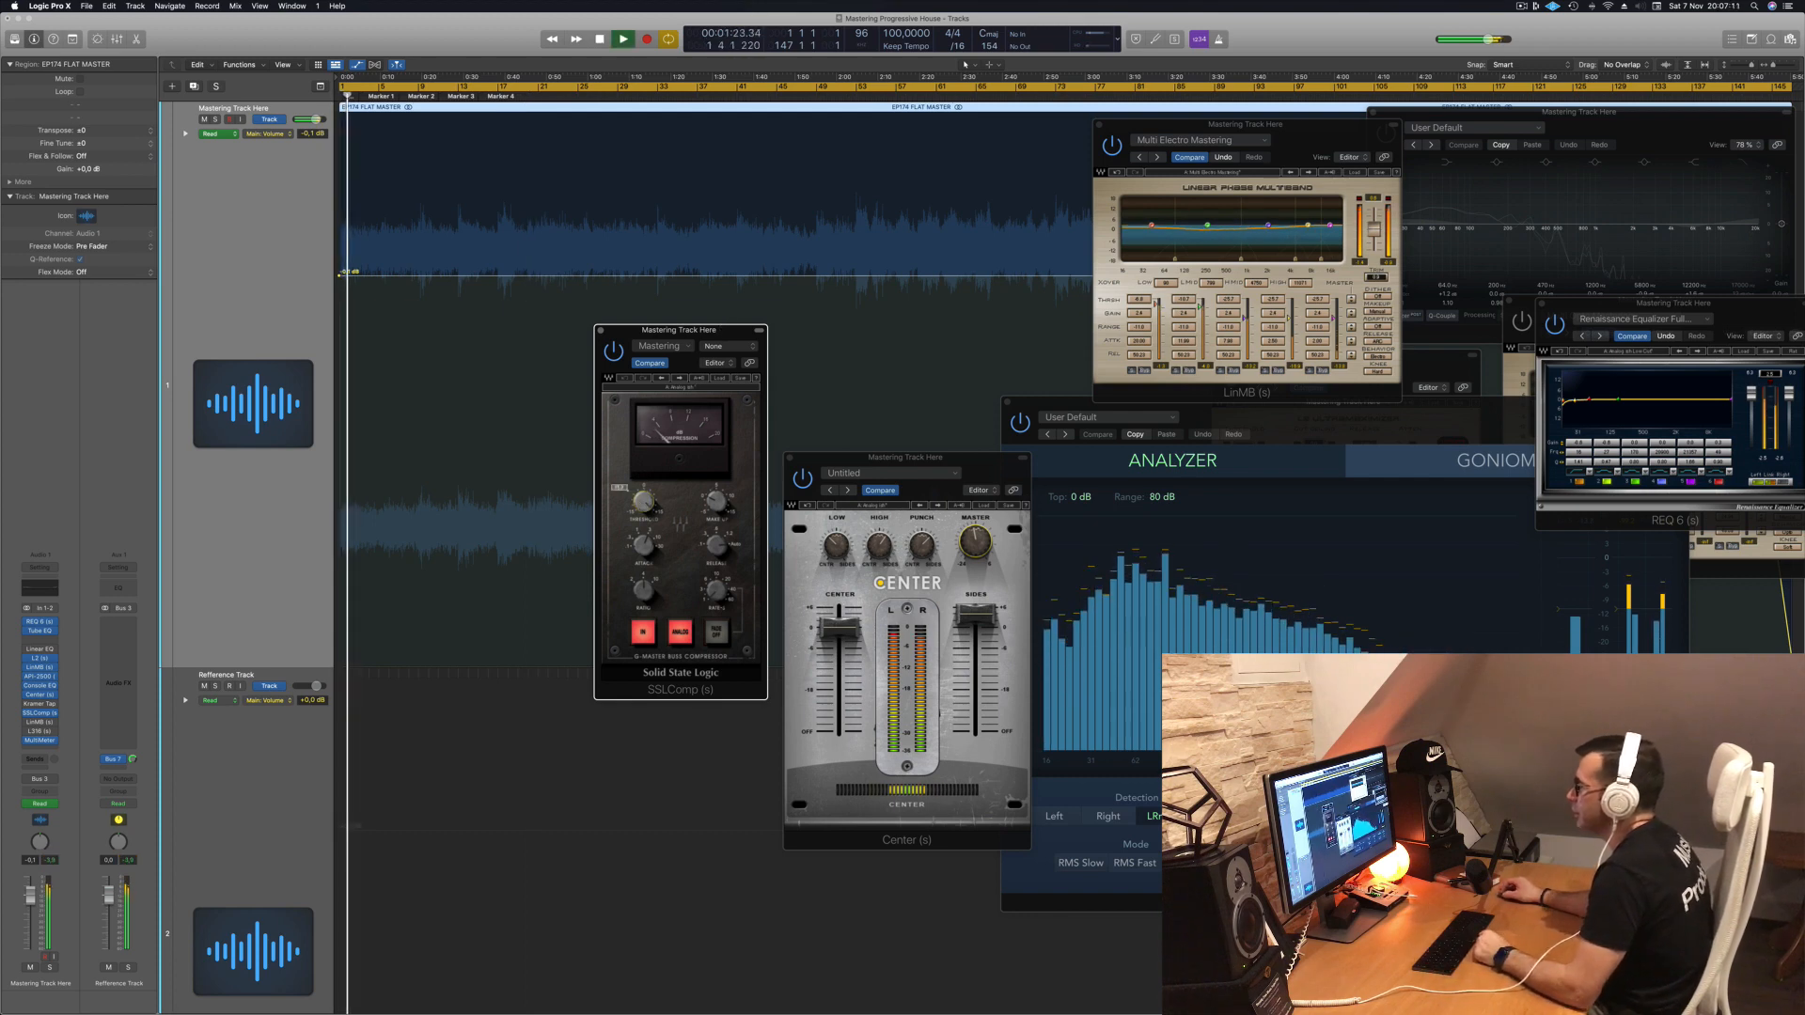
key("Return")
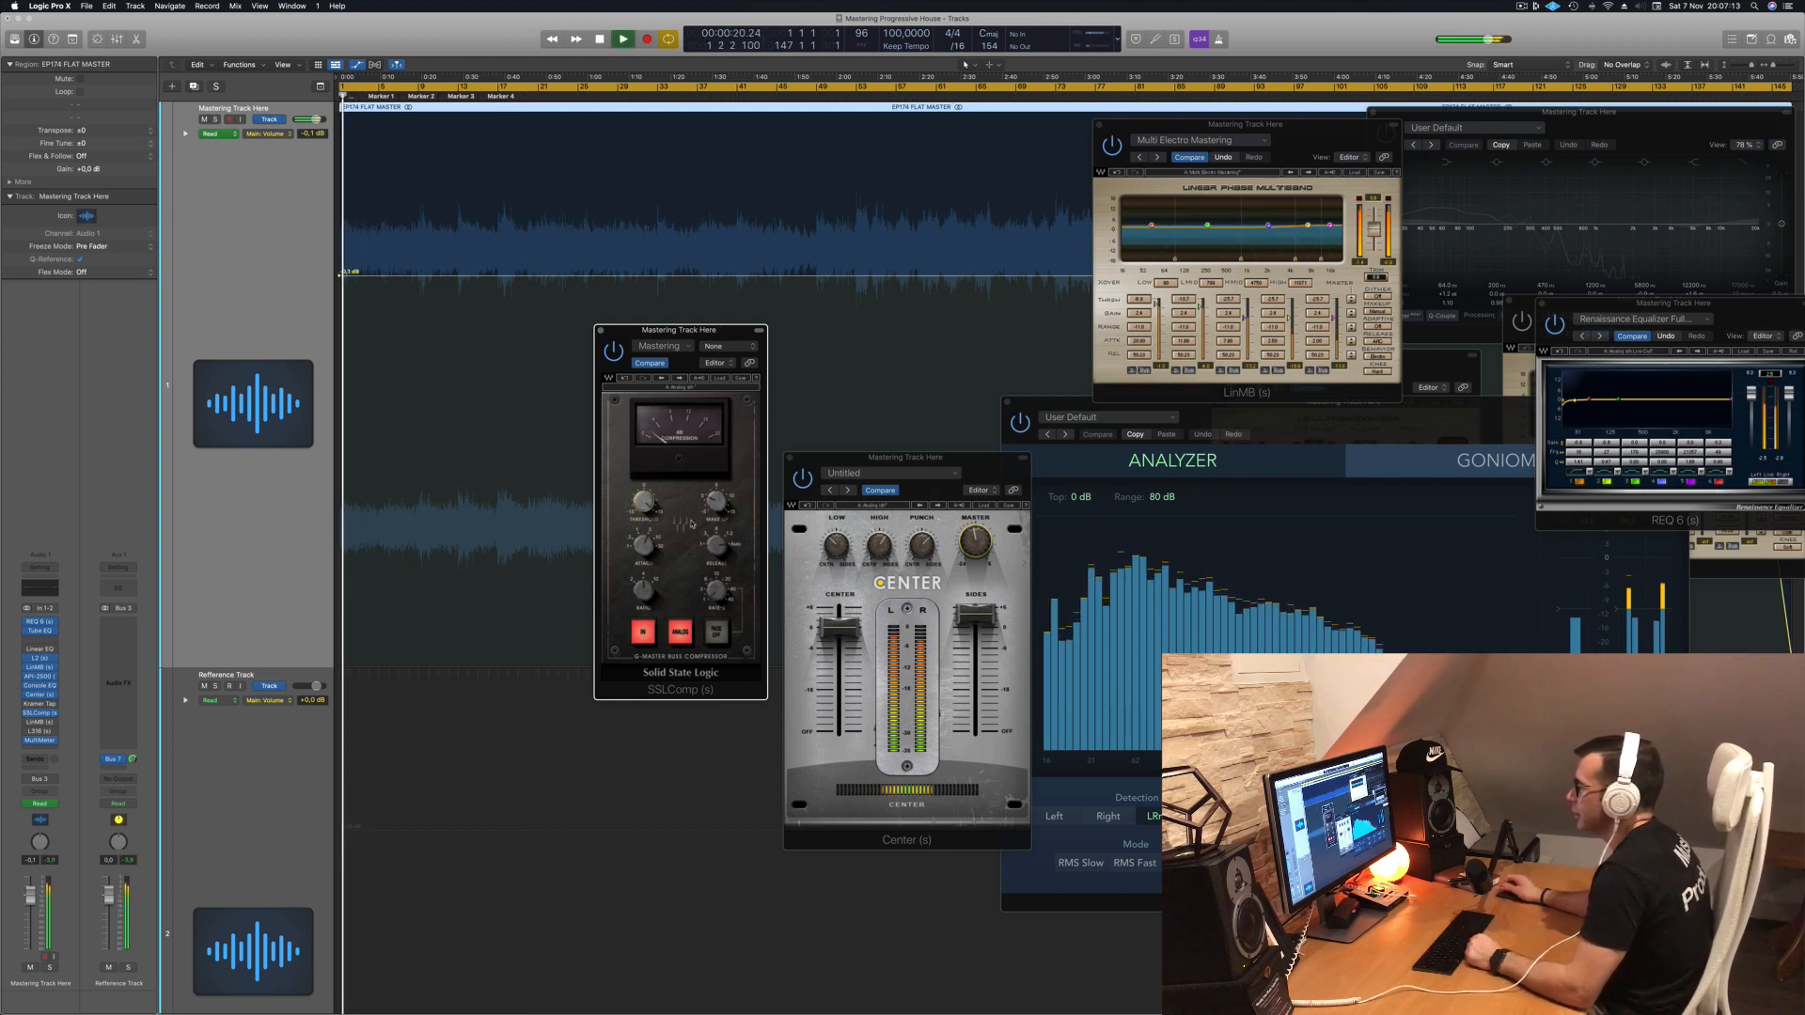
key("Return")
key("space")
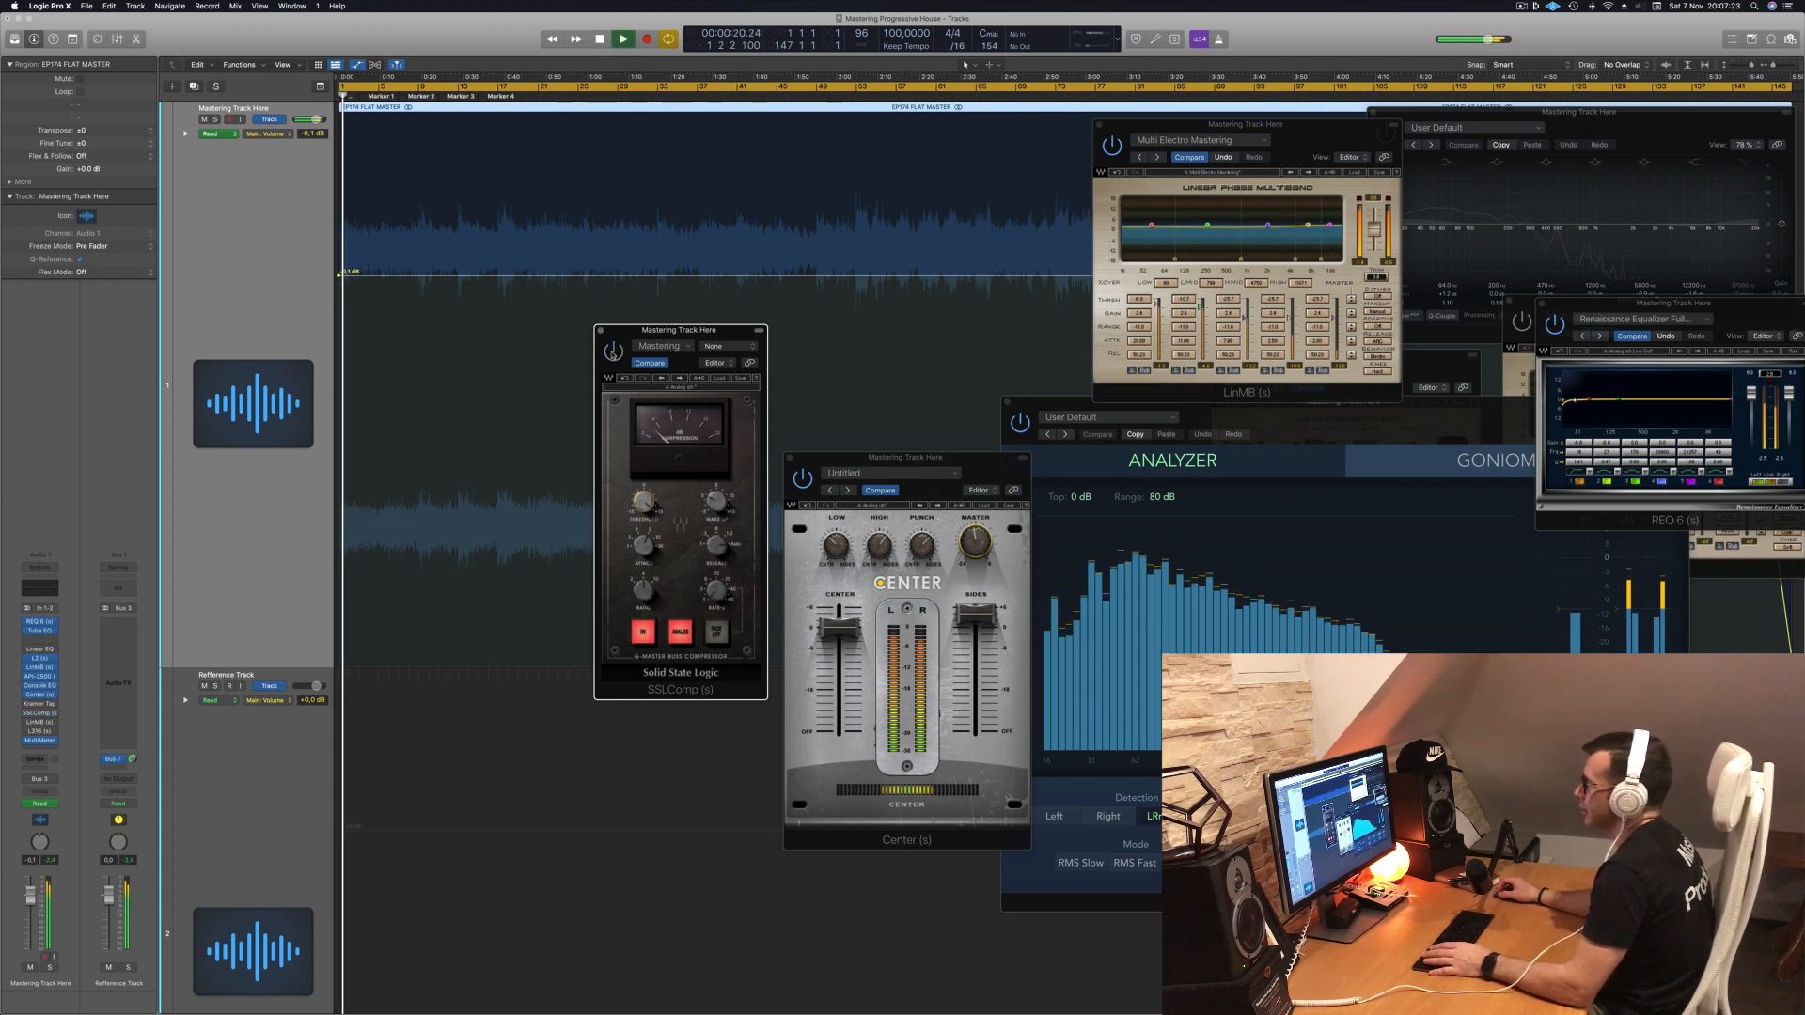
key("Return")
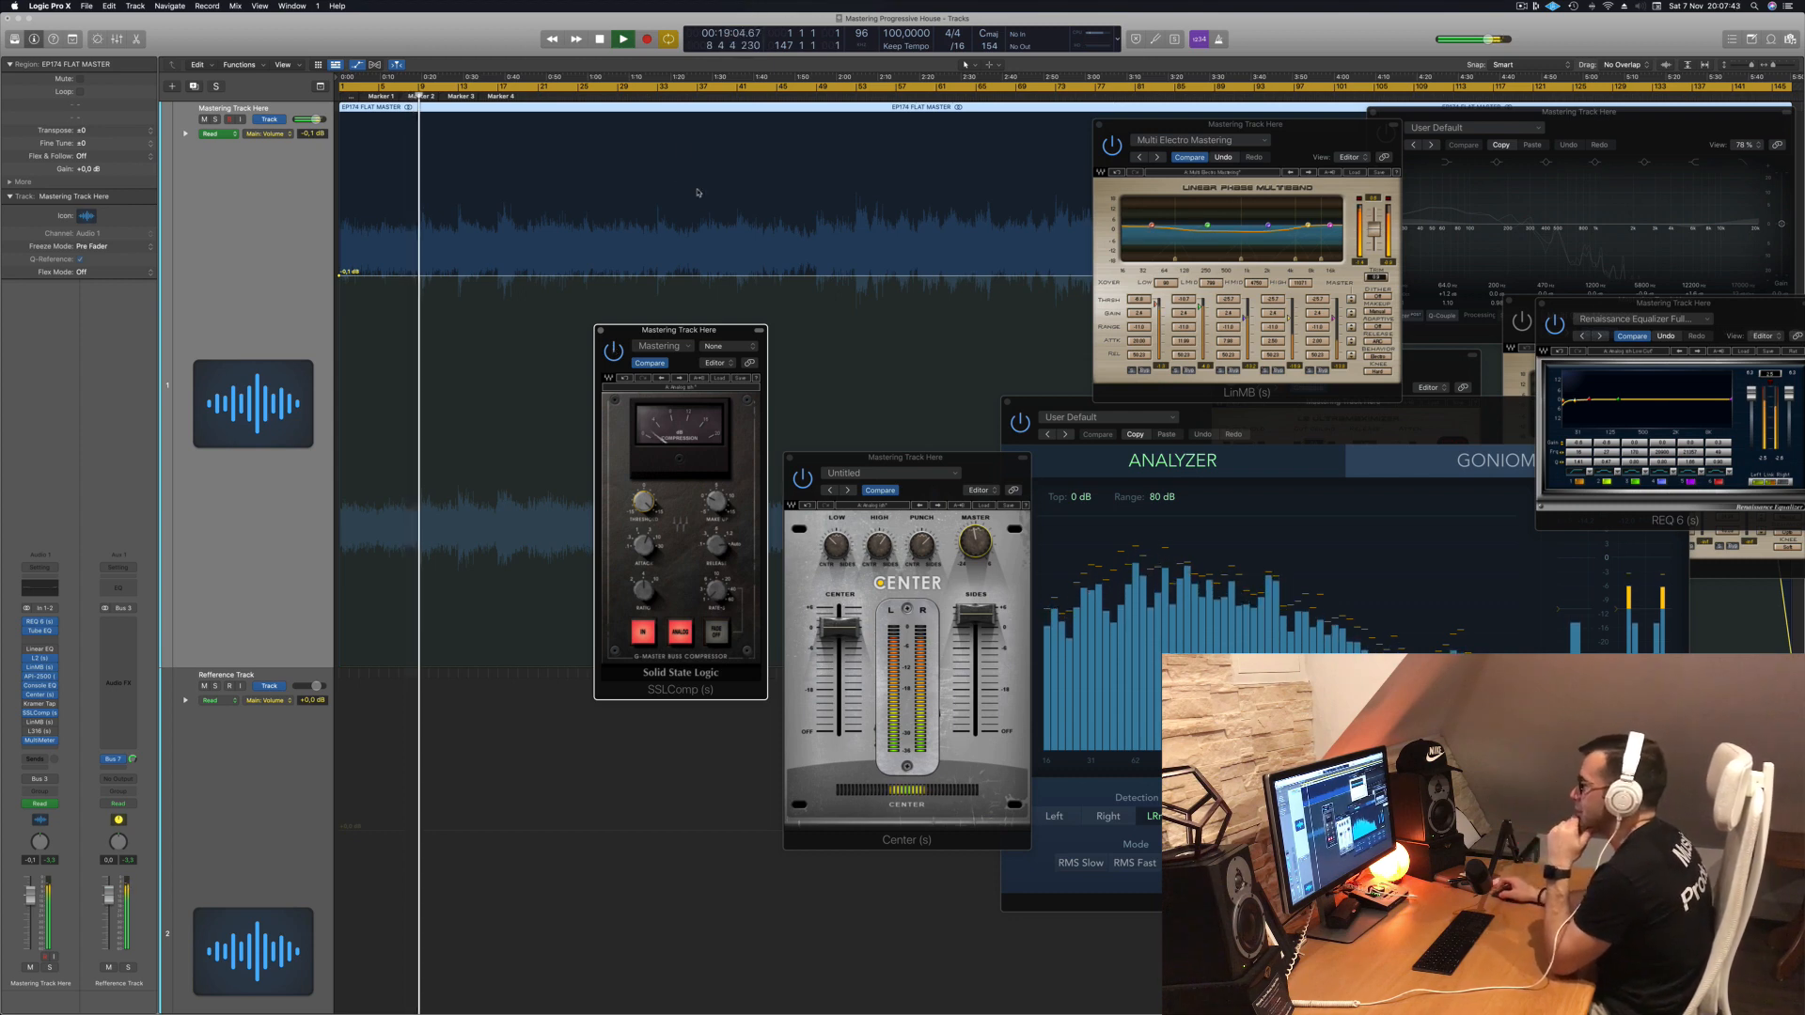
Step: Place the SSLComp window beside Center, and rearrange the analyzer, REQ 6 and Linear Phase EQ windows during playback
left_click_drag(712, 328, 720, 404)
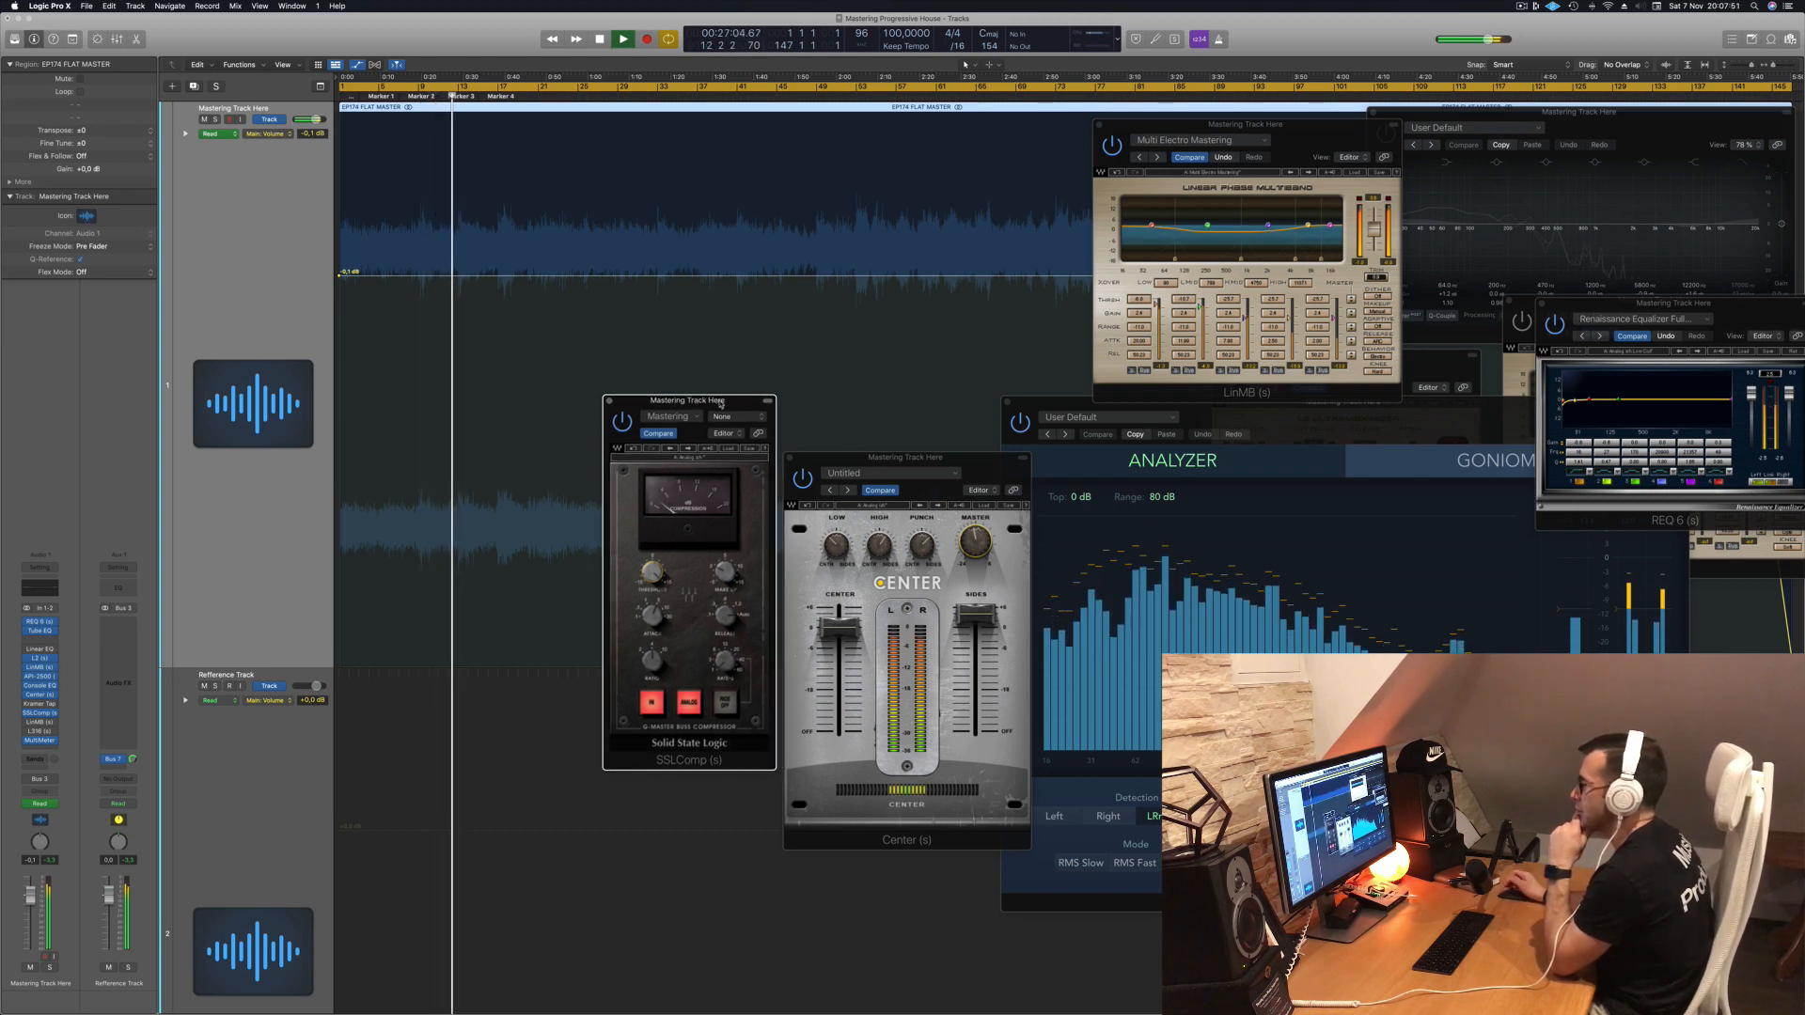
left_click_drag(720, 404, 722, 460)
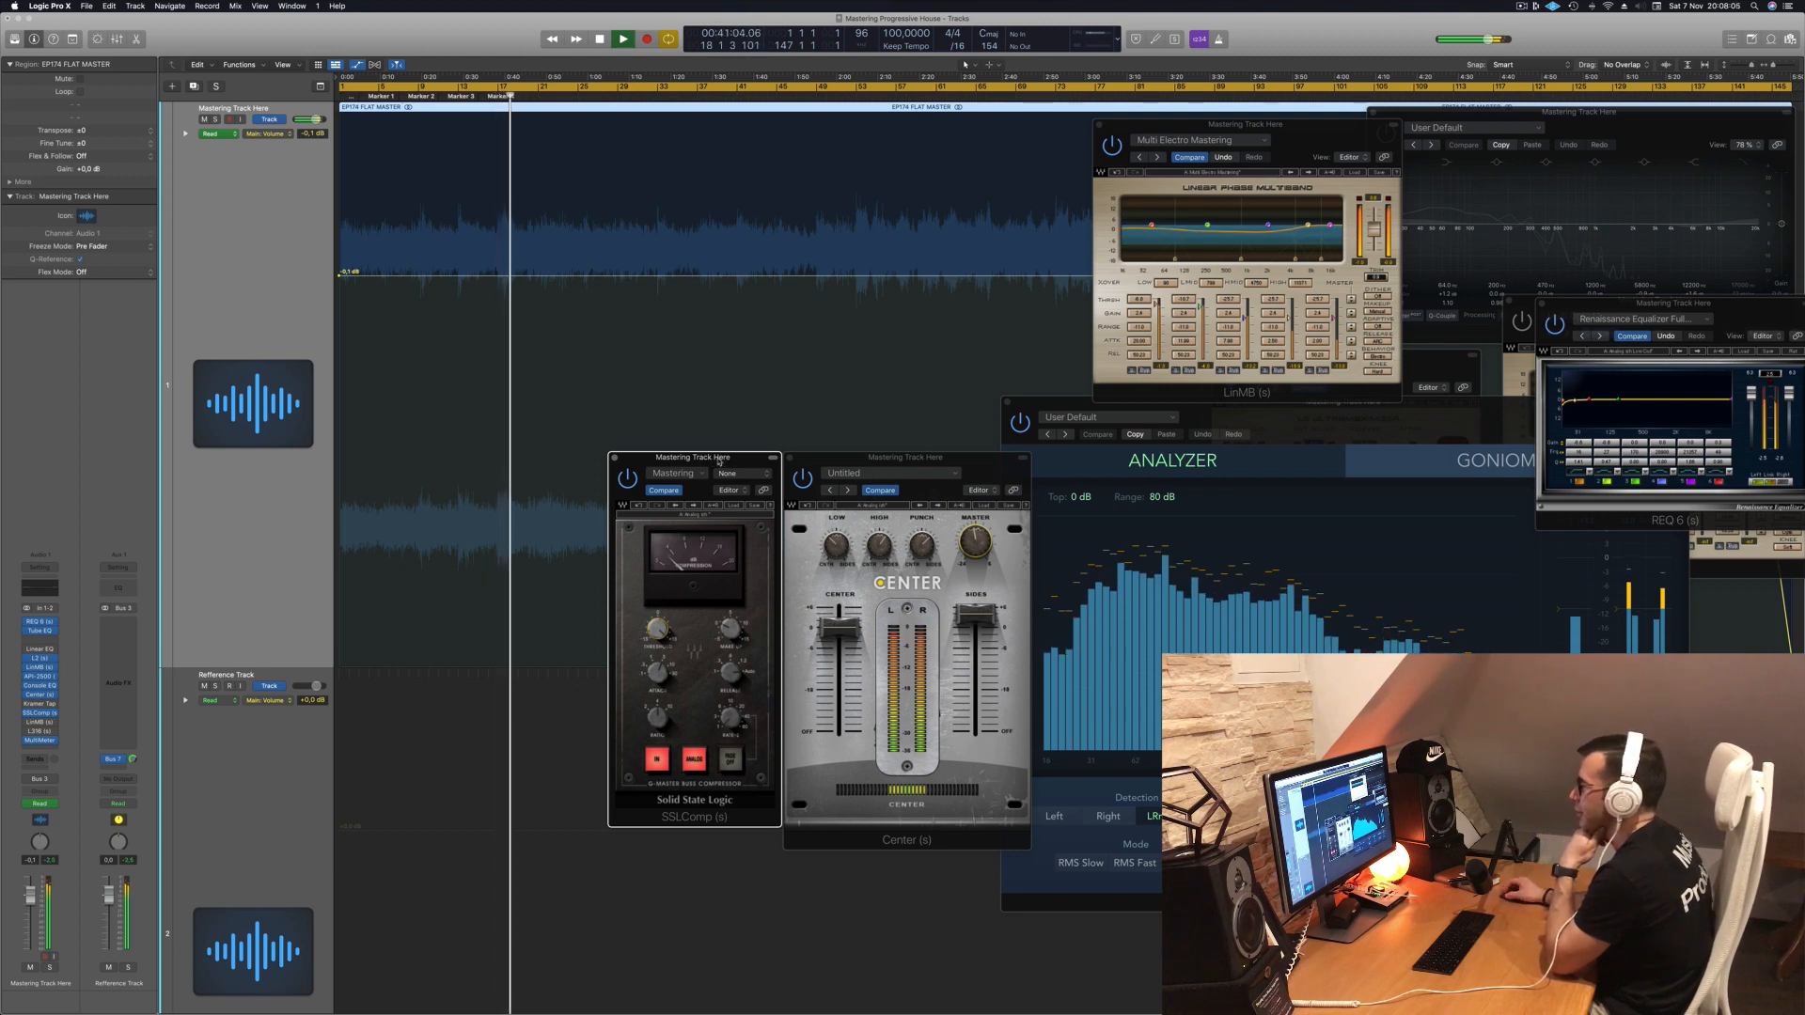
left_click_drag(722, 460, 709, 461)
left_click_drag(1369, 407, 1313, 414)
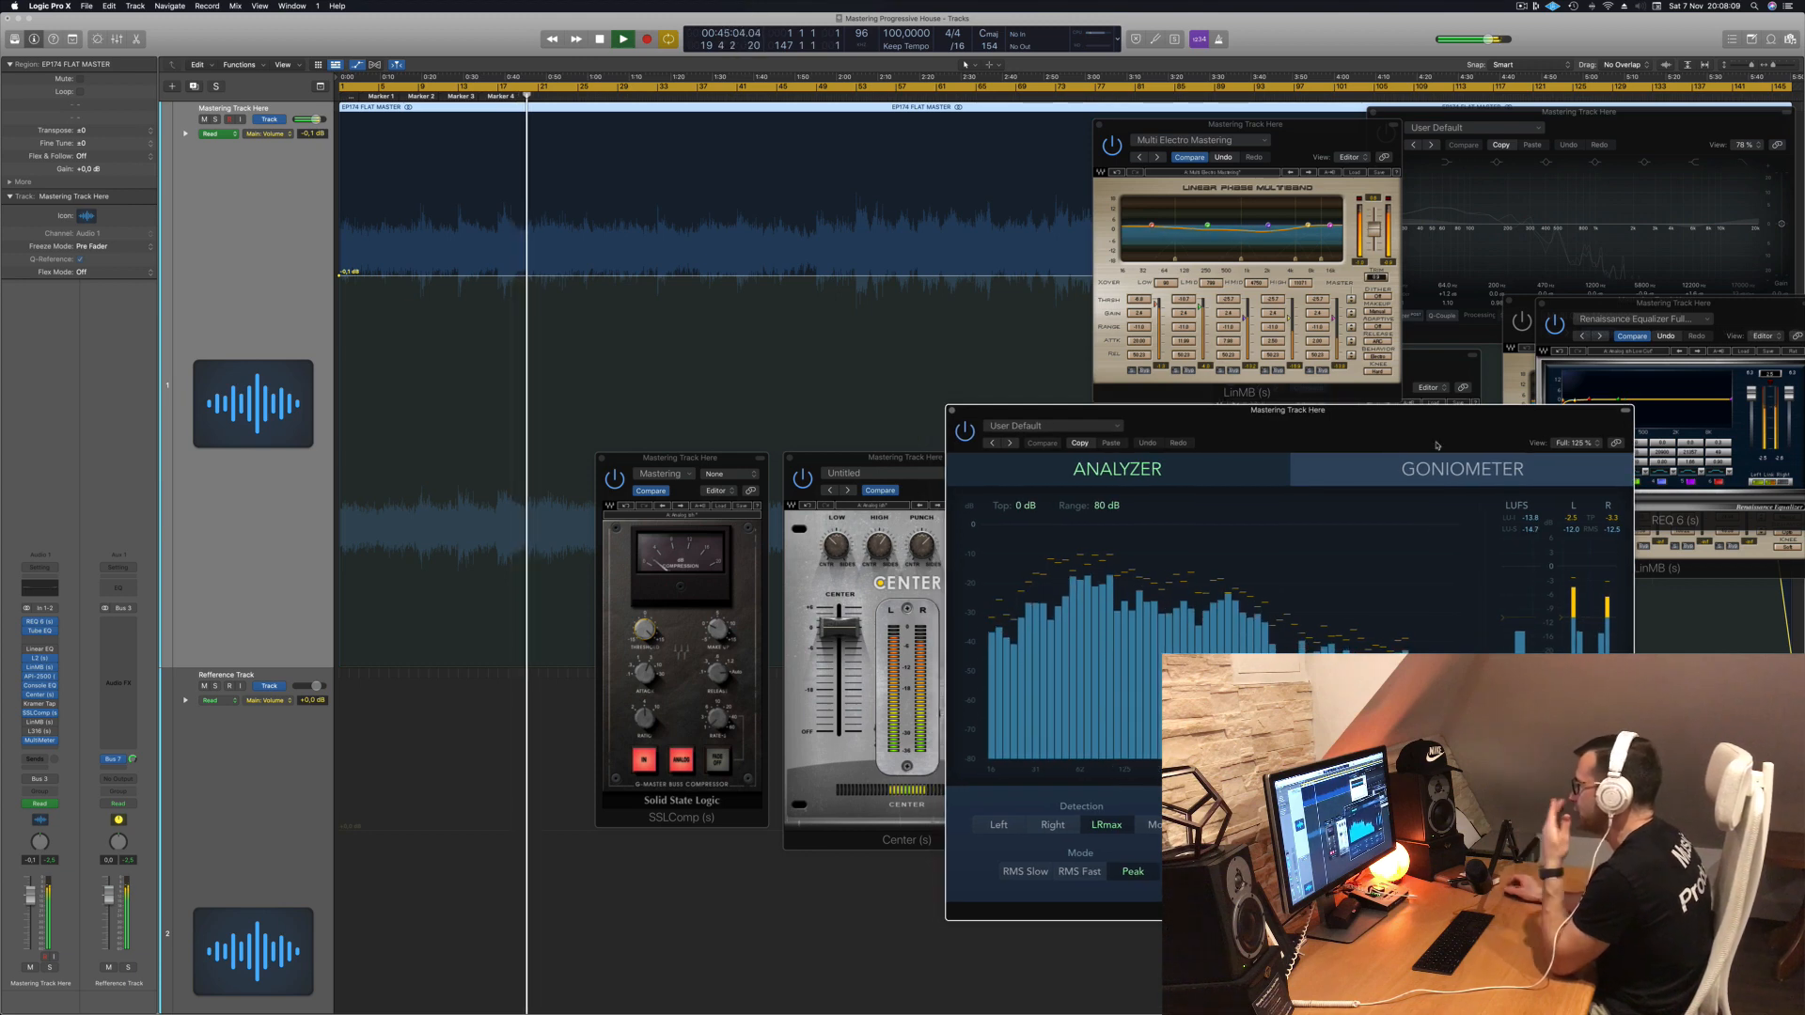
left_click_drag(1436, 445, 1350, 460)
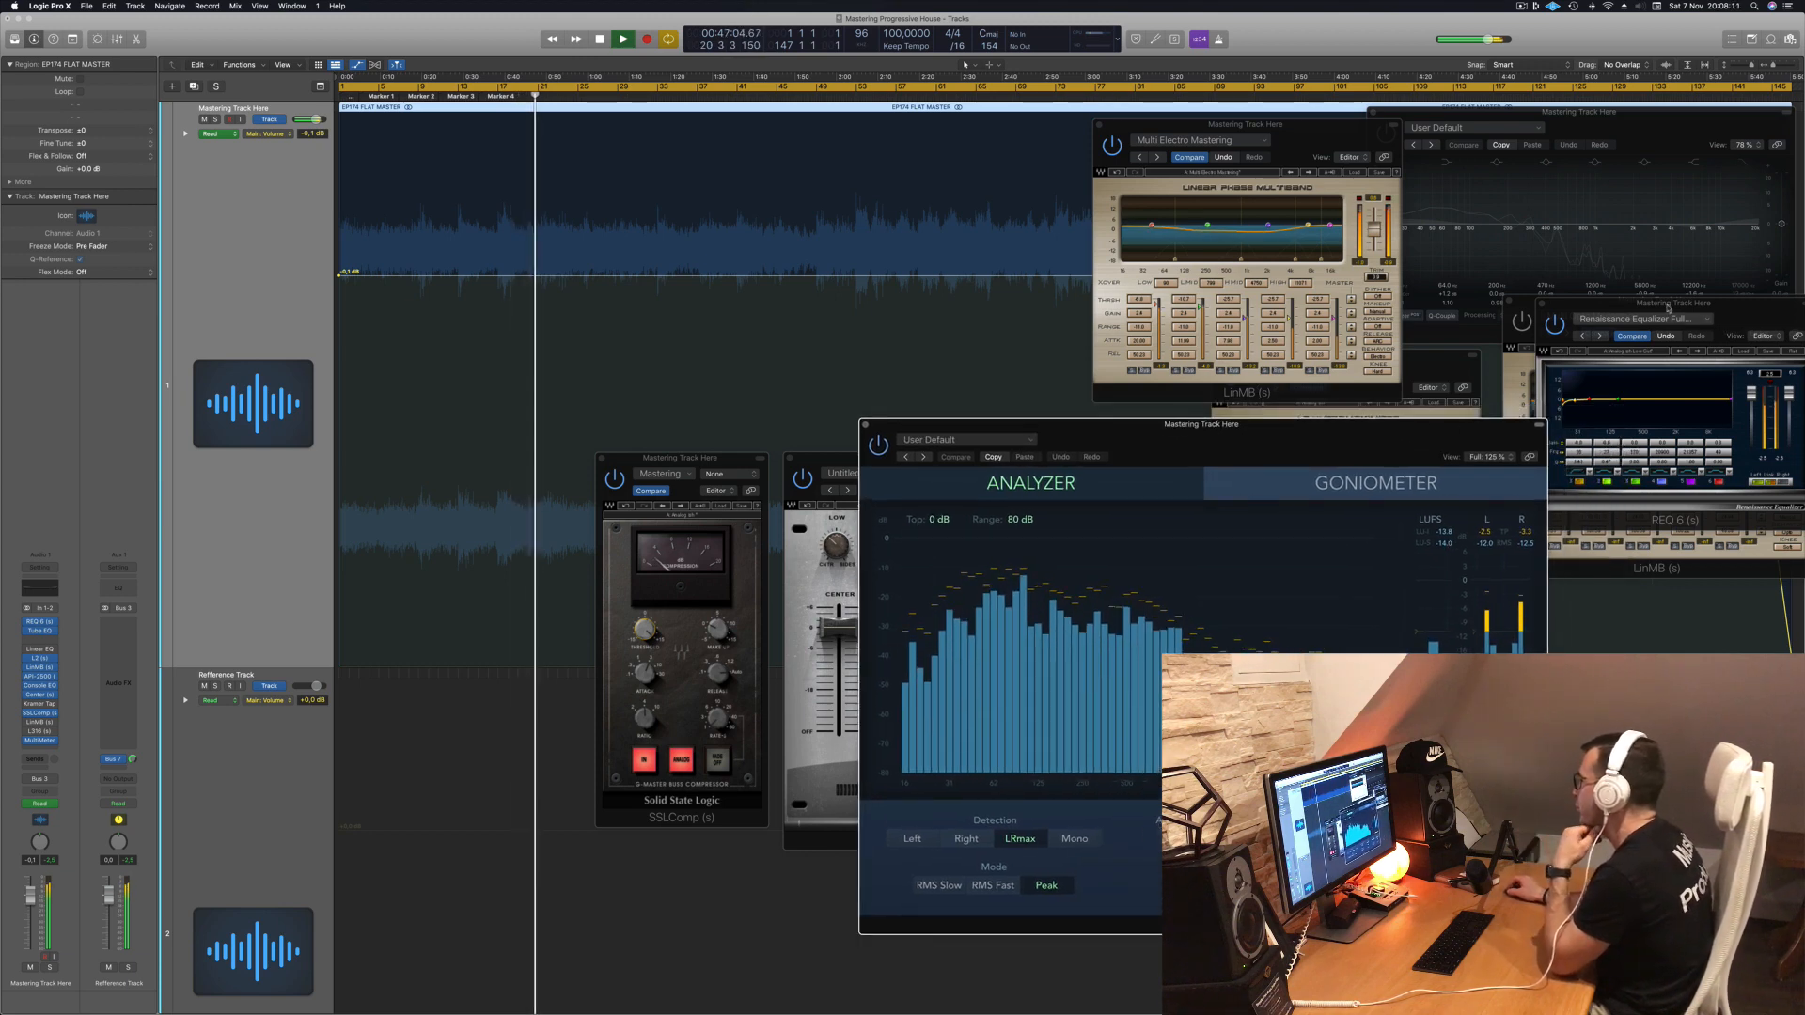
left_click_drag(1695, 306, 1624, 307)
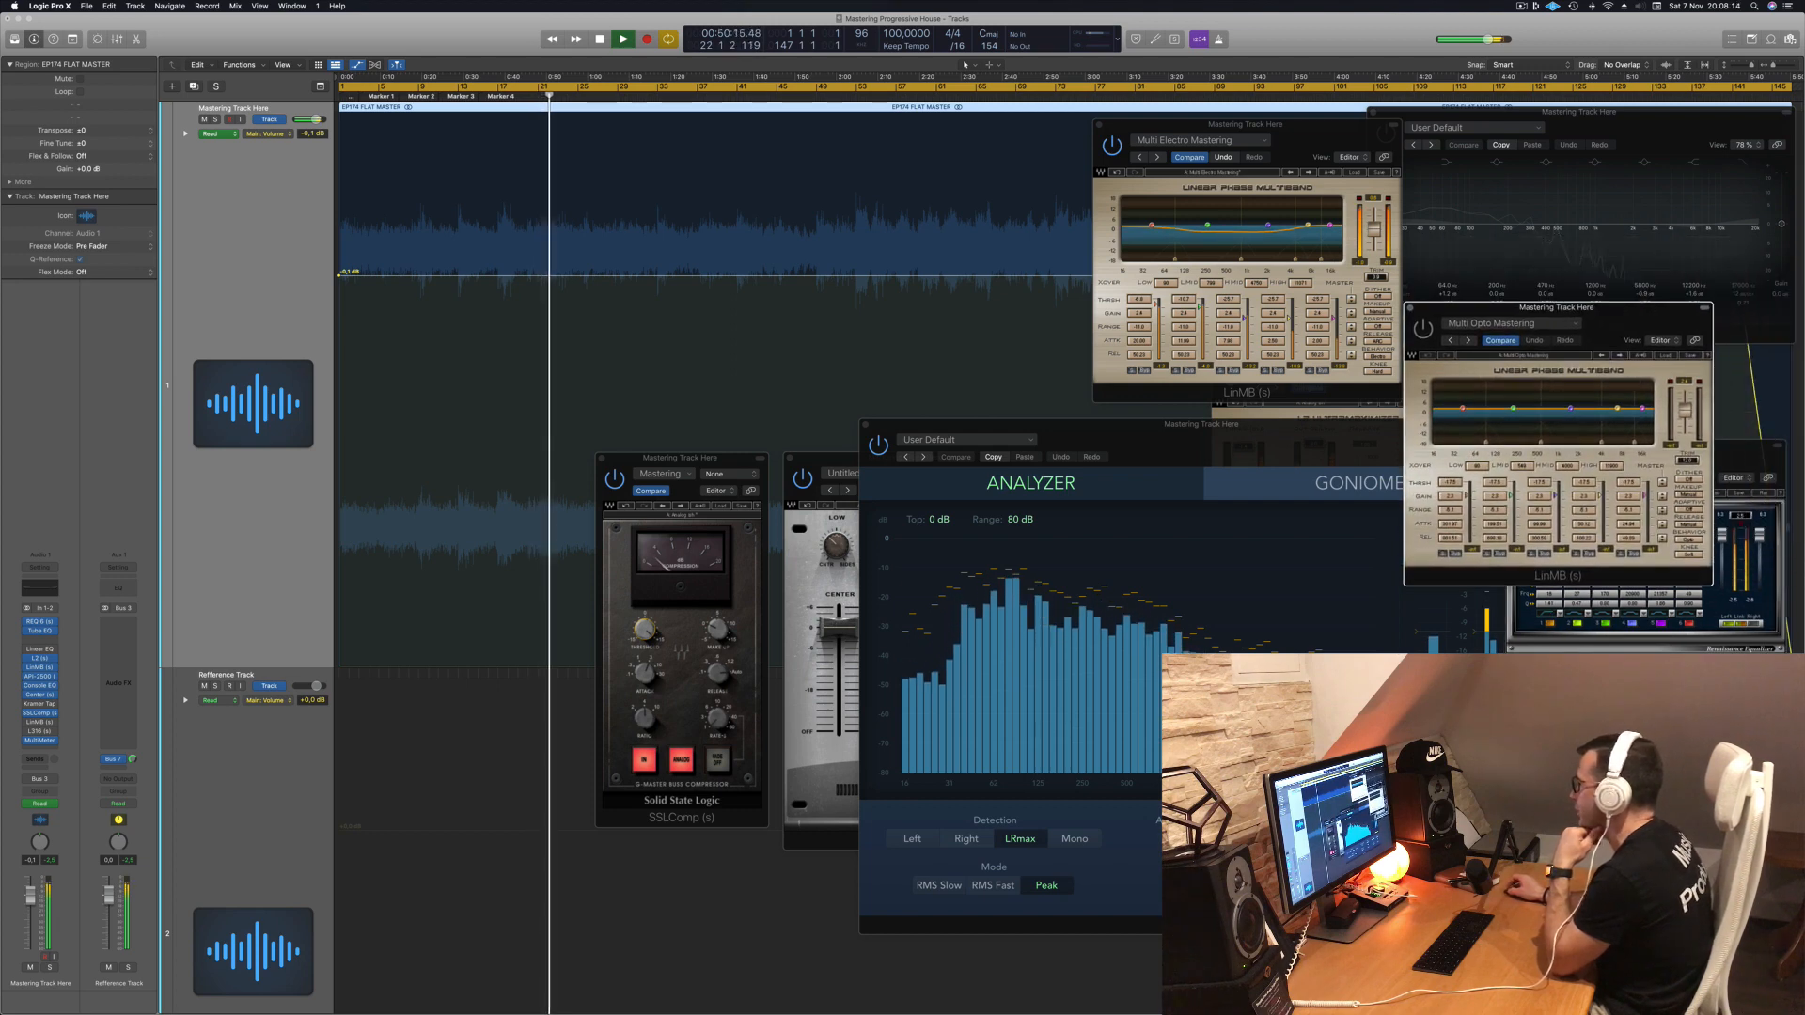
left_click(1672, 132)
left_click(714, 462)
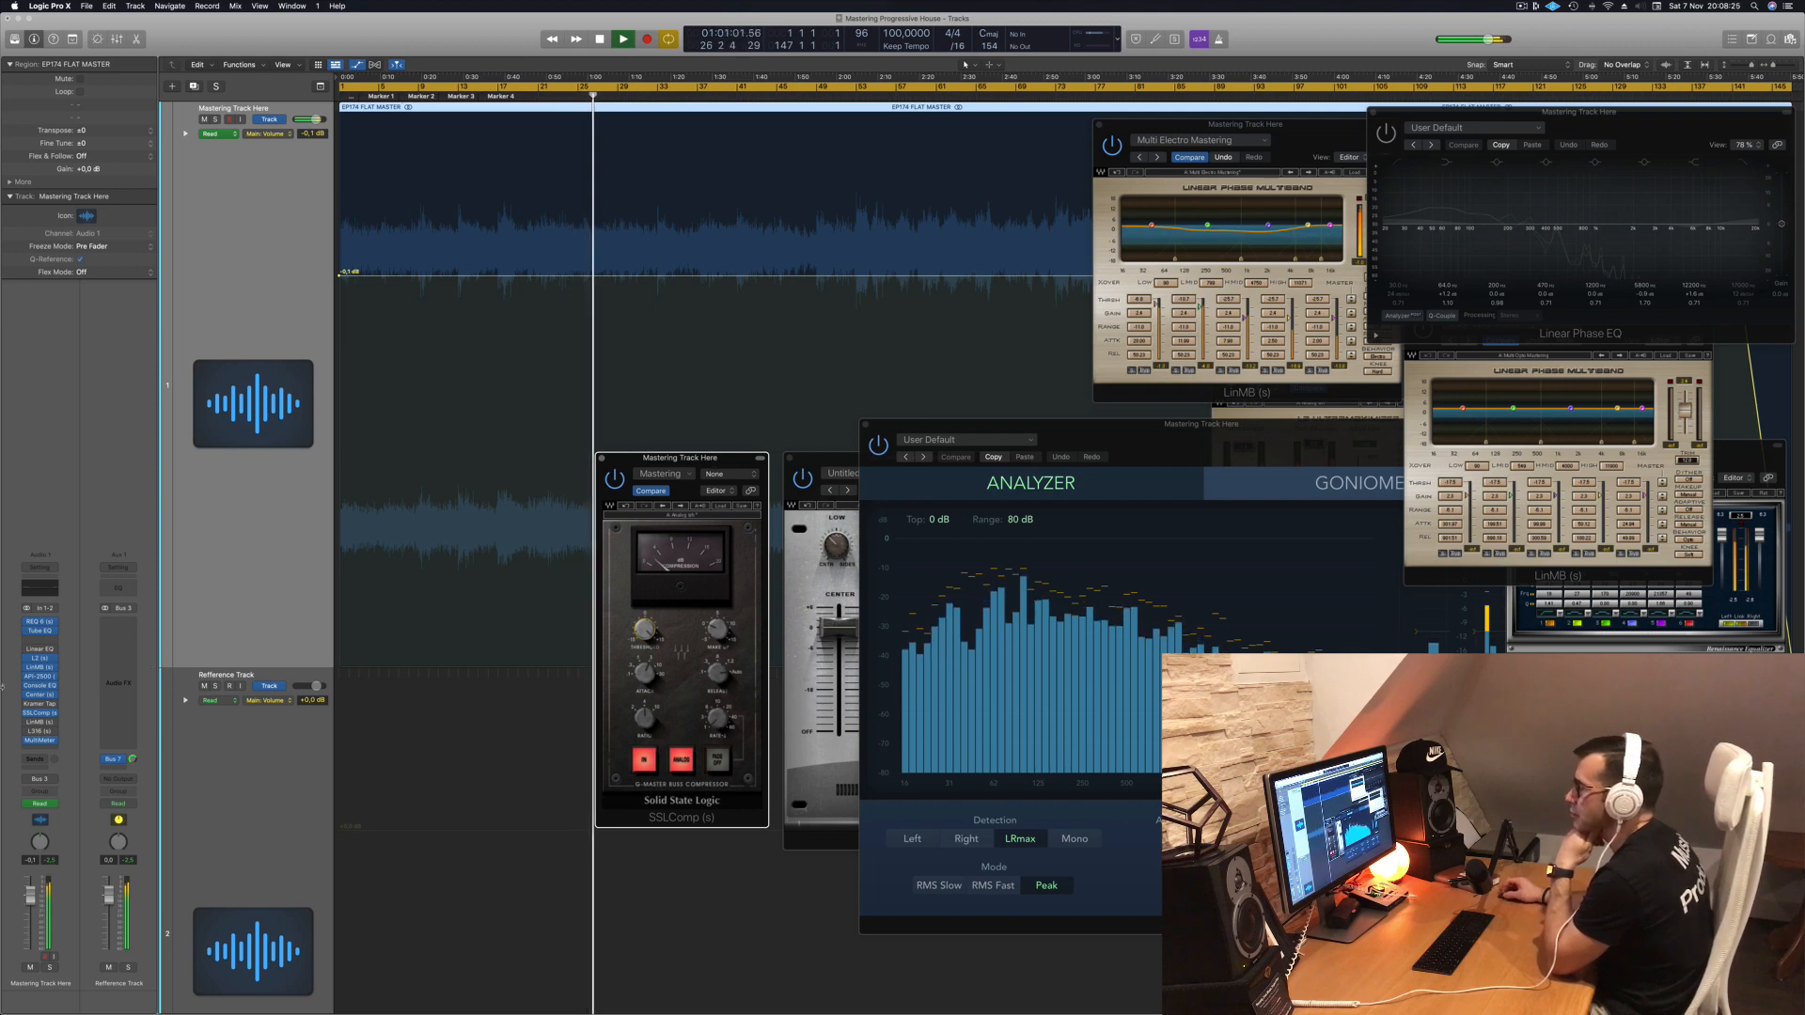
Step: Bring up the LinMB with the Multi Opto Mastering preset, enable it, and place its window between SSLComp and the analyzer
left_click(42, 723)
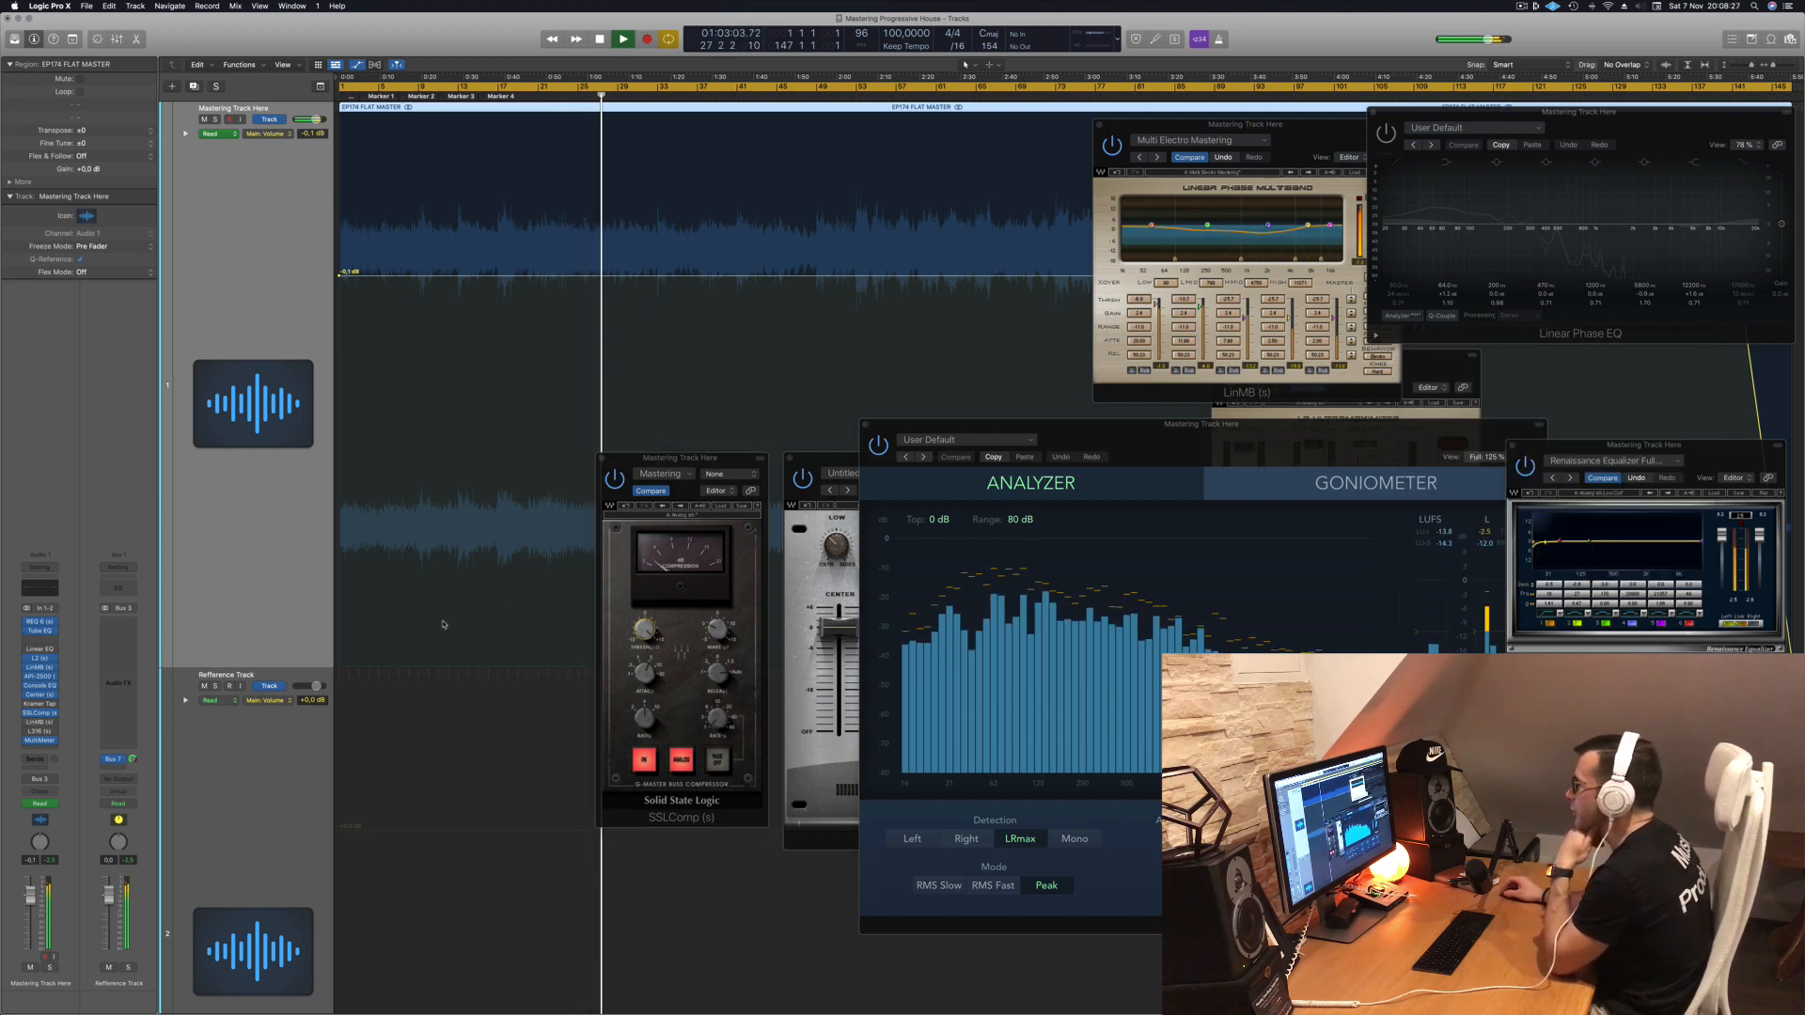
left_click(40, 723)
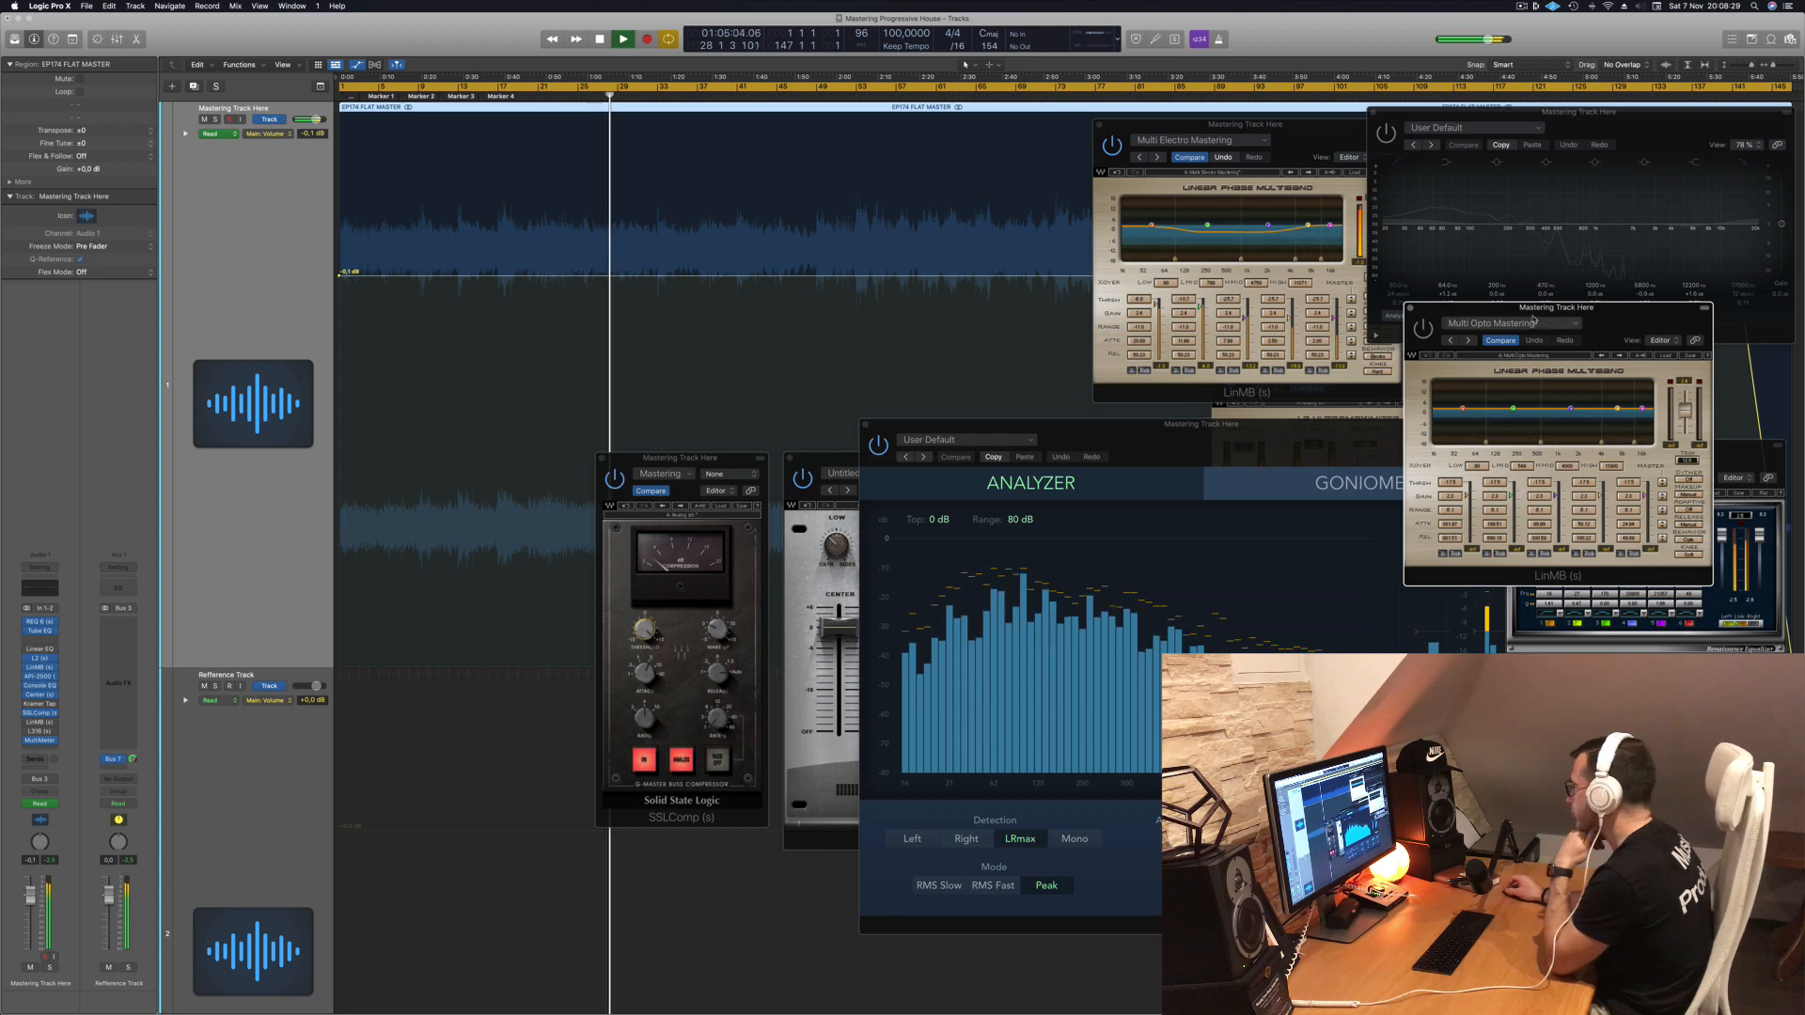
left_click_drag(1601, 317, 920, 315)
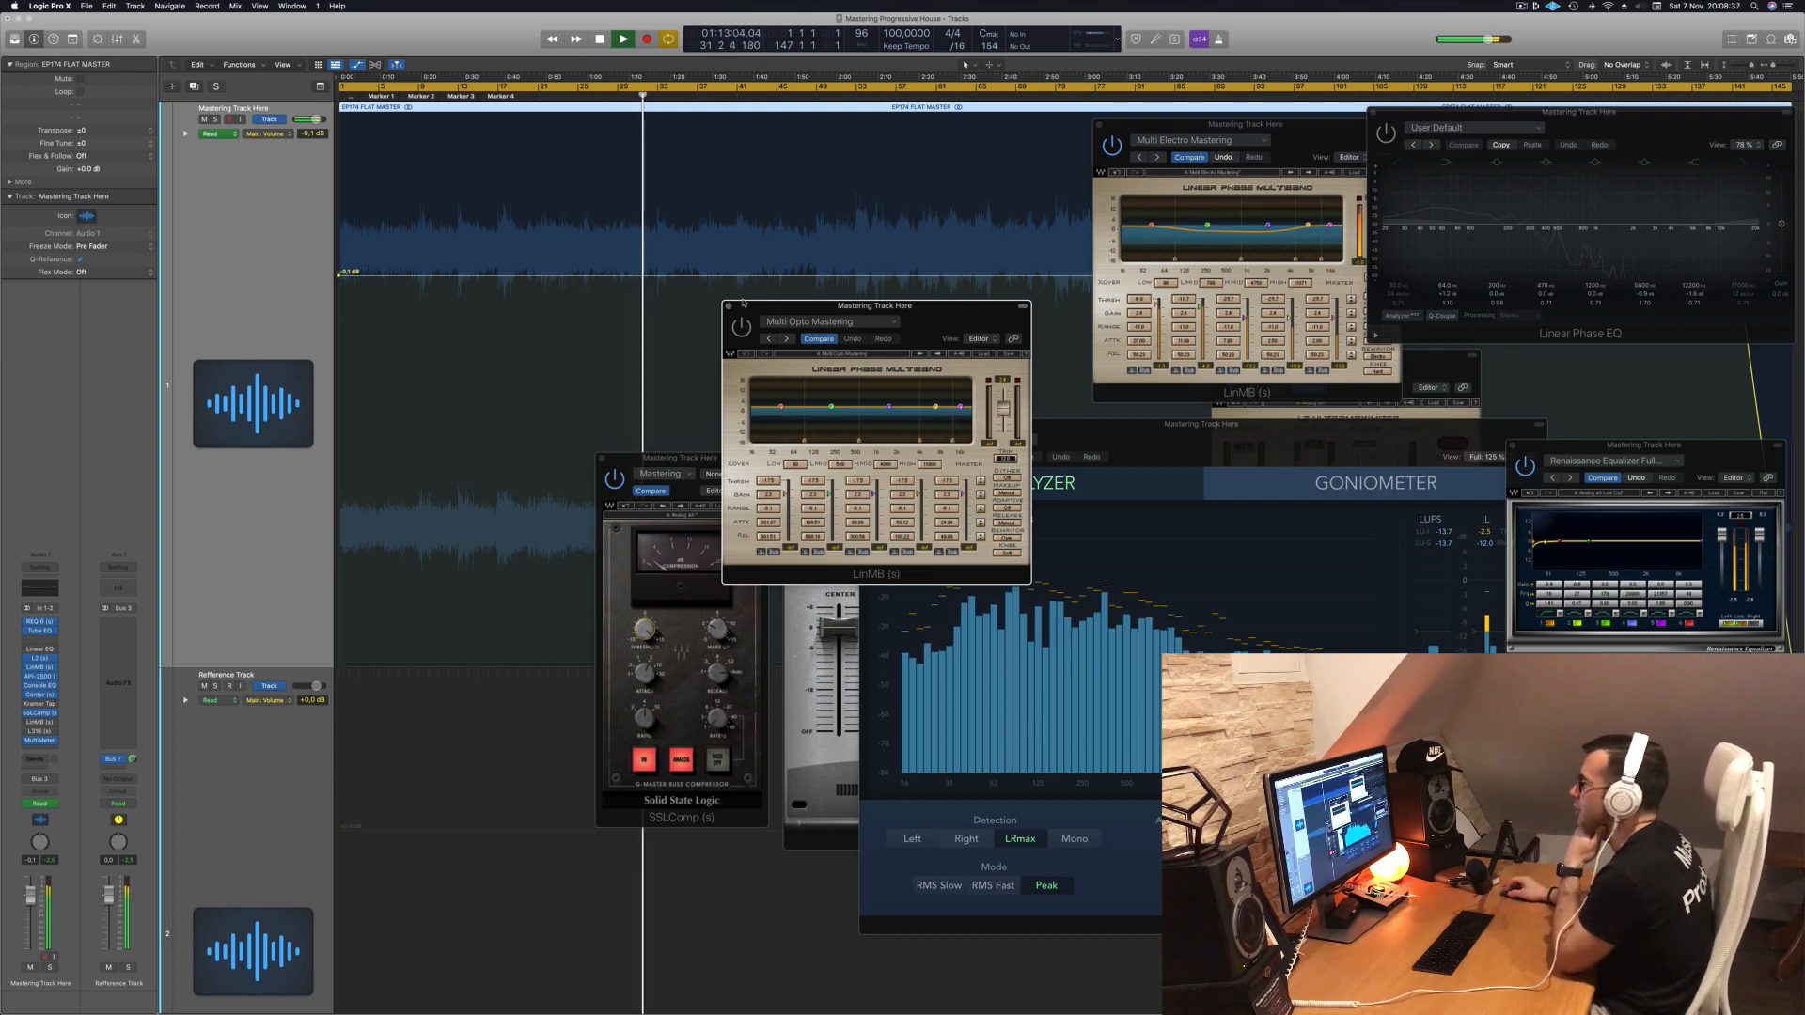
left_click_drag(929, 322, 993, 336)
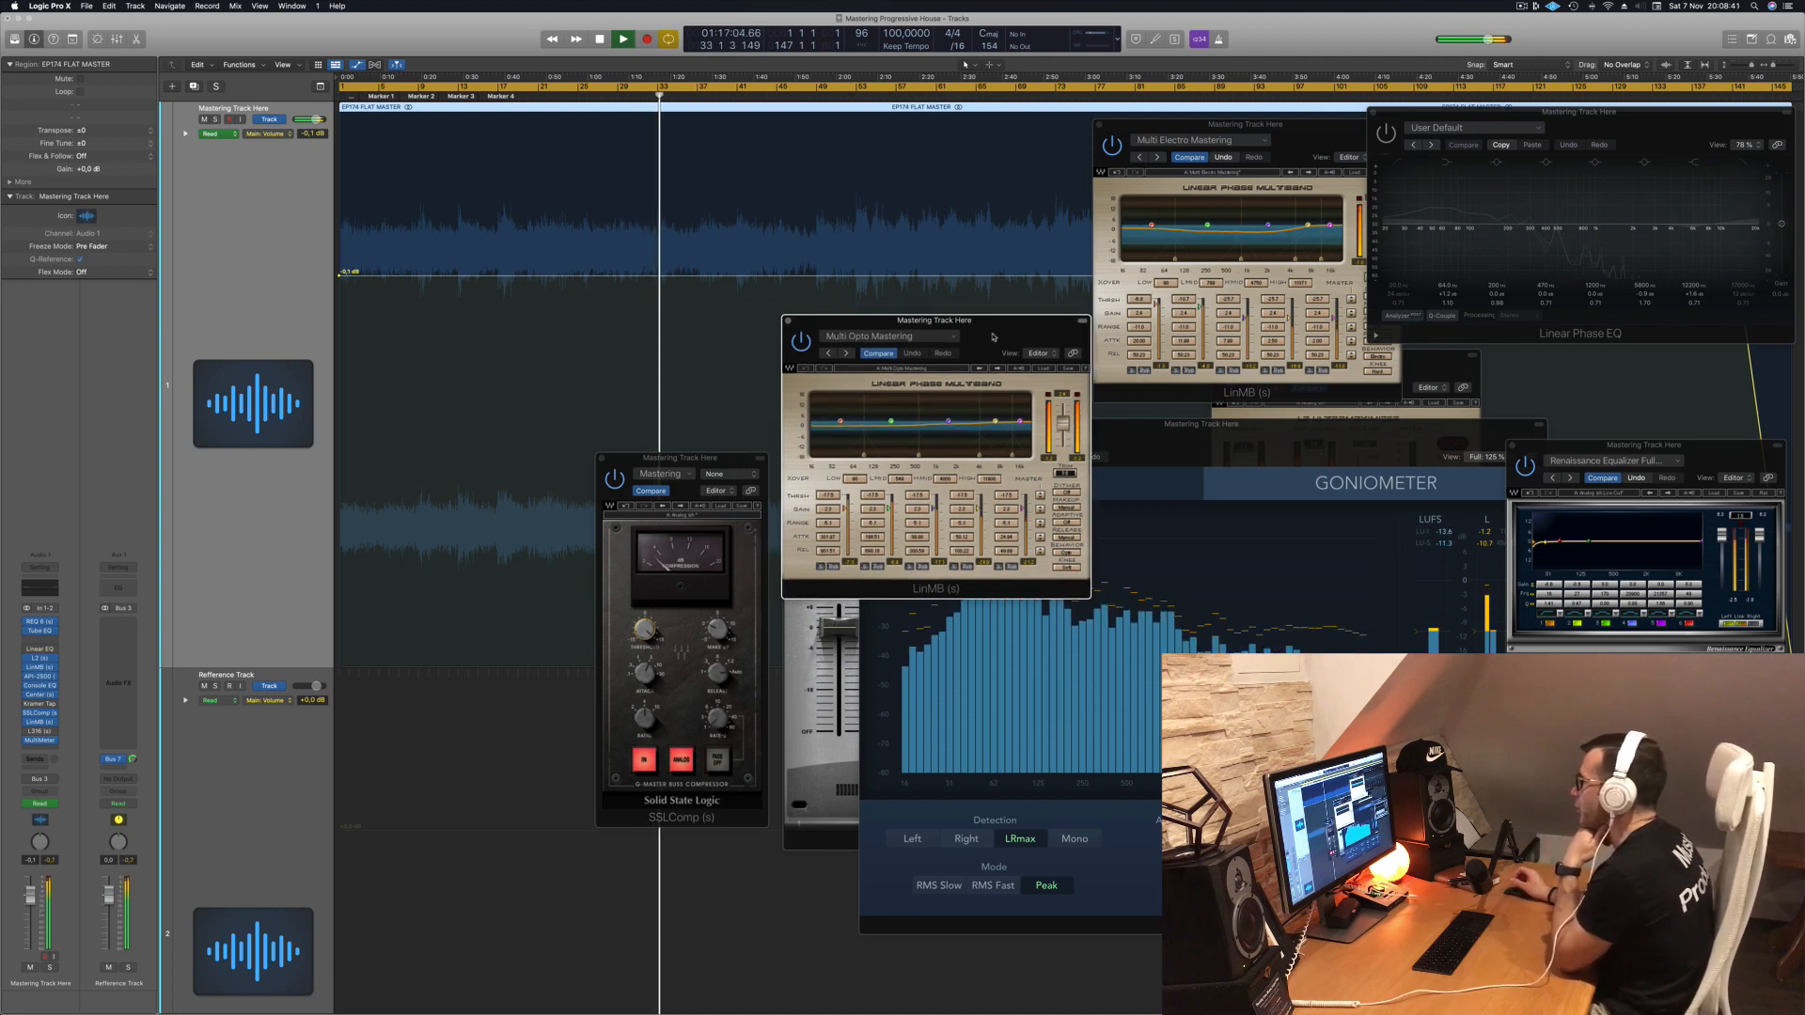
left_click_drag(993, 337, 761, 347)
left_click_drag(1140, 436, 1287, 511)
left_click_drag(785, 351, 1009, 465)
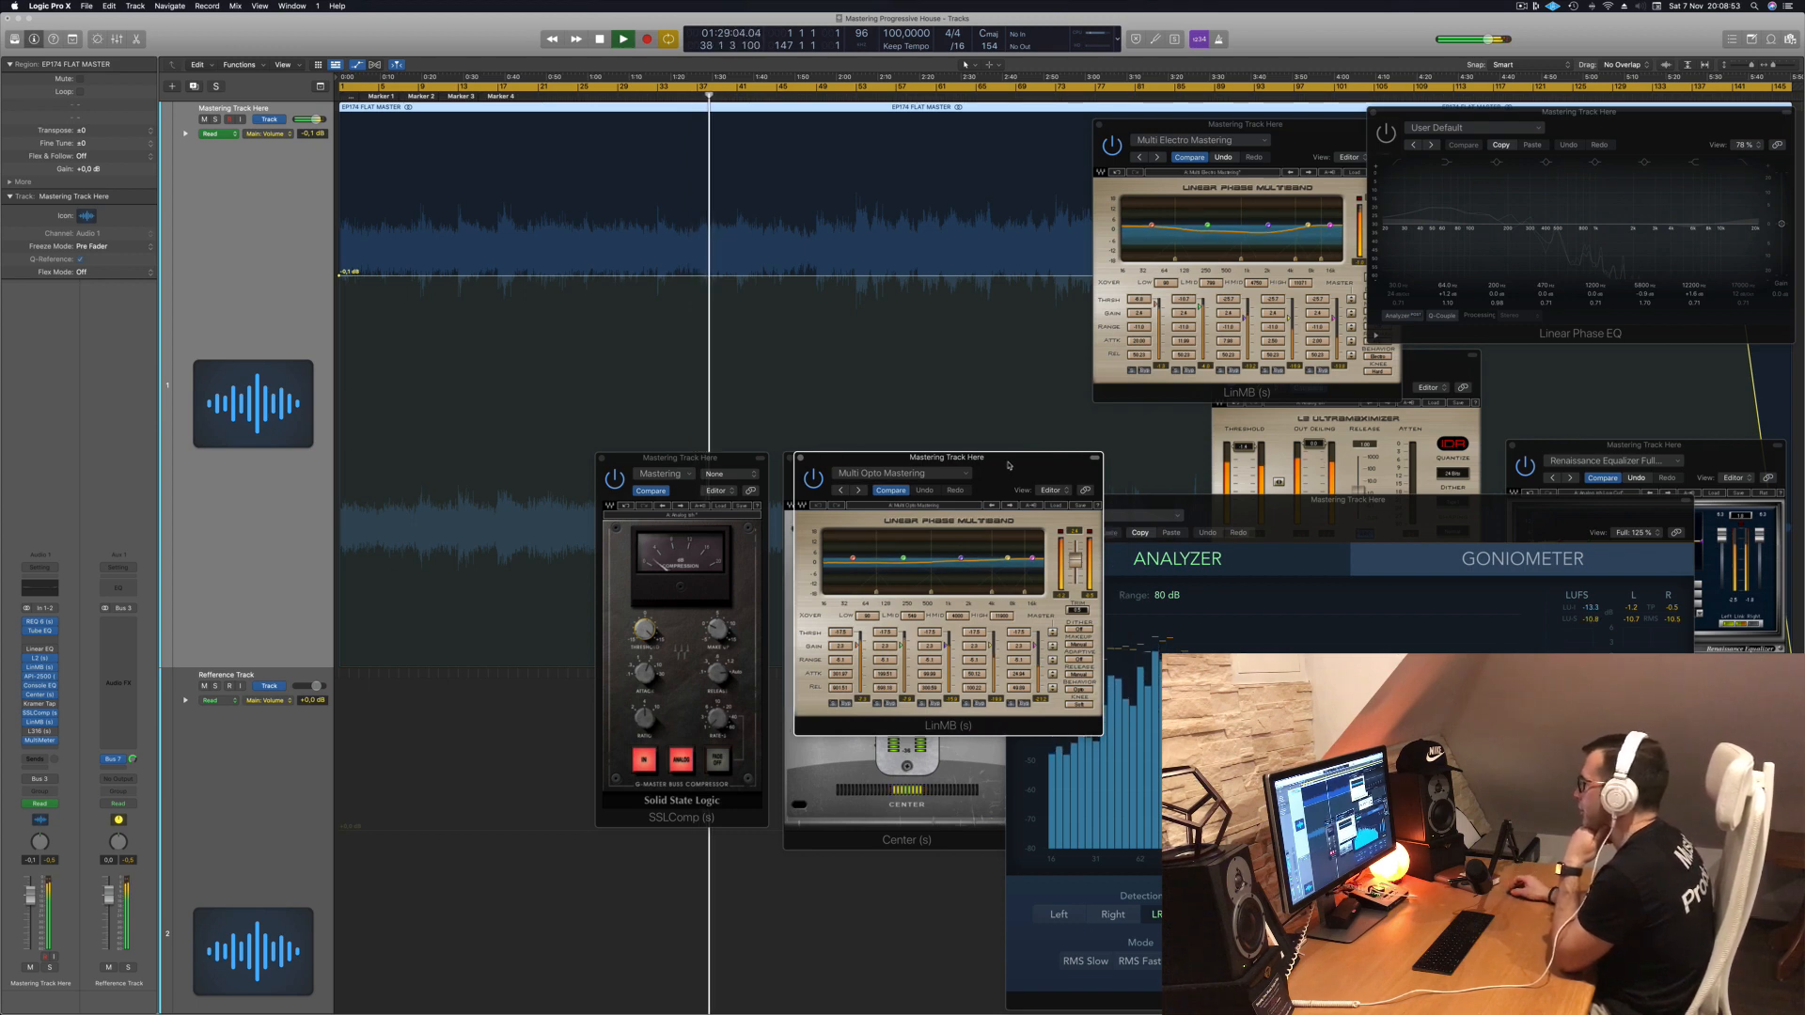
Step: Arrange the REQ 6 and L2 windows side by side, with the Multi Electro Mastering LinMB below REQ 6
left_click_drag(1329, 141, 1643, 57)
left_click_drag(1676, 445, 1331, 67)
left_click_drag(1542, 58, 1535, 344)
left_click_drag(1380, 345, 1590, 72)
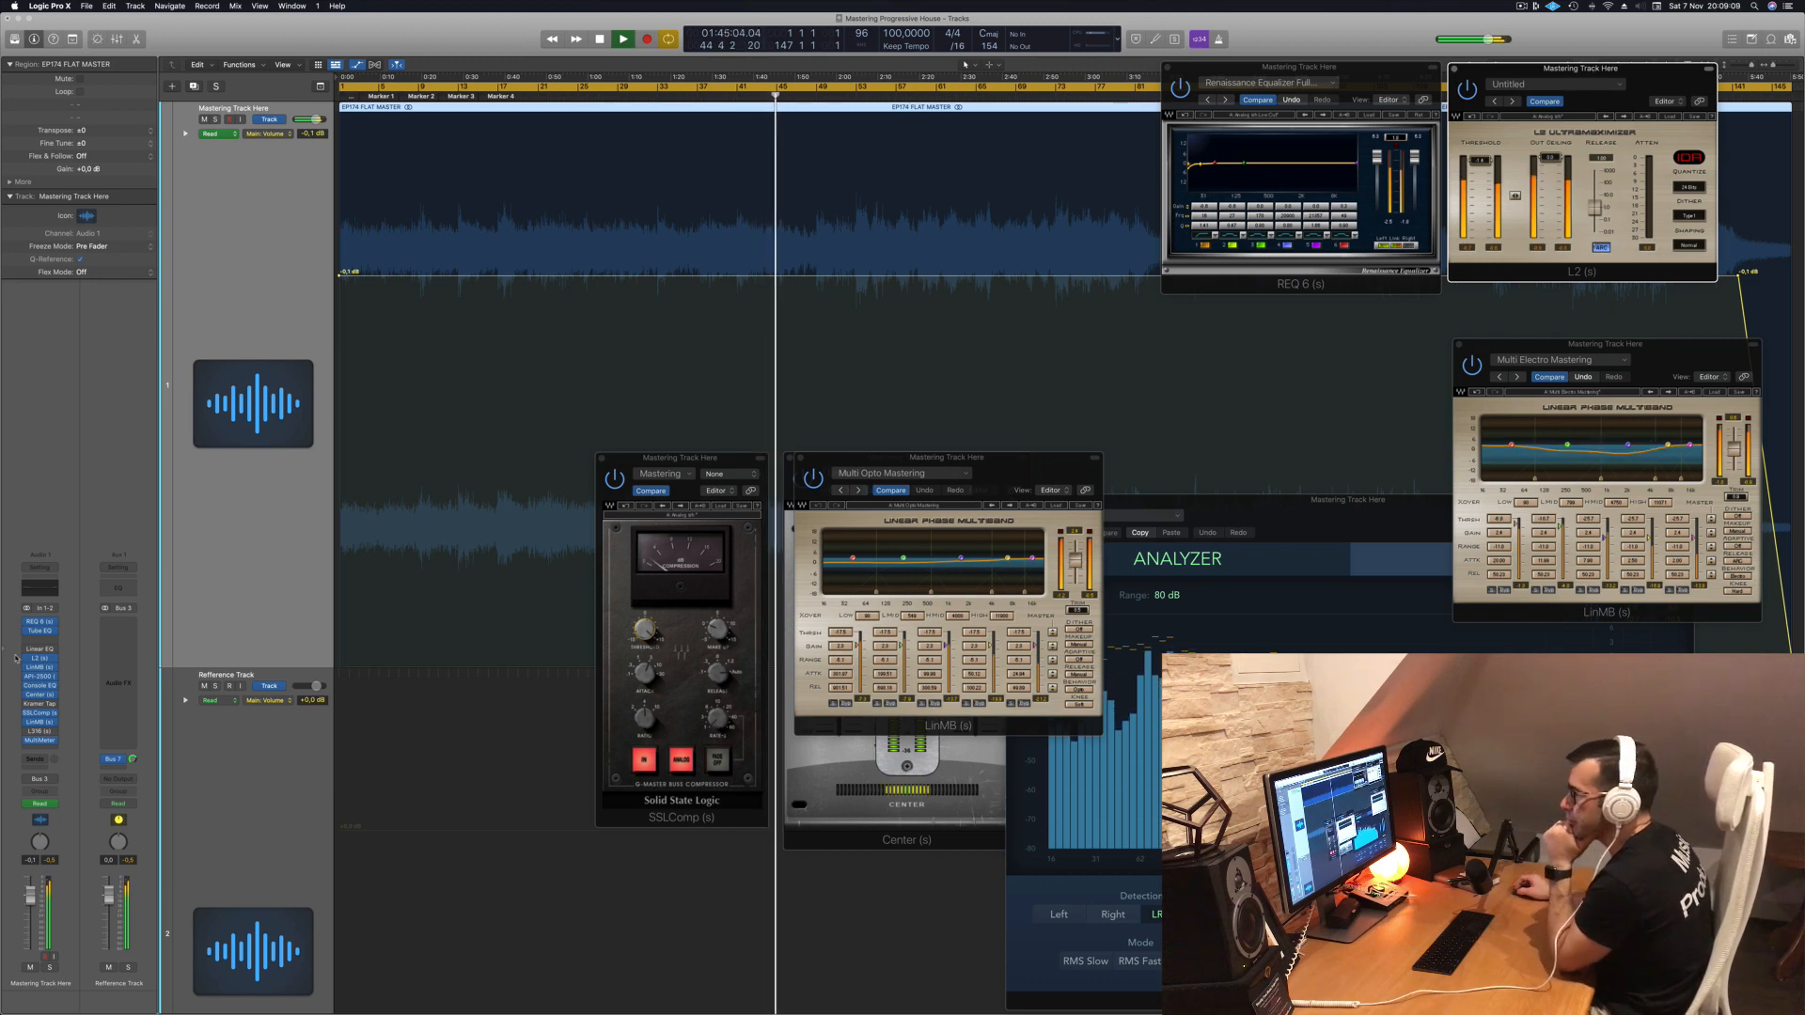
left_click_drag(1682, 349, 1389, 303)
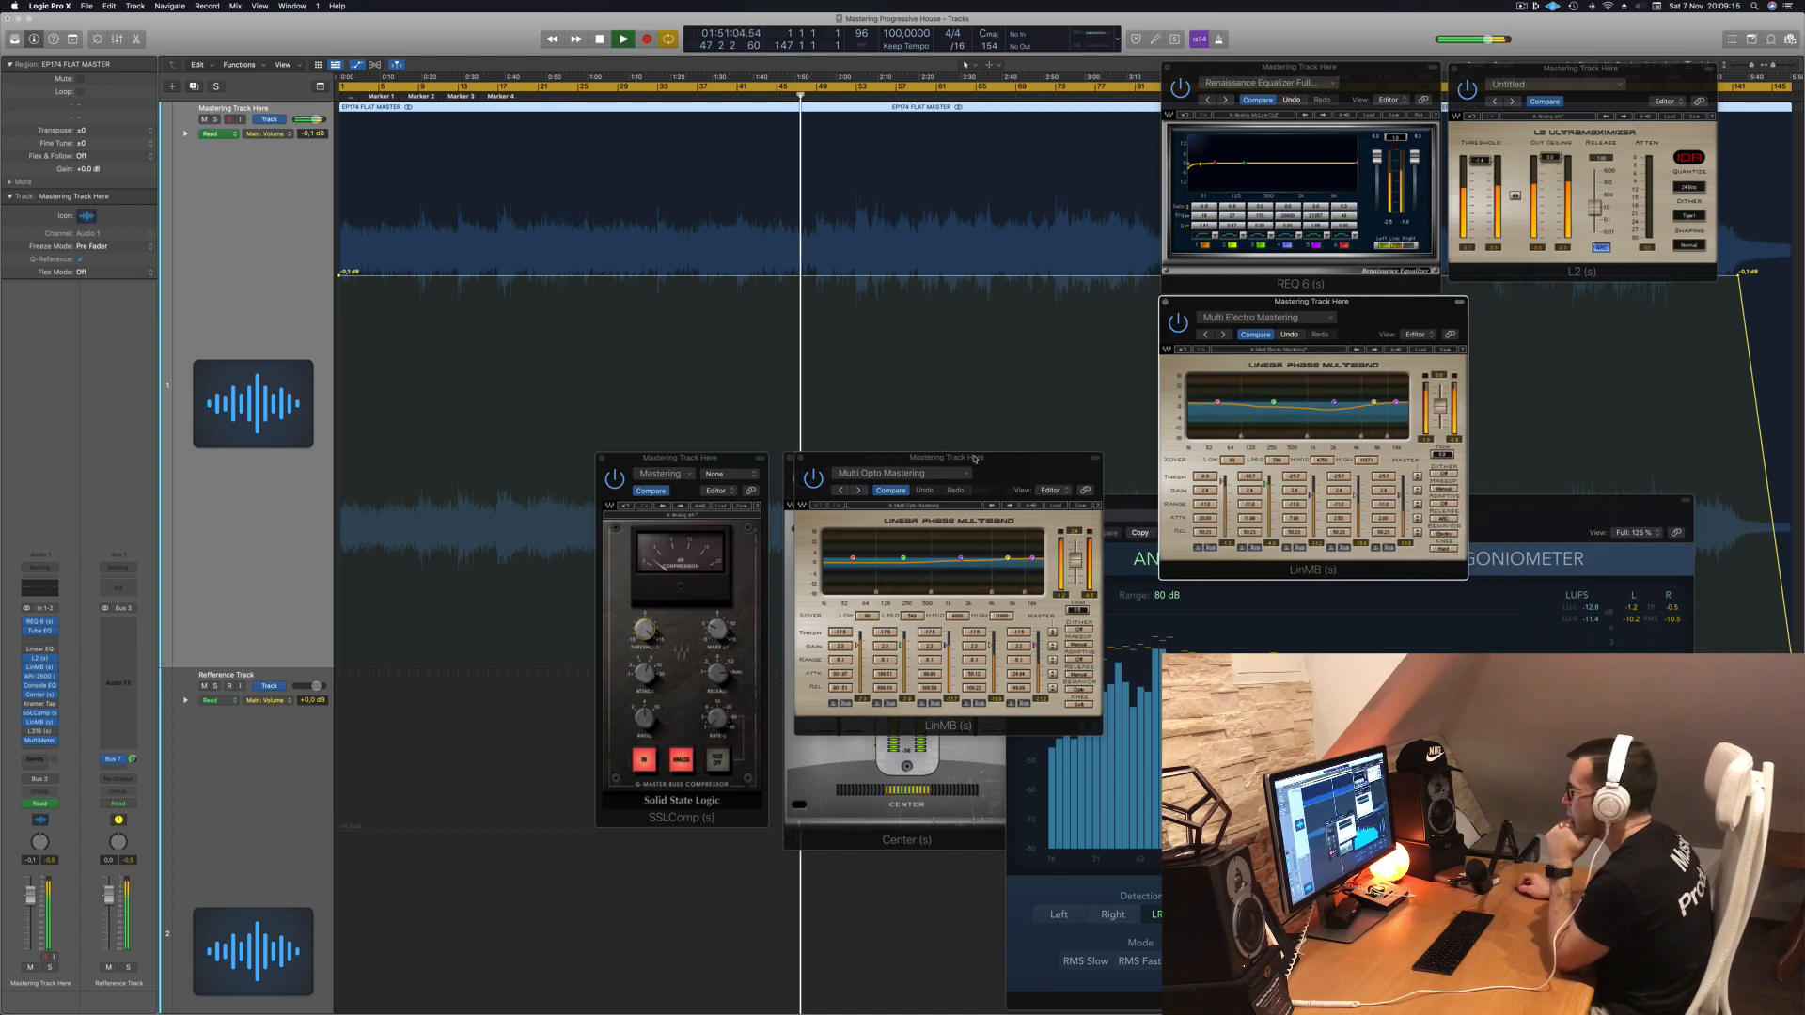
Step: Bring up the Hot & Bright Vintage Console EQ and place it beside the Multi Electro LinMB, with the Multi Opto LinMB below Center
left_click_drag(974, 458, 914, 650)
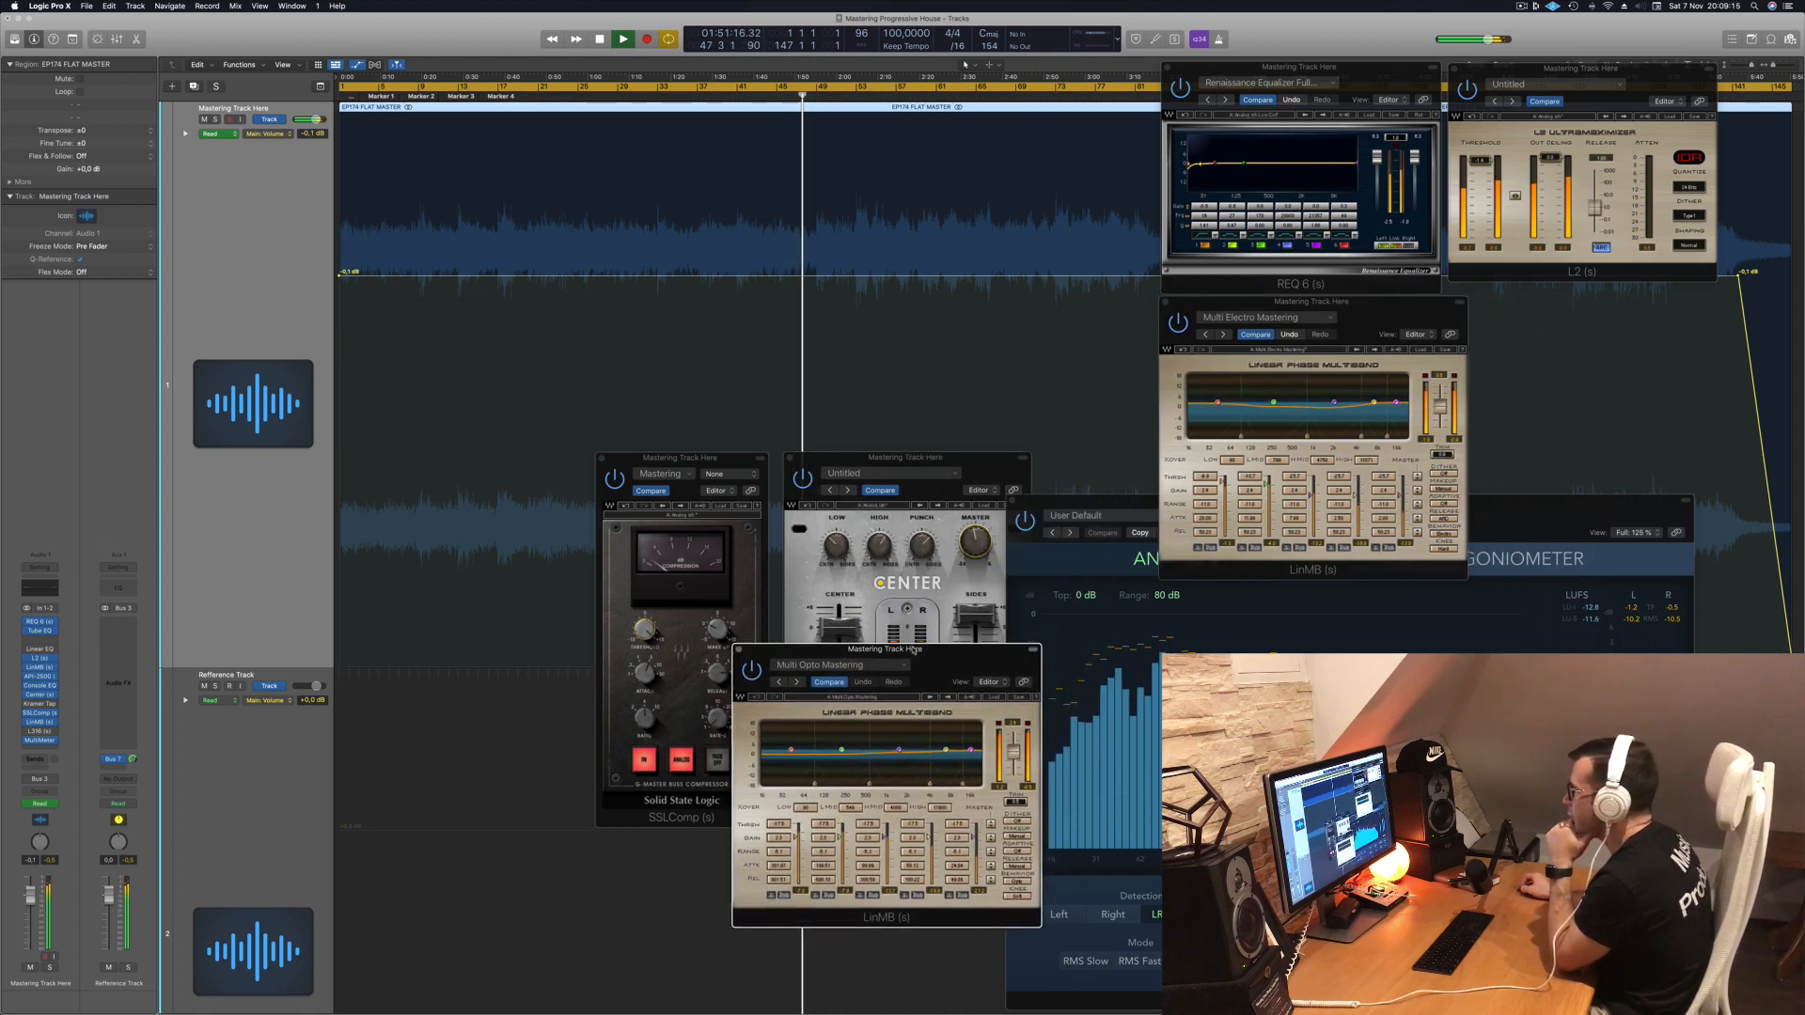
left_click(41, 687)
left_click_drag(828, 375, 1614, 339)
left_click_drag(1339, 301, 1129, 314)
left_click_drag(1484, 311, 1367, 304)
left_click_drag(1211, 315, 1194, 303)
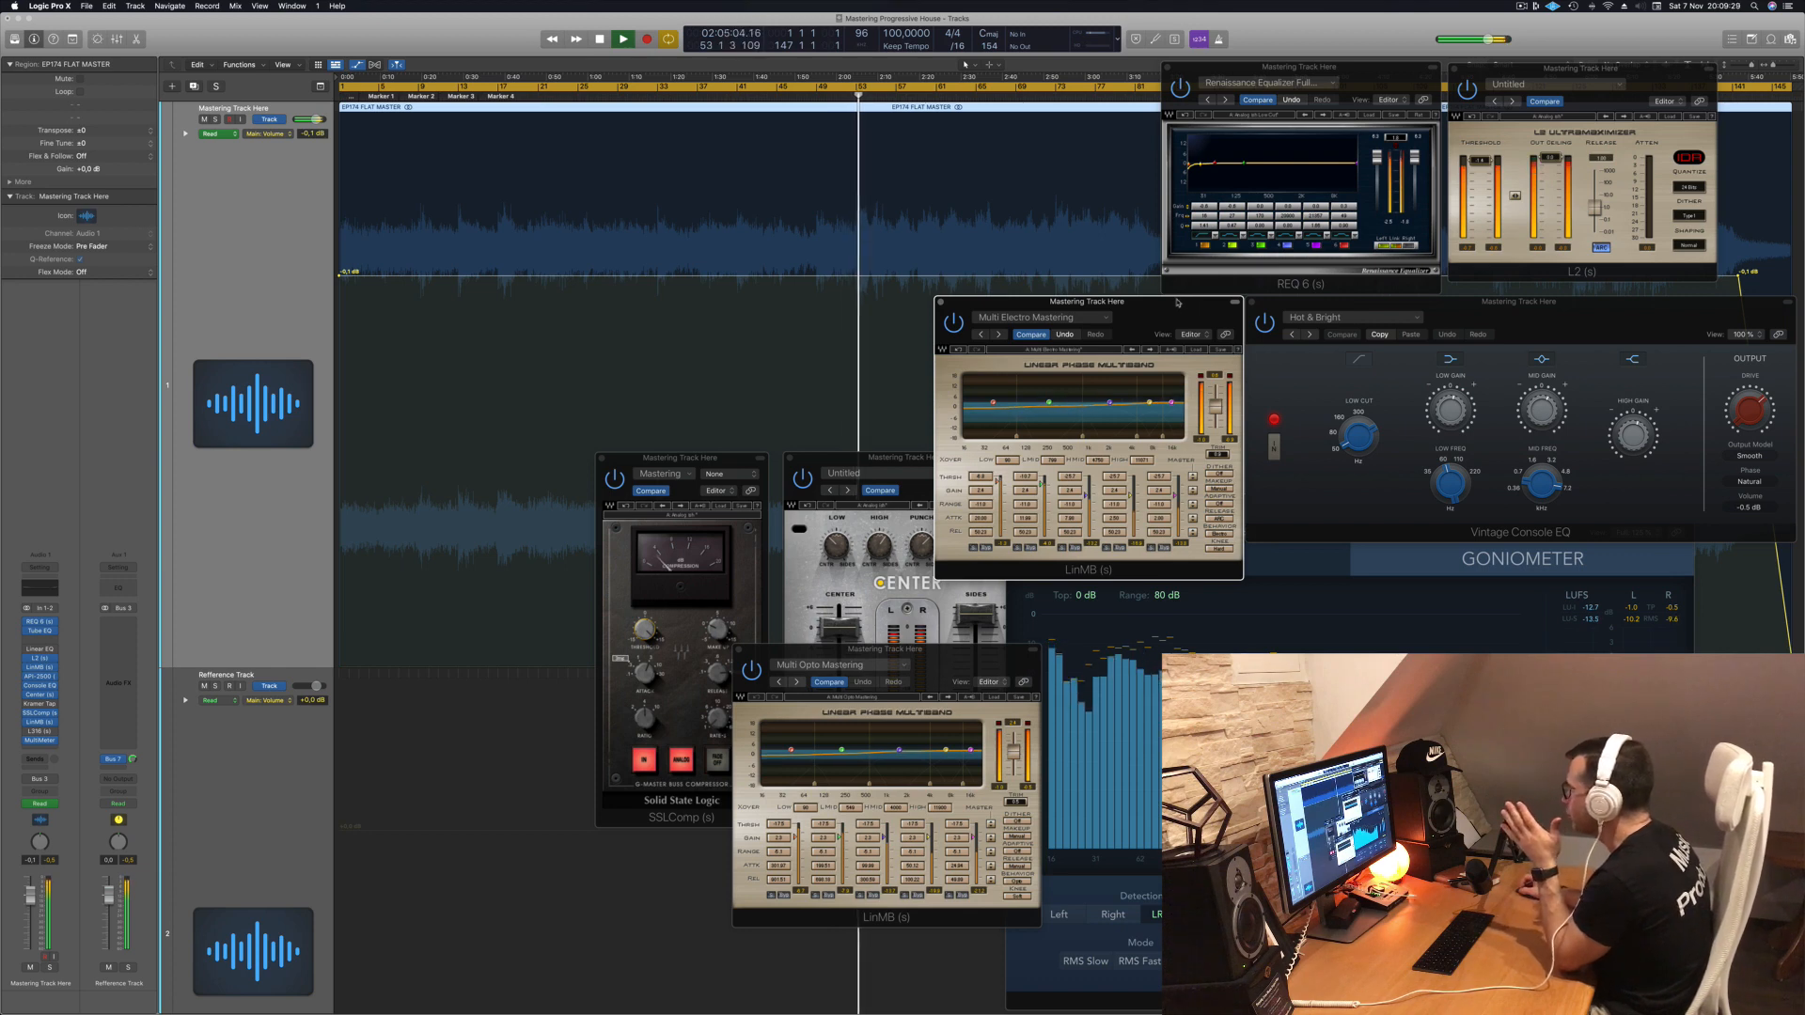
left_click_drag(1163, 299, 1141, 299)
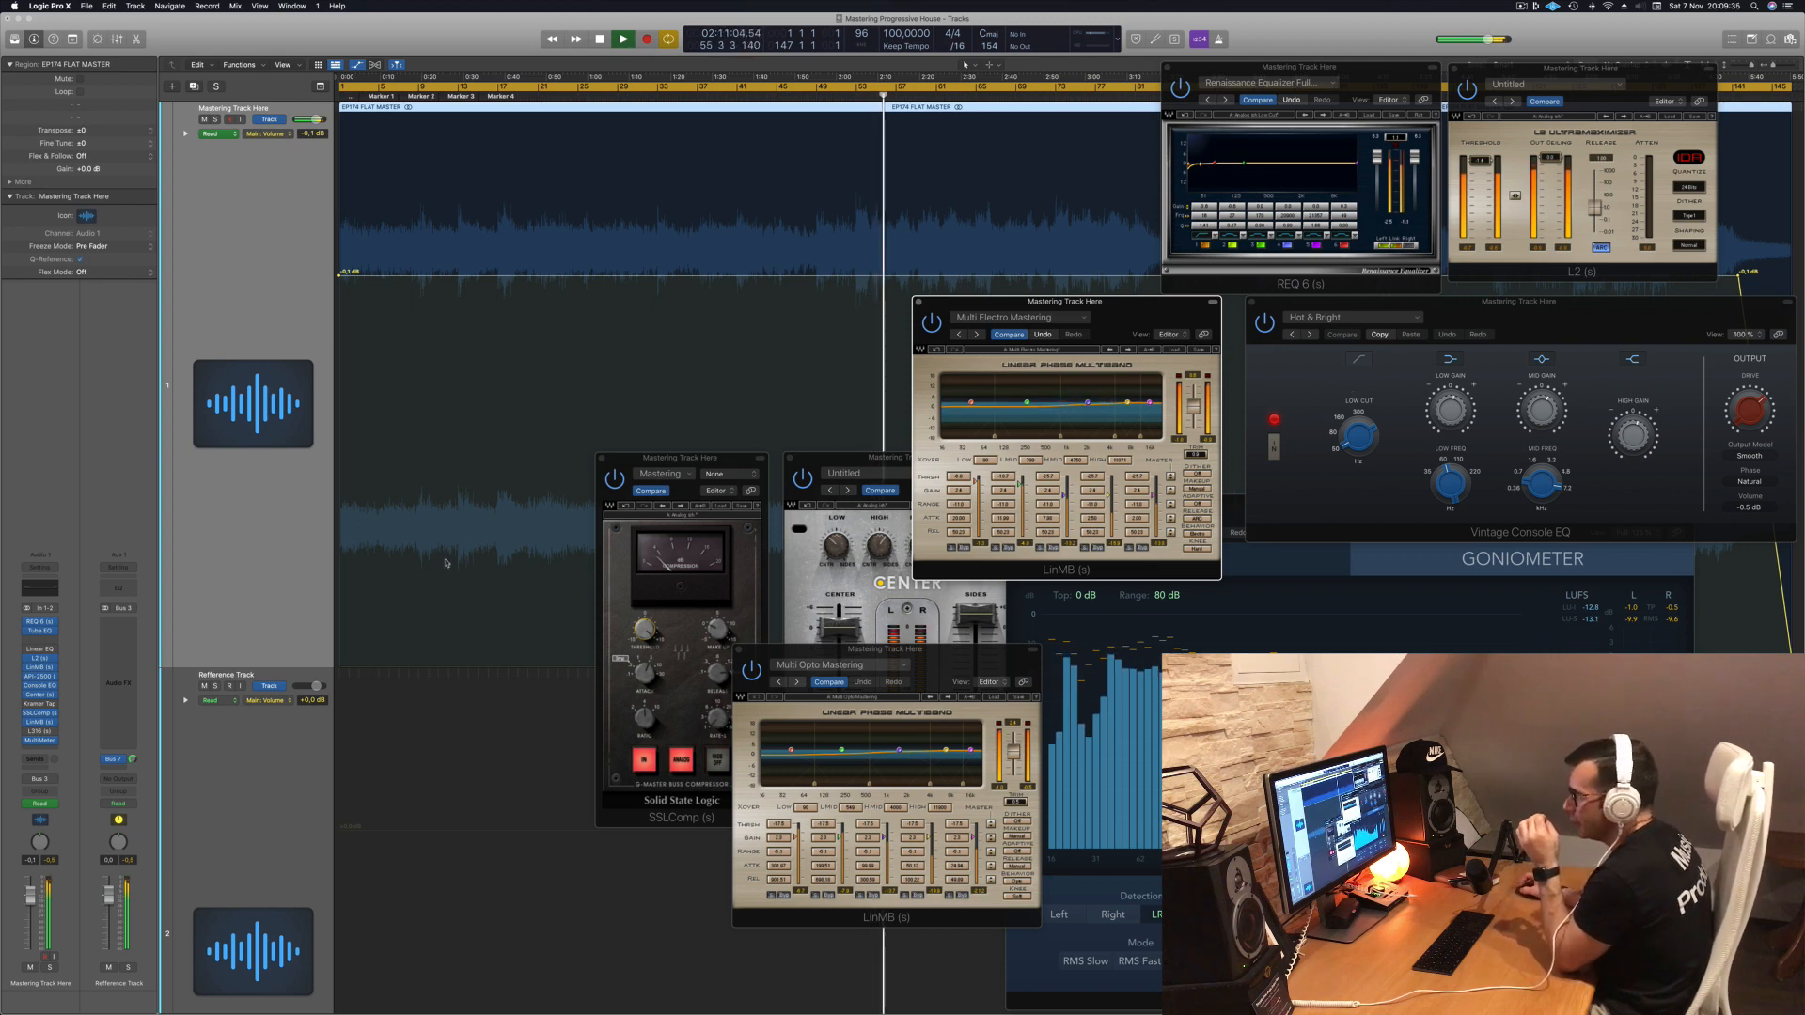
Step: Bring Center to the front and line its window up beside the Multi Electro LinMB and Vintage Console EQ
left_click(41, 695)
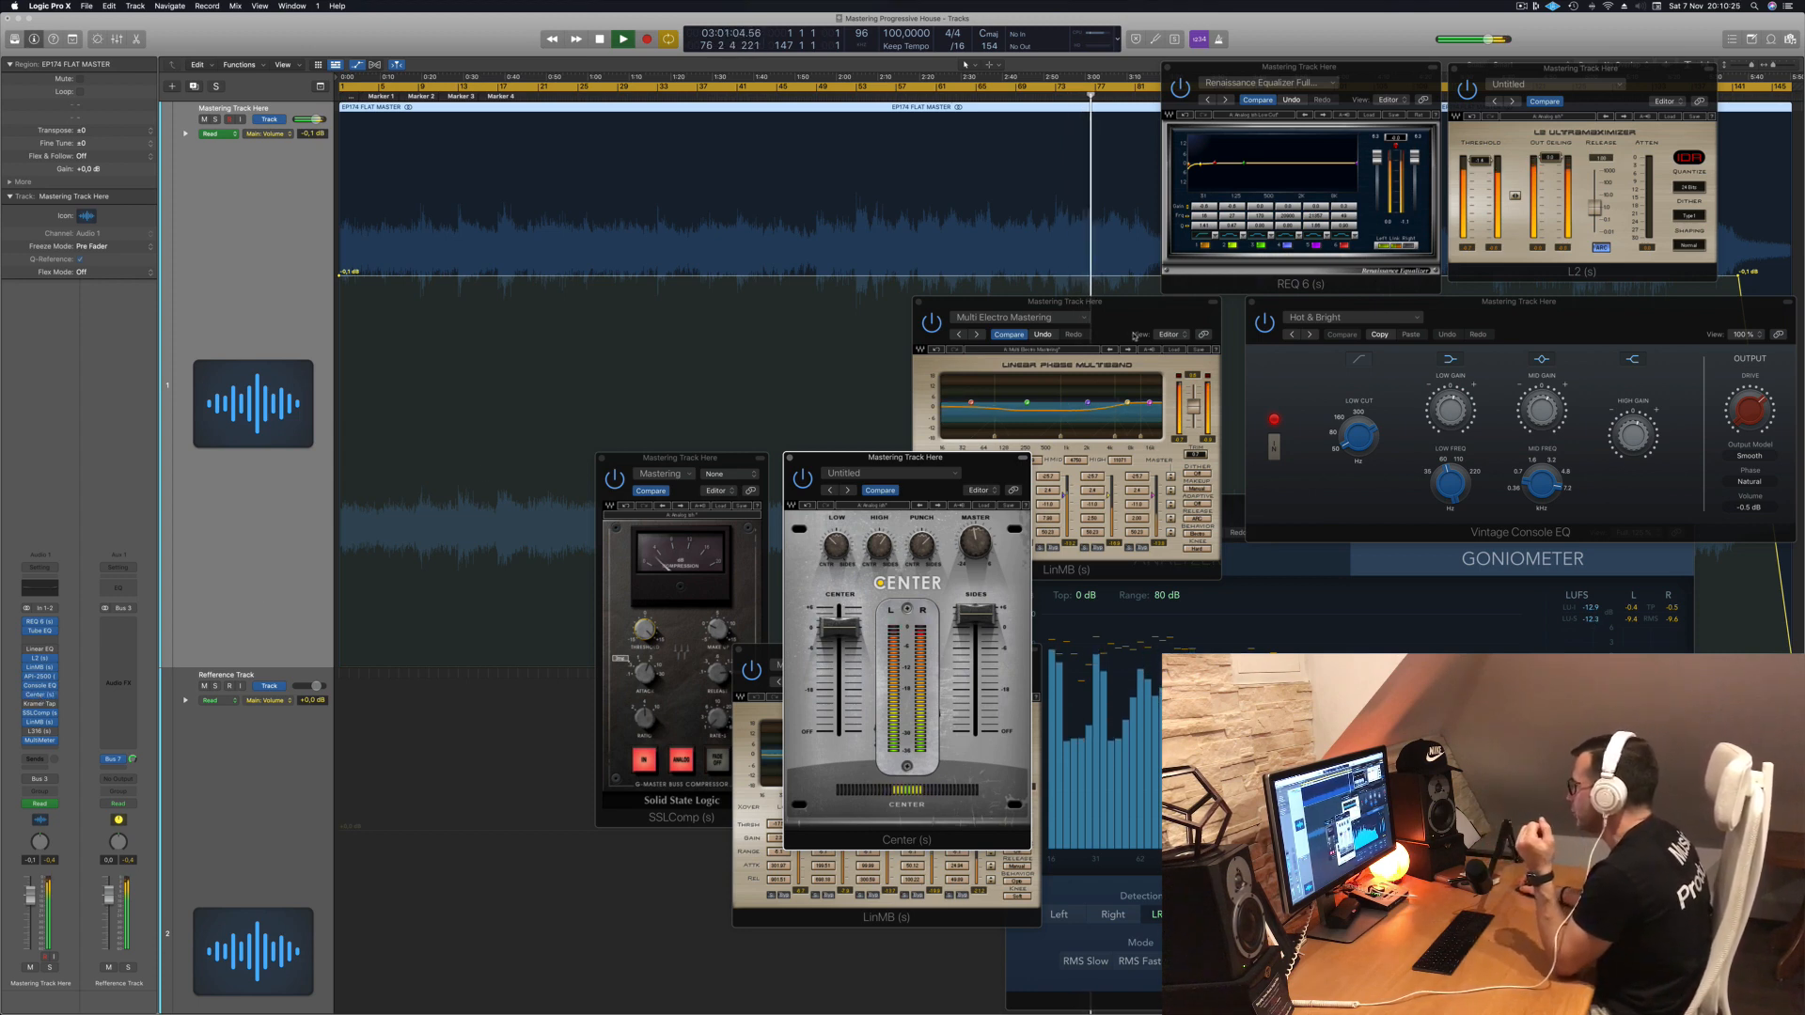
mouse_move(1130, 321)
left_mouse_down()
mouse_move(934, 238)
mouse_move(1071, 213)
mouse_move(1094, 294)
mouse_move(1135, 309)
left_mouse_up()
left_click(1182, 229)
left_click(1467, 307)
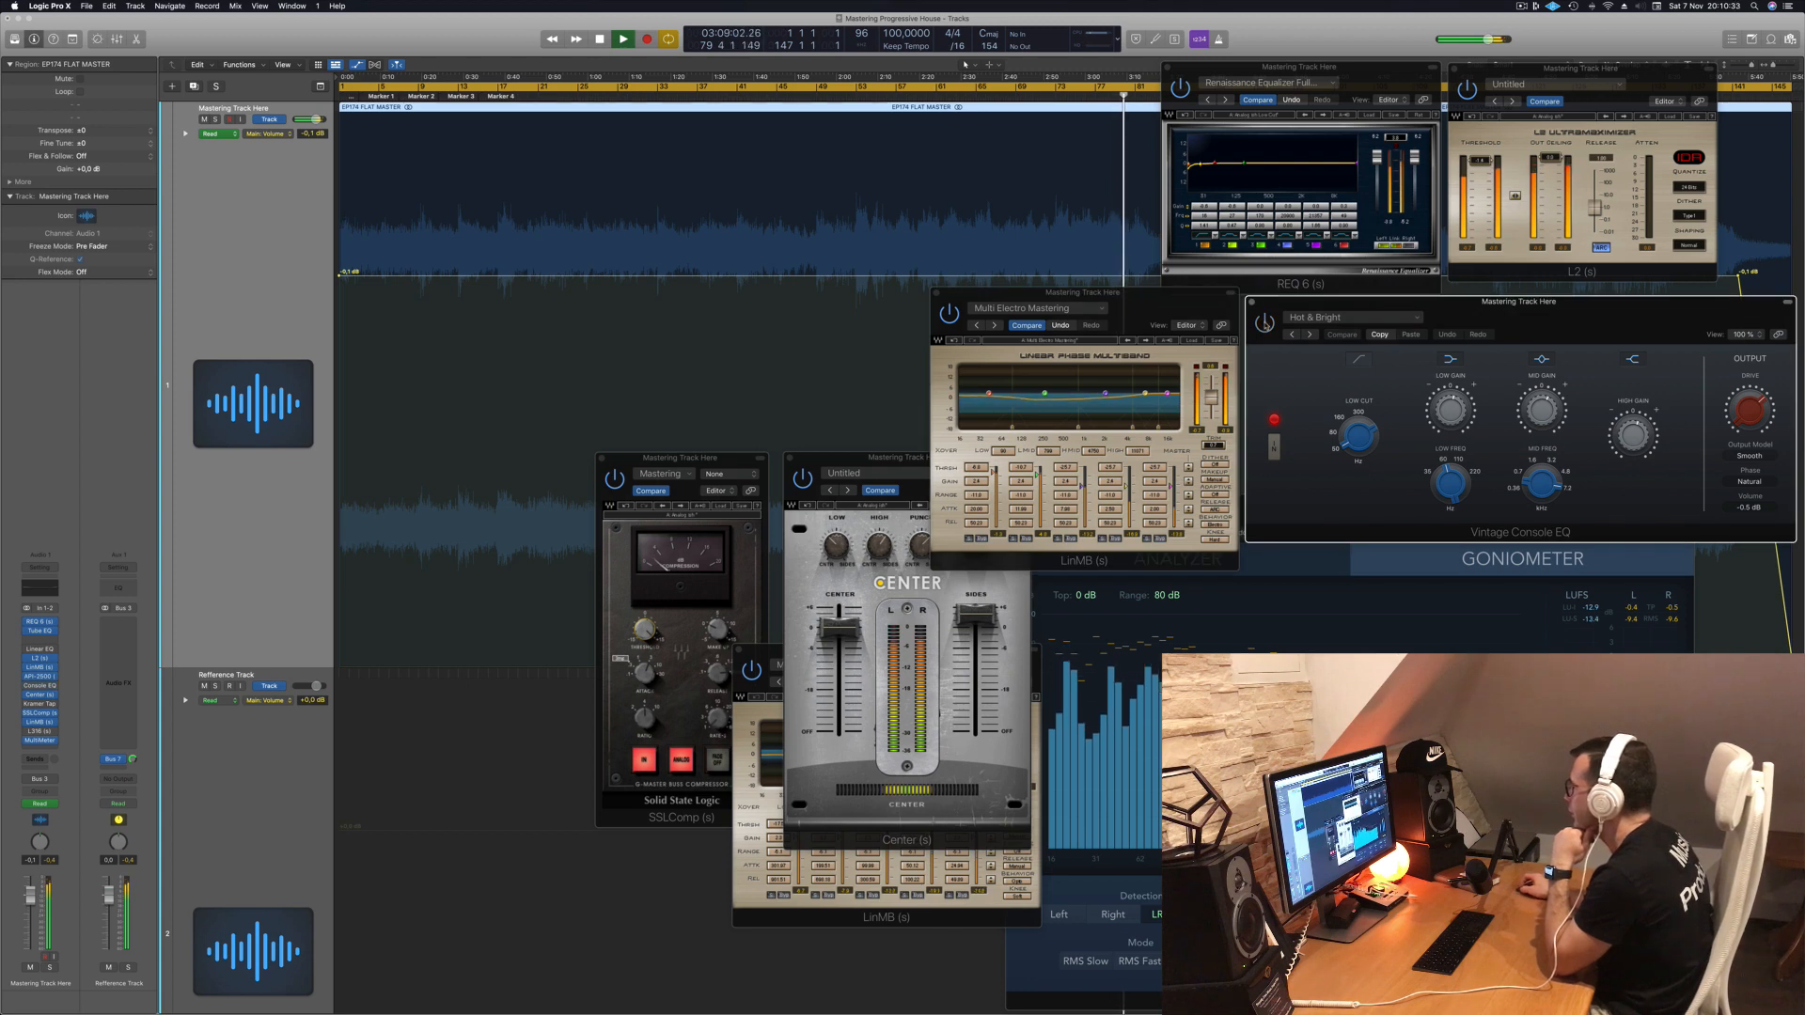
left_click_drag(1518, 317, 1530, 297)
left_click(1530, 294)
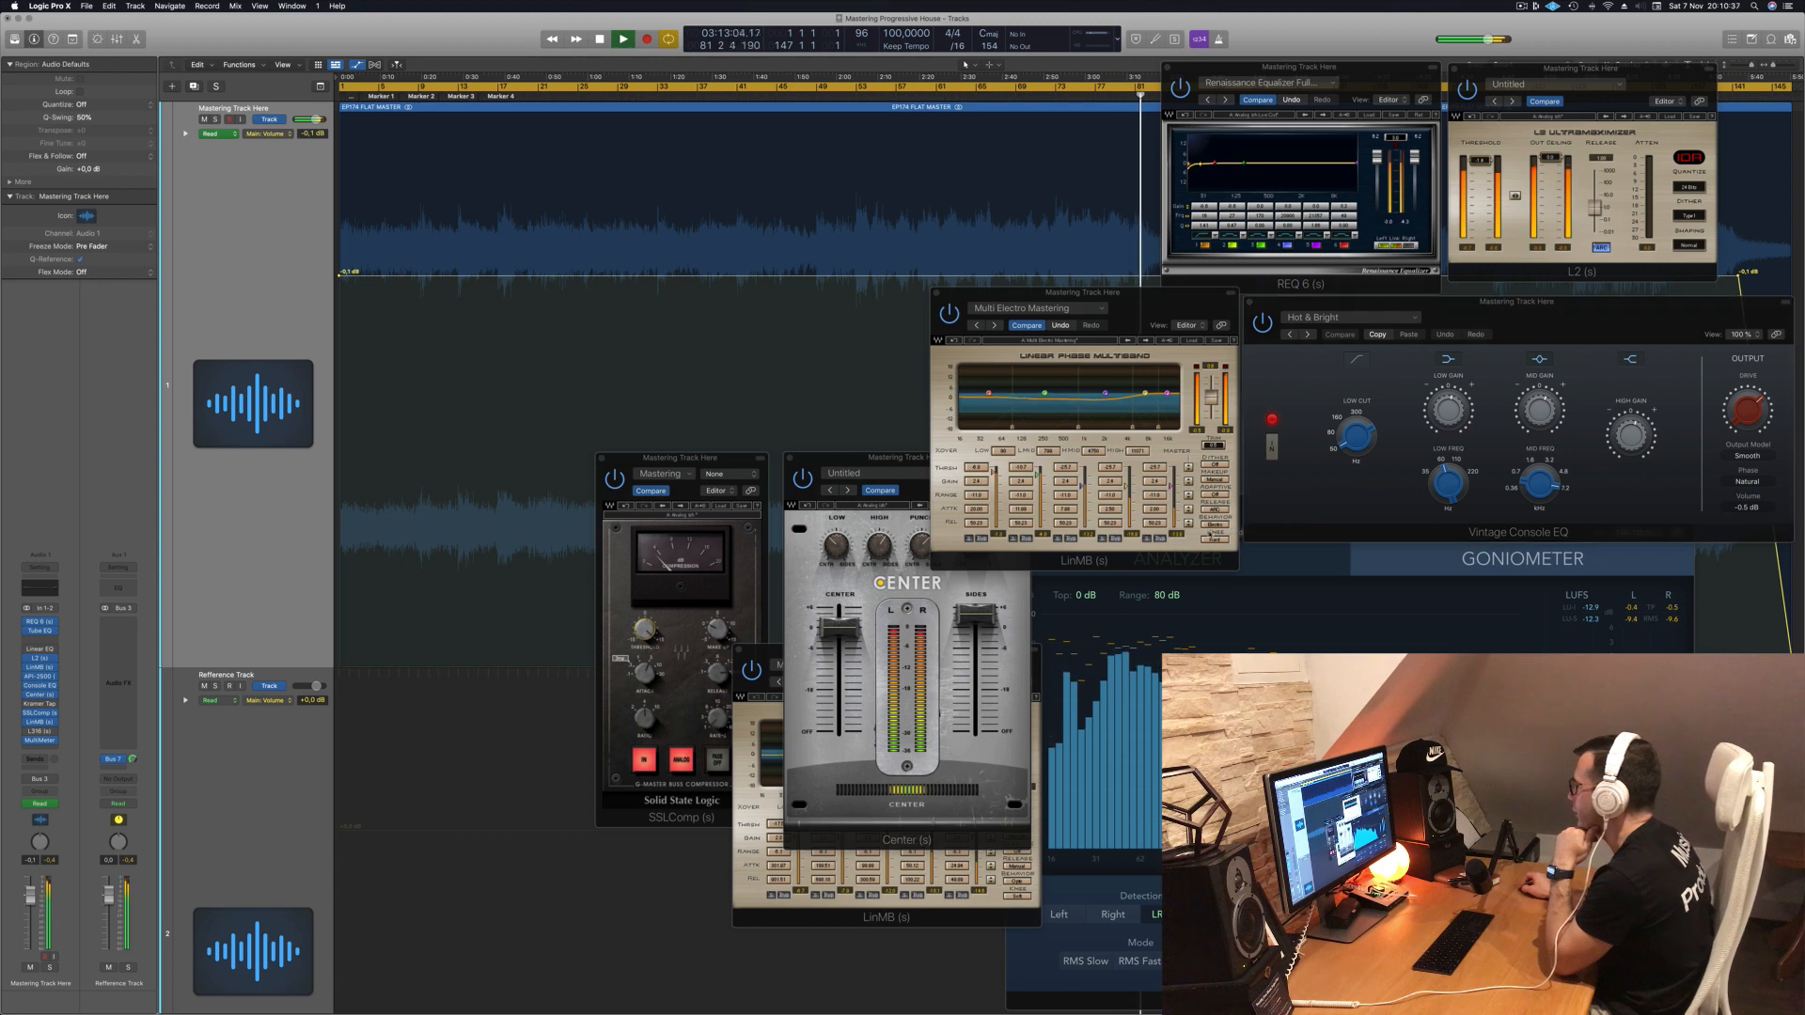
left_click_drag(883, 460, 761, 314)
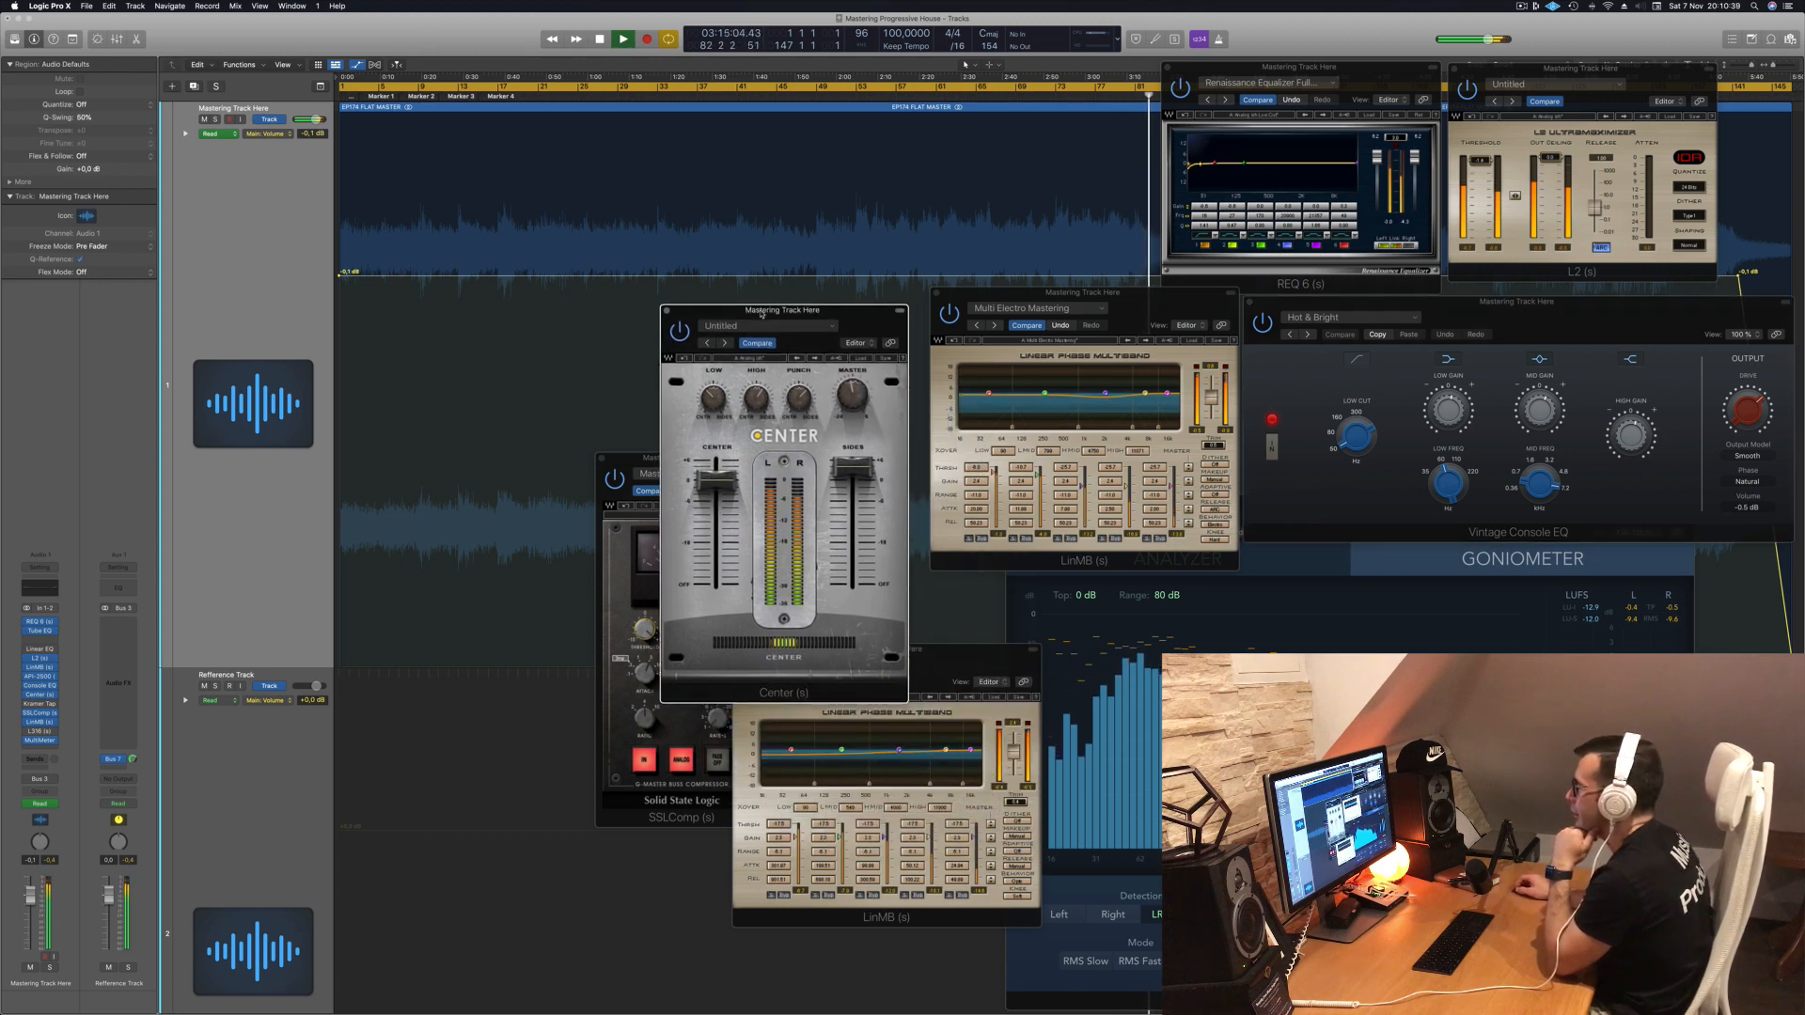
Step: Bring up the Multi Opto LinMB and place it below Center, stacking the REQ 6 and L2 windows over the Vintage Console EQ
left_click(40, 723)
left_click(39, 723)
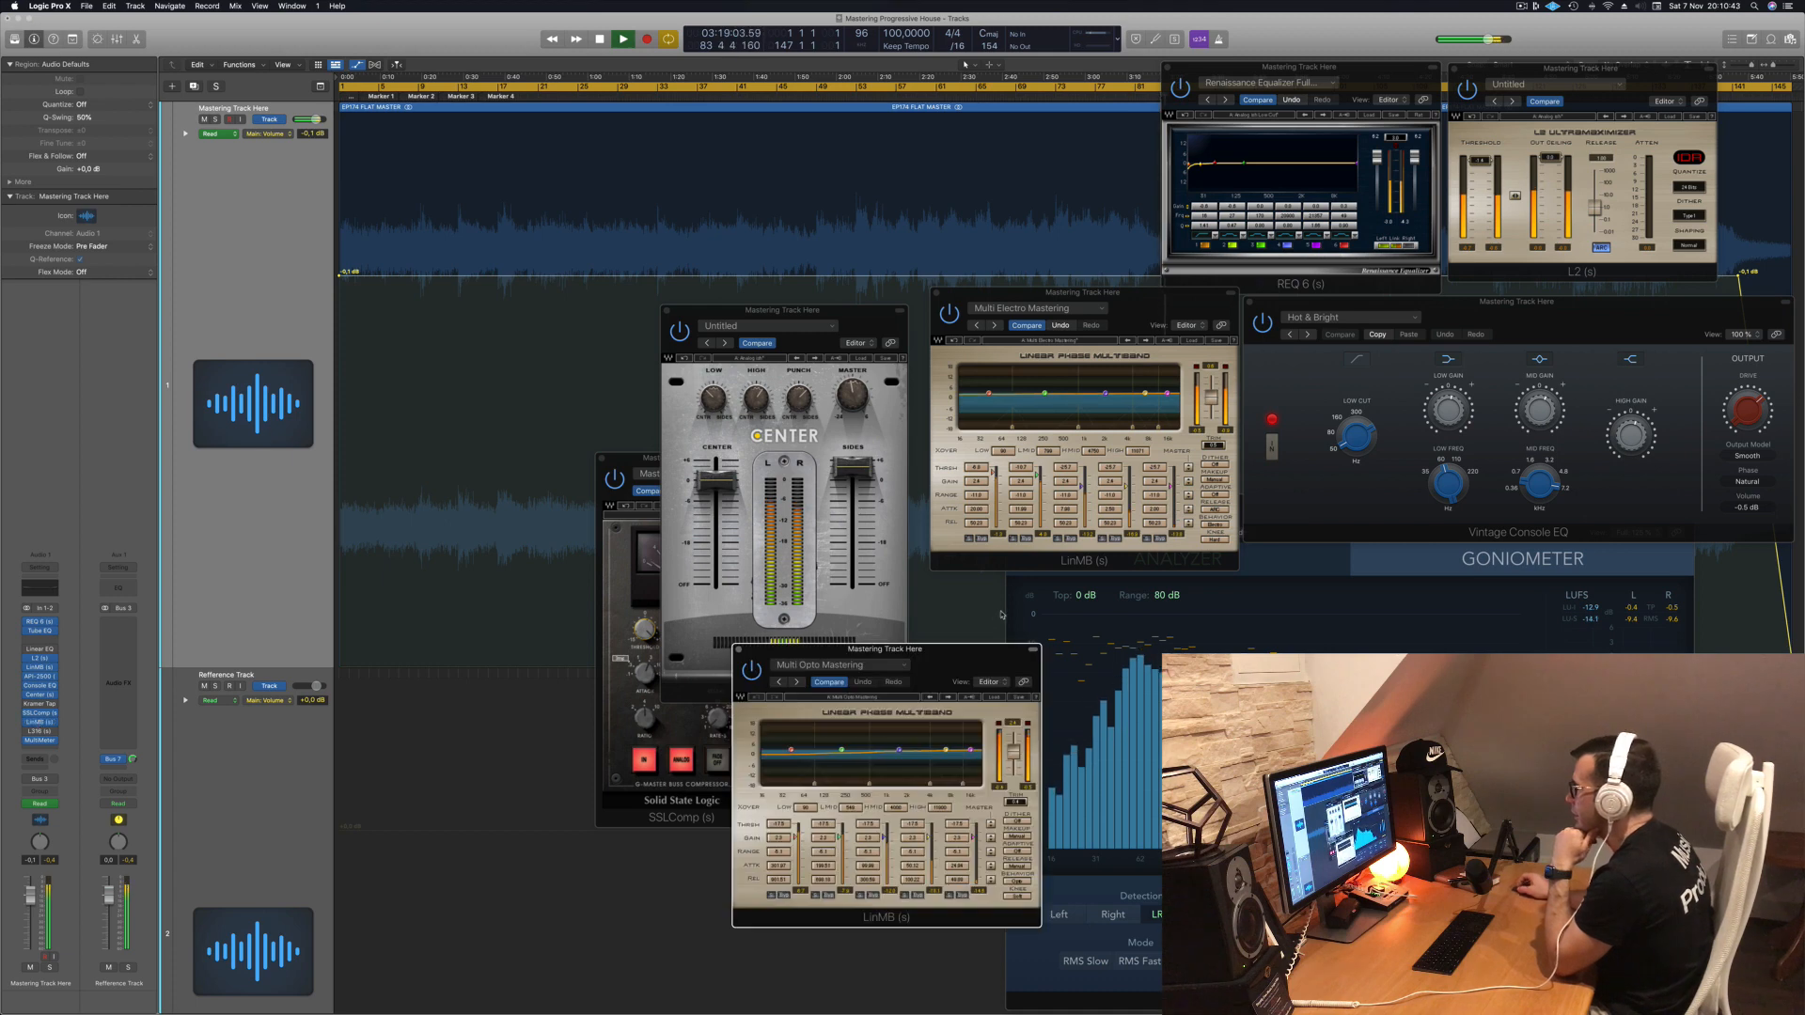
left_click_drag(955, 659, 852, 439)
left_click_drag(1353, 58, 1671, 305)
left_click_drag(1642, 72, 1675, 413)
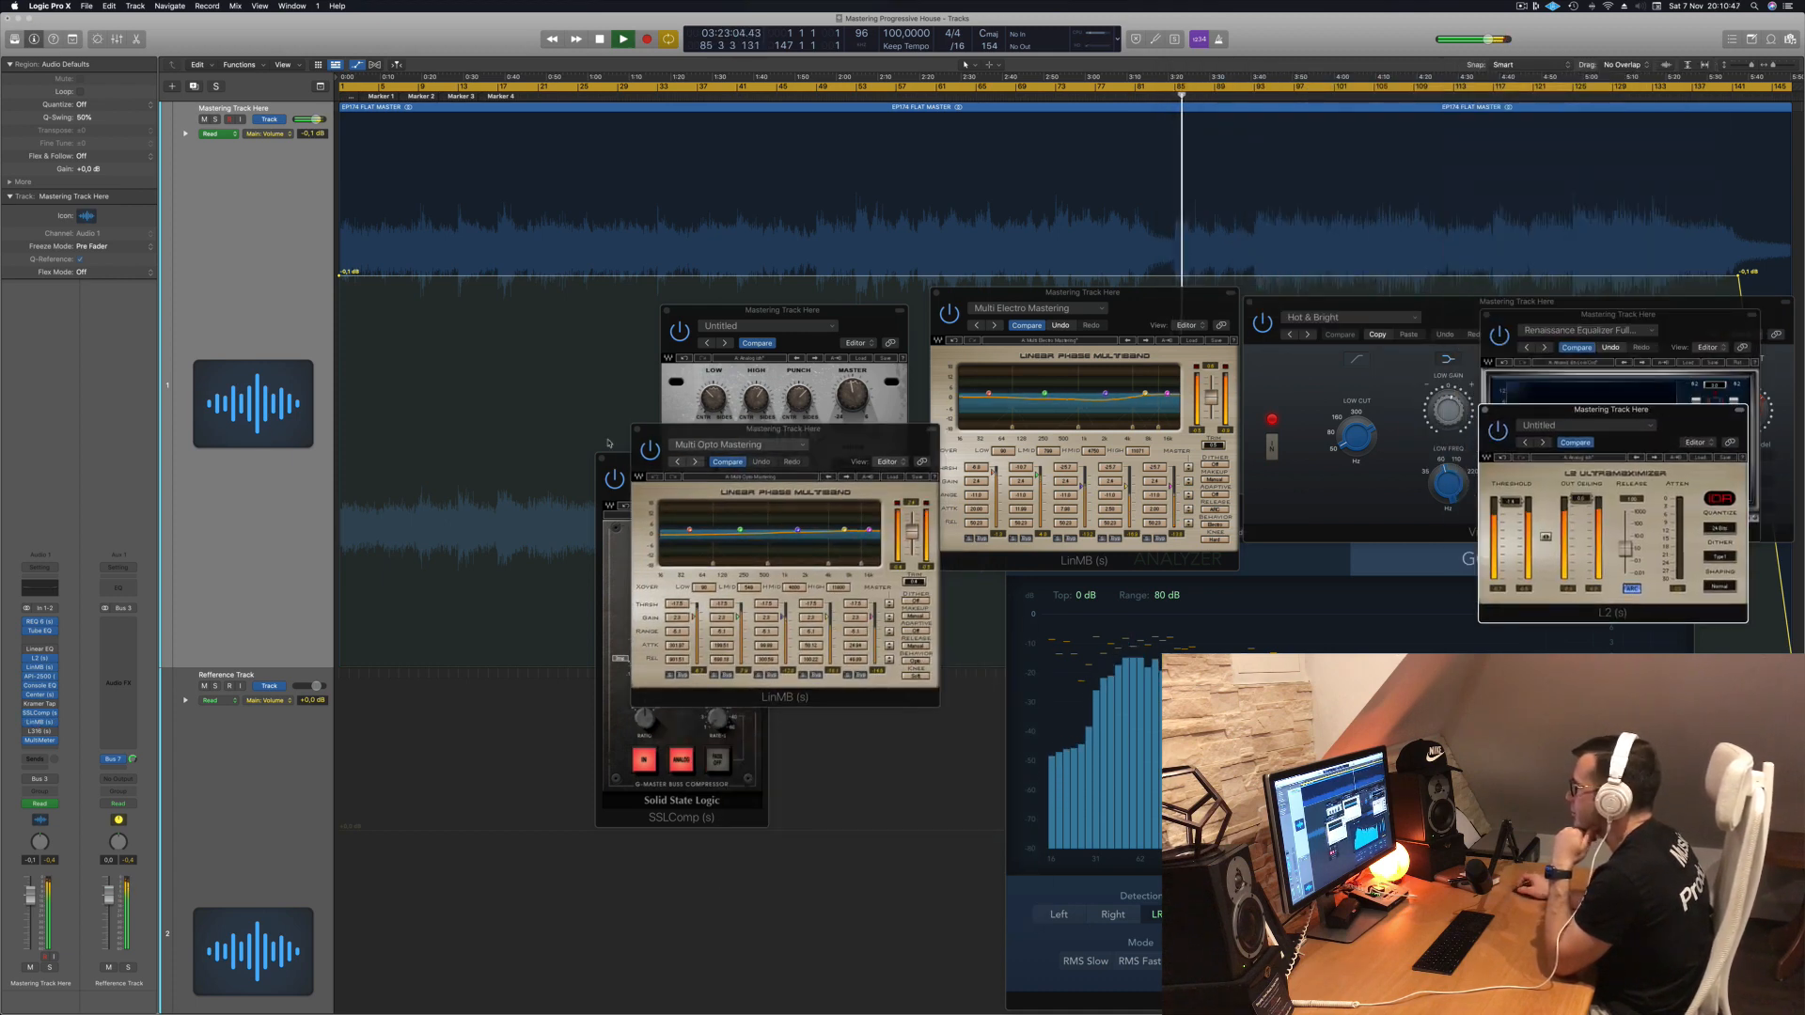
left_click(647, 450)
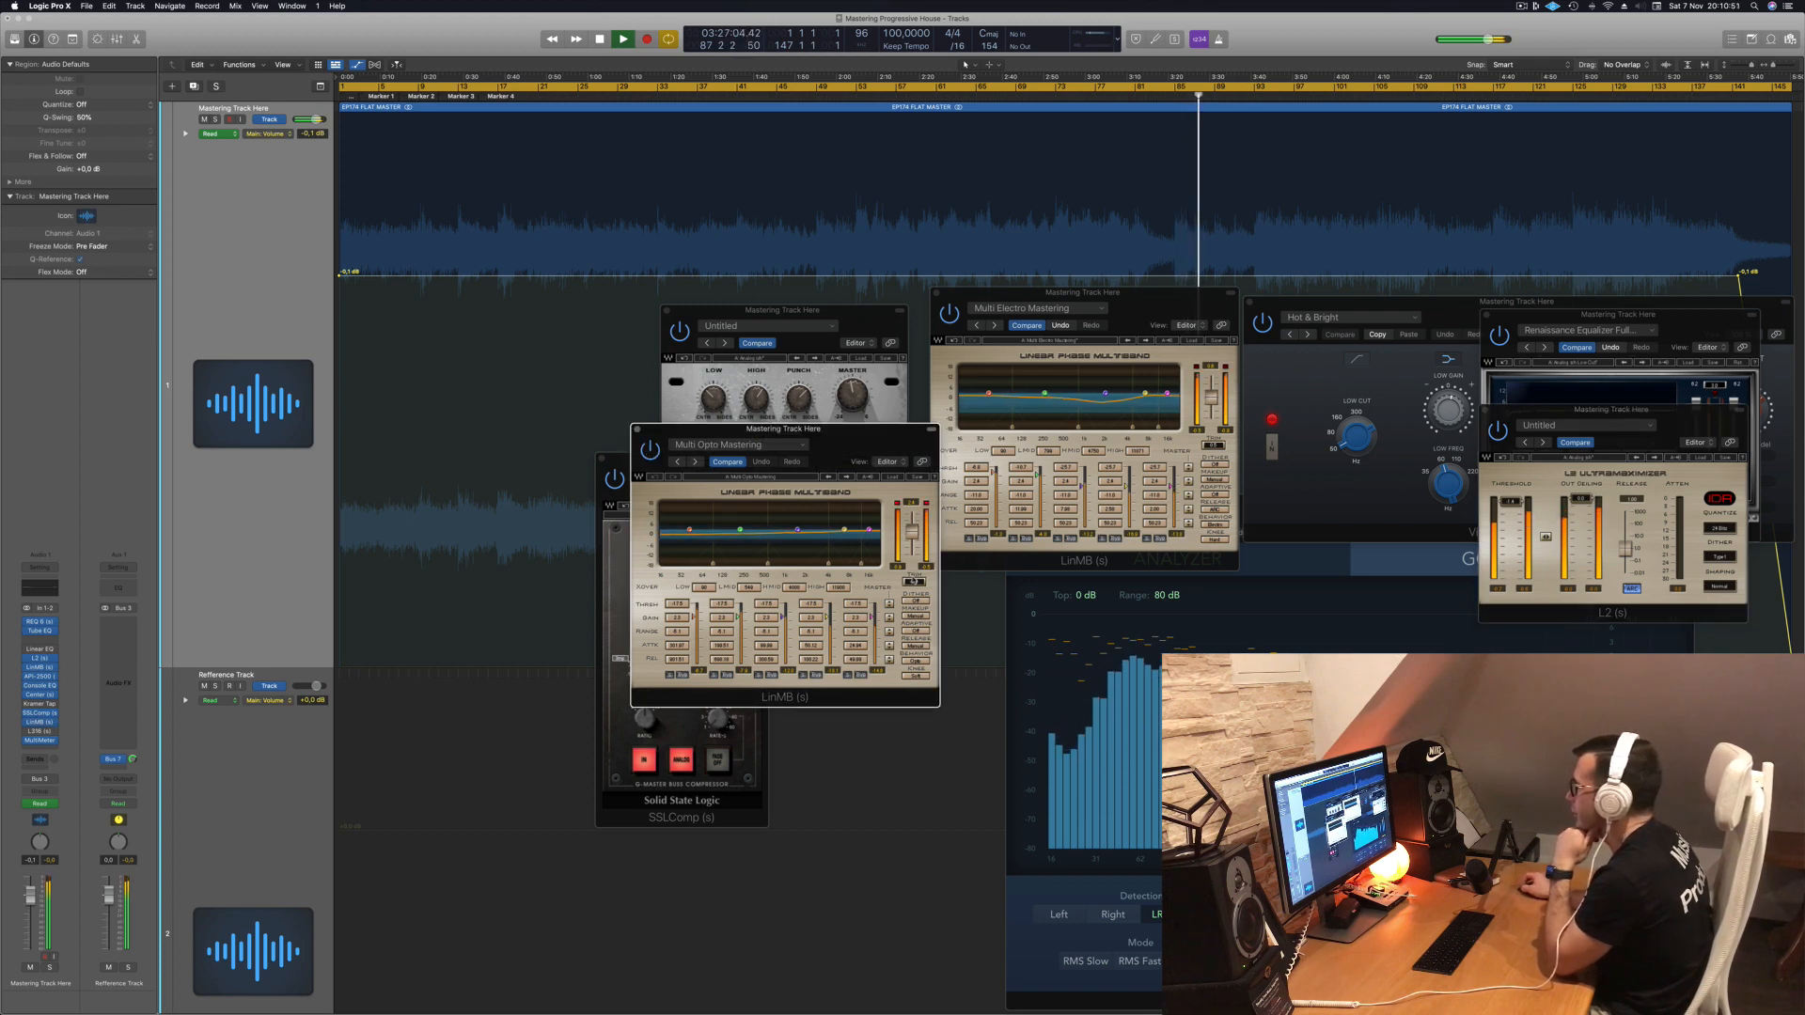
left_click_drag(847, 436, 884, 590)
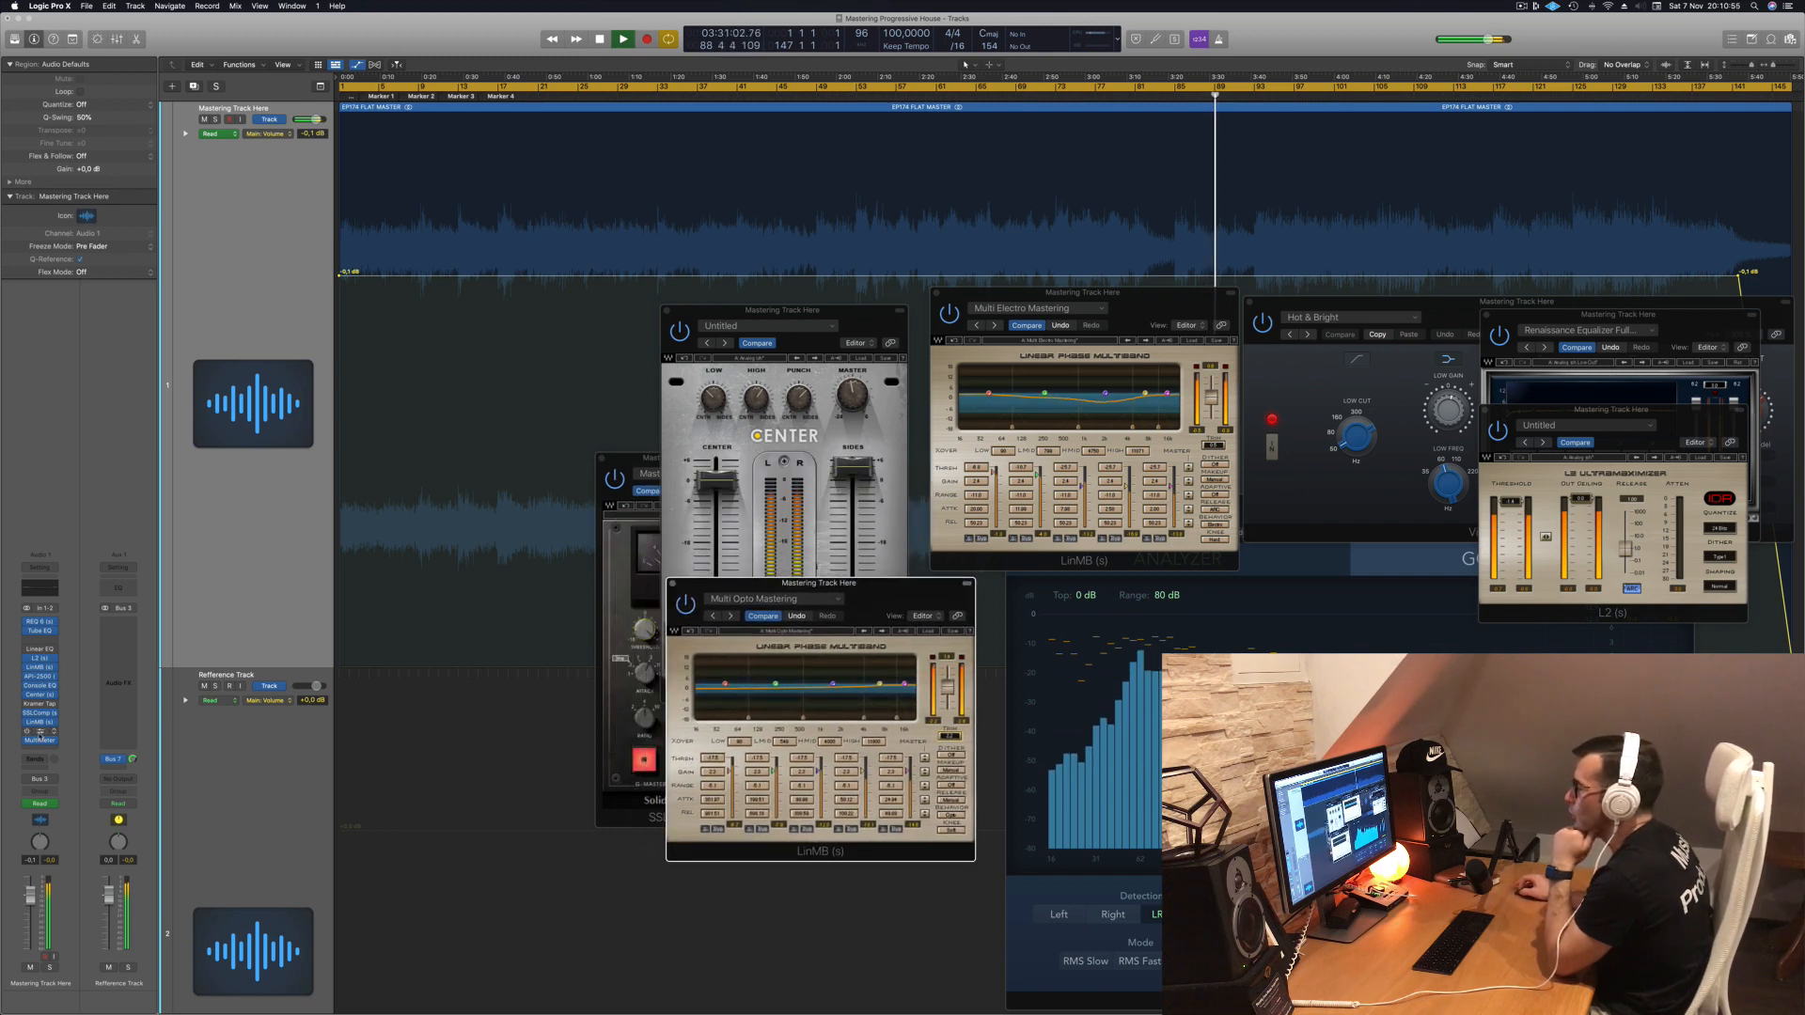
Step: Bring up the L316 with the Basic 1 preset, raise its threshold slightly, and place its window between Center and the Multi Electro LinMB
left_click(40, 733)
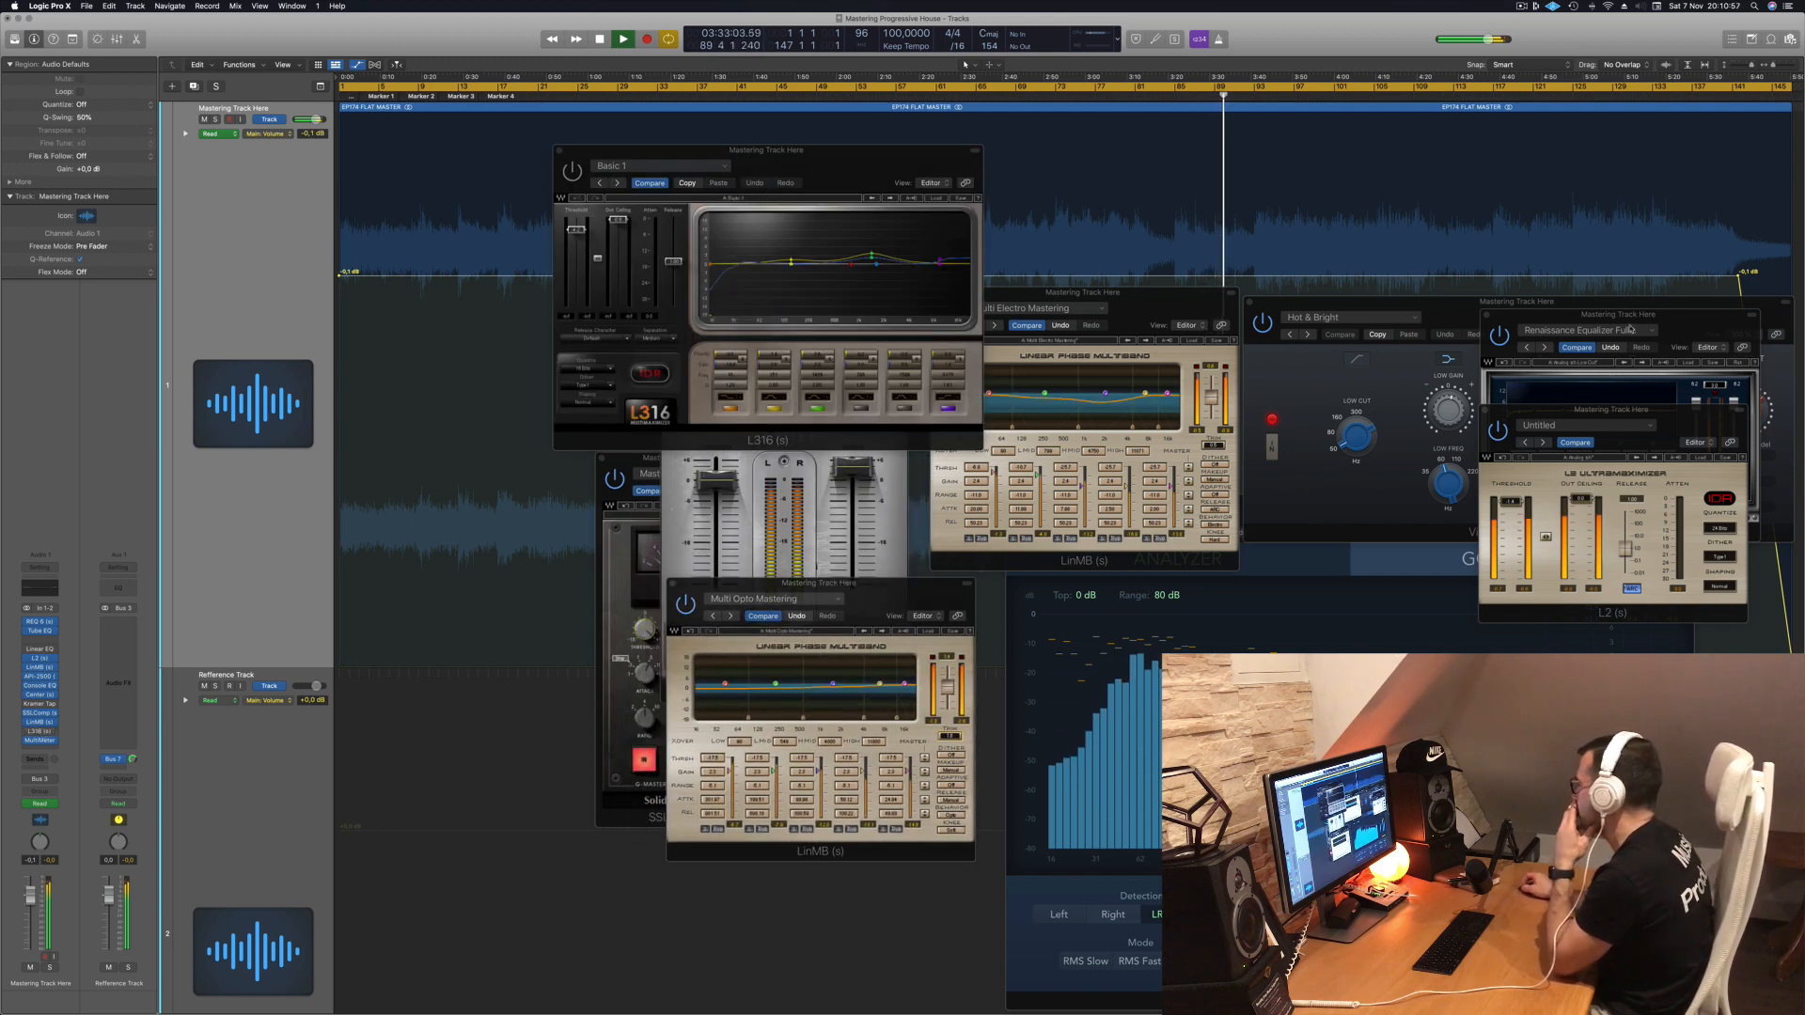
left_click_drag(1650, 416, 1719, 164)
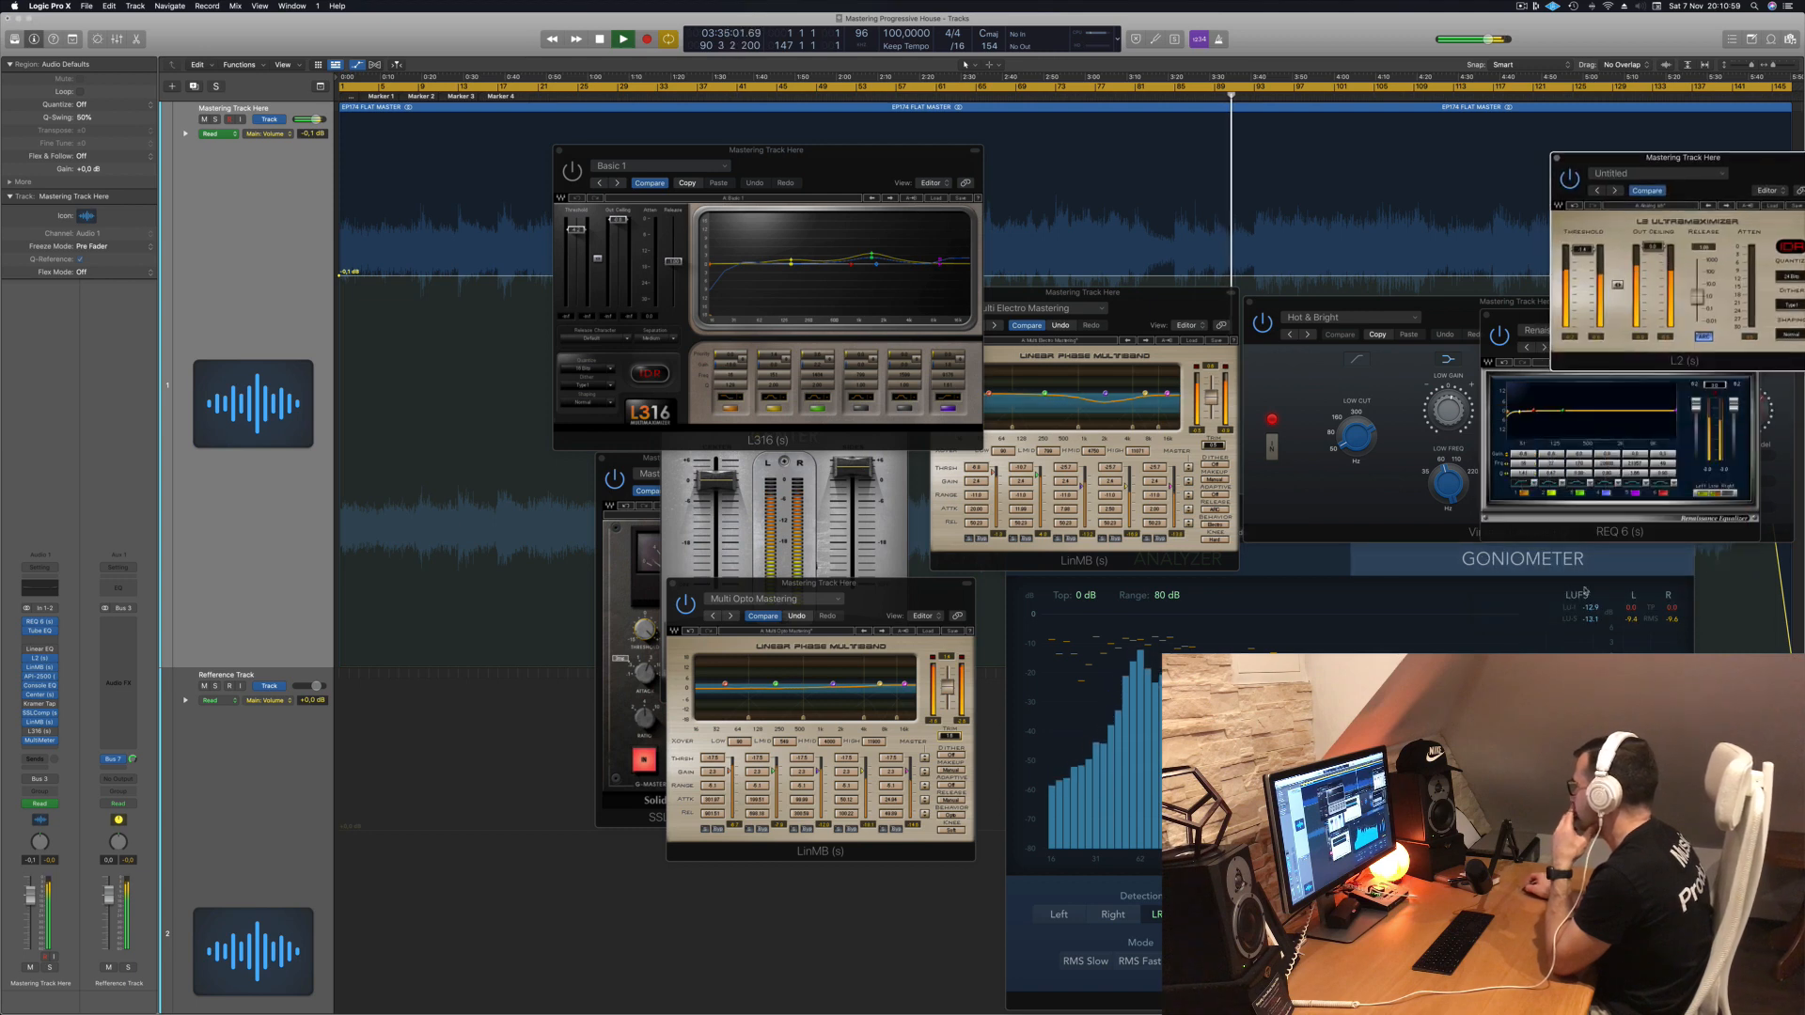
left_click(1630, 617)
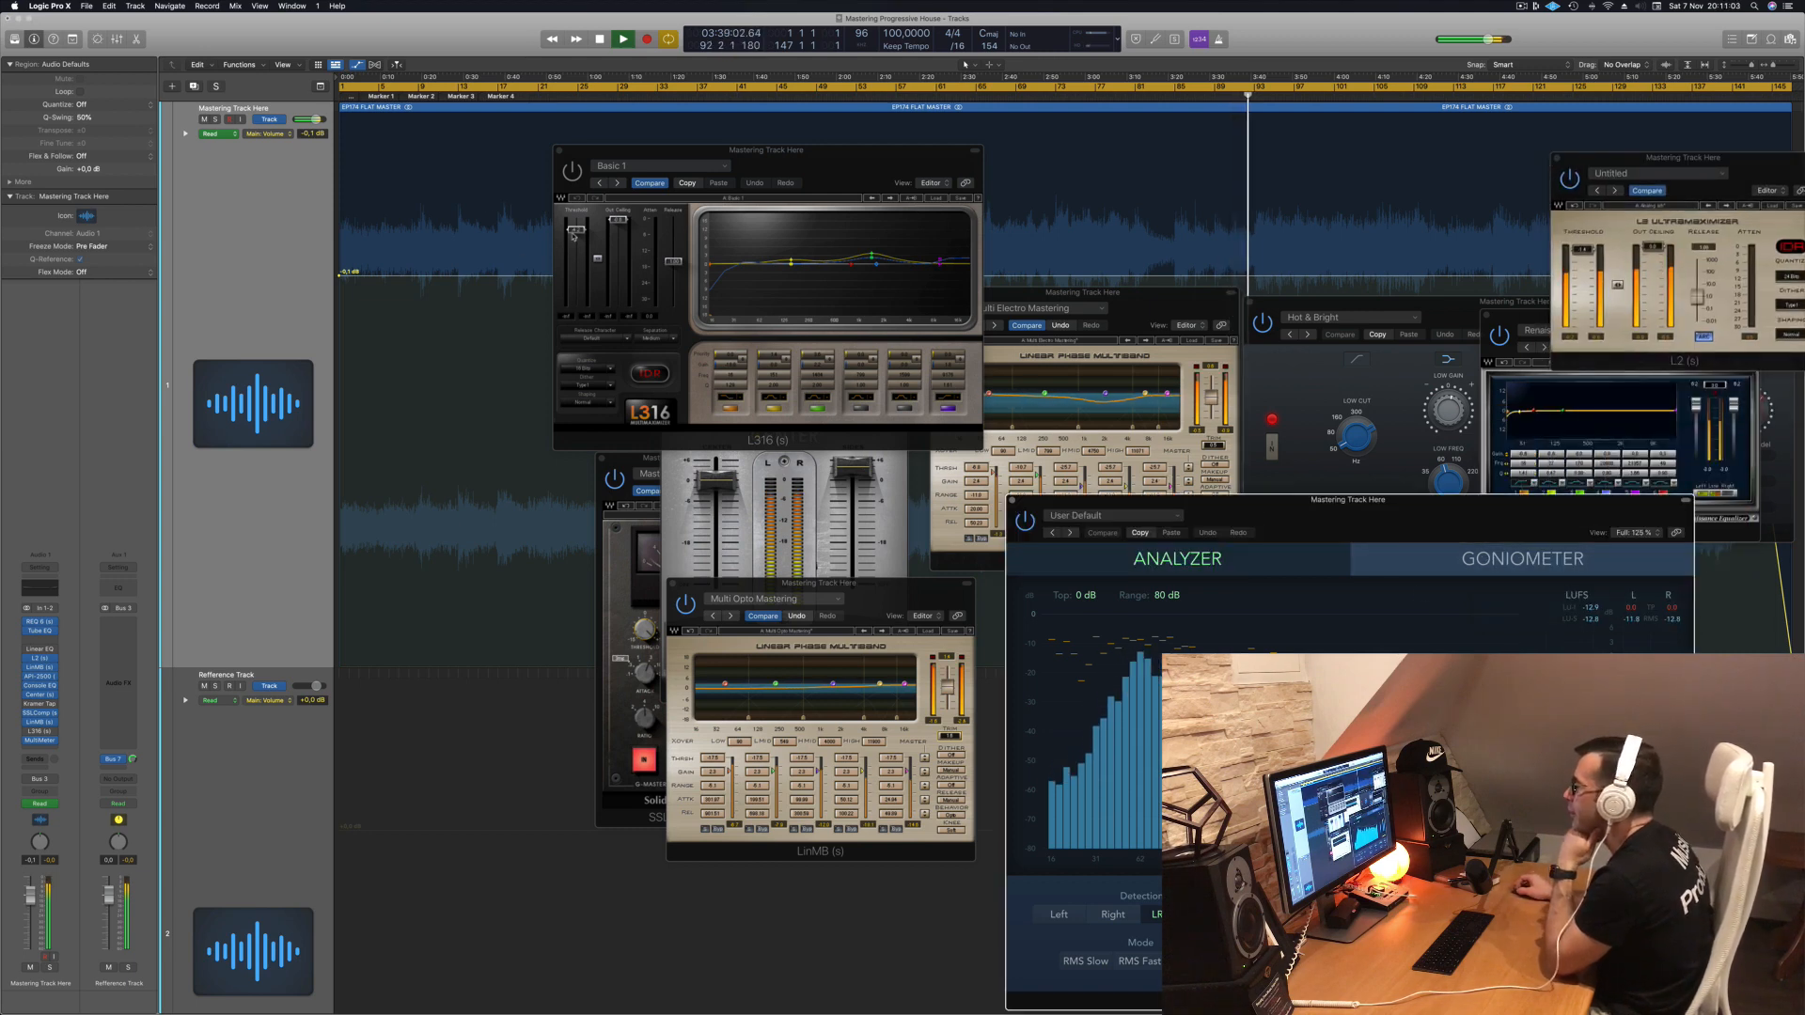
left_click_drag(572, 235, 575, 218)
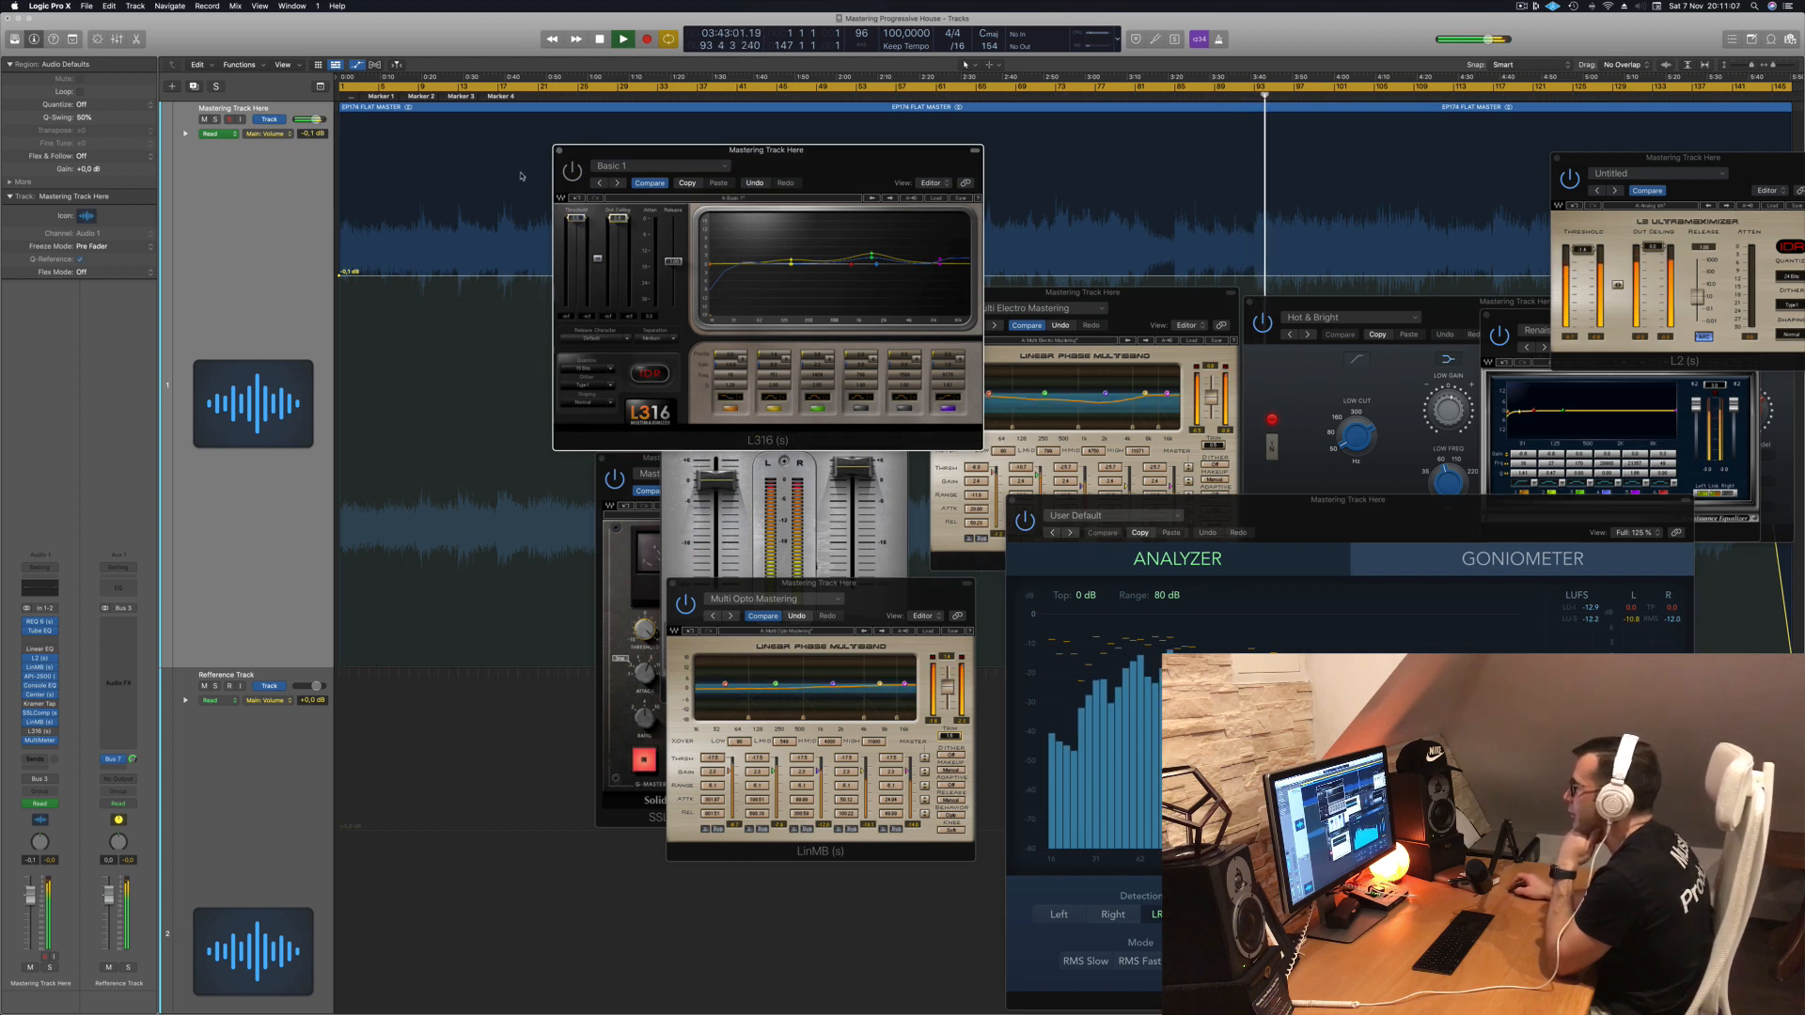
left_click_drag(808, 166, 982, 216)
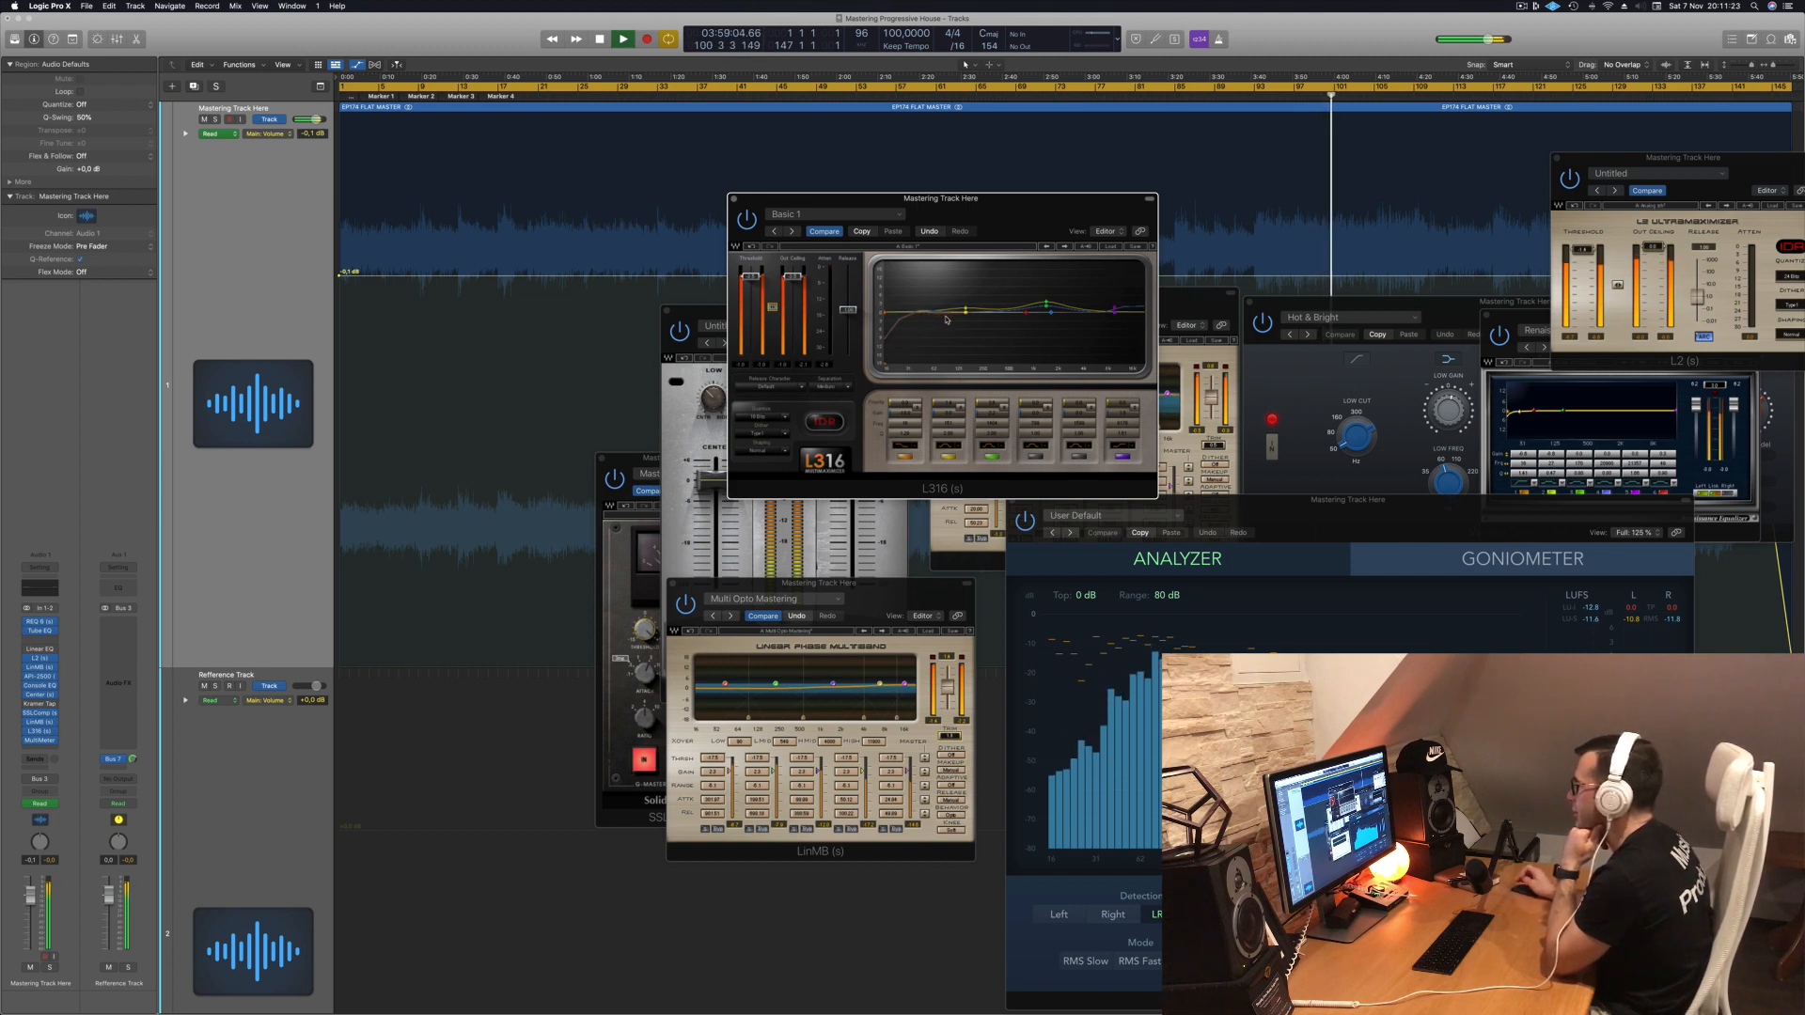
Step: Replay the track from the start and separate the L316 and analyzer windows while listening
key("space")
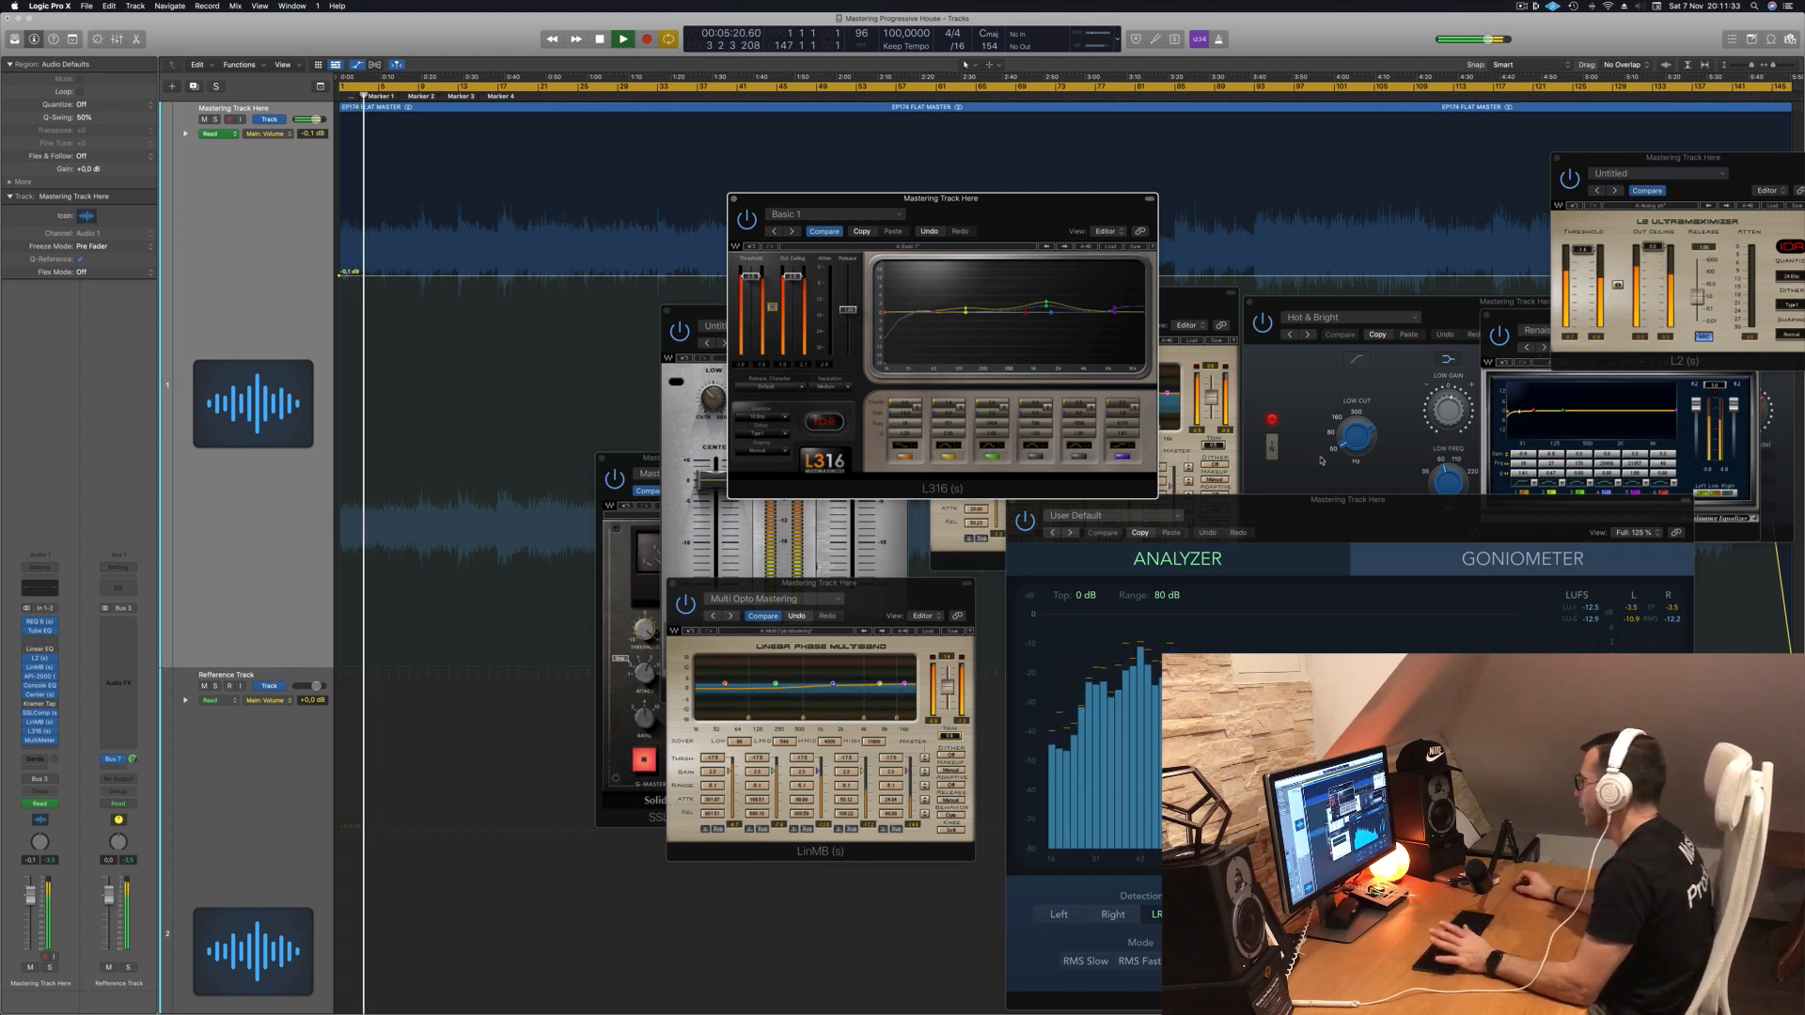
left_click_drag(1445, 501, 1461, 470)
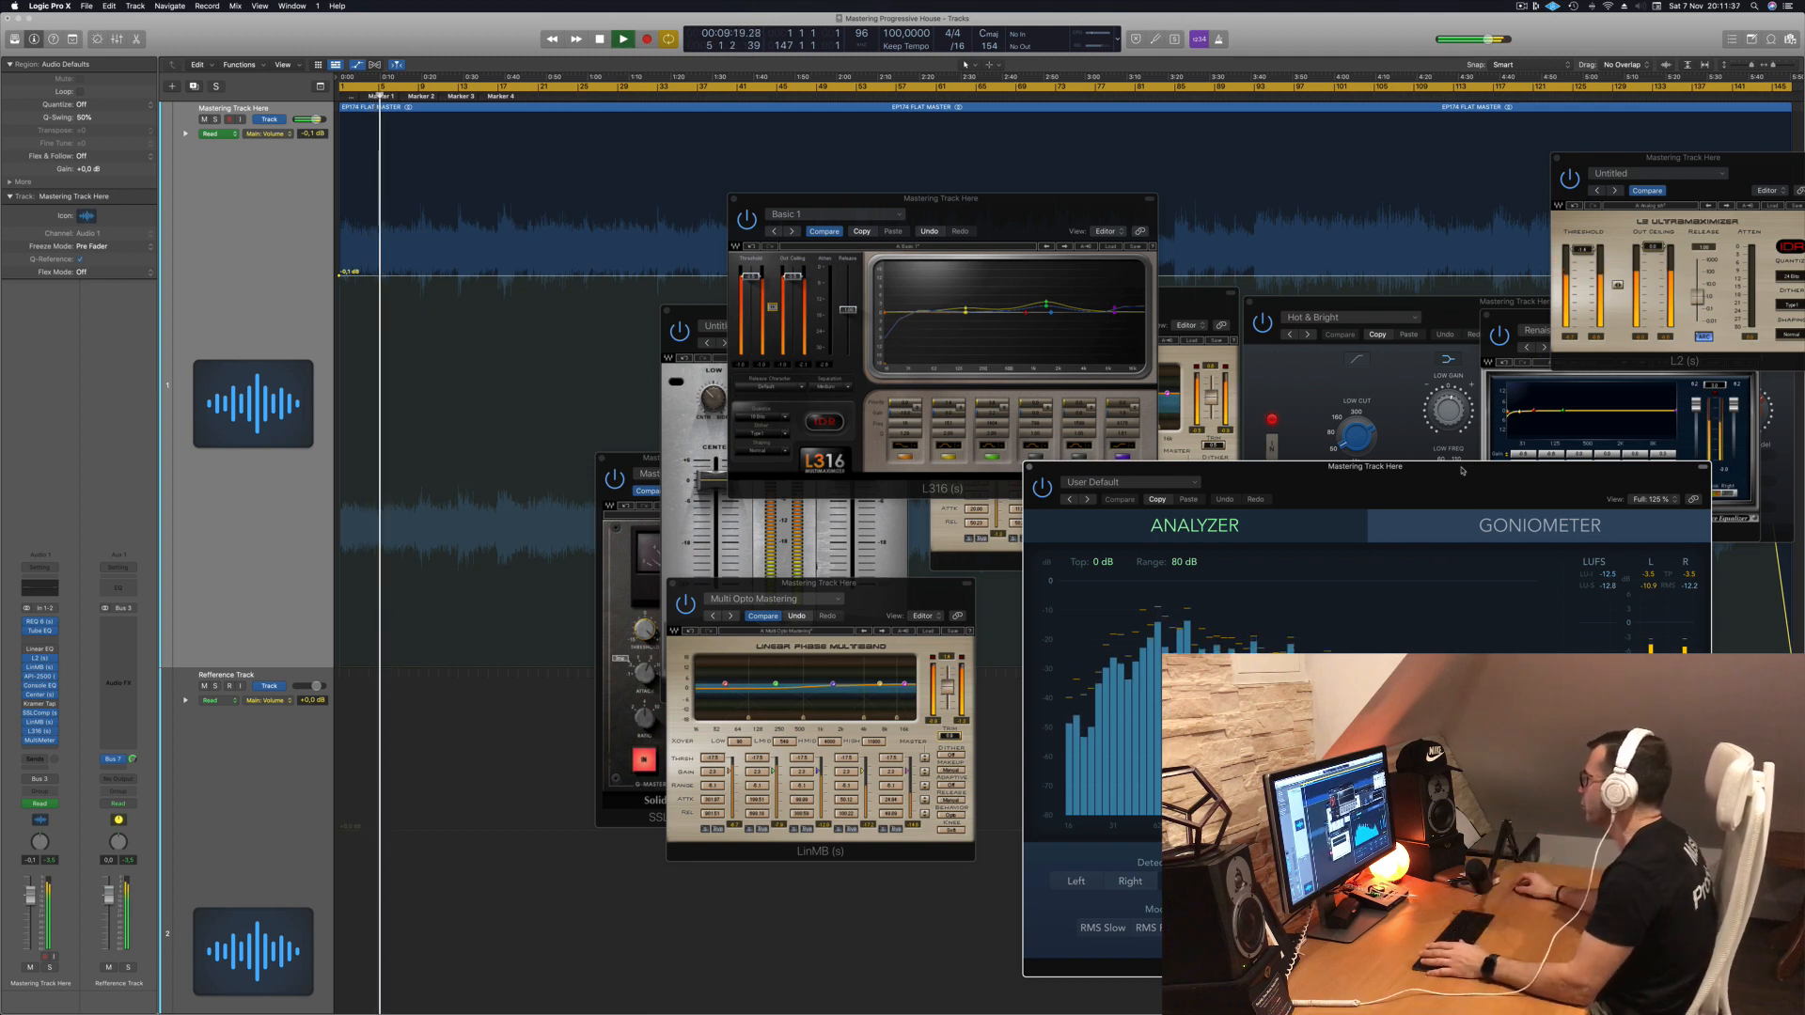
left_click_drag(1462, 470, 1504, 482)
left_click_drag(1026, 212, 960, 362)
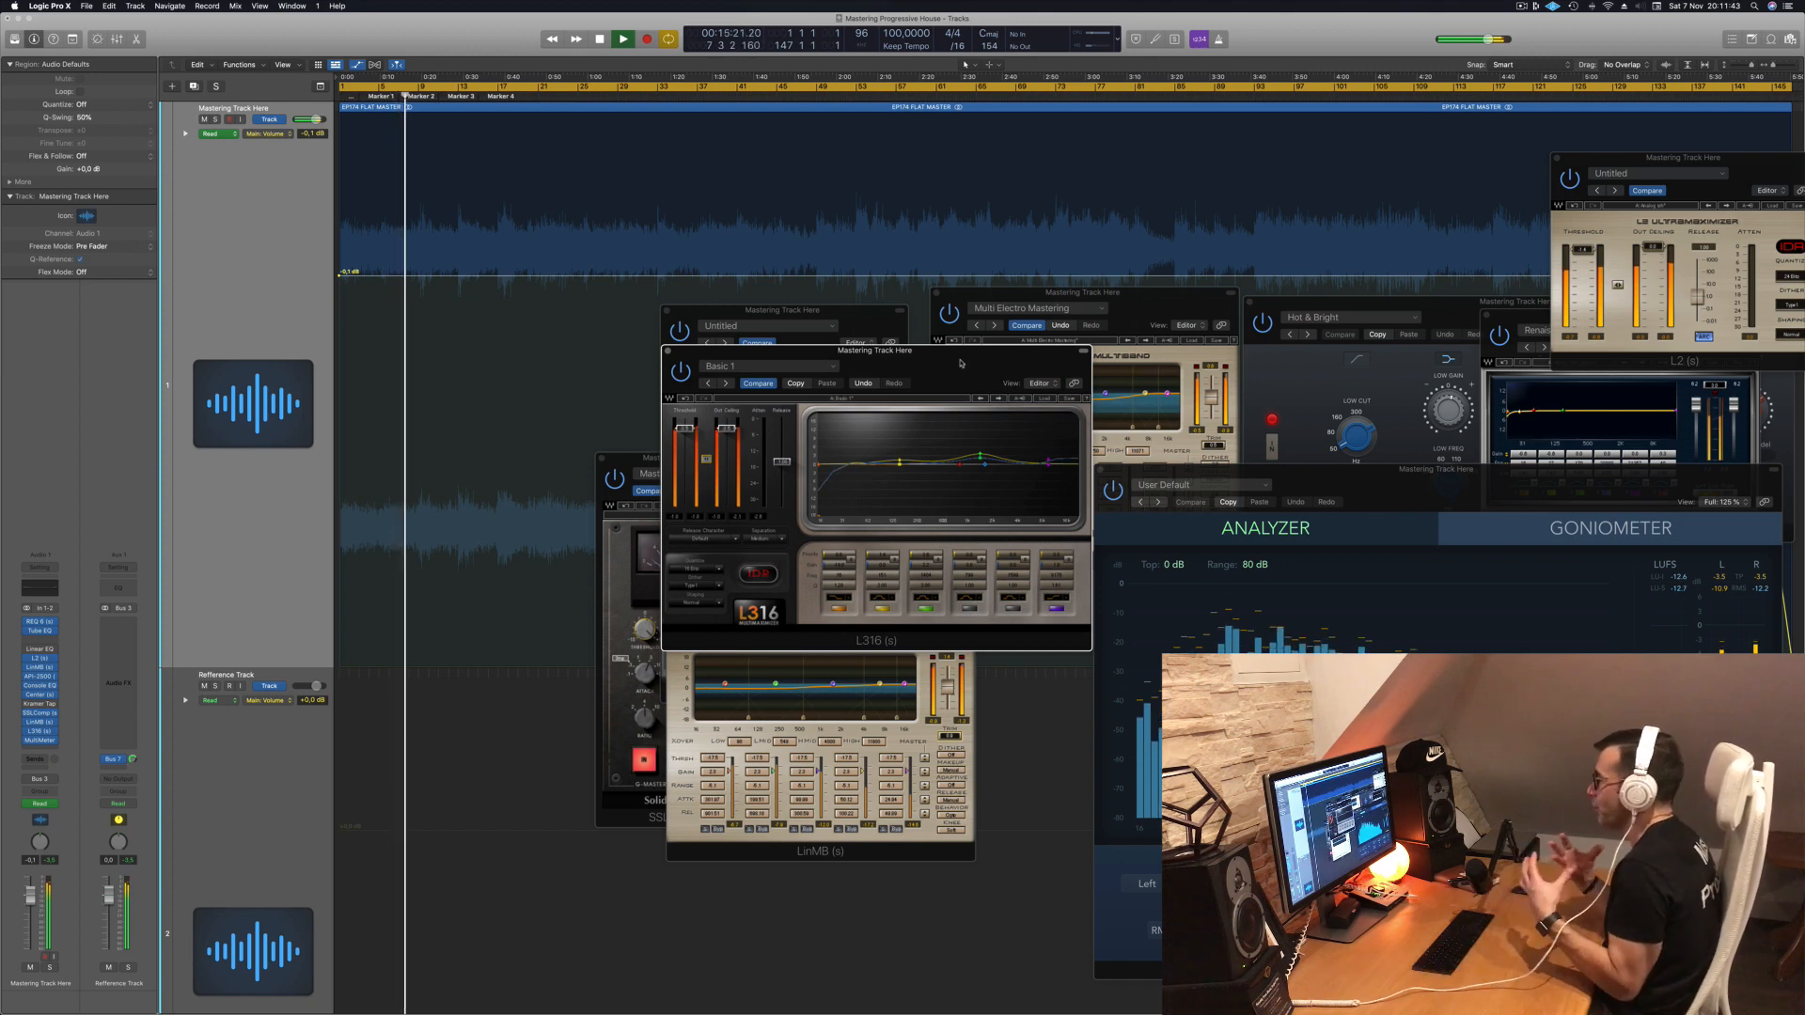
left_click_drag(1034, 364, 920, 363)
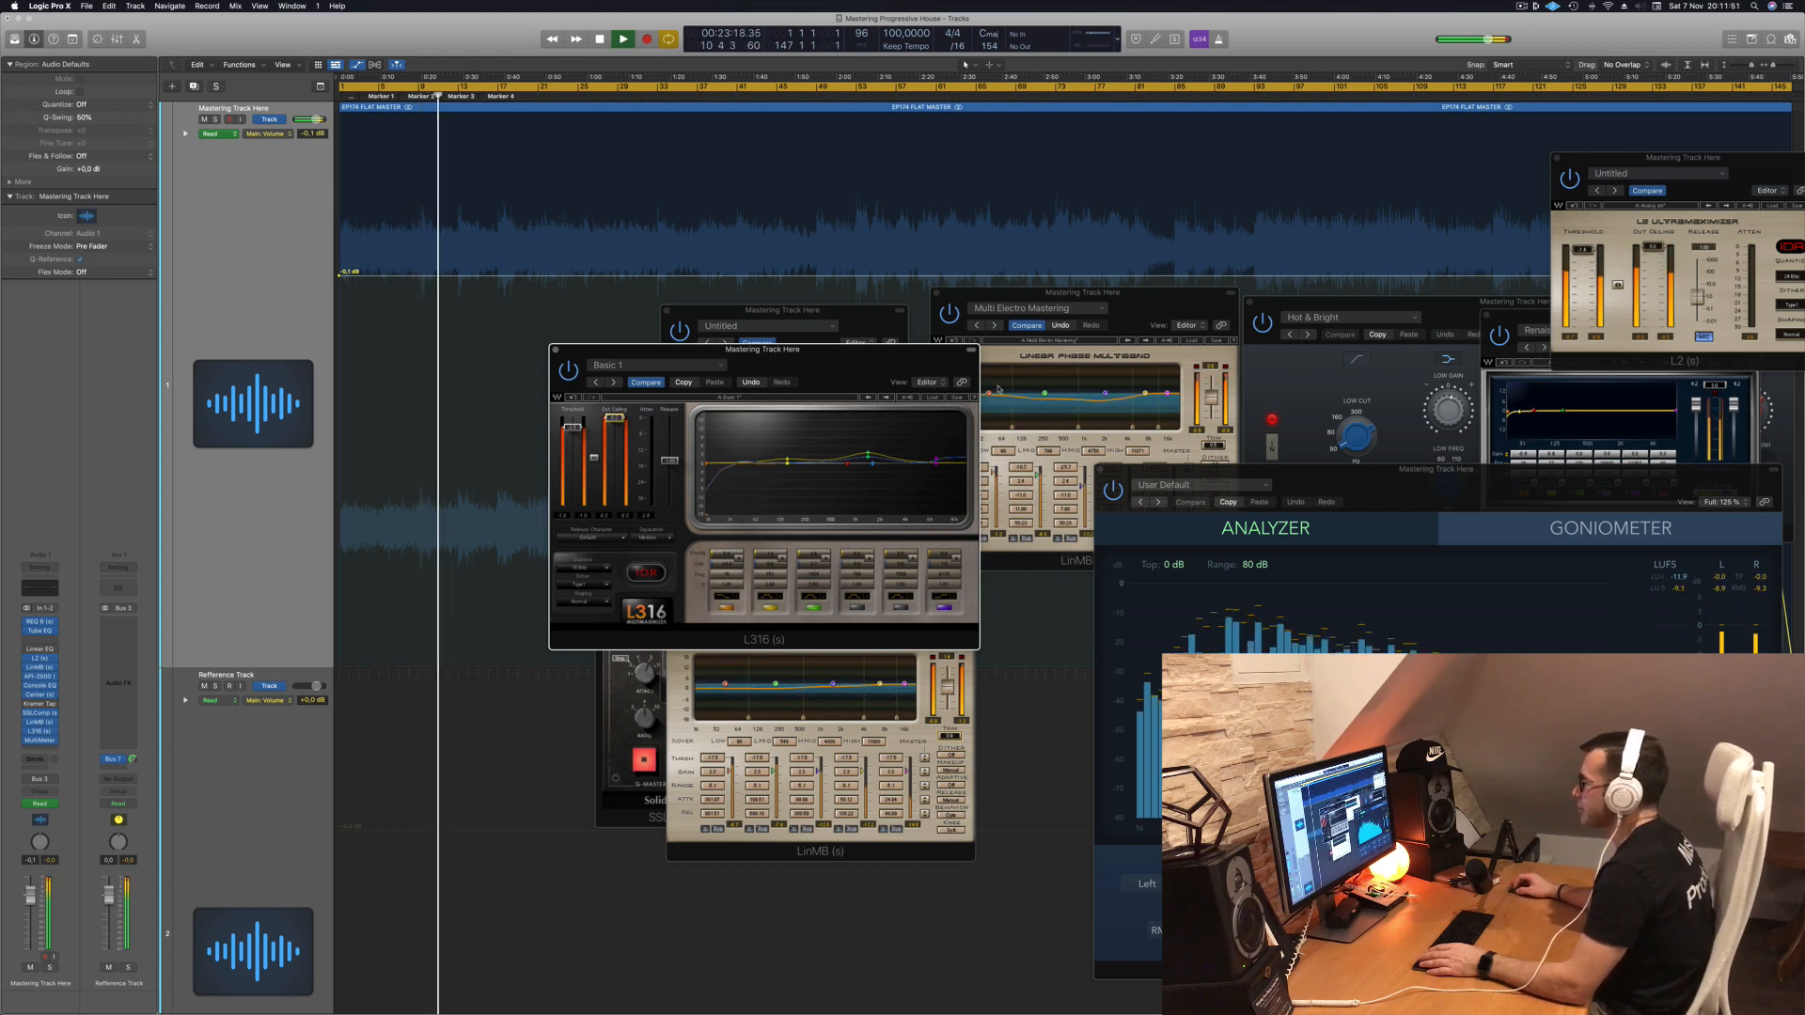
Step: Close the Center window and move the Multi Electro LinMB, L316 and L2 windows down to uncover the waveform
left_click_drag(930, 351, 1294, 418)
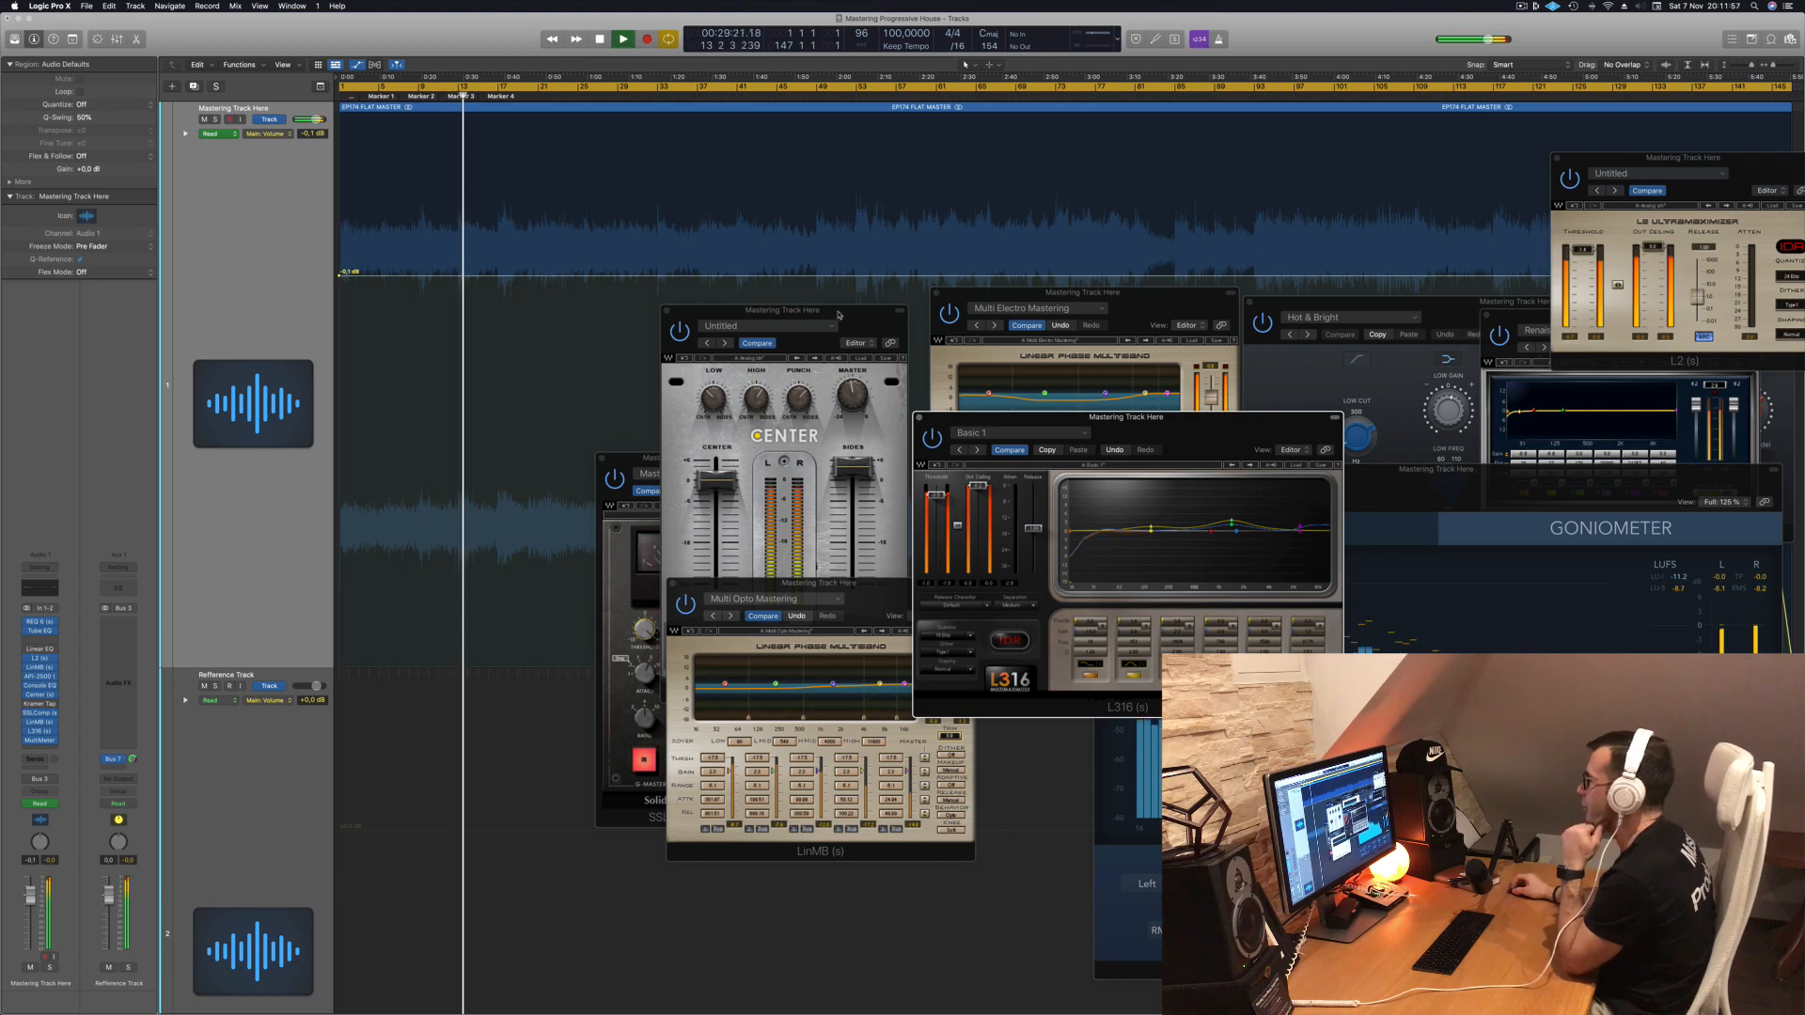
left_click_drag(660, 311, 543, 327)
left_click(547, 327)
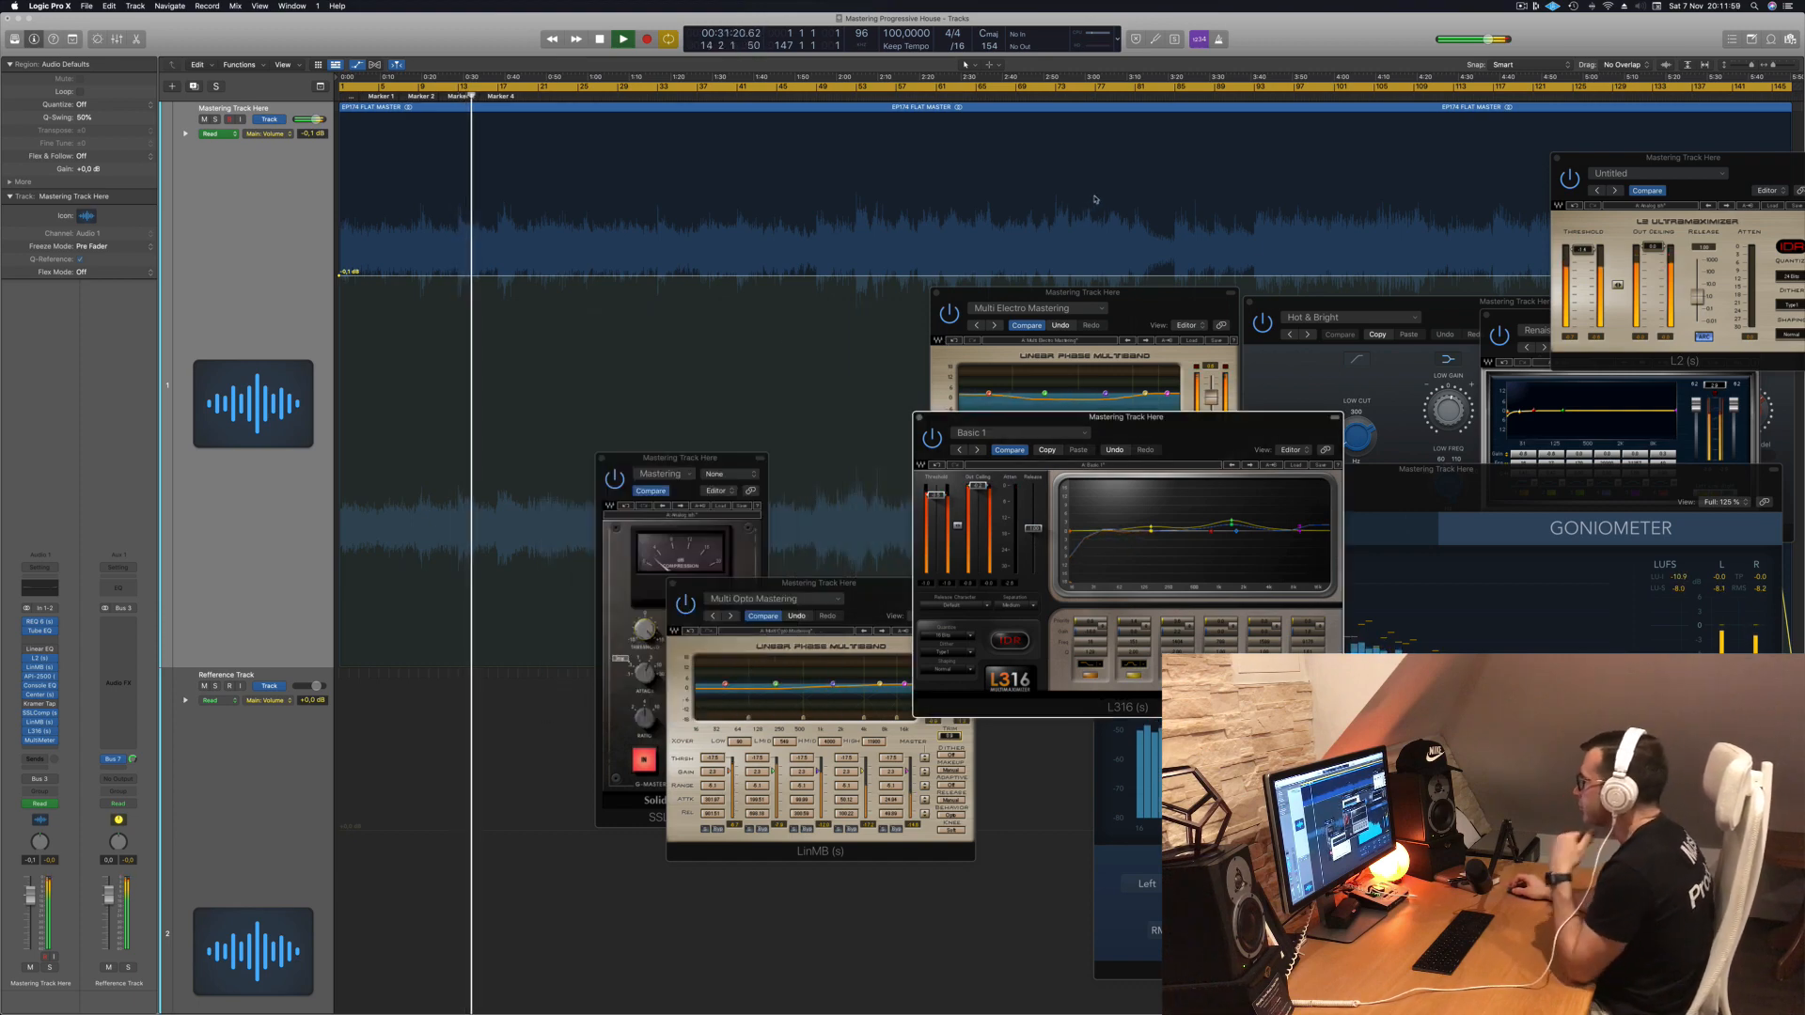
left_click_drag(1081, 293, 583, 610)
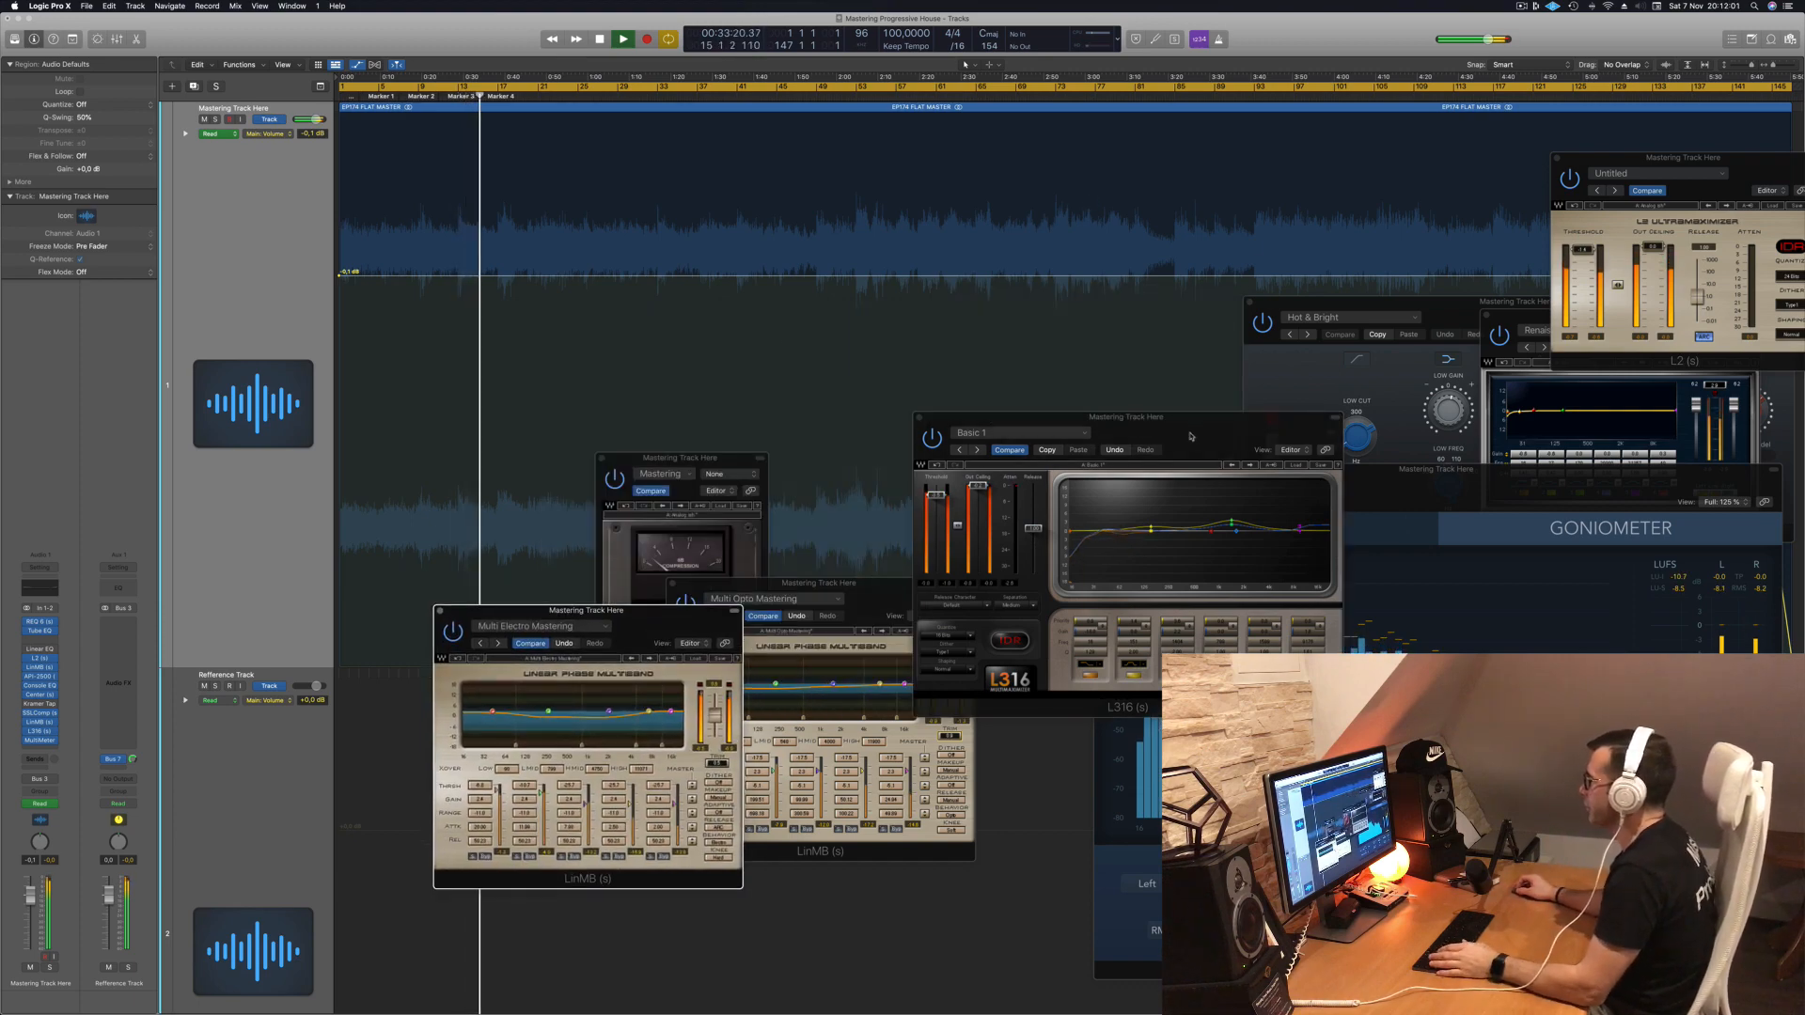
left_click_drag(1081, 416, 869, 607)
left_click_drag(1748, 168, 1298, 607)
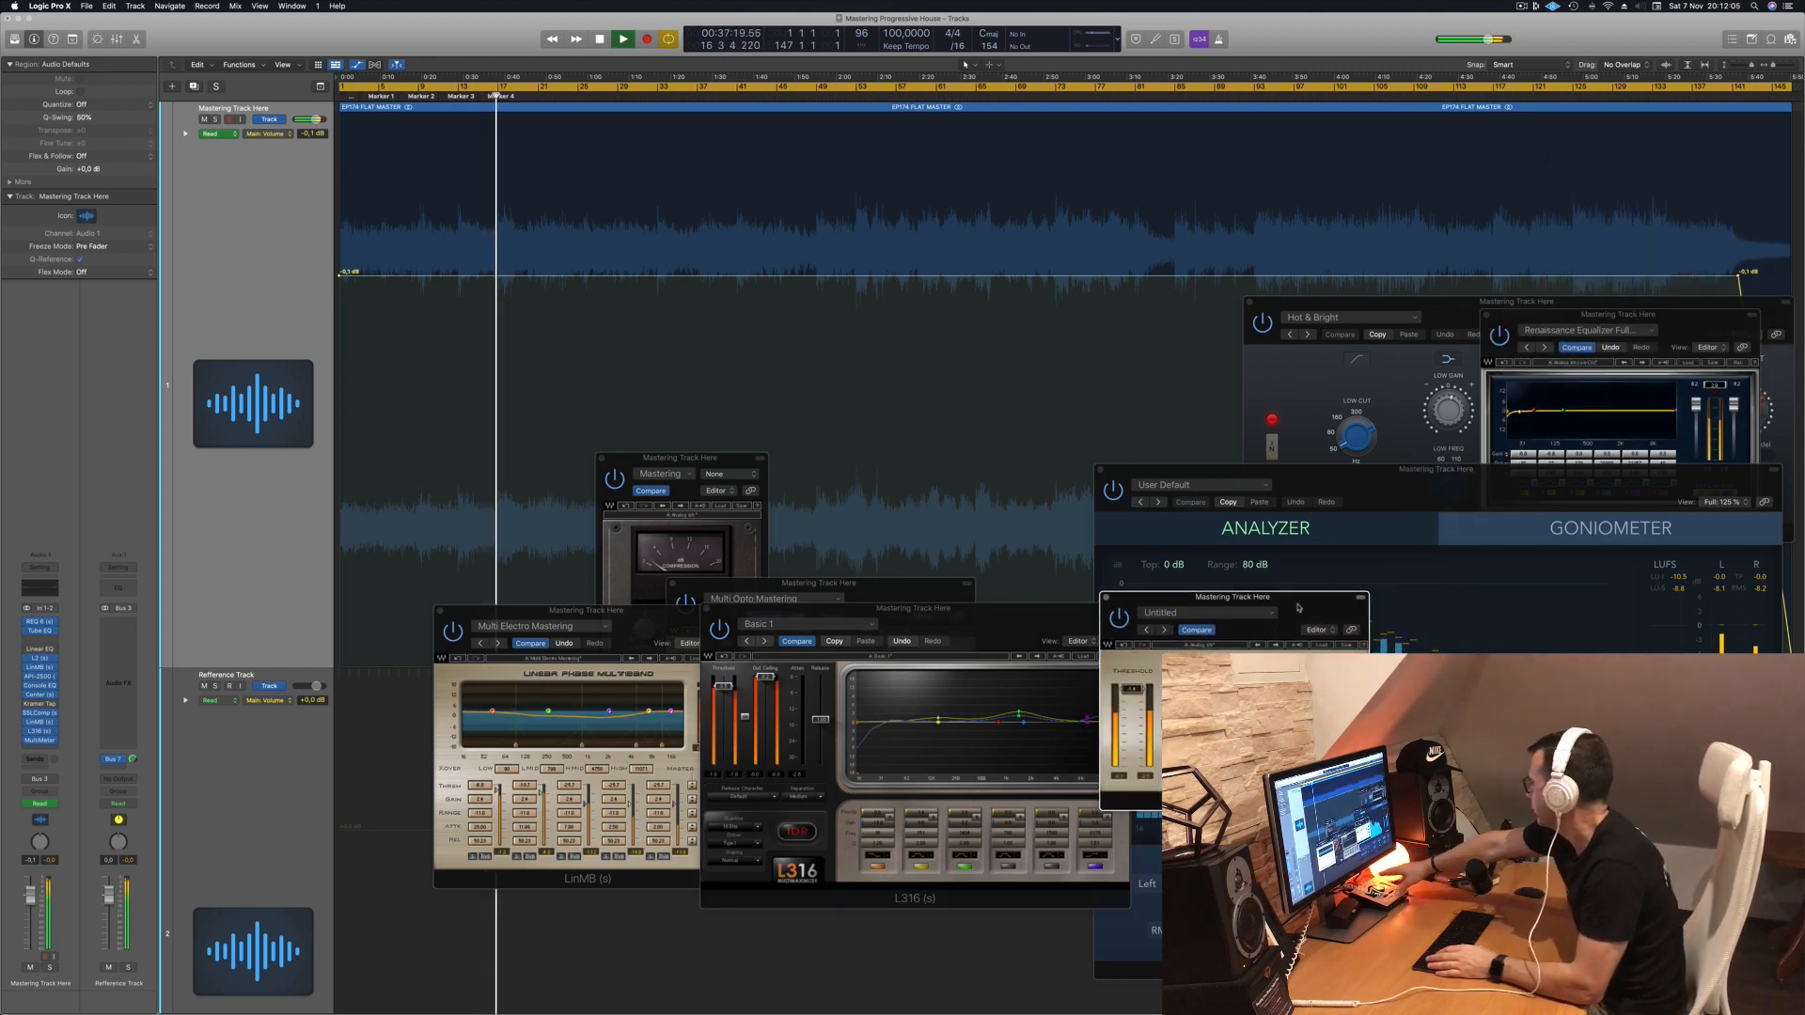
Step: Stack the L2, Vintage Console EQ, REQ 6 and SSLComp windows over the lower plug-ins, keeping the analyzer clear beside them
left_click_drag(1468, 489, 1530, 520)
left_click(1144, 640)
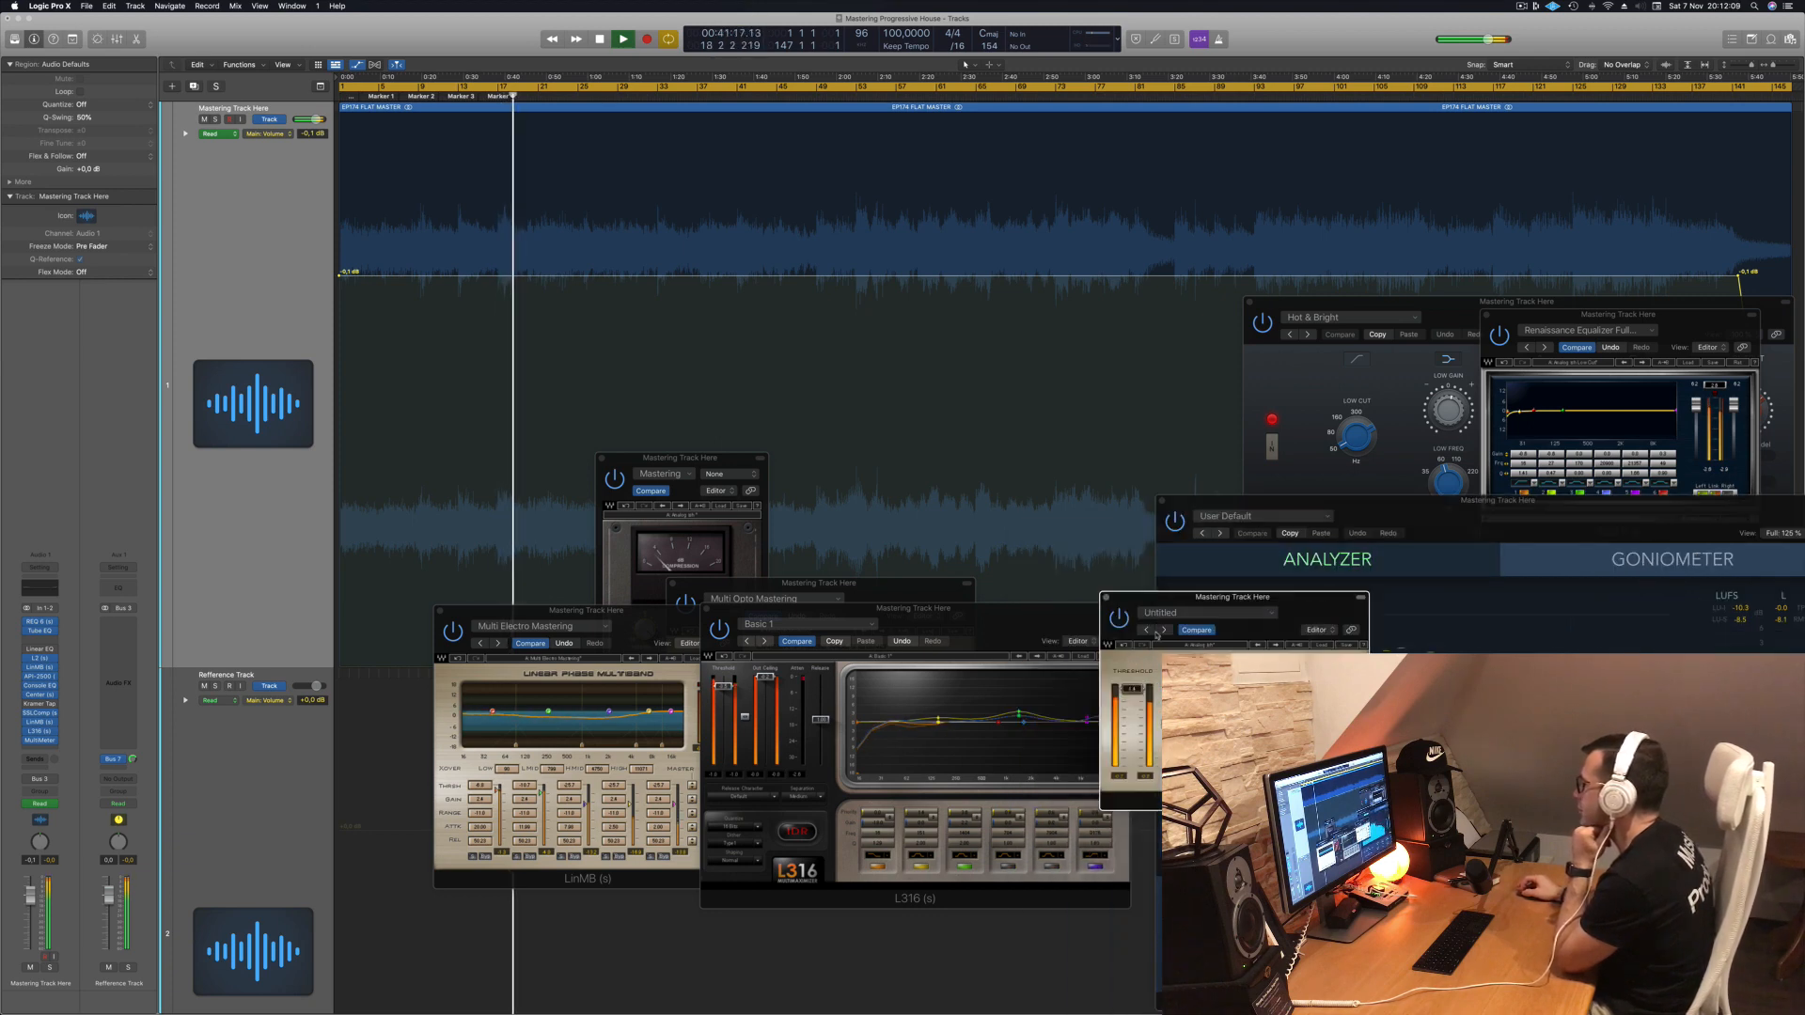
left_click_drag(1193, 606, 824, 629)
left_click_drag(1422, 318, 763, 662)
left_click_drag(1689, 326, 1151, 771)
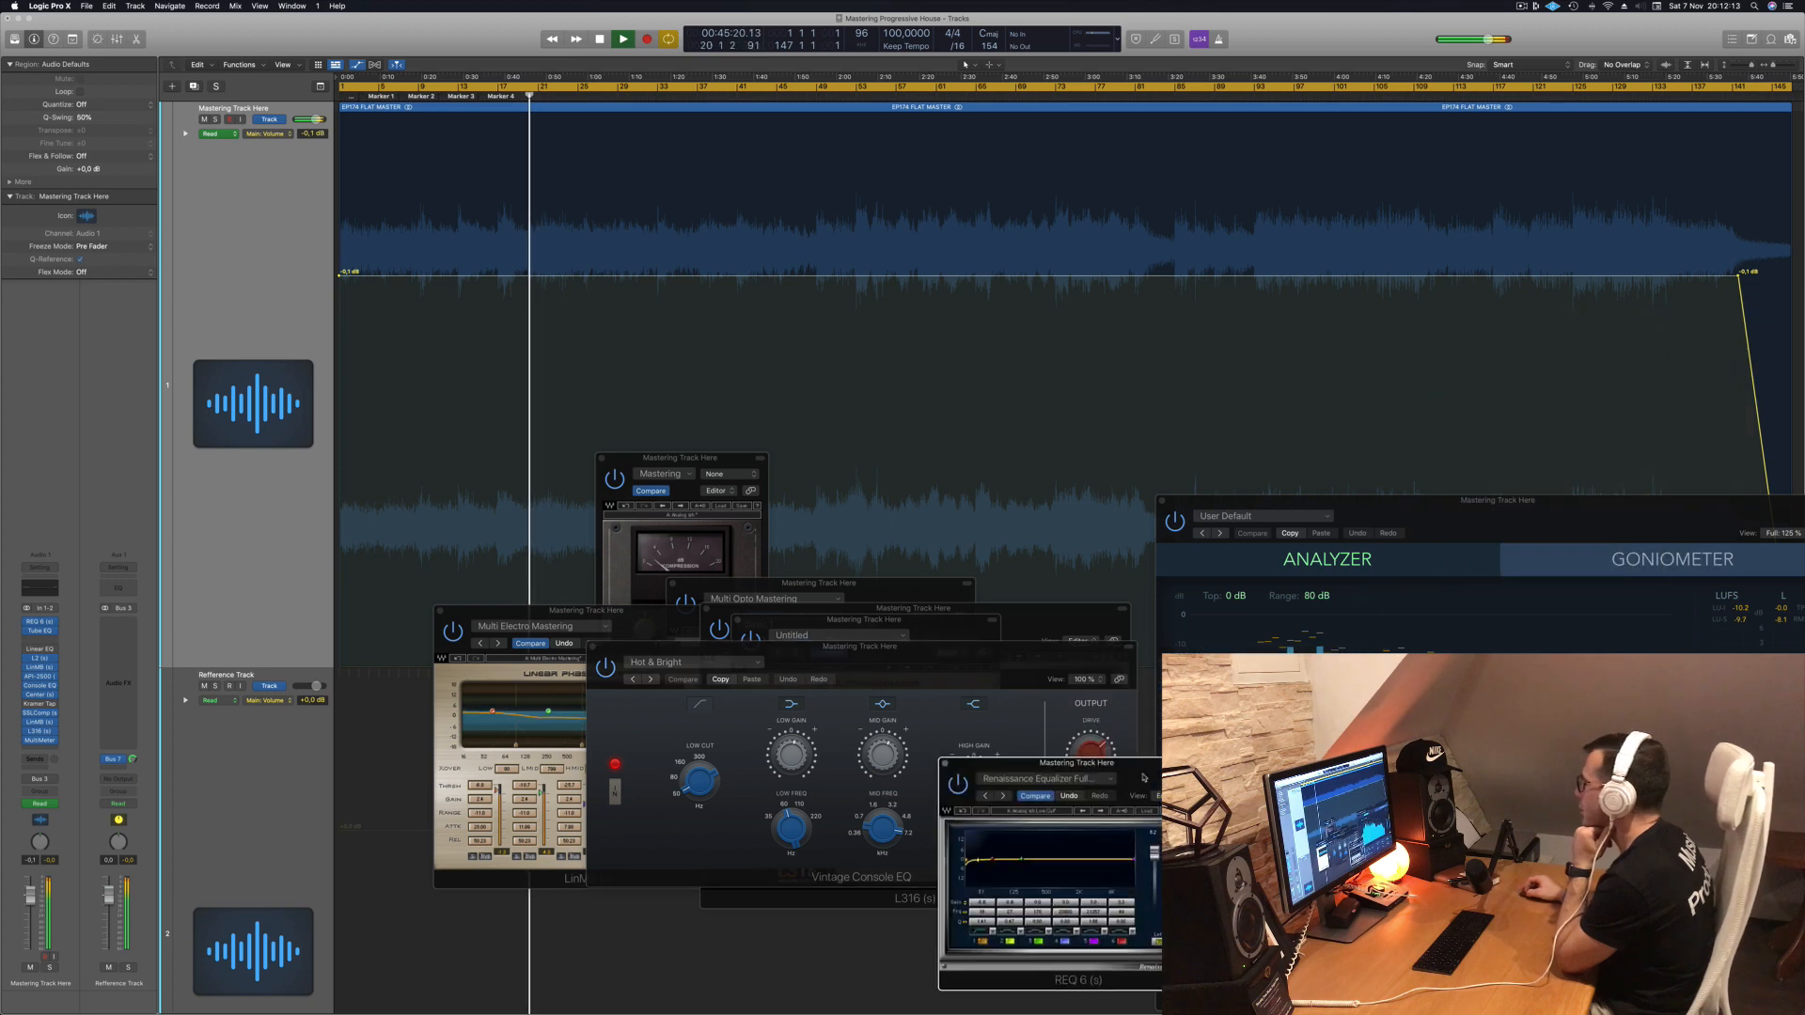
left_click(679, 459)
left_click_drag(680, 458, 639, 564)
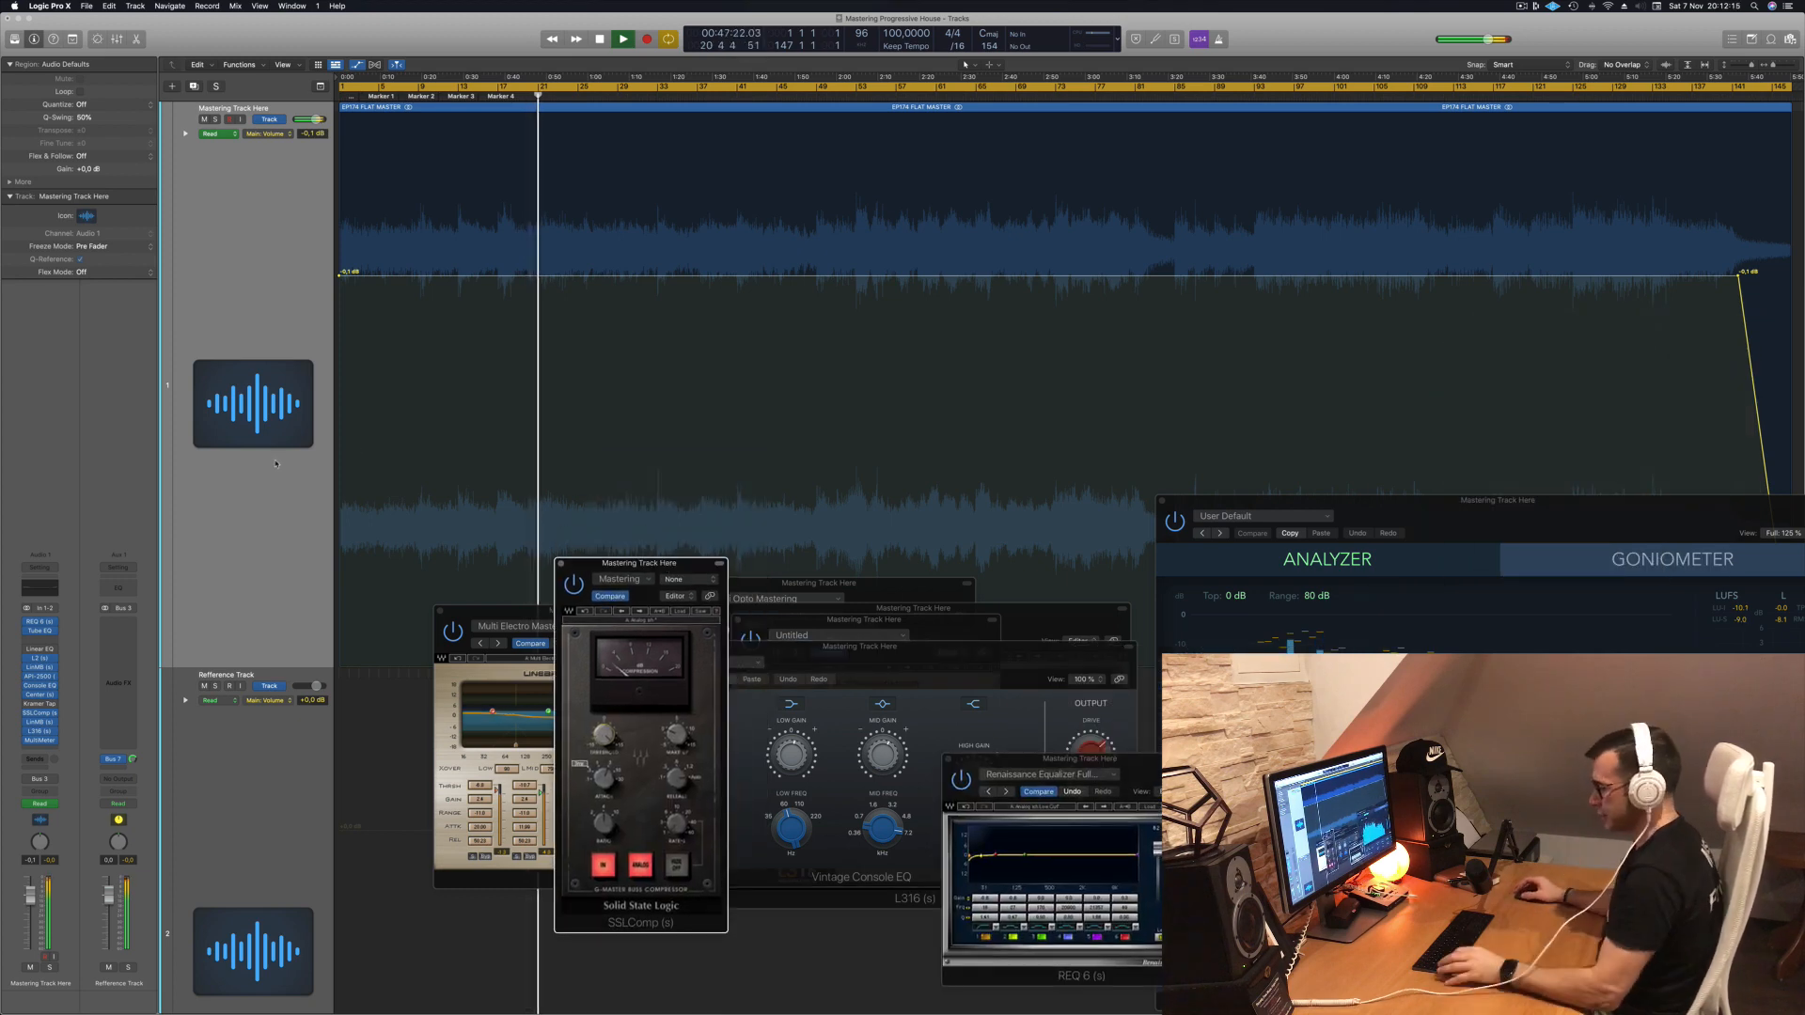
Step: Reduce the track heights slightly and spread out the Multi Electro LinMB, REQ 6 and analyzer windows
scroll(273, 456, "down", 1)
scroll(273, 457, "down", 2)
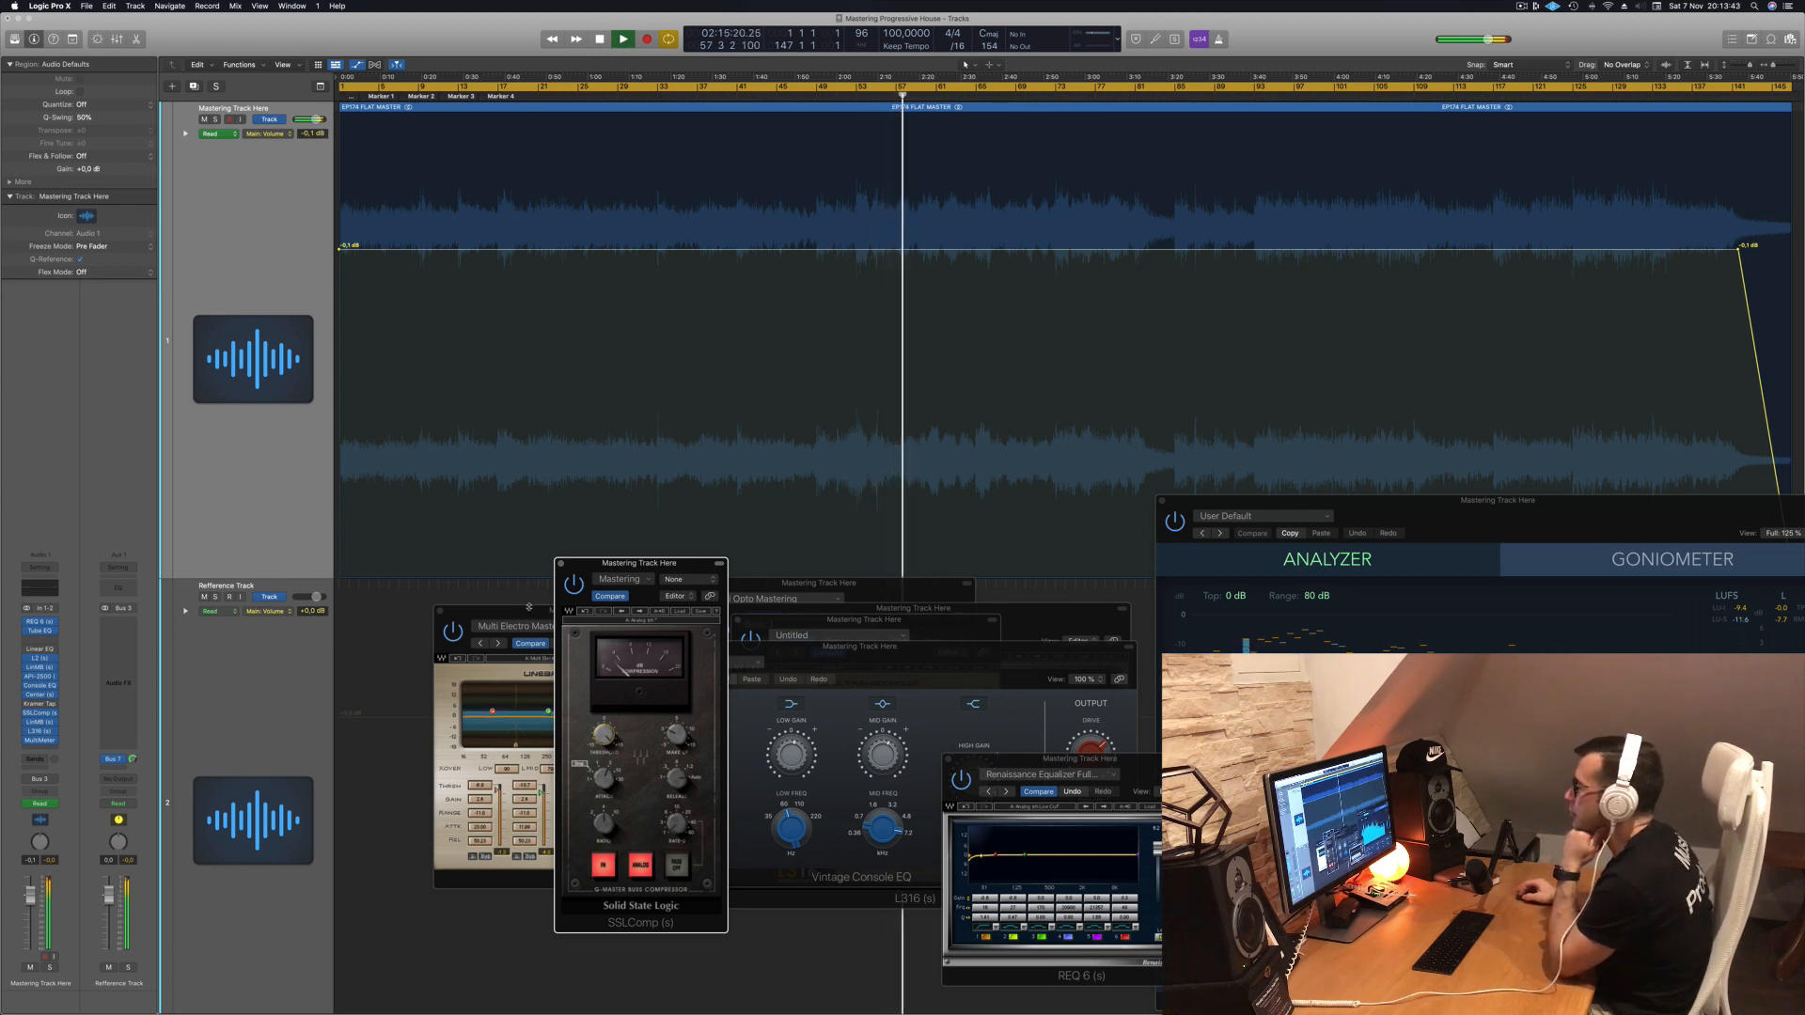
left_click_drag(526, 612, 385, 614)
left_click_drag(1420, 508, 1427, 473)
left_click_drag(1103, 767, 1013, 678)
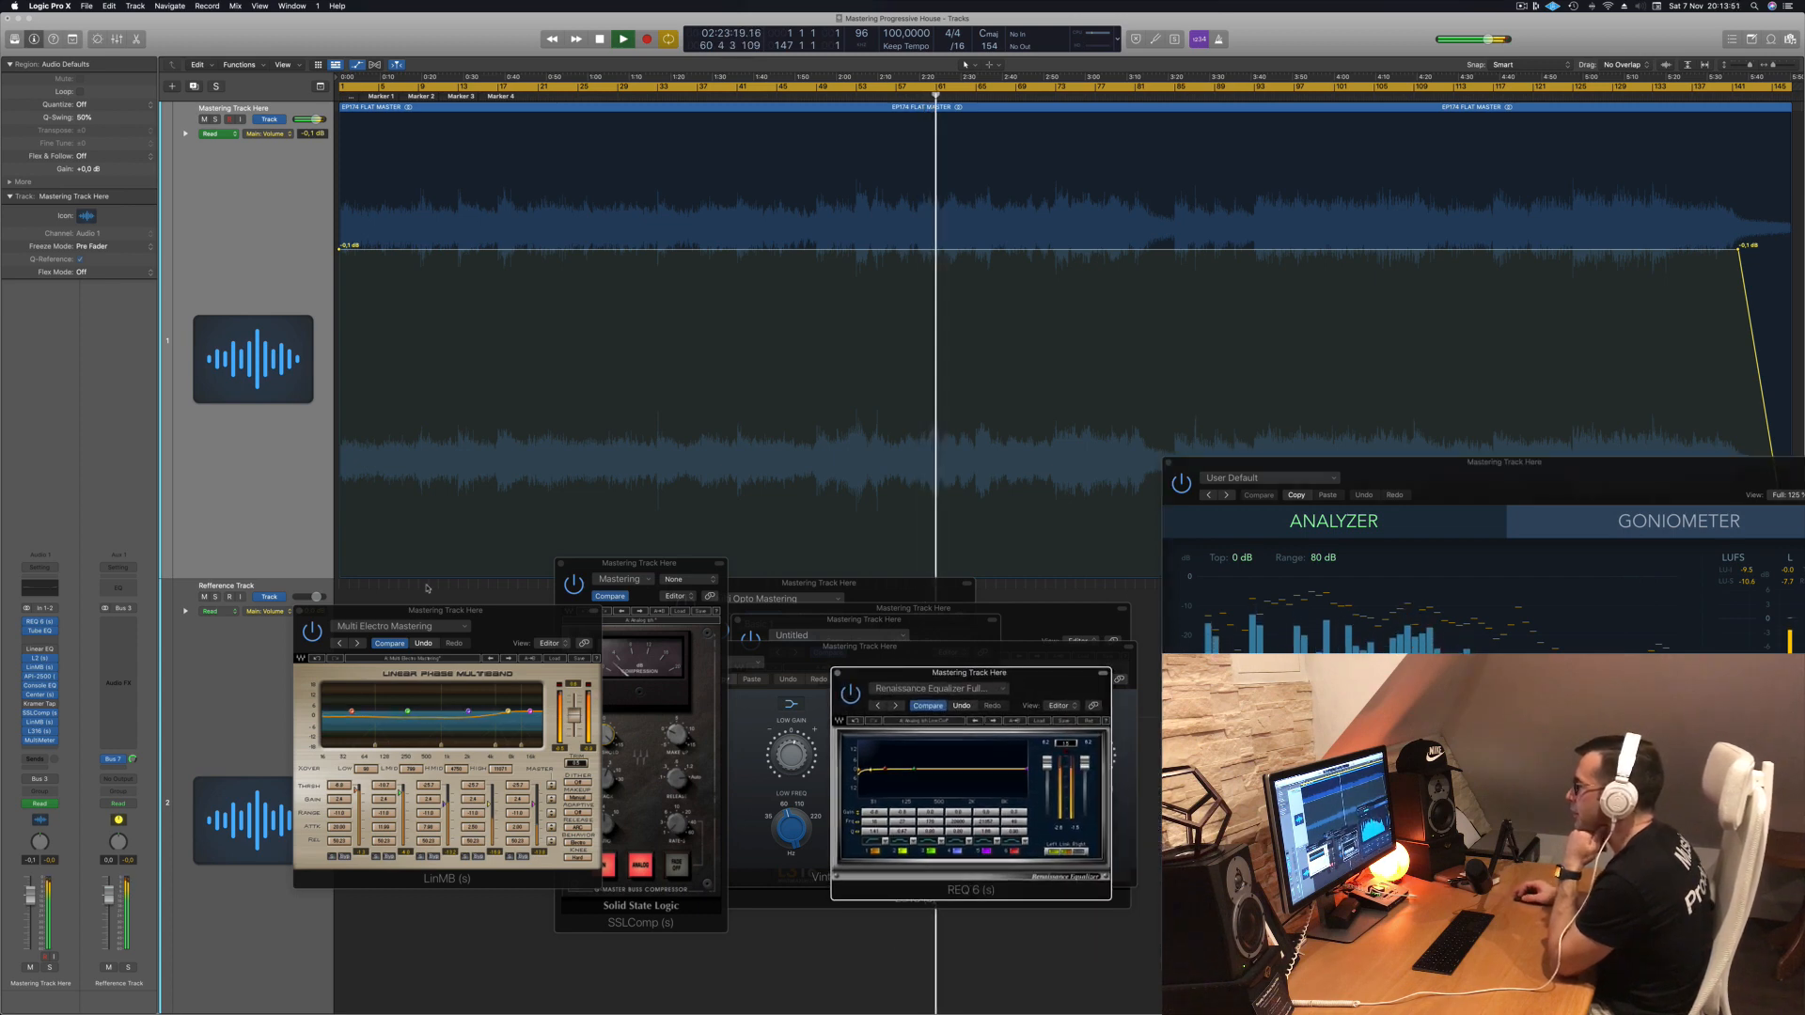
Step: Bring the L316 window to the front and place it beside the analyzer so both can be monitored
left_click(40, 733)
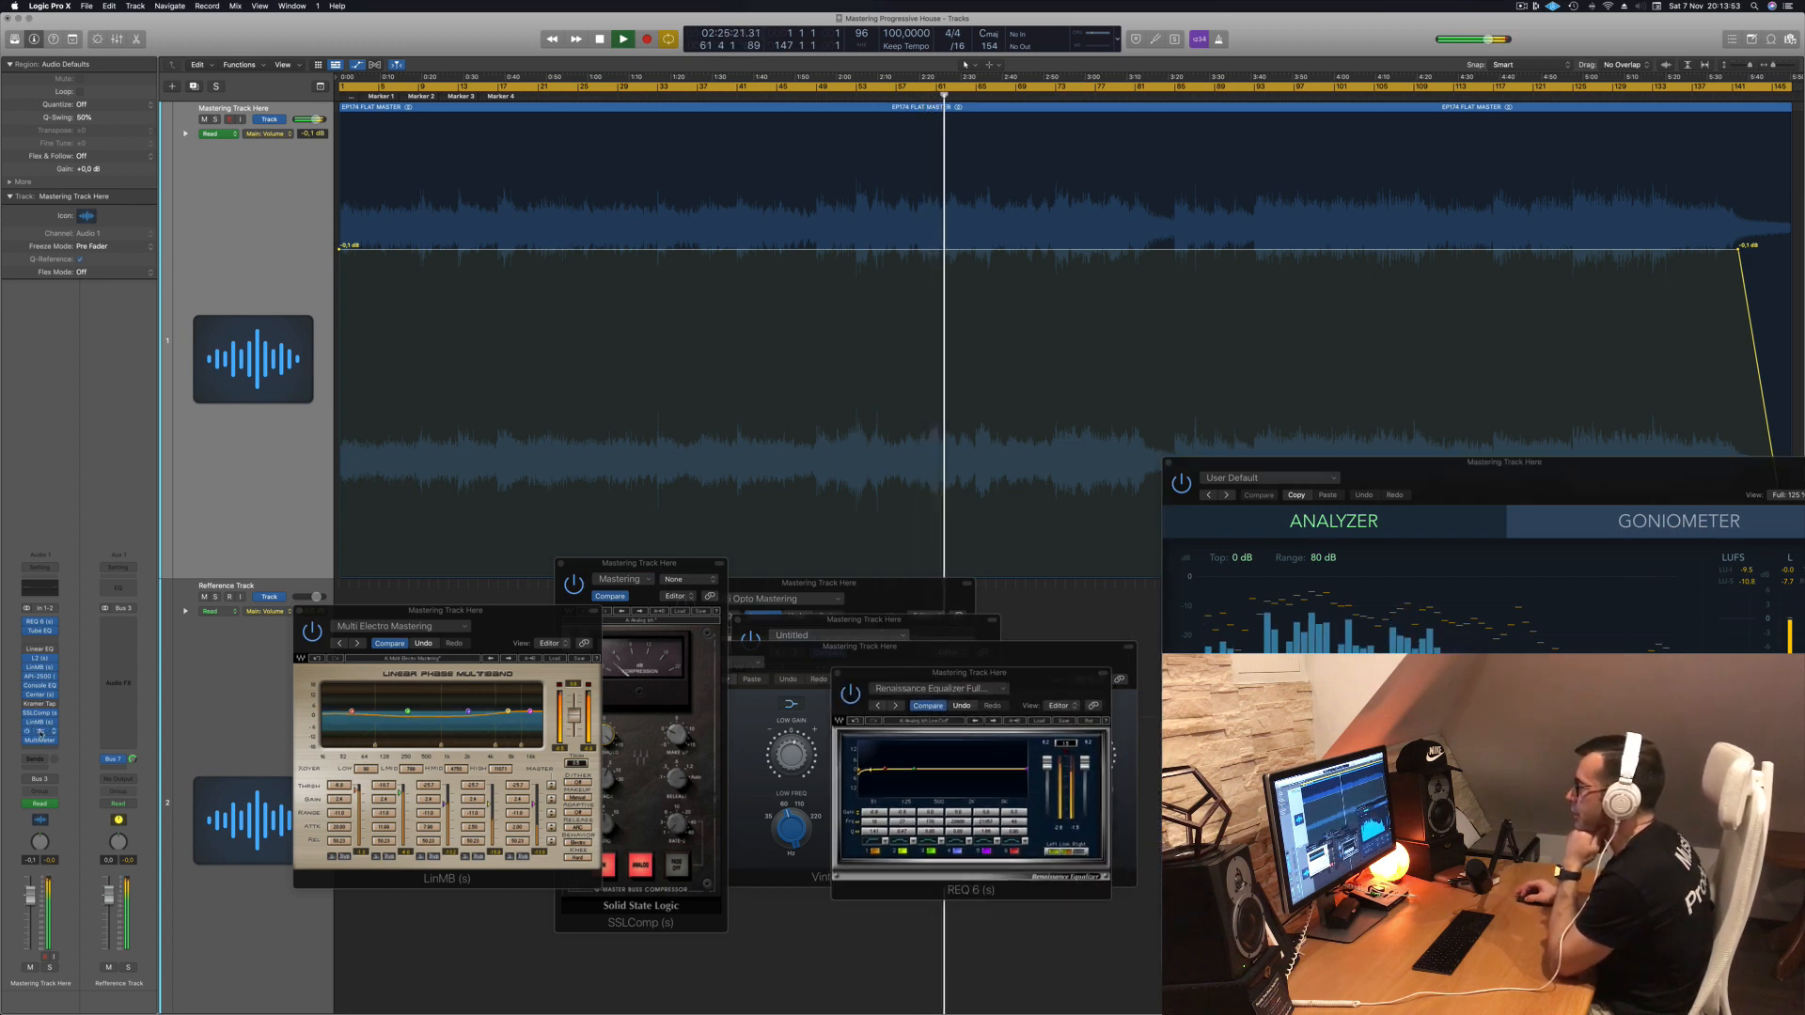
left_click(40, 733)
left_click_drag(986, 616, 990, 630)
left_click_drag(1687, 489, 1615, 514)
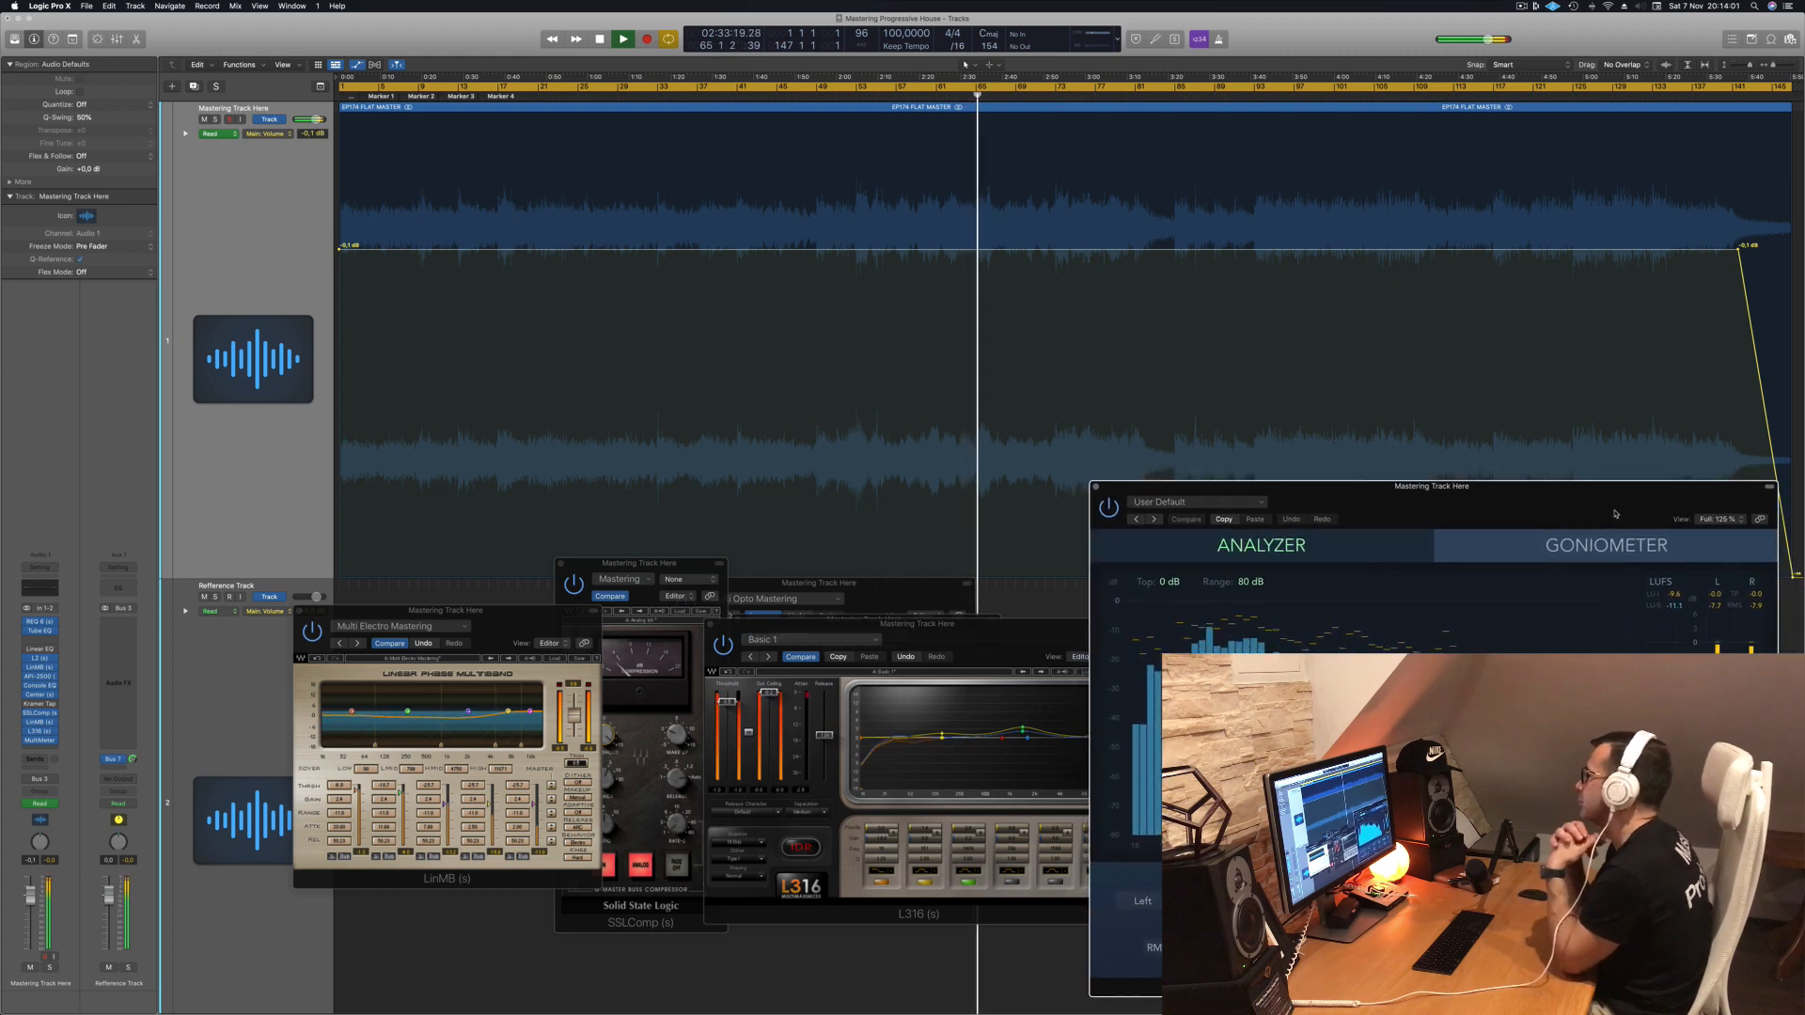